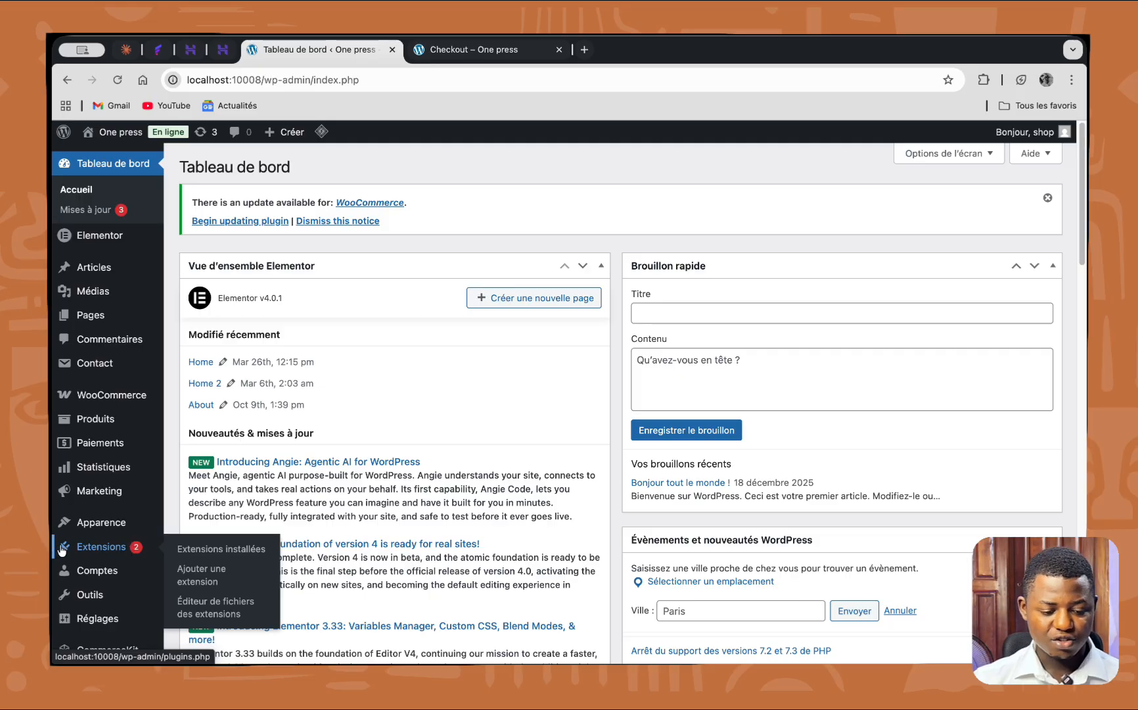
- Select AfriRegions V1.0.3.zip as the plugin archive to upload on the add-plugins page
click(204, 576)
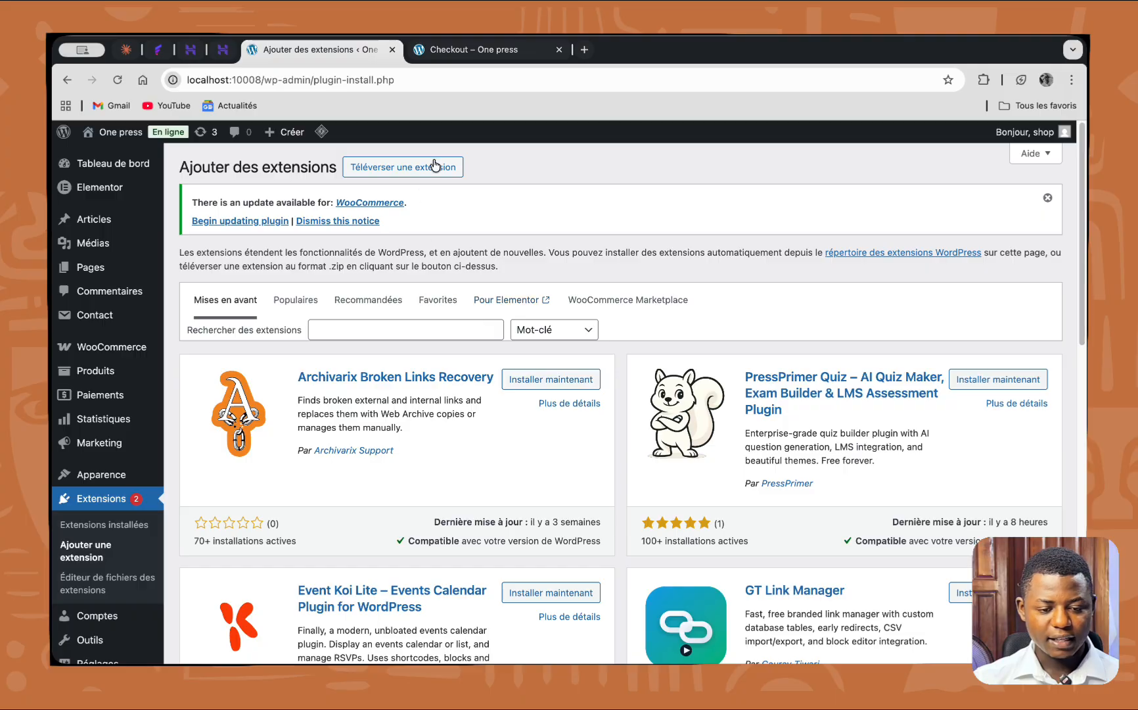
click(434, 164)
click(534, 363)
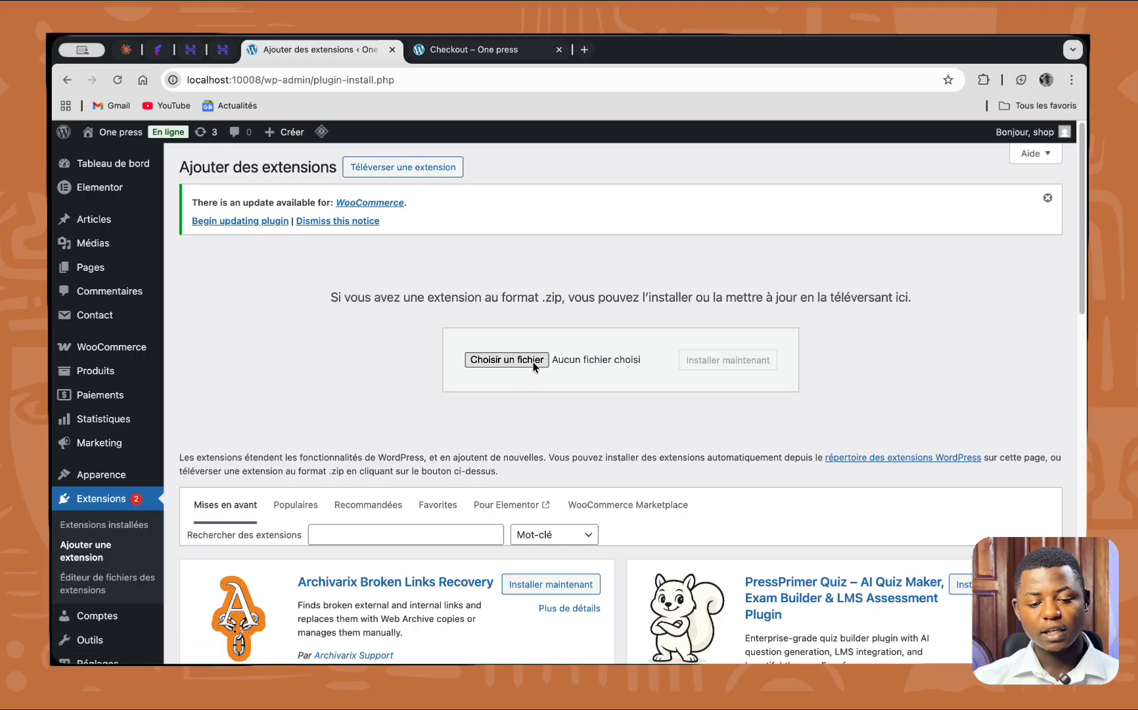
click(498, 236)
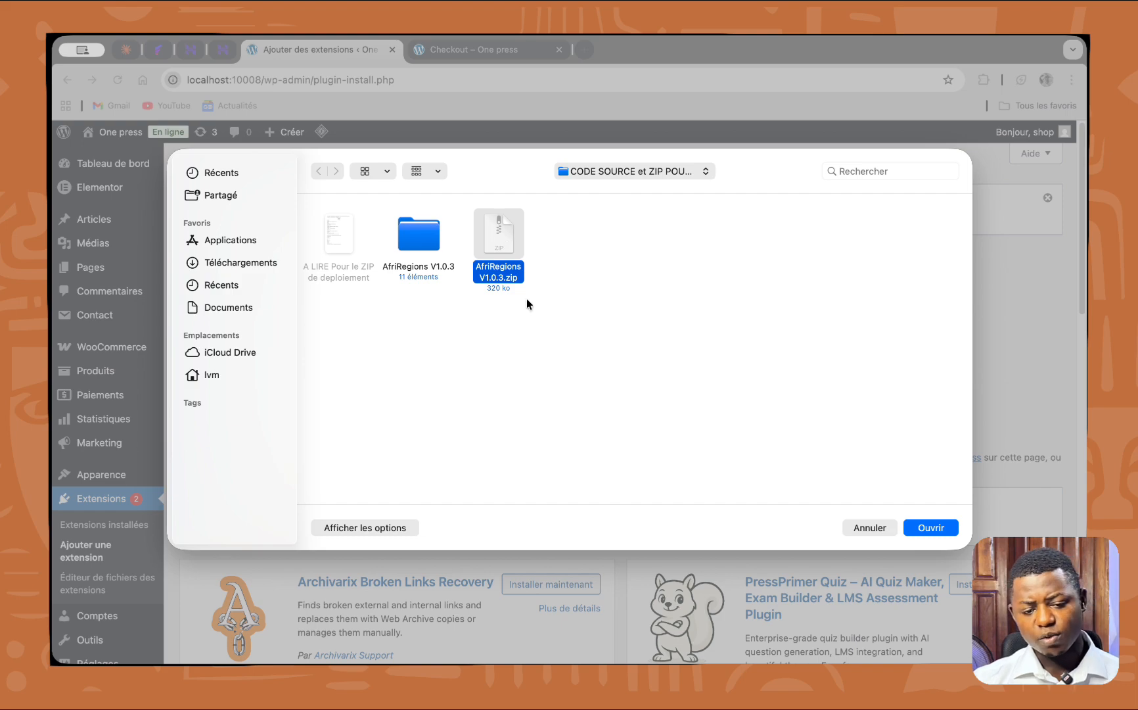
click(946, 529)
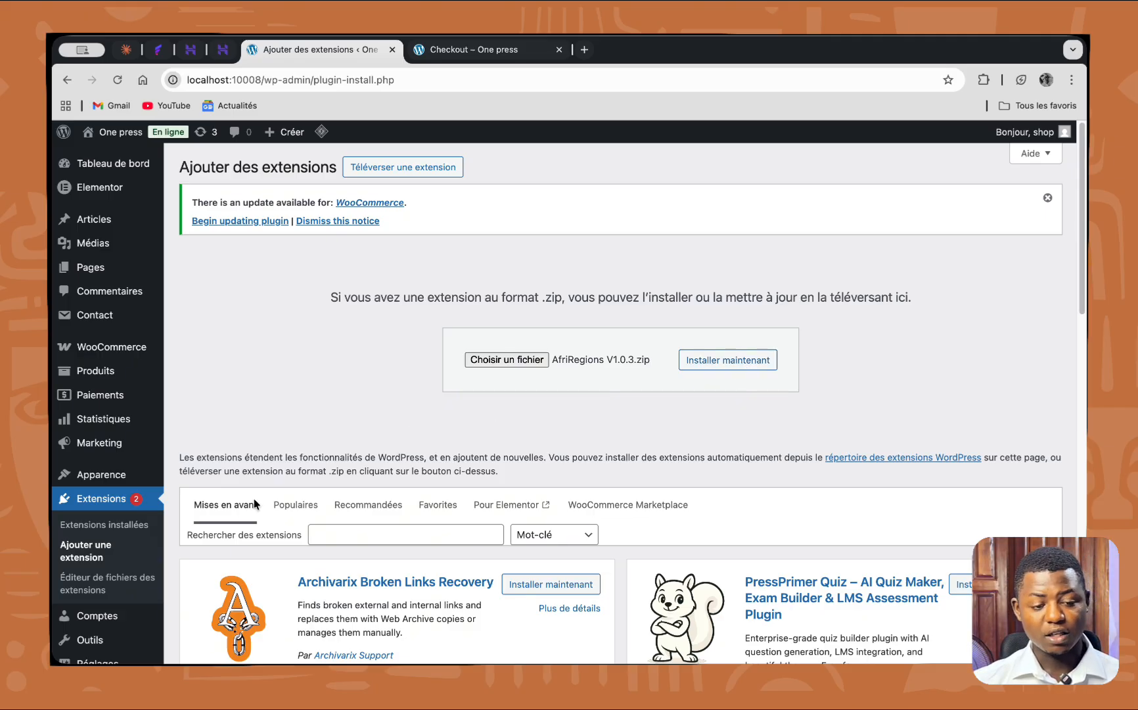
- Review the installed plugins list and open the AfriRegions dashboard from the WooCommerce section
click(121, 530)
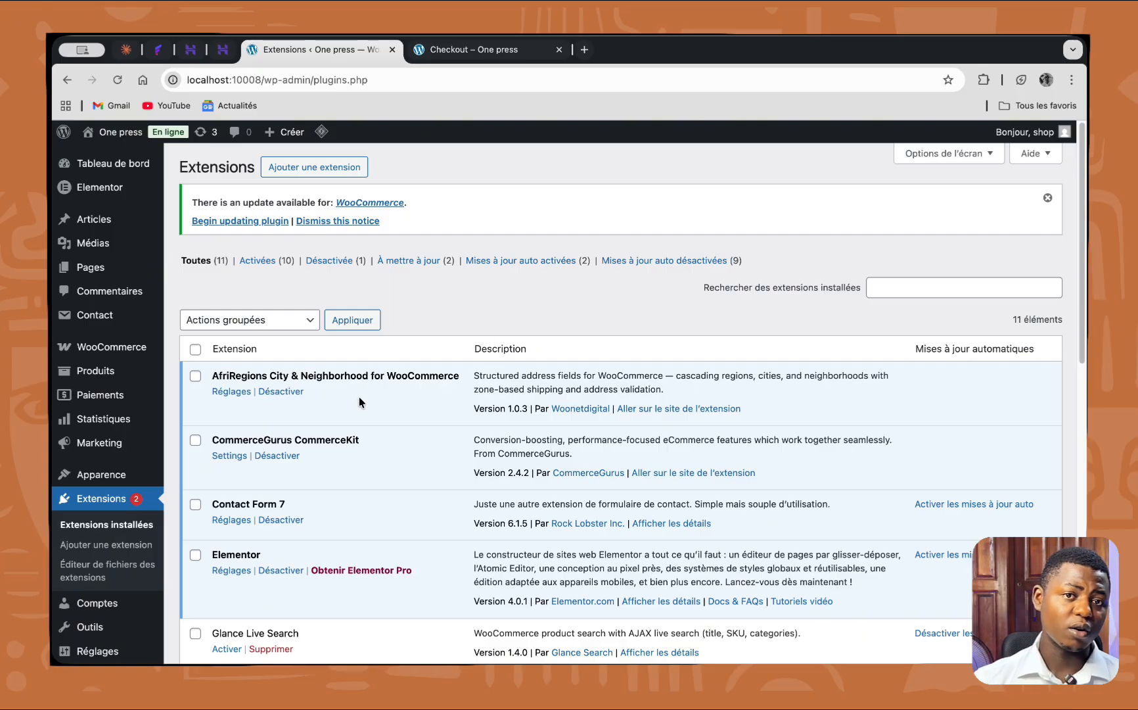
mouse_move(126, 350)
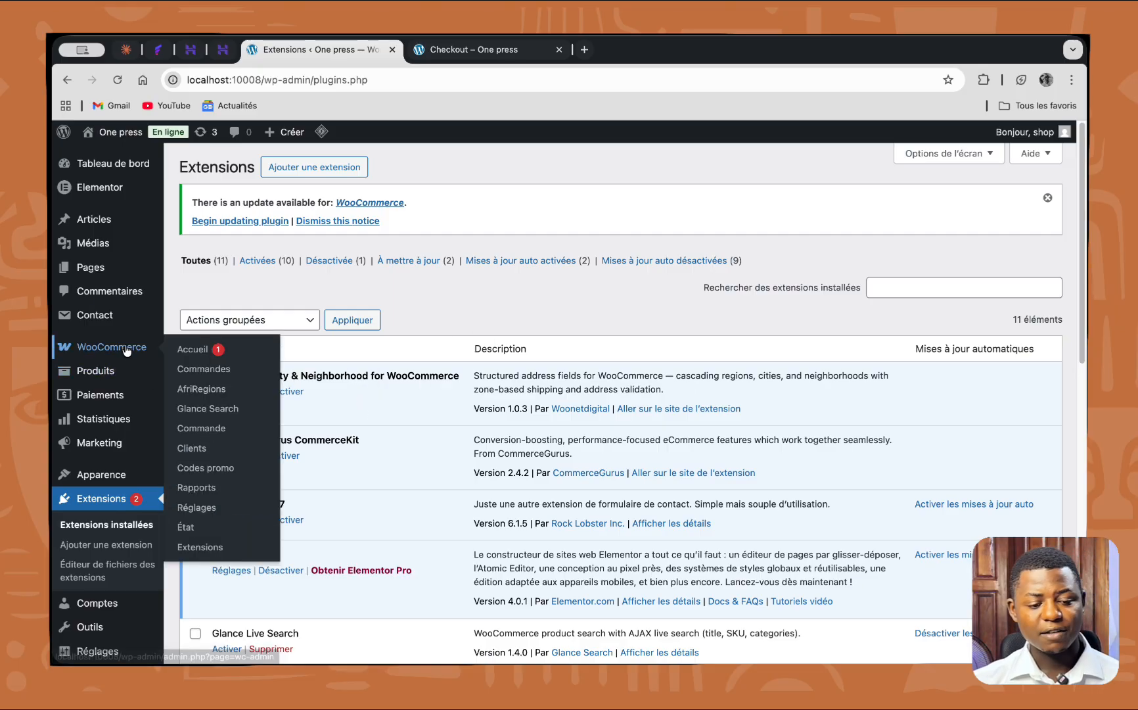
click(204, 392)
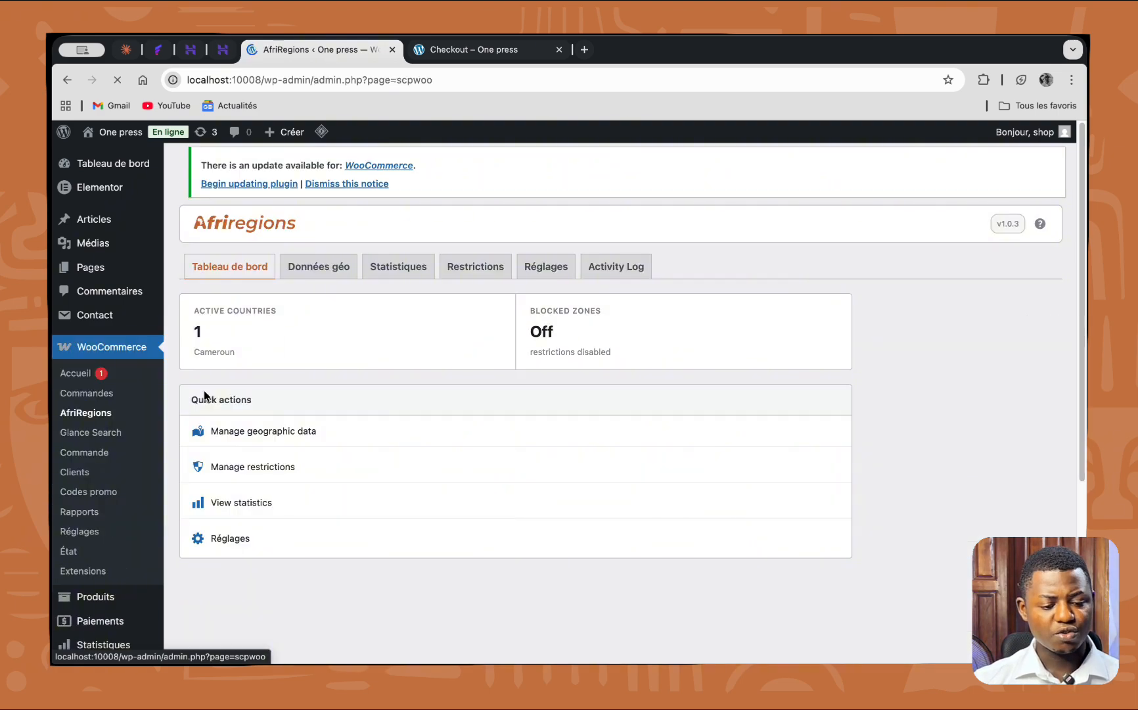
scroll(379, 486, down, 3)
scroll(380, 489, up, 3)
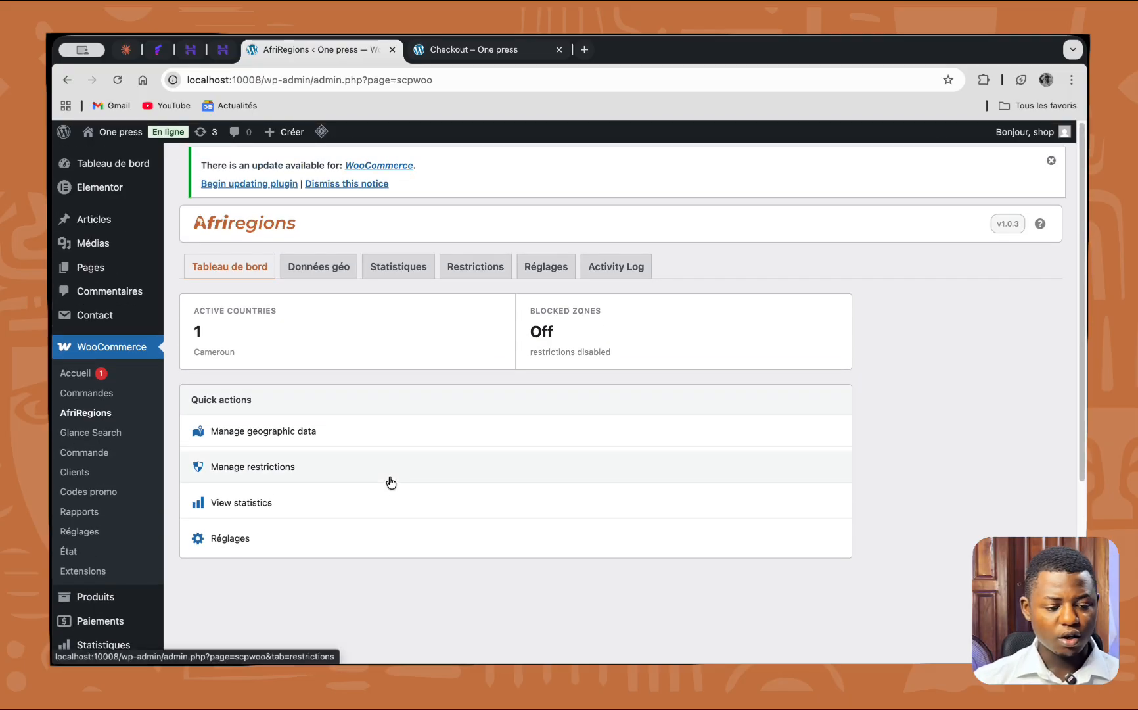
- Reload the shop's checkout page and check the available countries in the billing details' Pays/région field
click(462, 53)
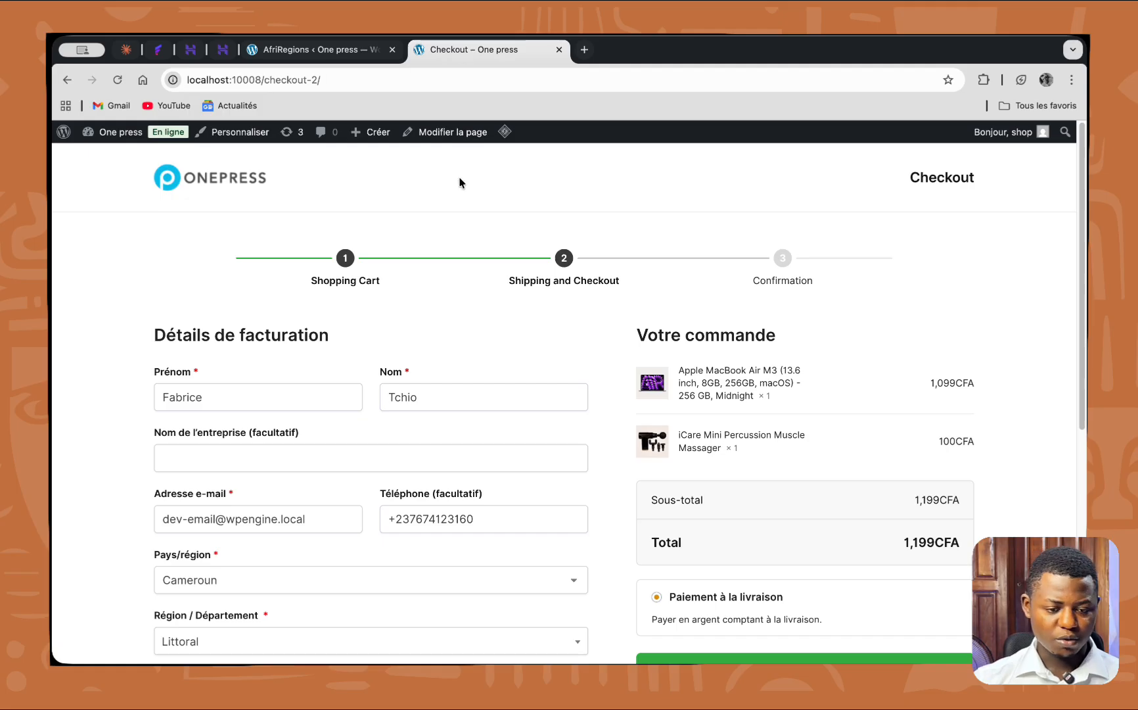
click(117, 80)
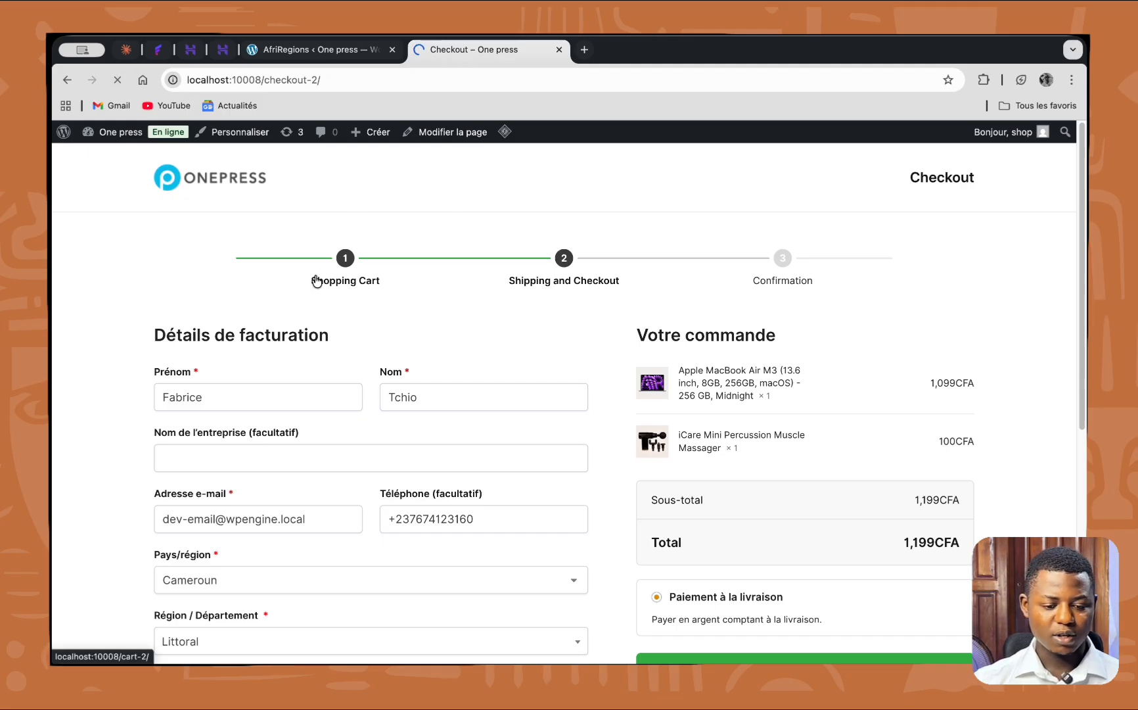
scroll(412, 490, down, 2)
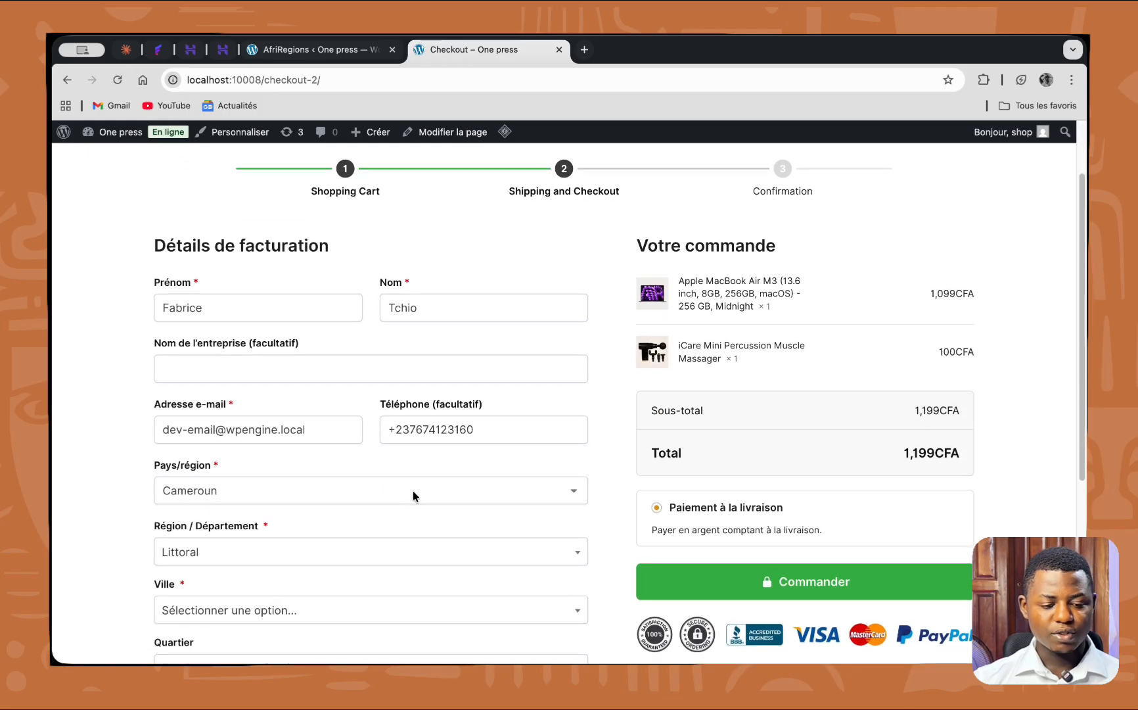
scroll(412, 490, down, 5)
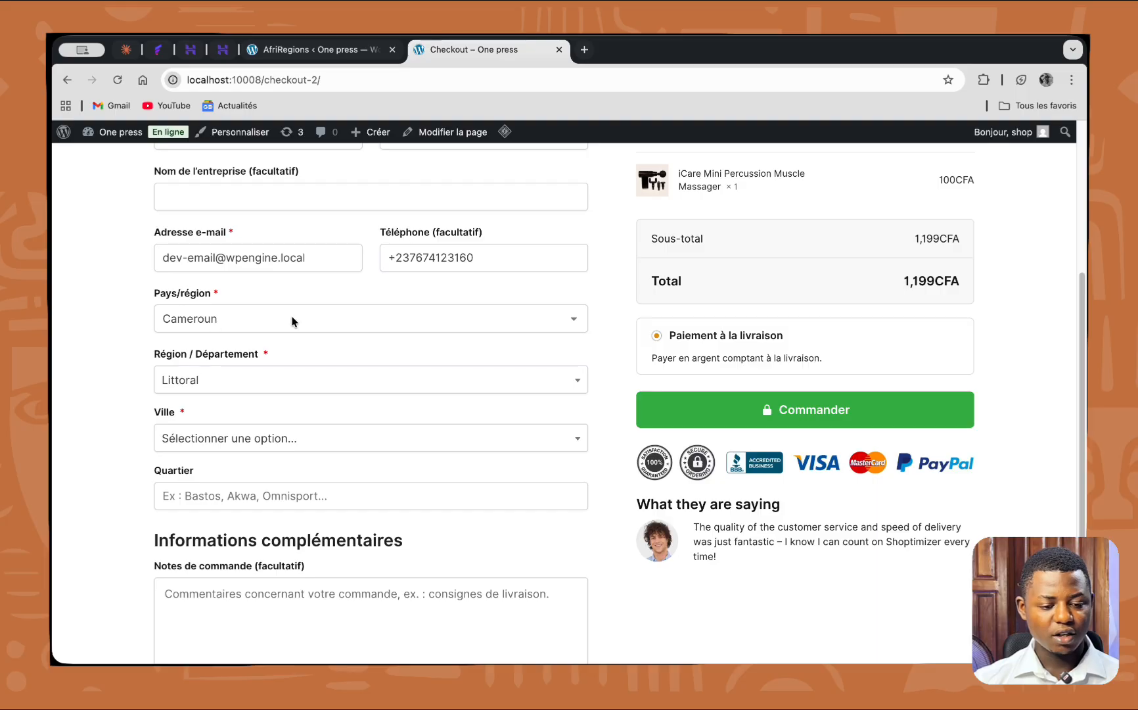
click(333, 309)
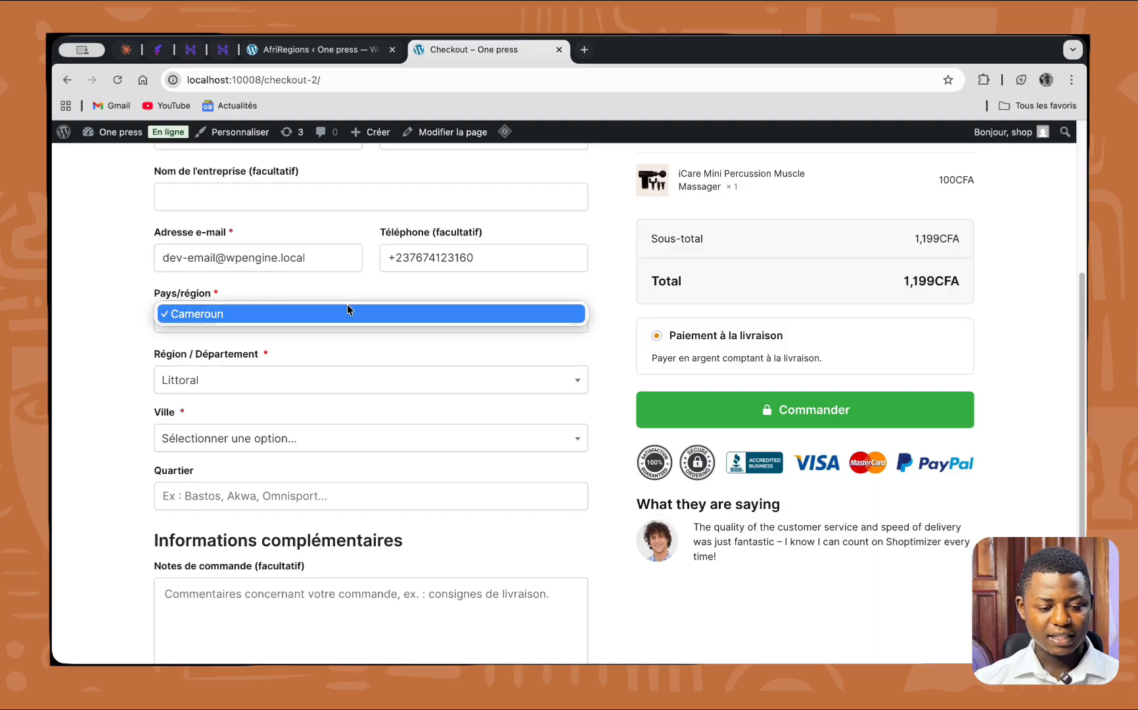
click(275, 329)
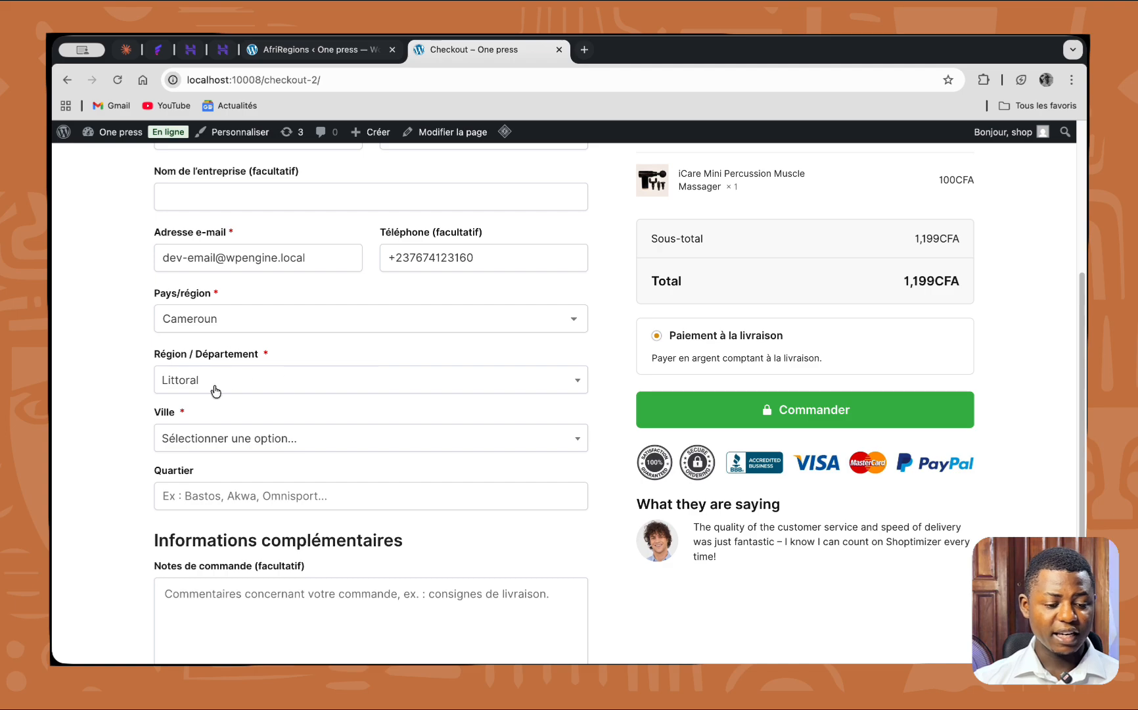
- Browse the Région / Département options in the billing details and choose Littoral
click(323, 373)
scroll(263, 473, down, 3)
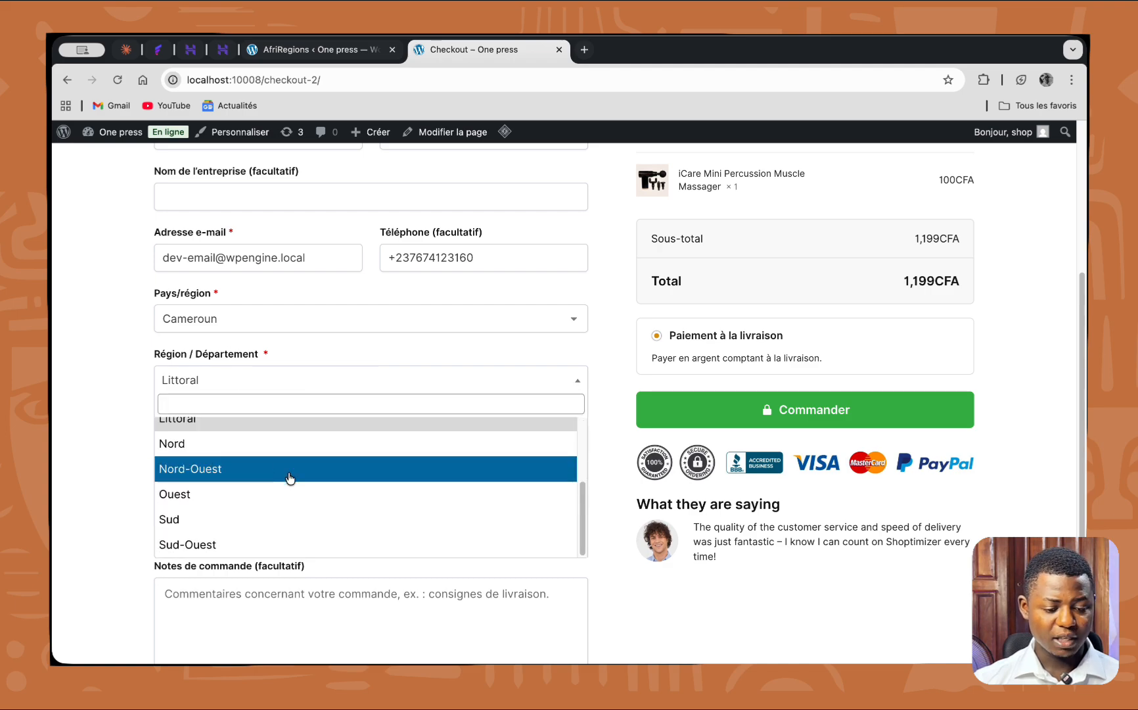
scroll(322, 483, up, 3)
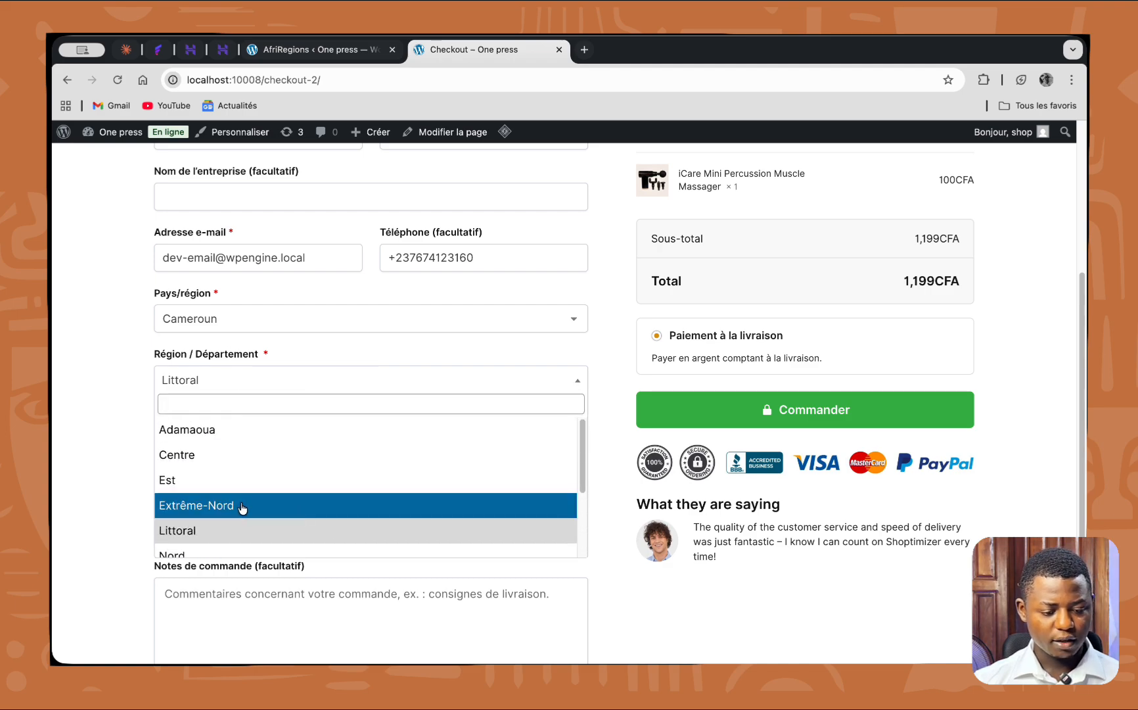
scroll(318, 487, down, 3)
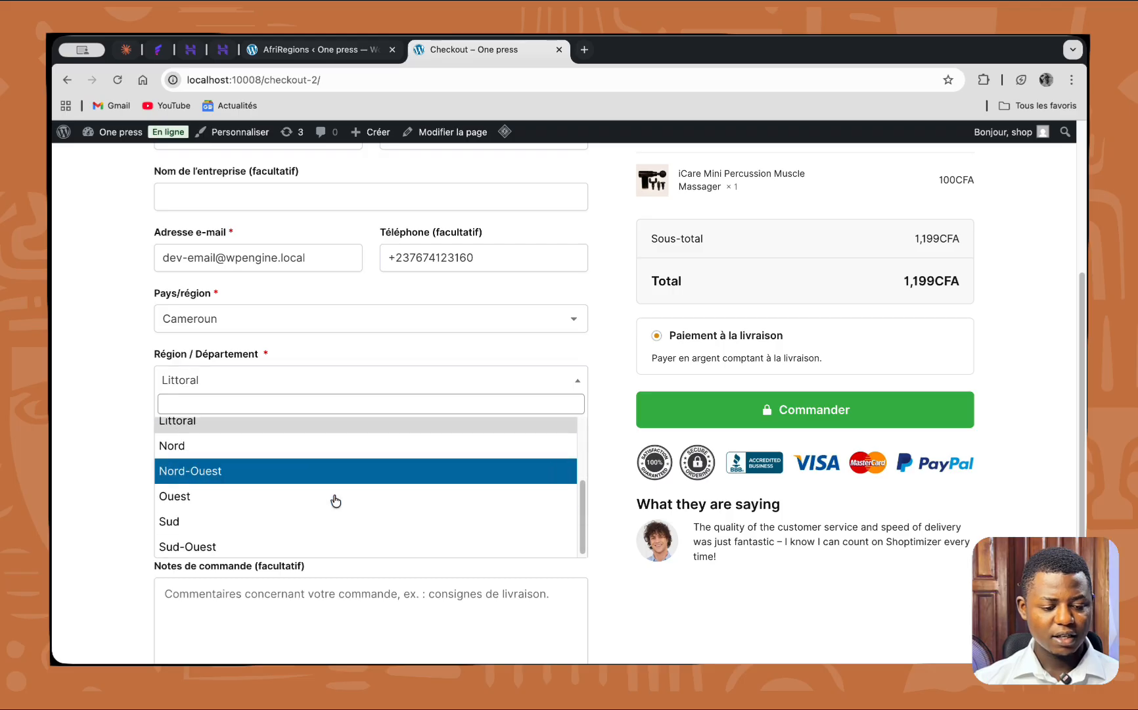
scroll(208, 473, up, 1)
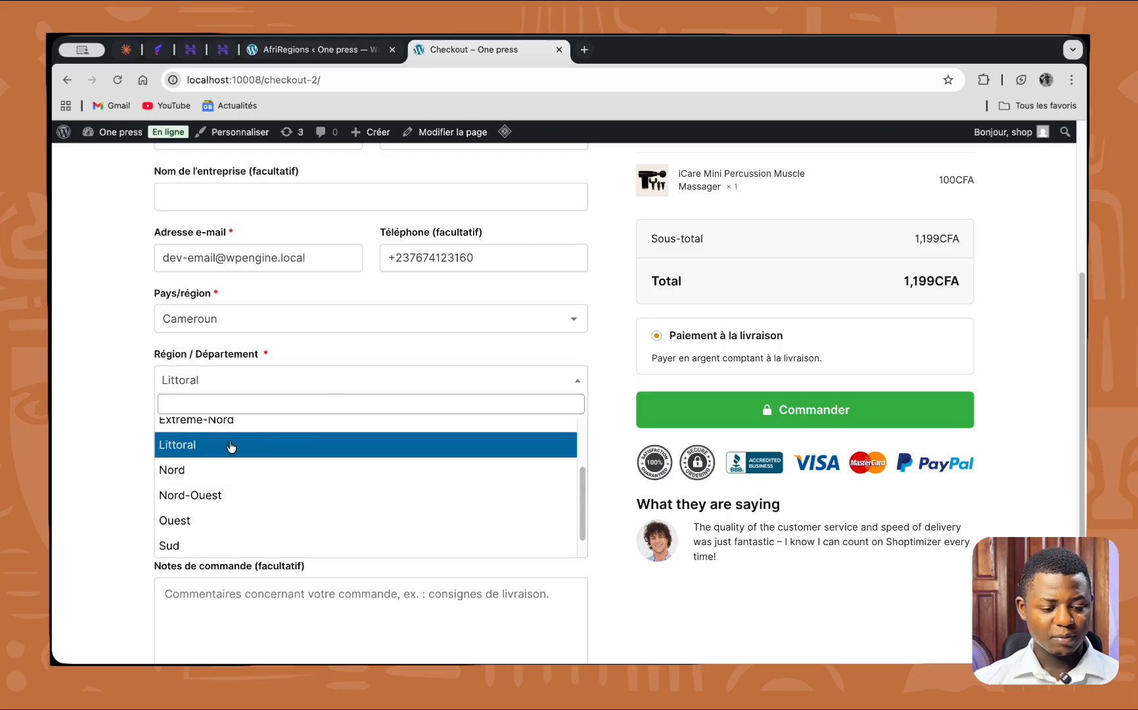
click(195, 448)
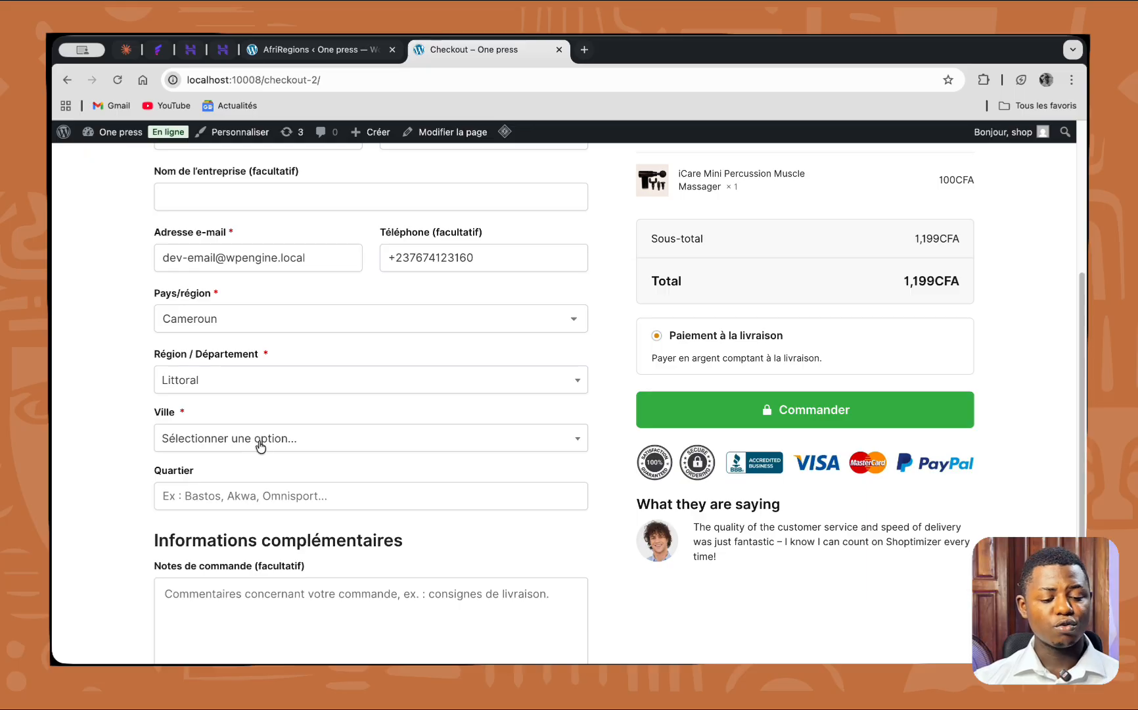
- Browse the Ville options in the billing details and choose Douala
click(226, 444)
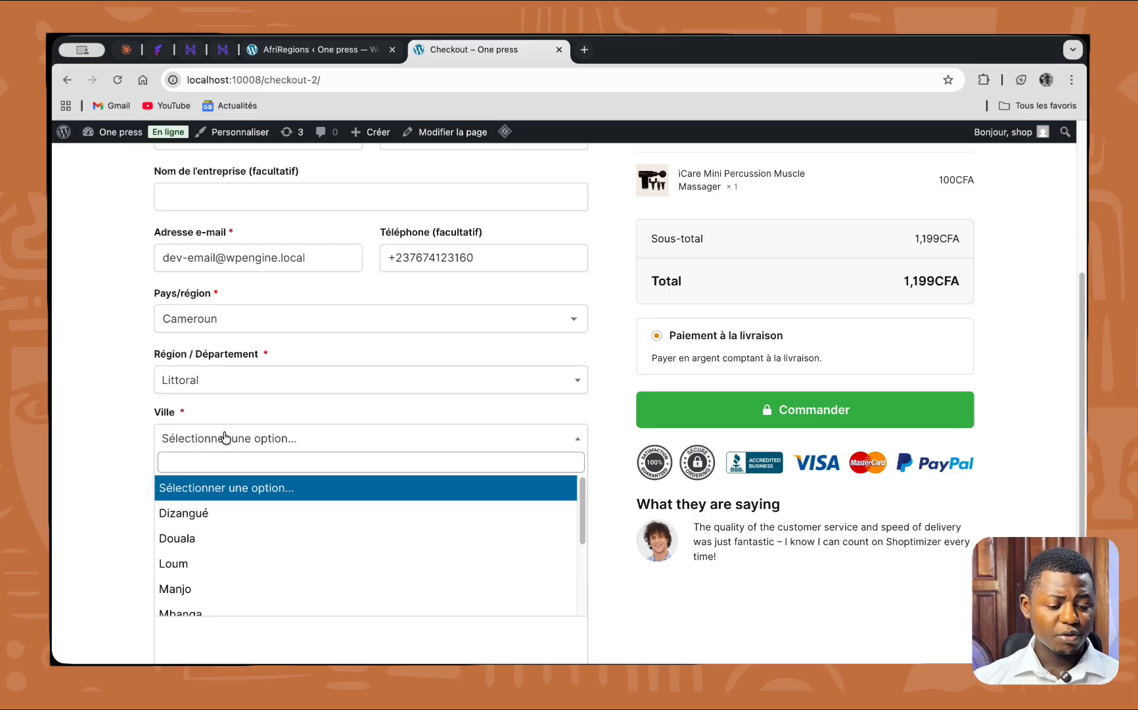
scroll(232, 548, down, 3)
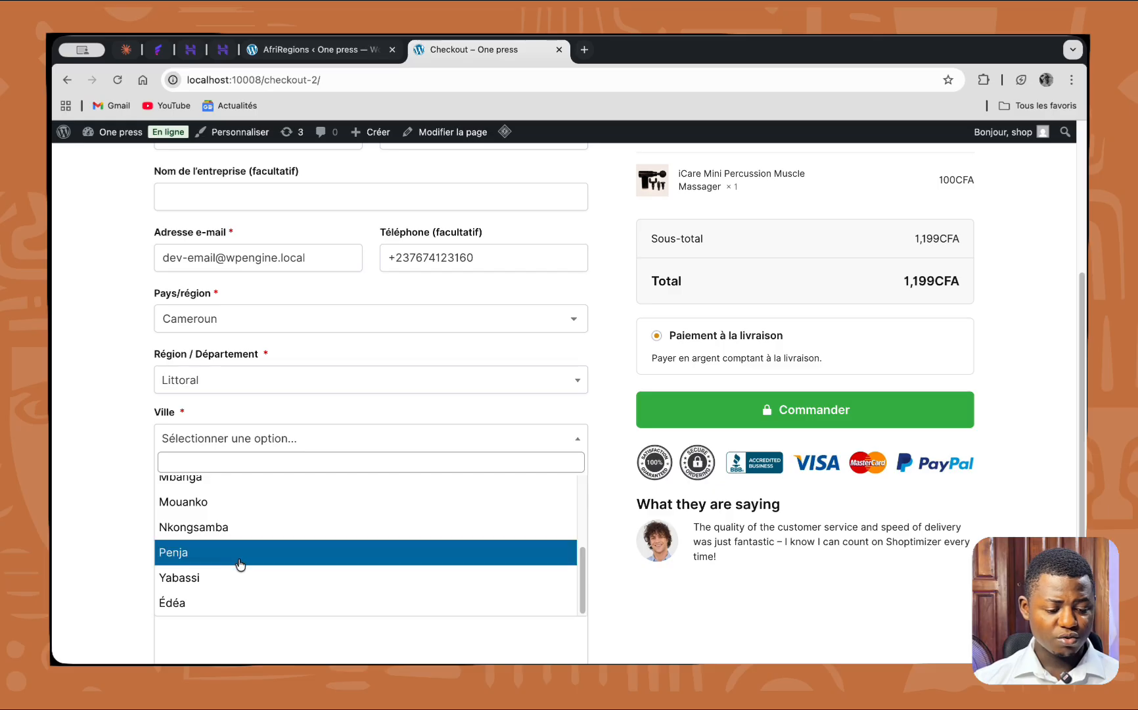
scroll(246, 551, up, 3)
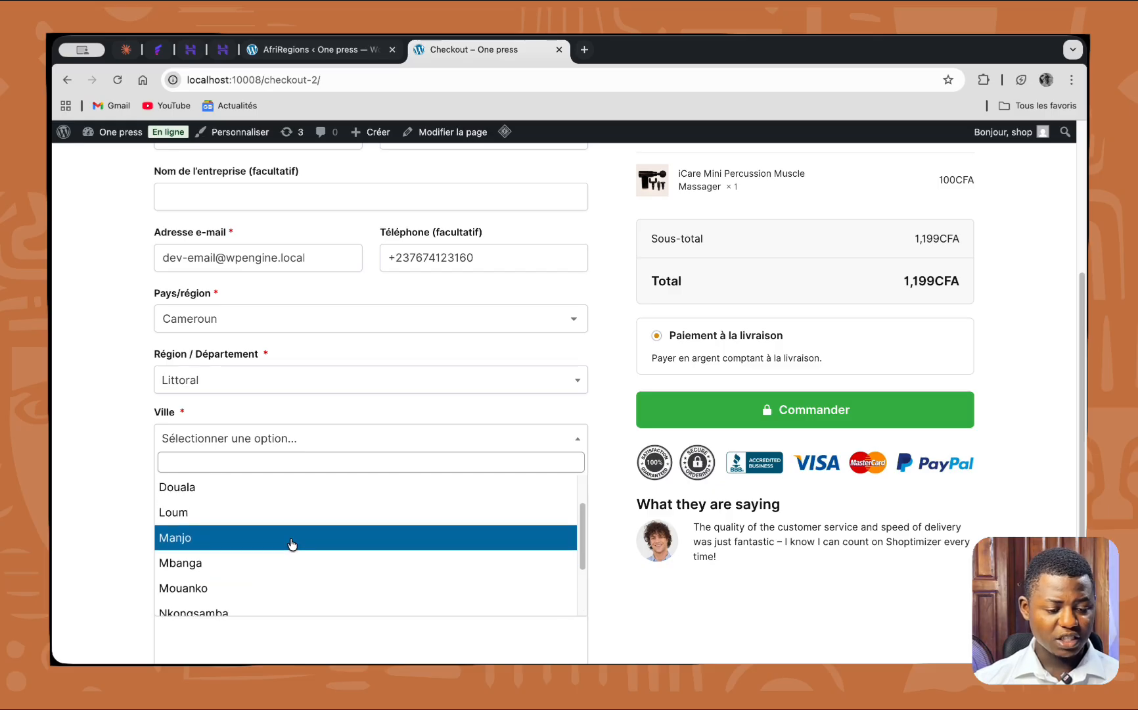
scroll(263, 544, up, 2)
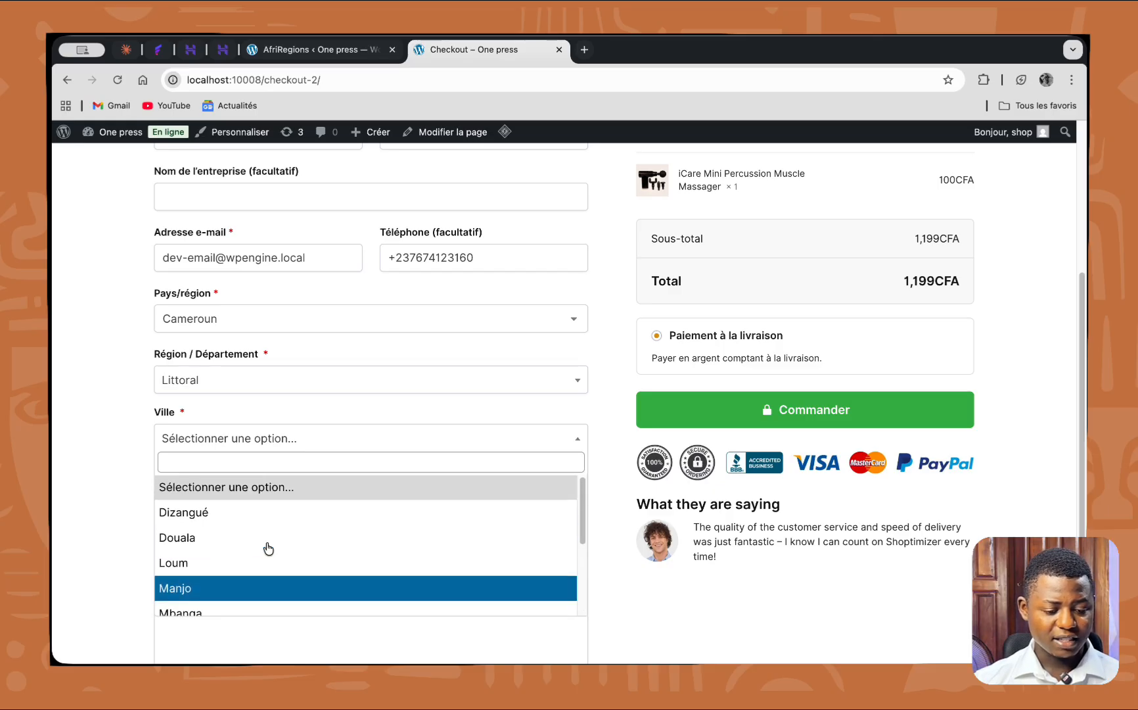
click(179, 537)
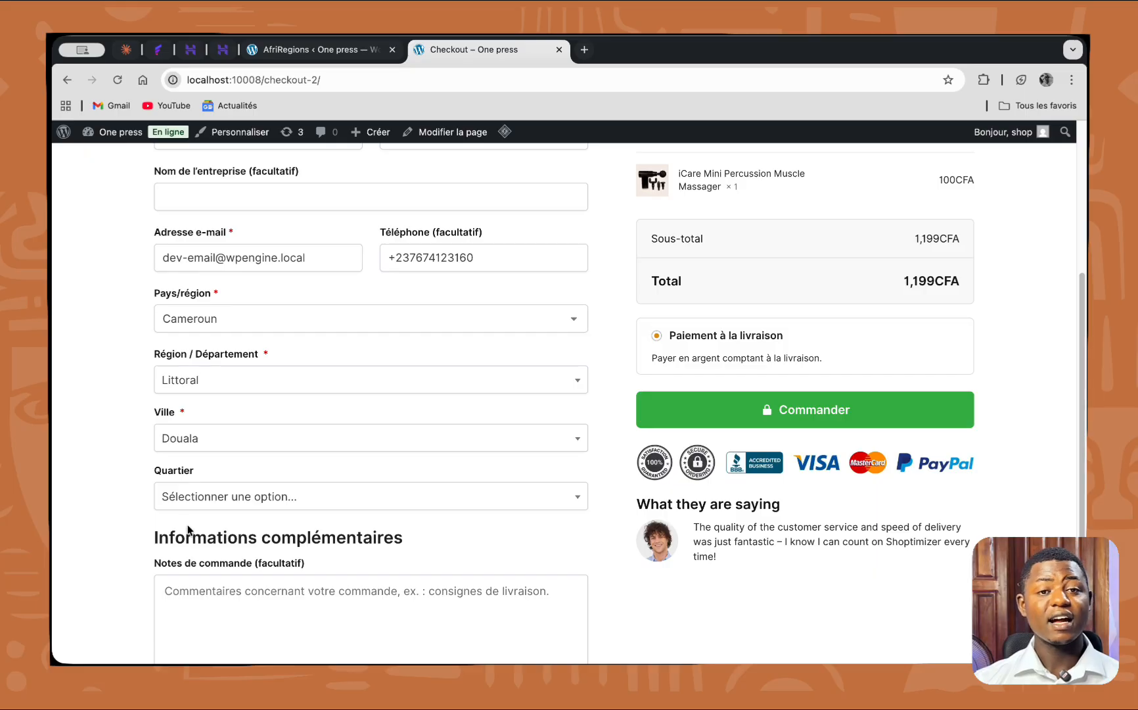
- Browse the Quartier options, try the searches "pk8" and "pk12", and choose PK10
scroll(223, 491, down, 1)
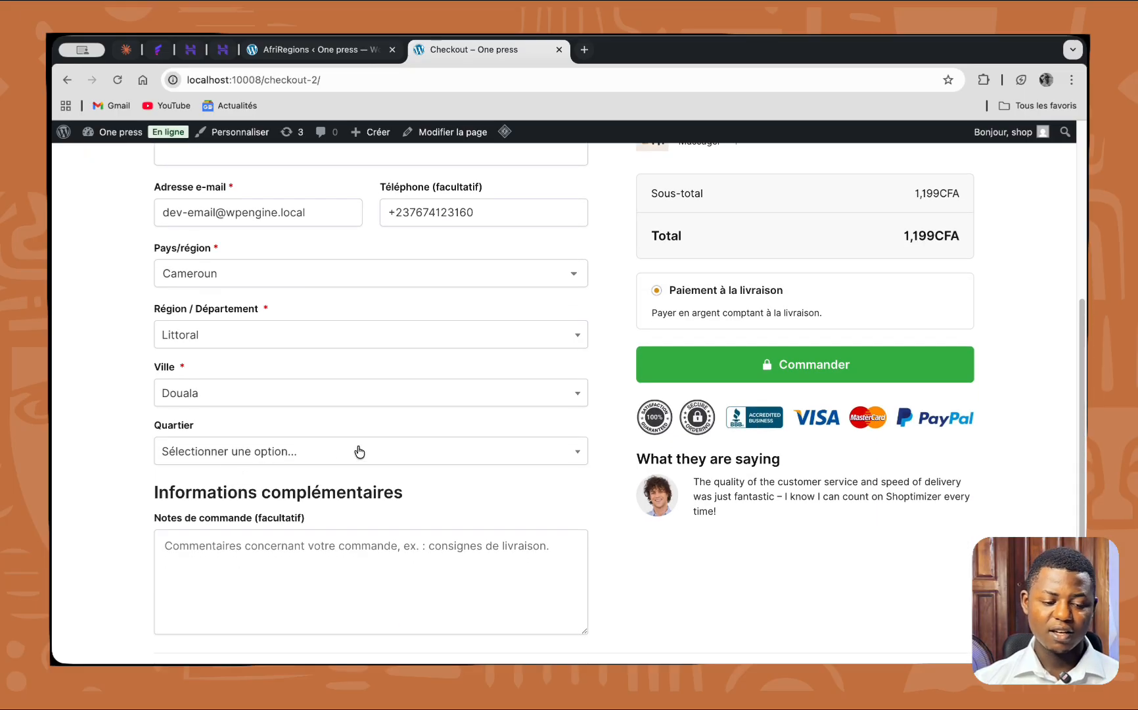
click(255, 457)
scroll(208, 523, down, 1)
scroll(209, 523, up, 1)
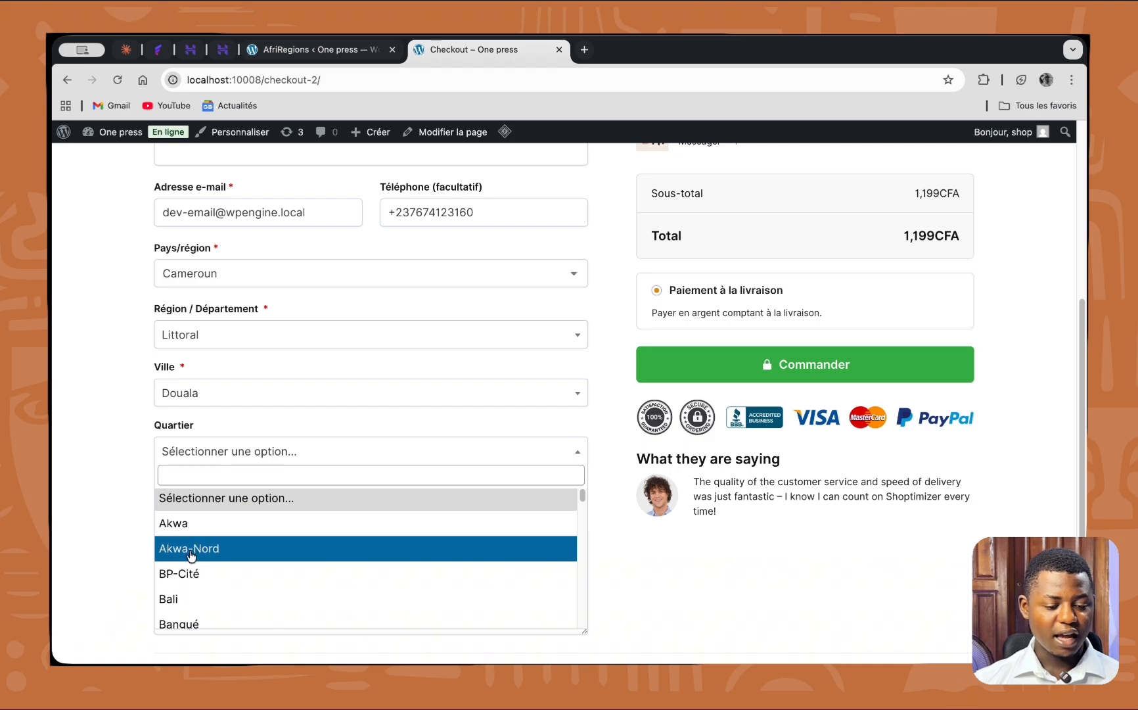
scroll(194, 552, down, 4)
scroll(224, 557, down, 5)
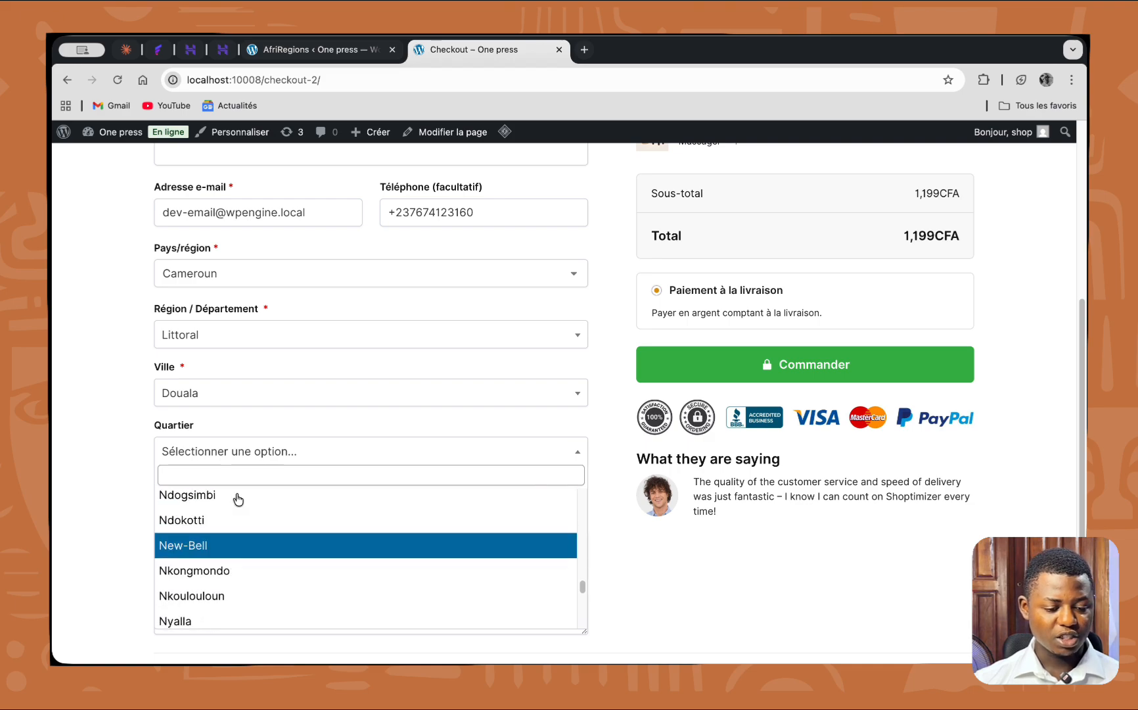
text(pk8)
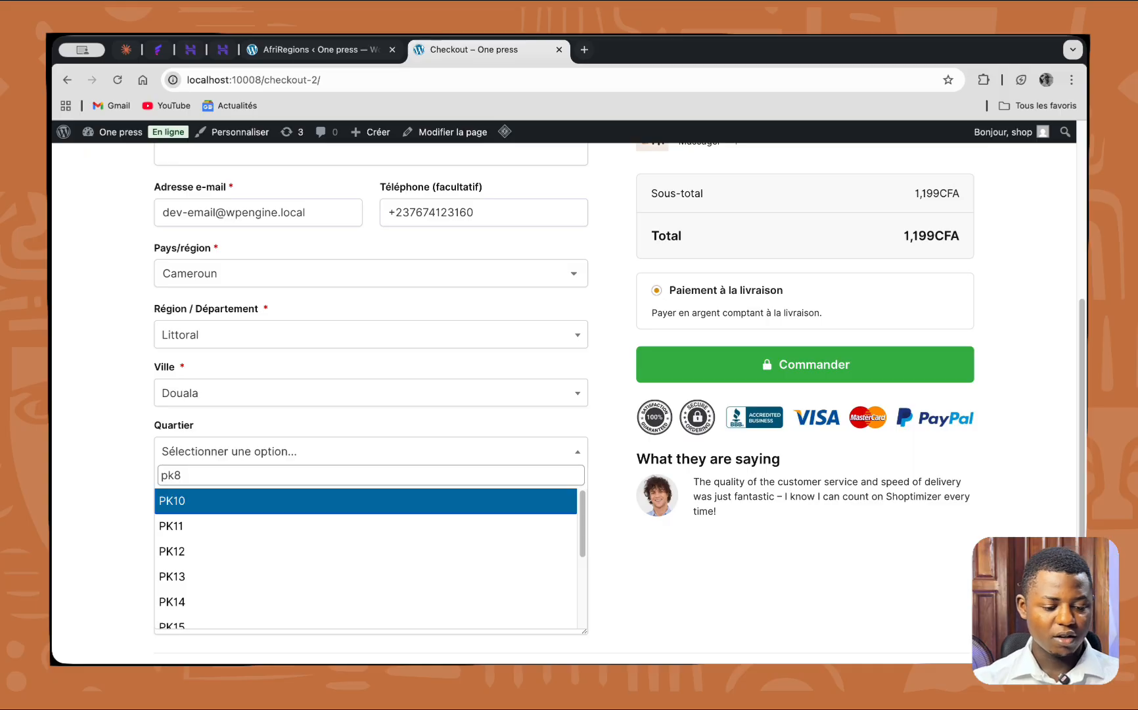
key(BackSpace)
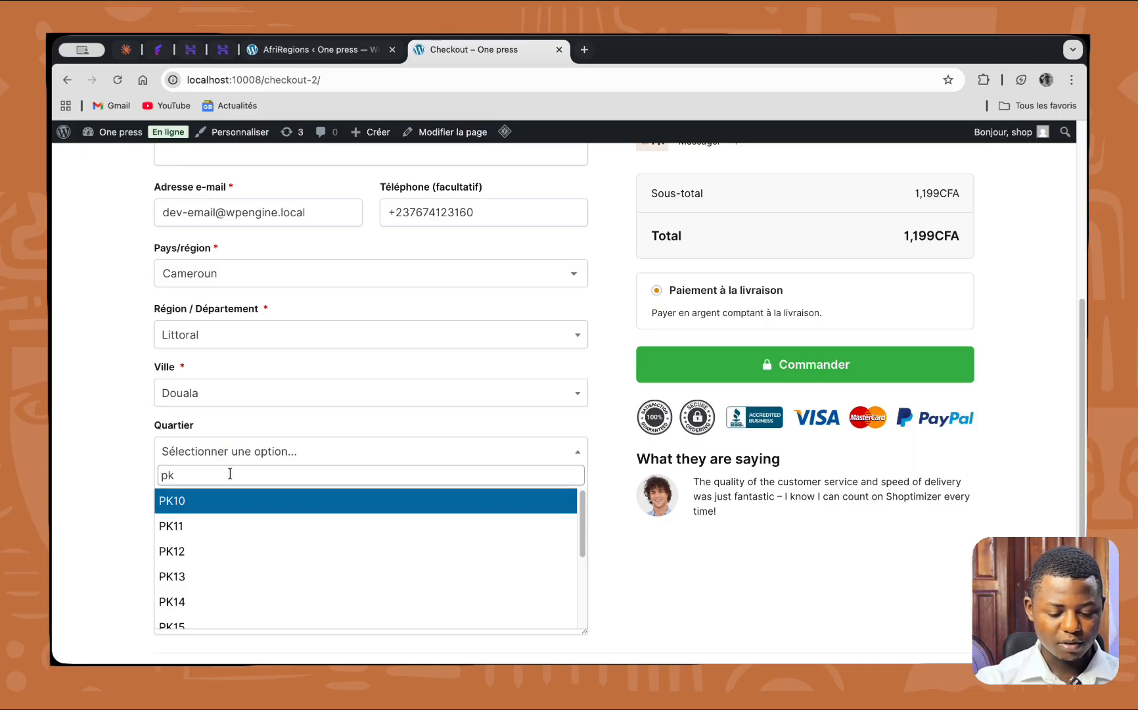
text(12)
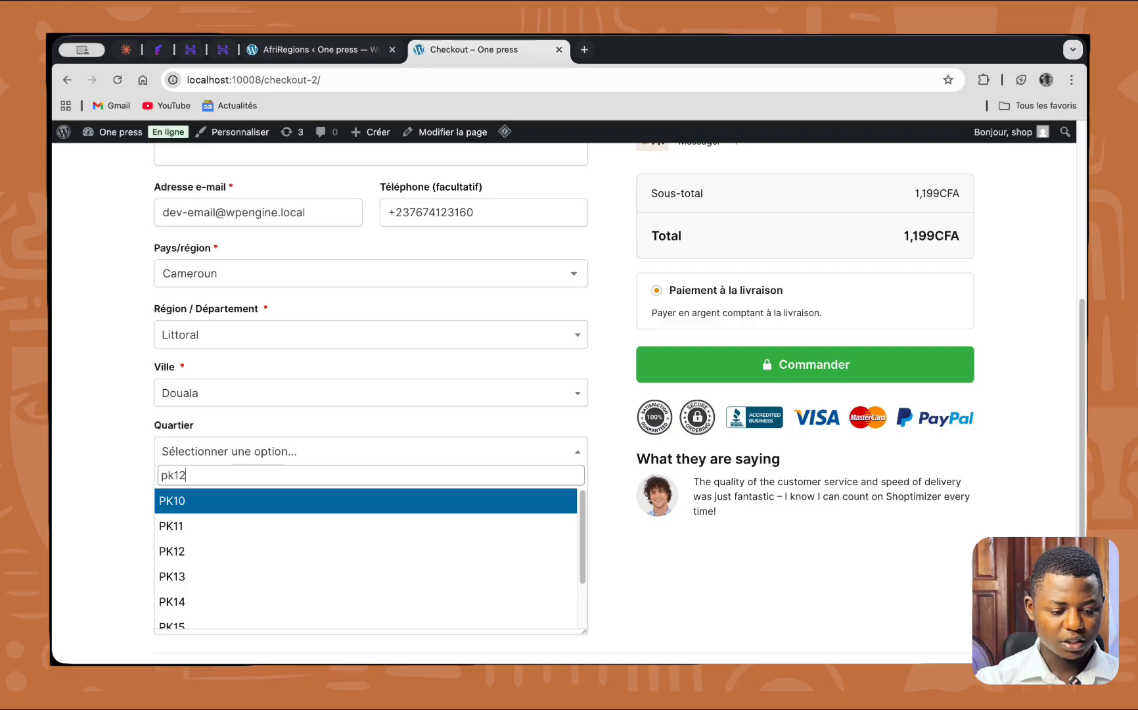
text(2)
key(BackSpace)
key(Return)
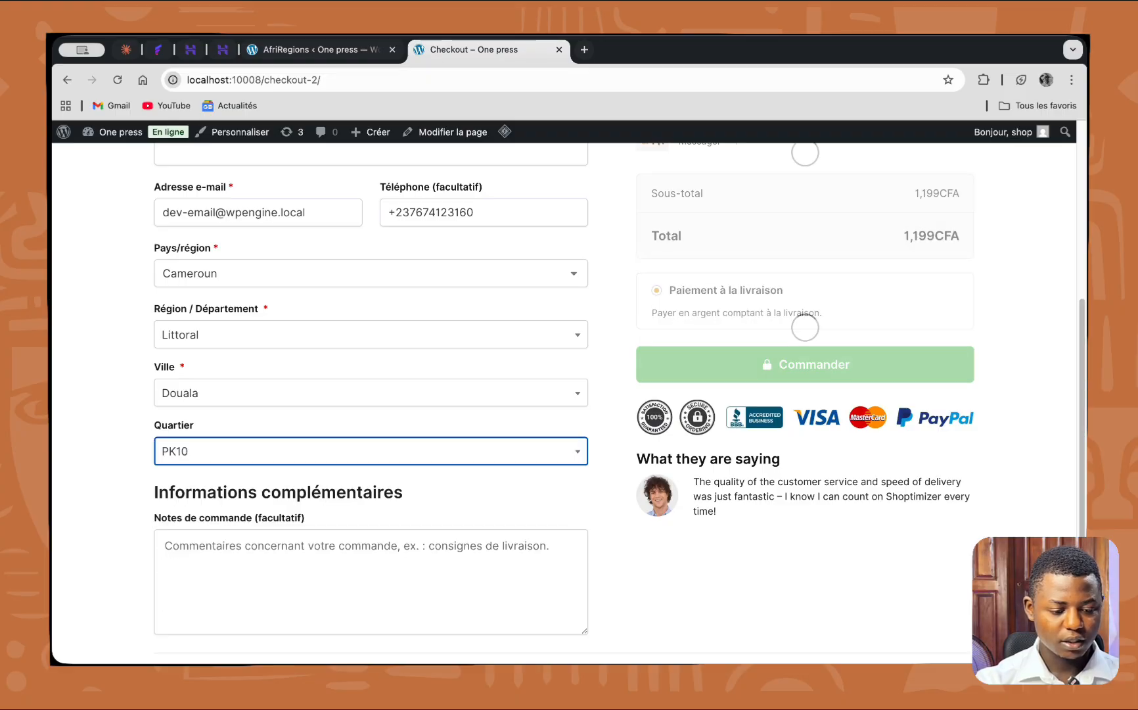
- Browse the Quartier options, search them for "sain" and "sai", and choose Bassa
click(315, 456)
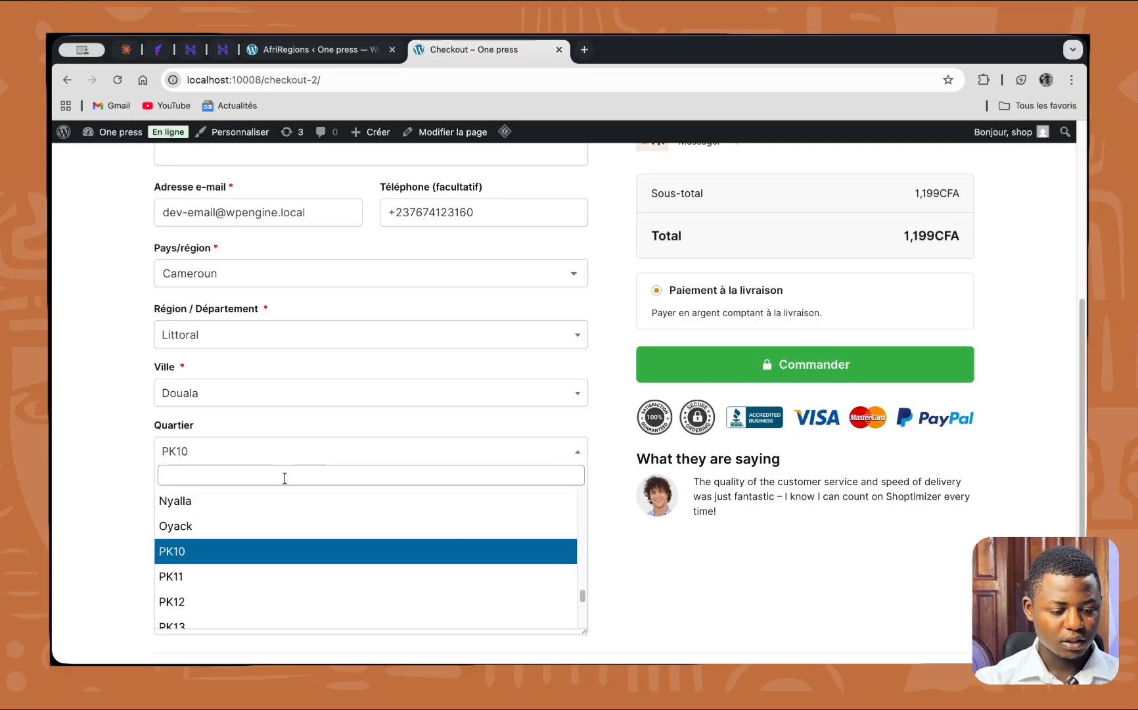
scroll(229, 539, down, 5)
scroll(233, 540, up, 2)
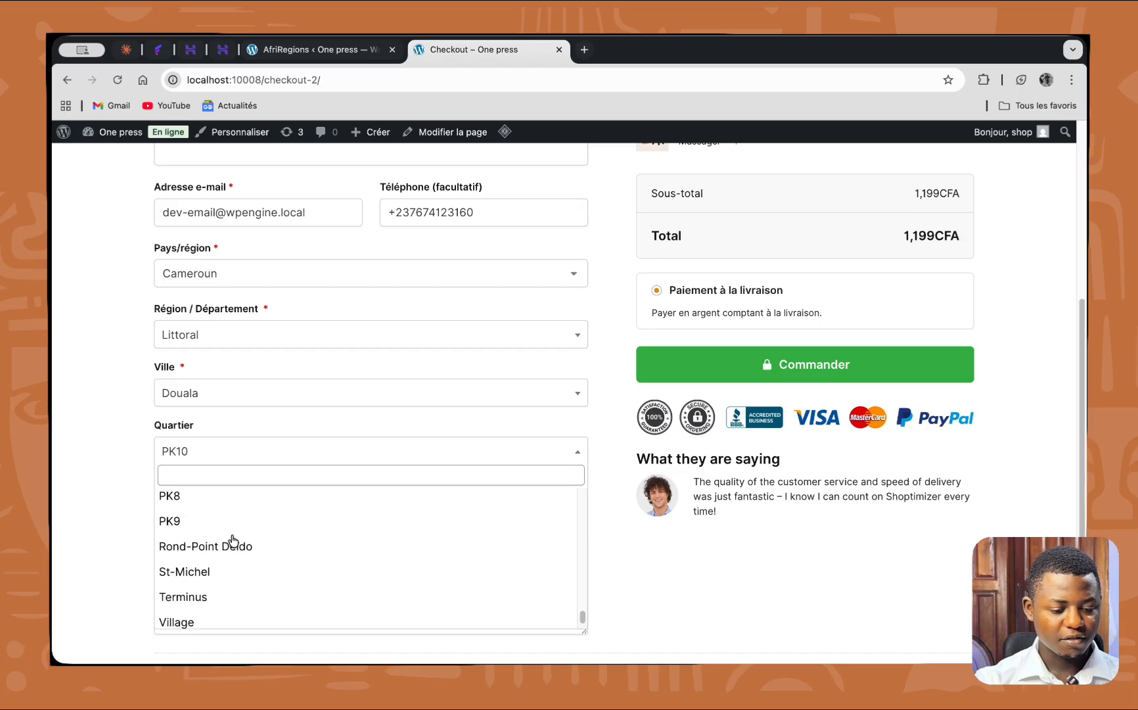
text(sain)
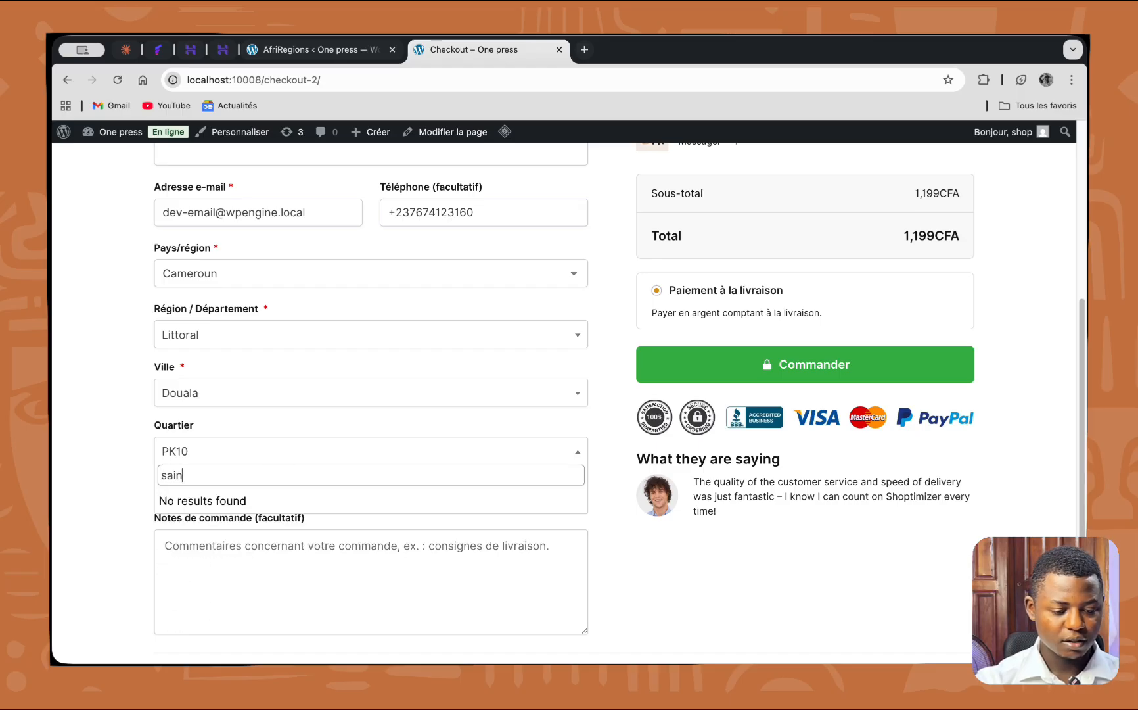
key(BackSpace)
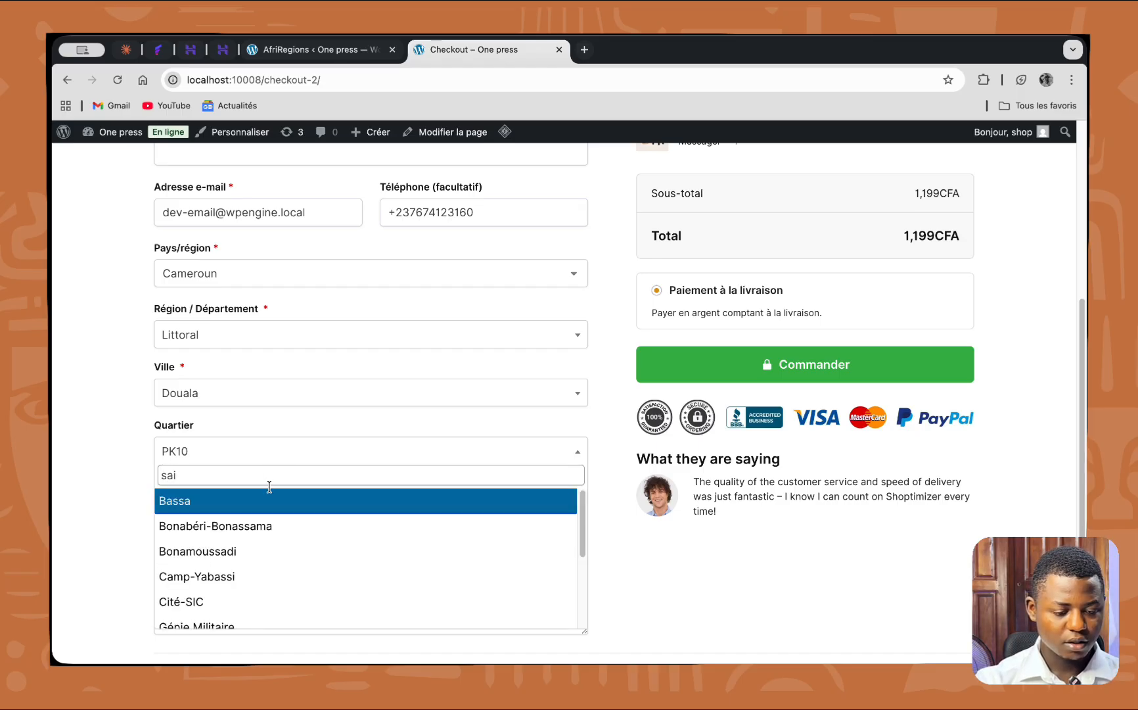
click(255, 516)
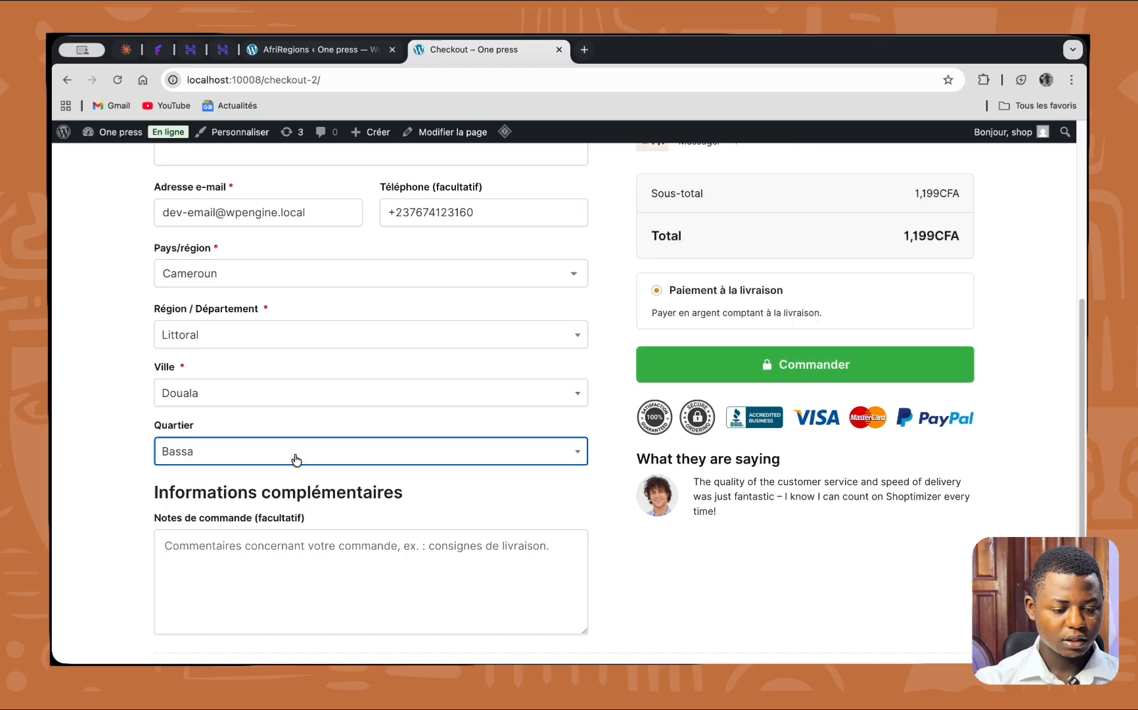
- Look through the full list of Douala neighbourhoods in the Quartier field and close it without choosing another option
click(246, 460)
scroll(253, 546, down, 10)
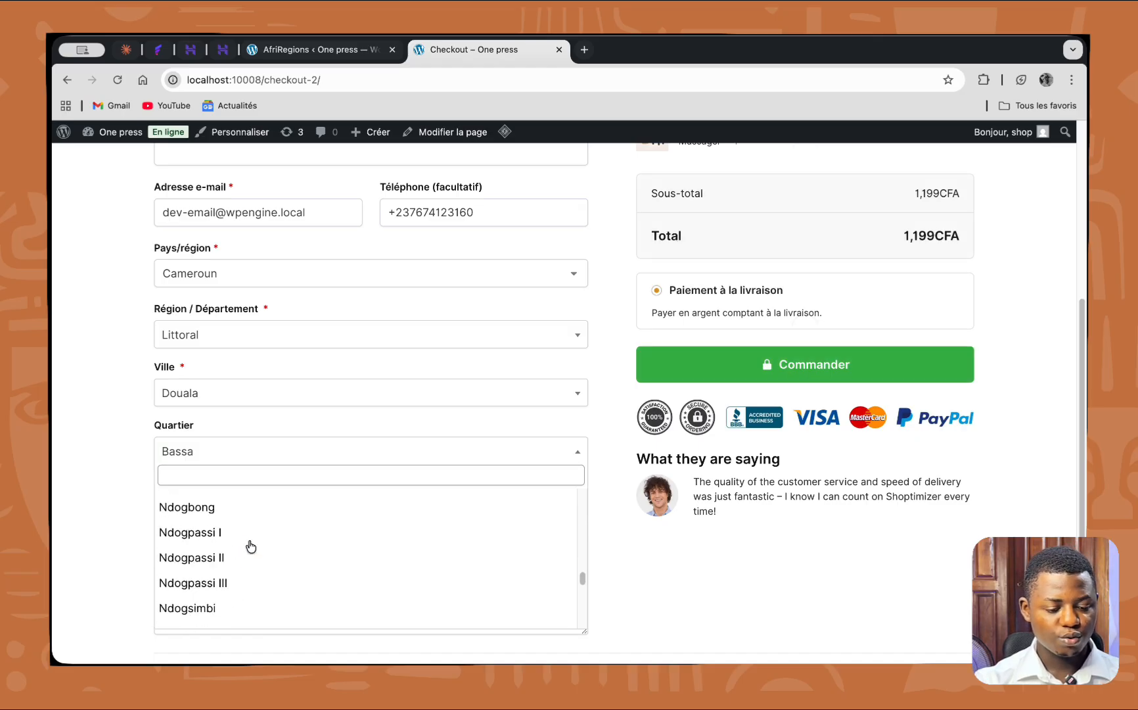
scroll(257, 566, down, 3)
scroll(258, 567, up, 10)
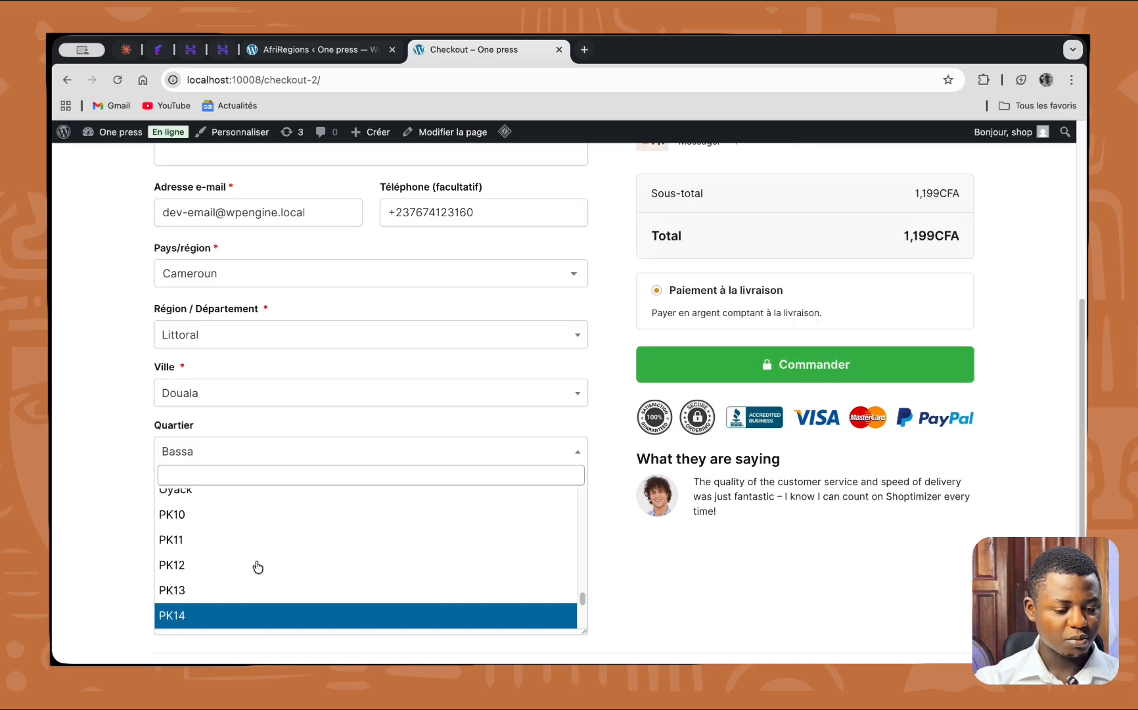
scroll(258, 567, up, 10)
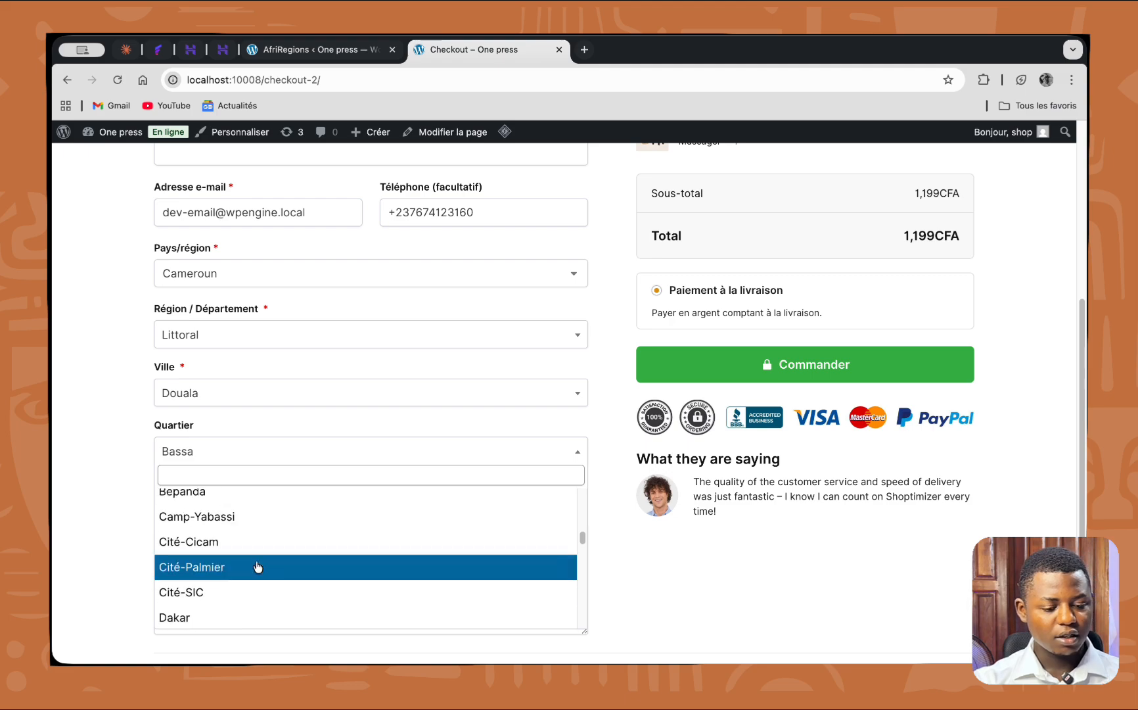
scroll(258, 567, up, 8)
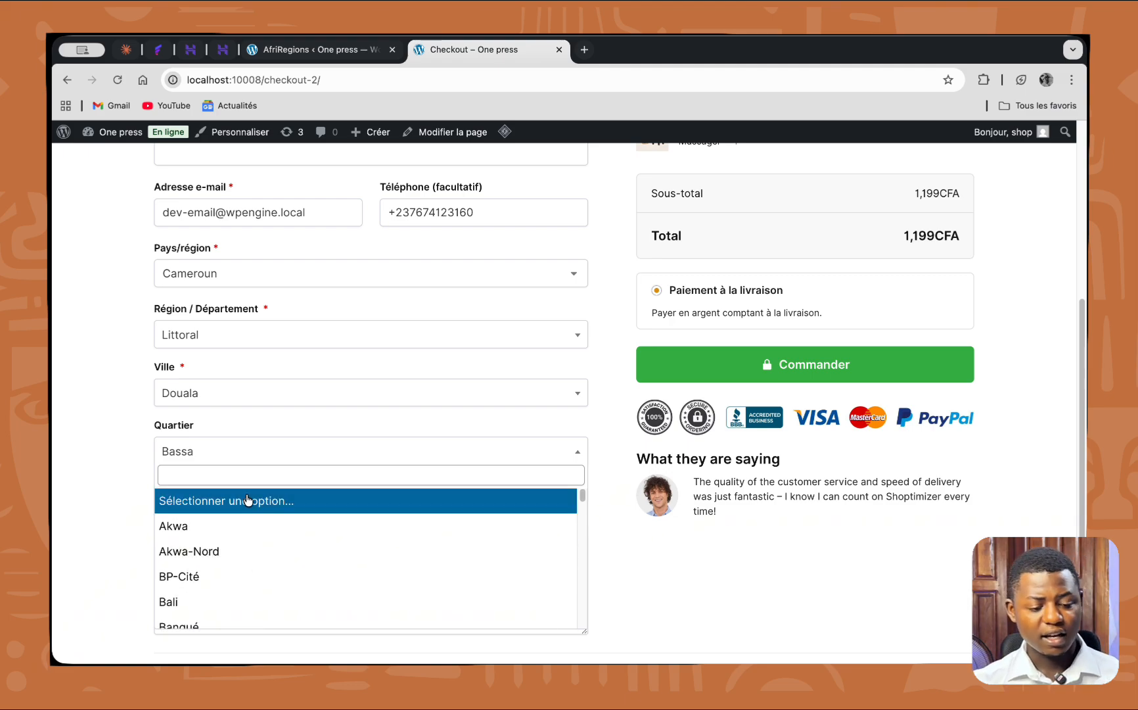
click(125, 453)
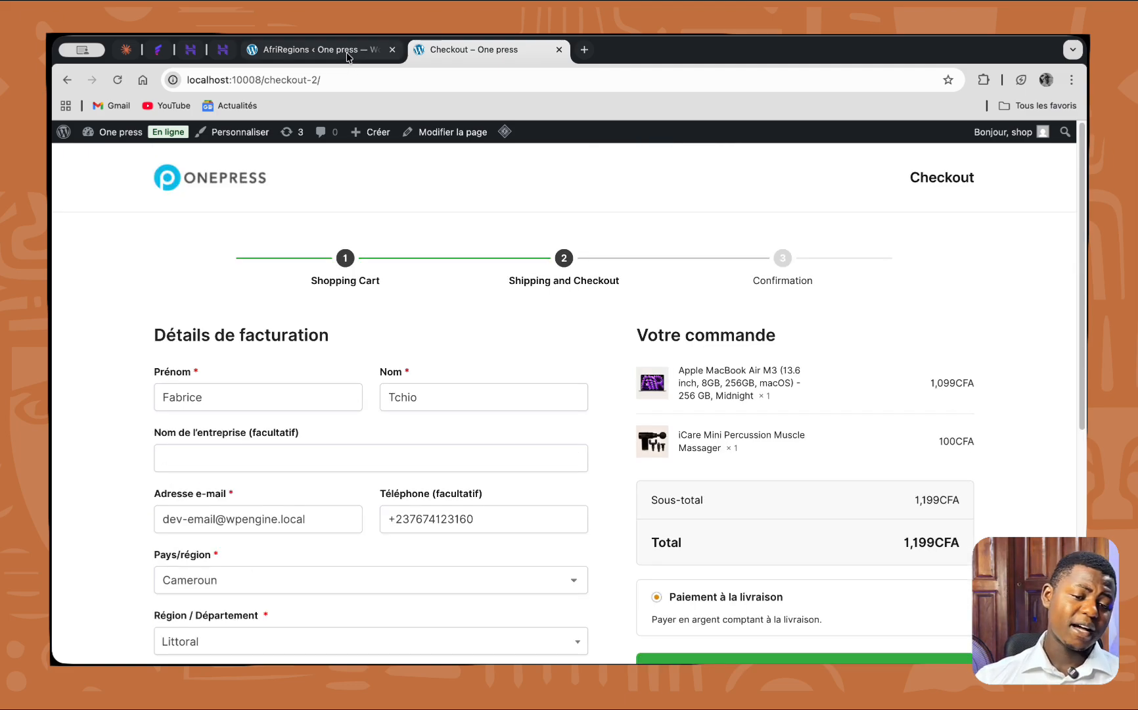
- Return to the WordPress admin, open the WooCommerce settings and check the store address's Pays/État selection
click(348, 57)
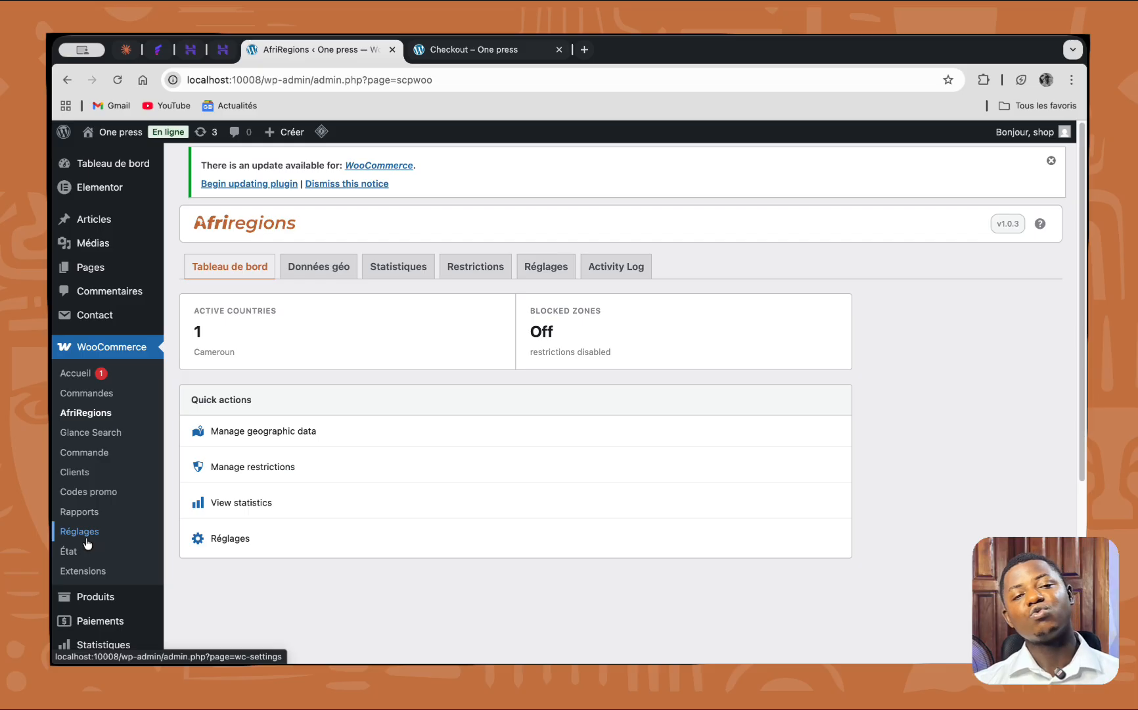
scroll(105, 548, down, 1)
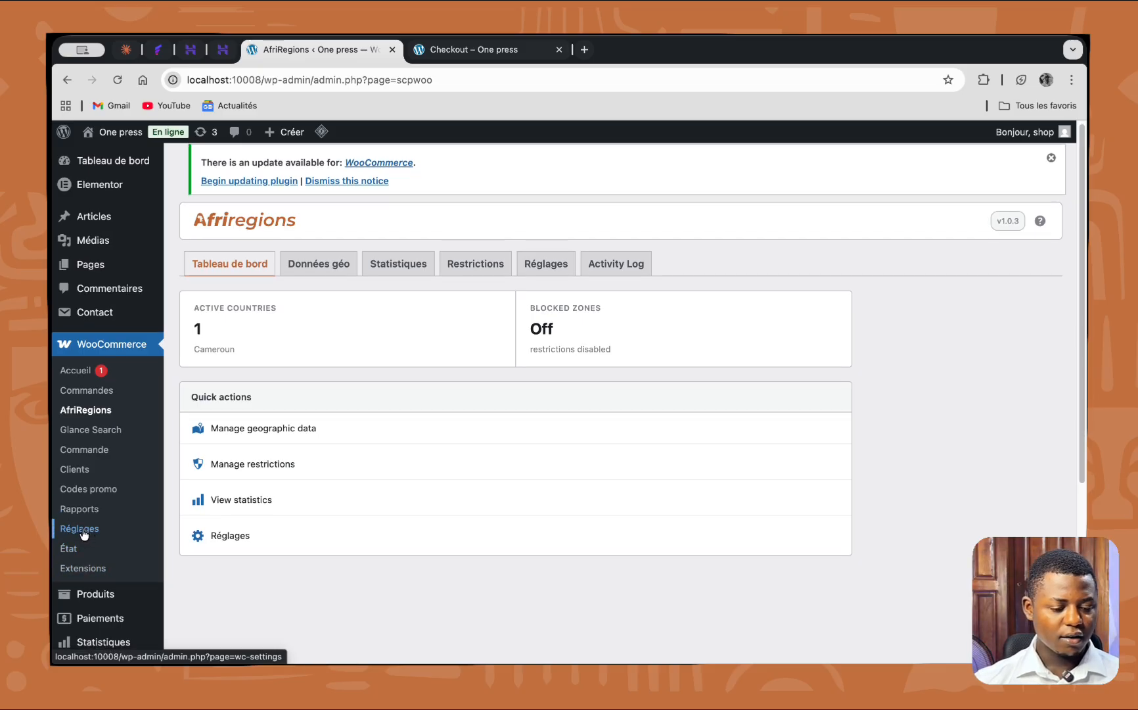
click(82, 532)
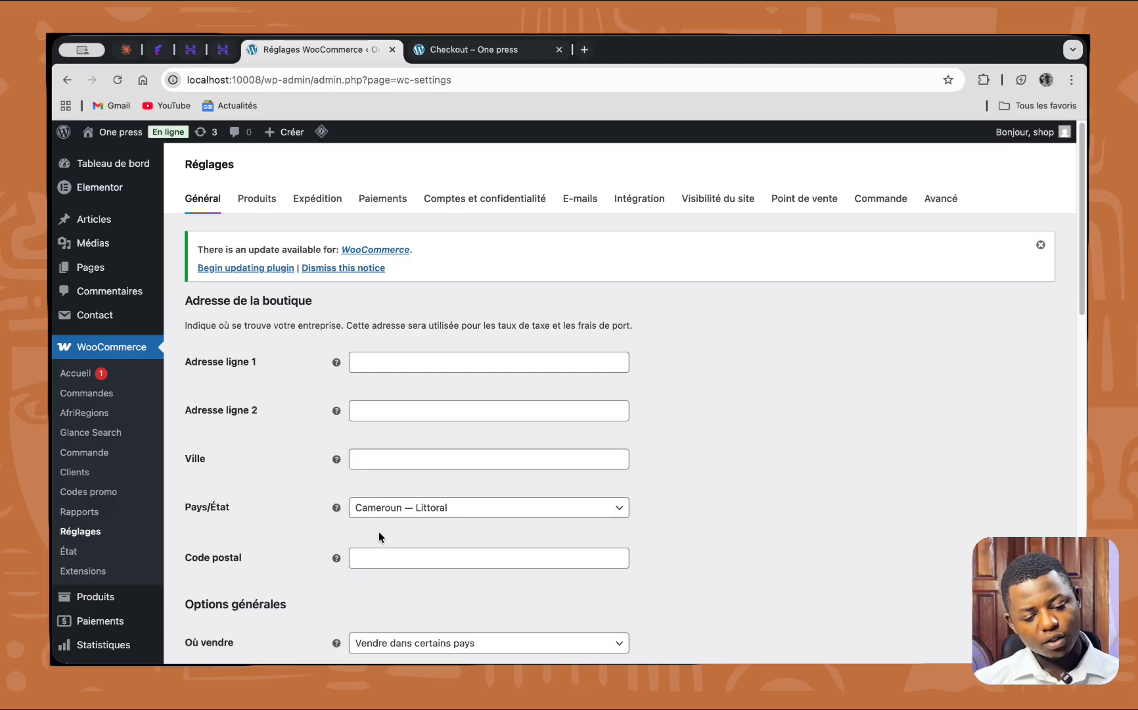
scroll(450, 506, down, 2)
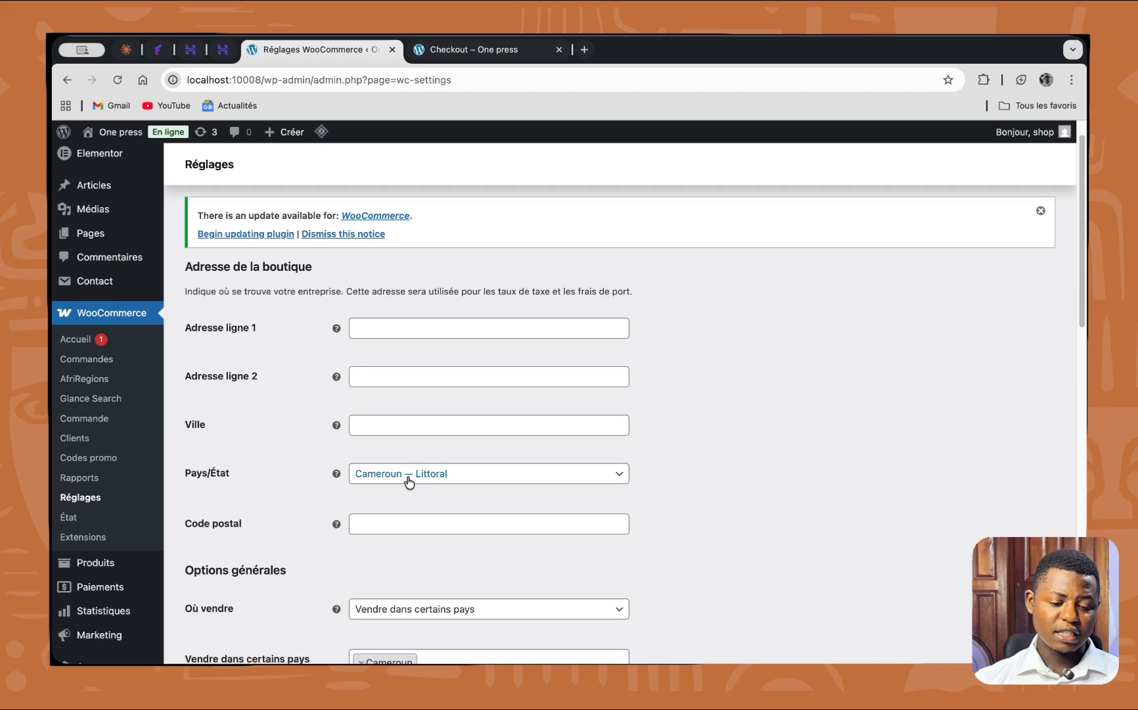
click(407, 475)
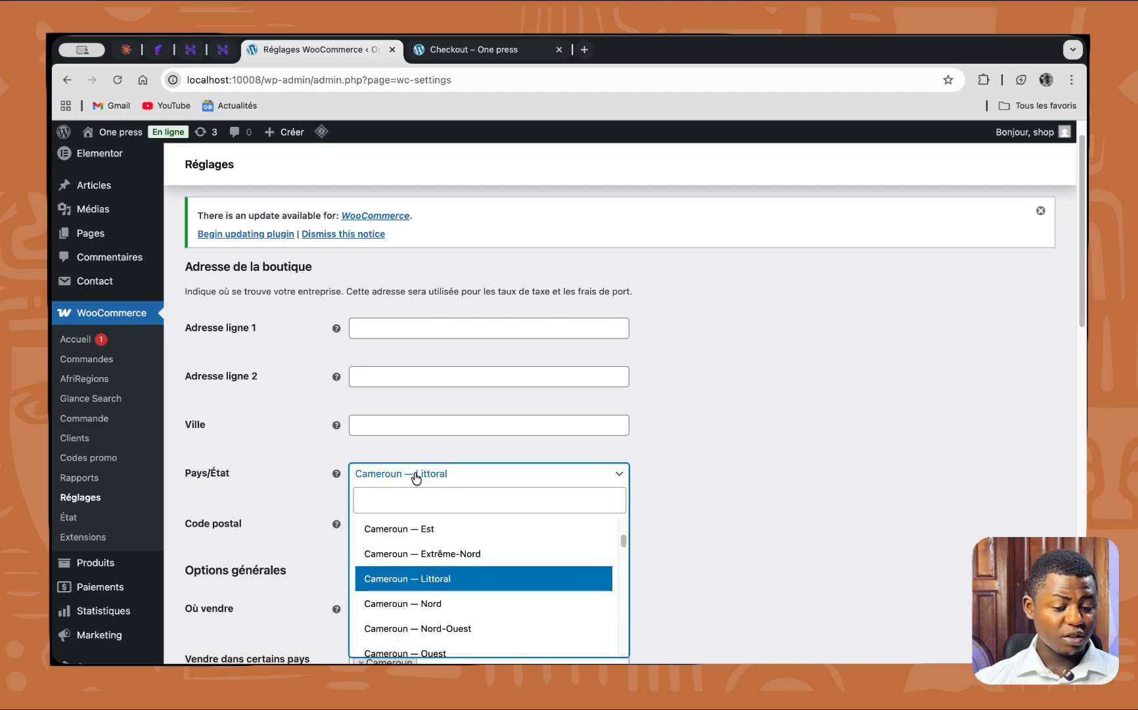
click(447, 472)
scroll(460, 473, down, 1)
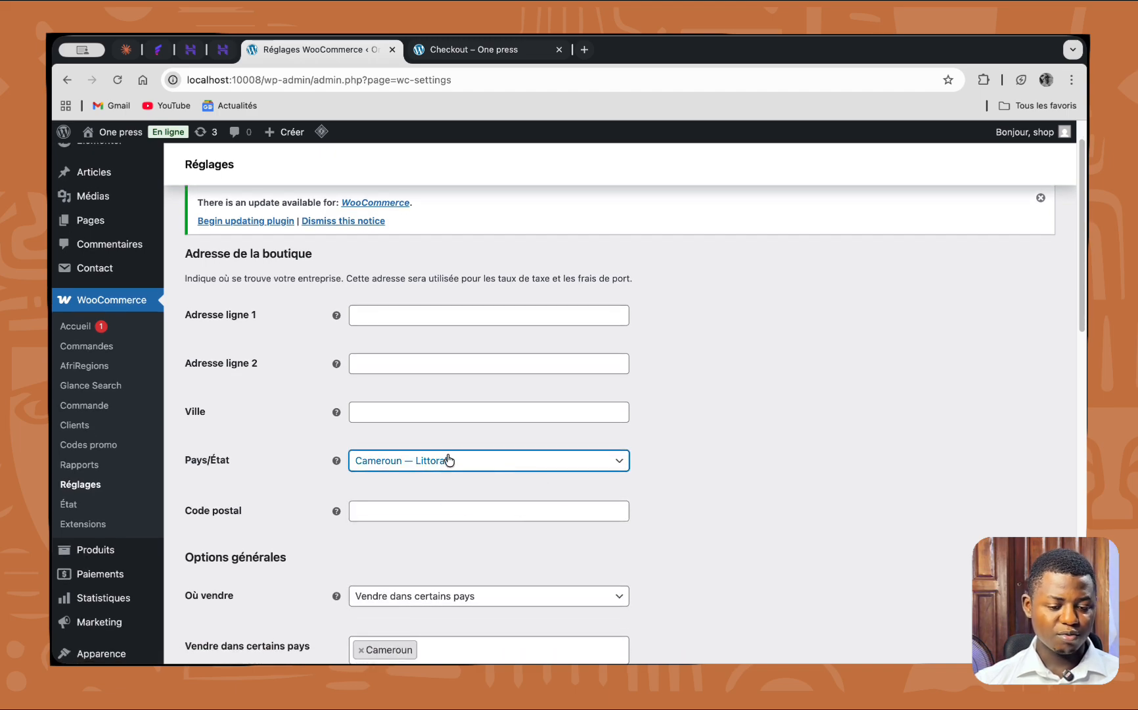
scroll(449, 460, down, 1)
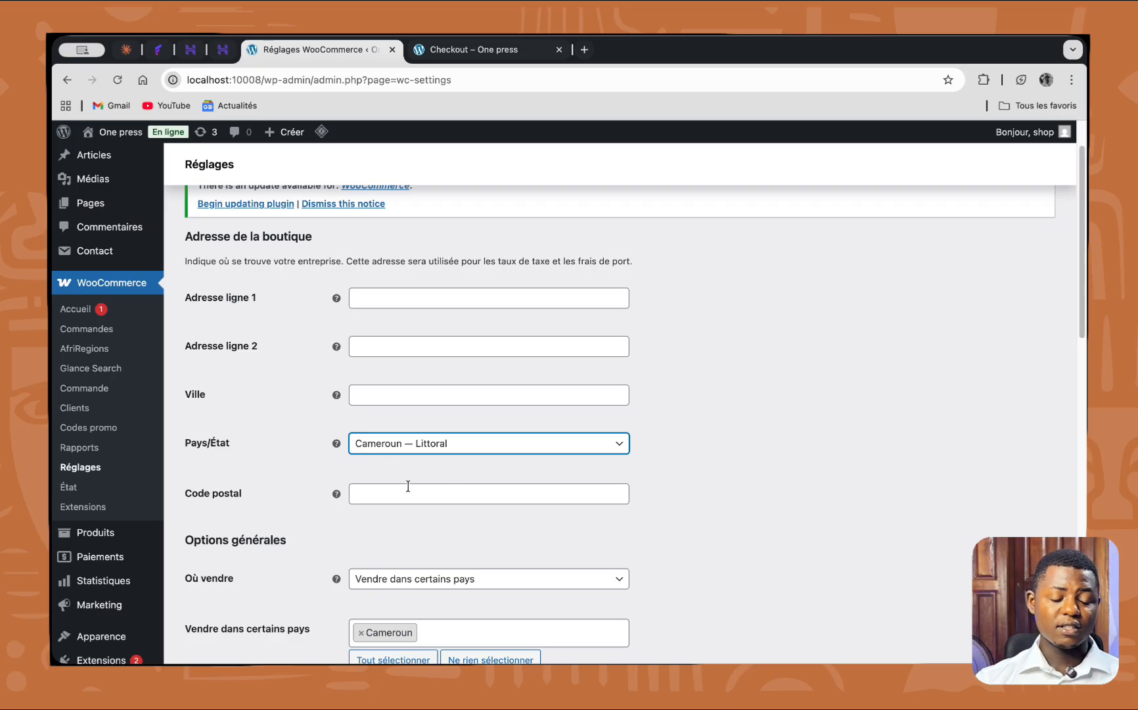
scroll(706, 364, up, 3)
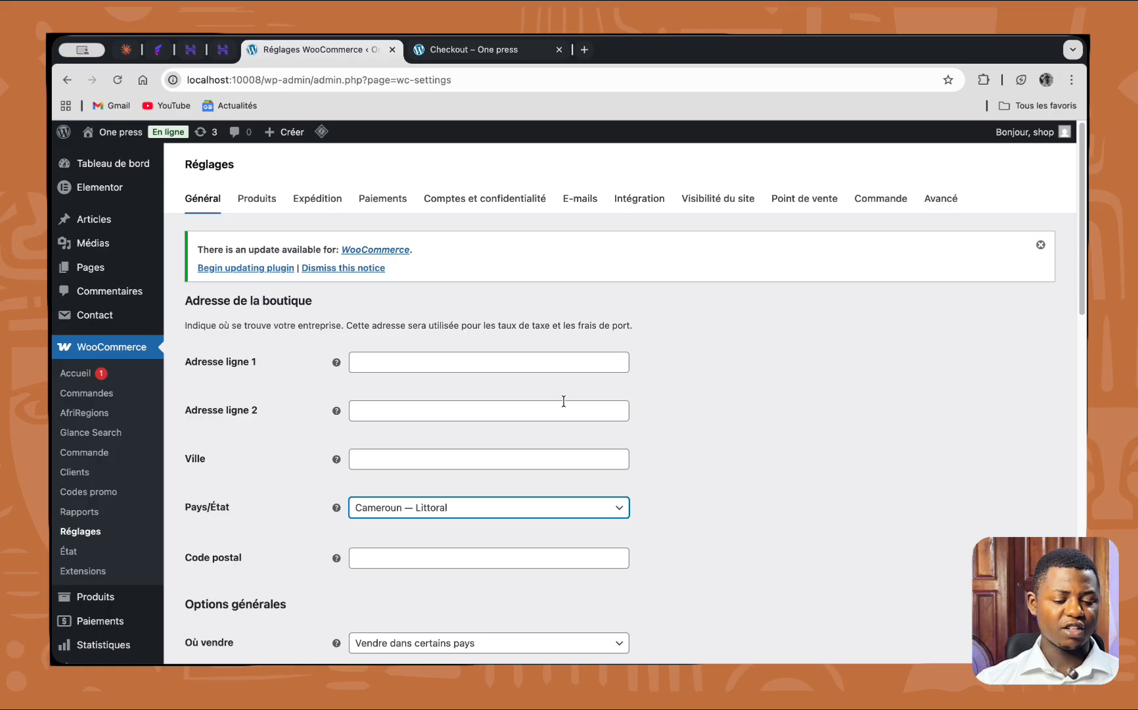
- Review the selling locations and currency options in the general settings, keeping Franc Afrique centrale CFA (CFA) — XAF as the Devise
scroll(565, 414, down, 5)
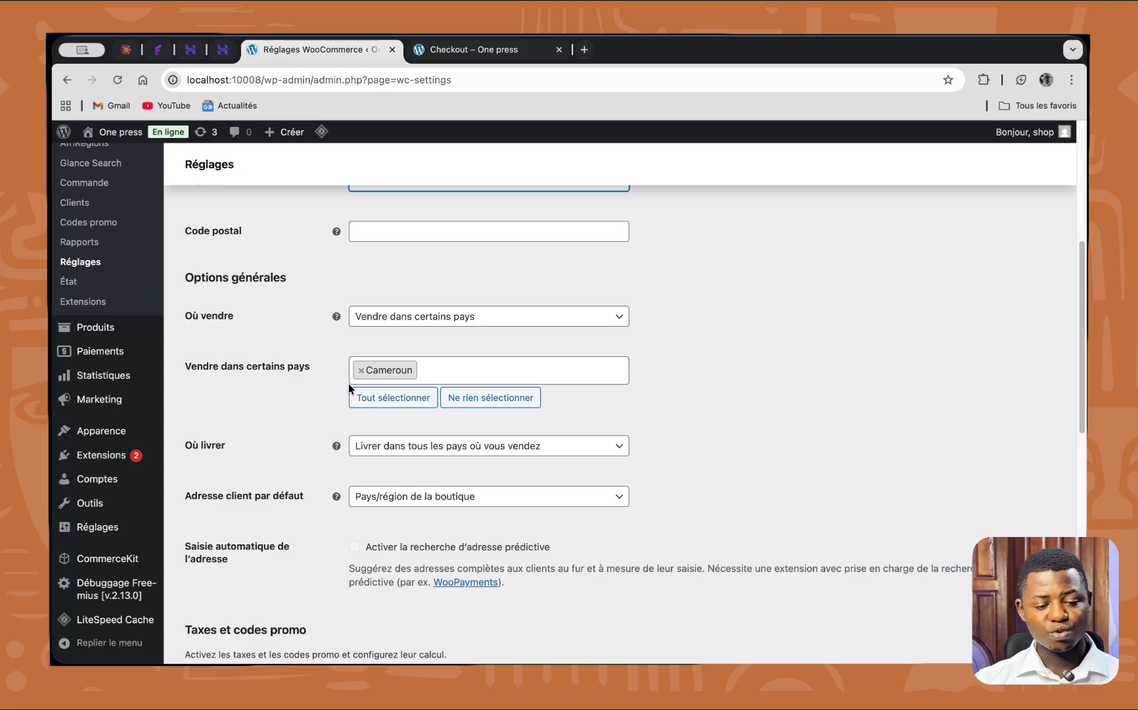
scroll(455, 457, down, 8)
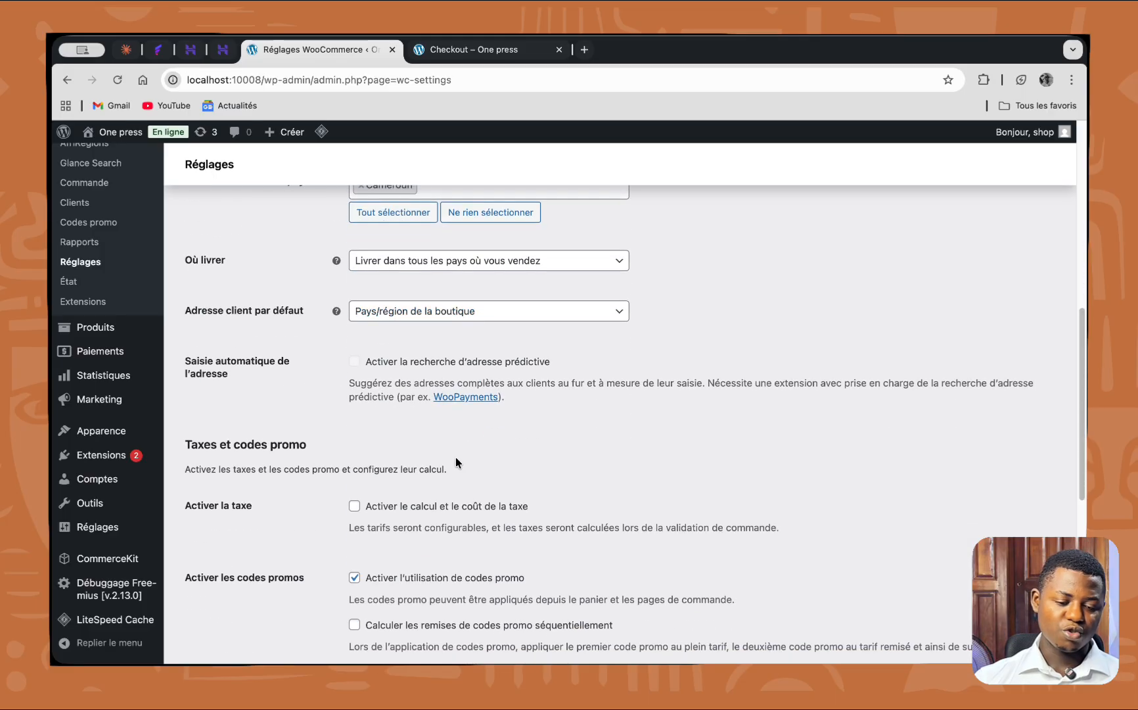
click(457, 393)
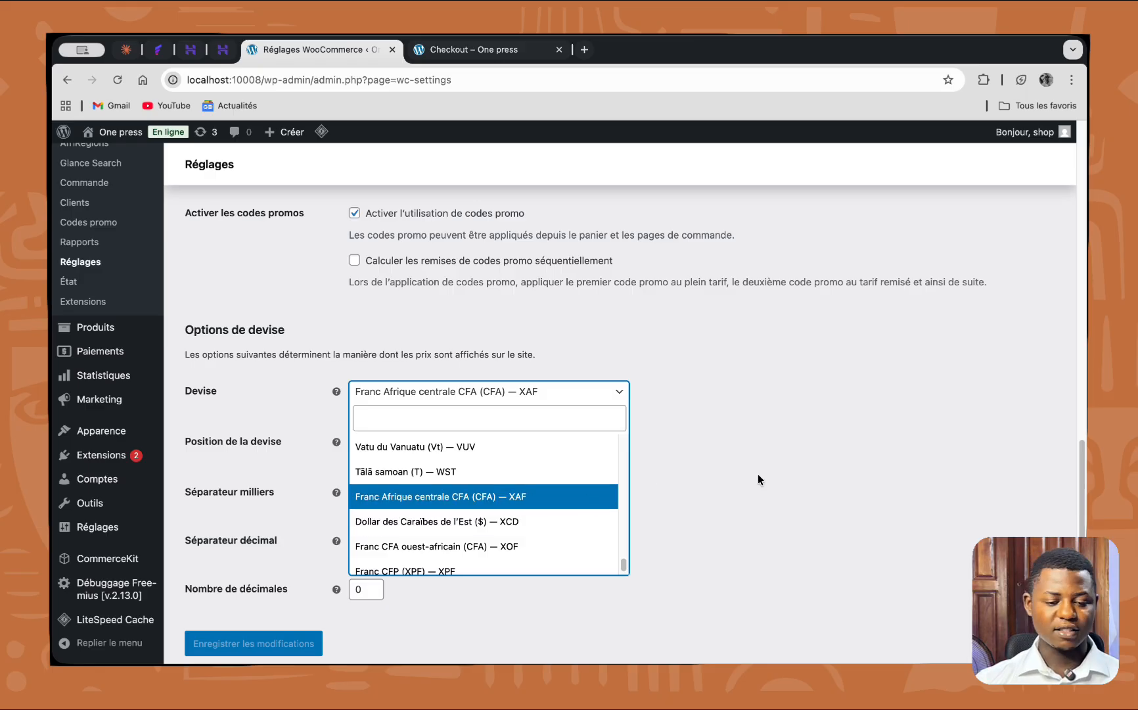
click(588, 497)
scroll(434, 480, down, 3)
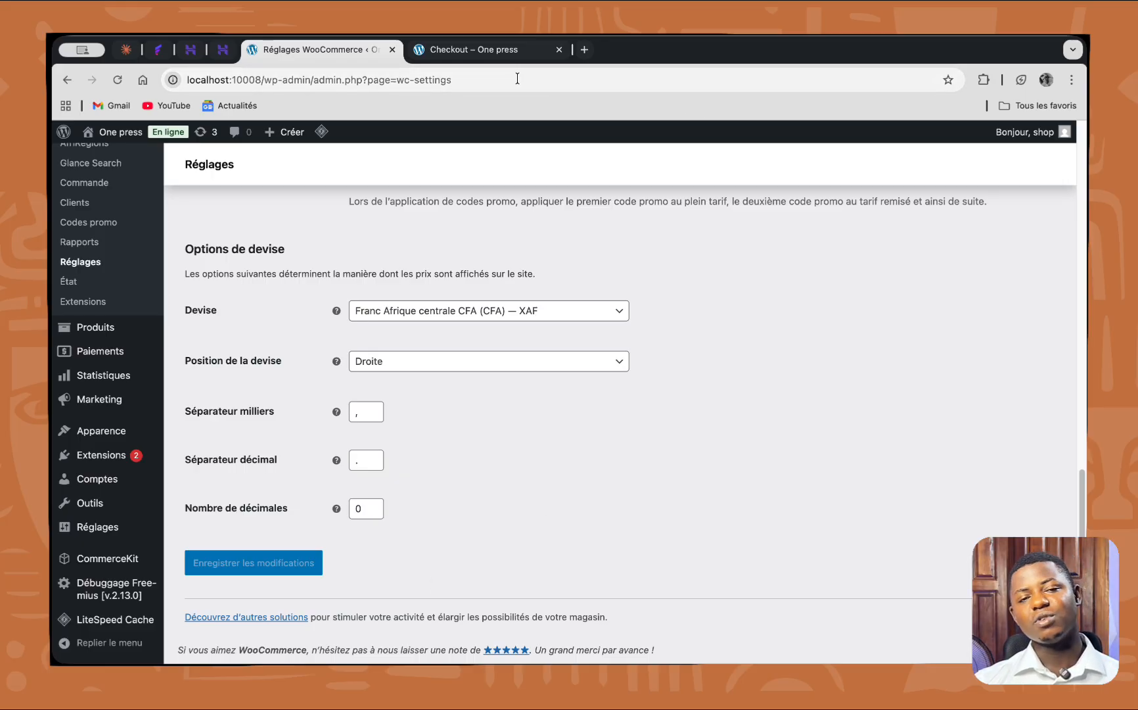
scroll(479, 311, up, 10)
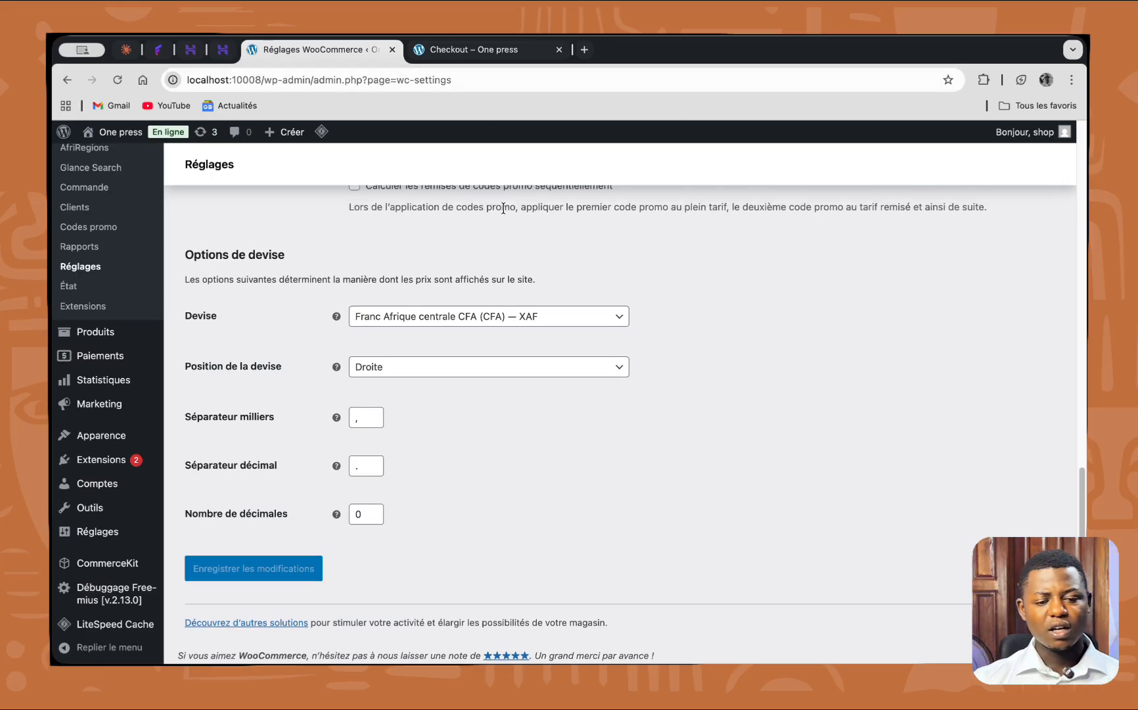
scroll(453, 289, up, 5)
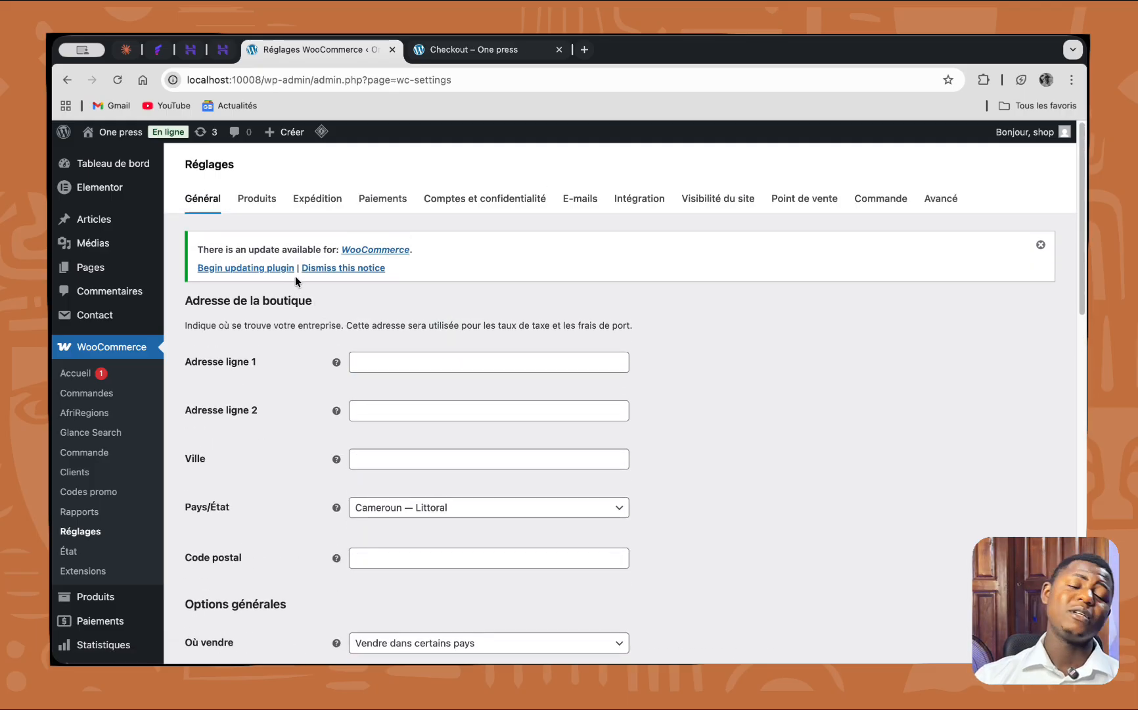
- Open the WooCommerce Expédition settings and review the Zones d'expédition overview
click(319, 201)
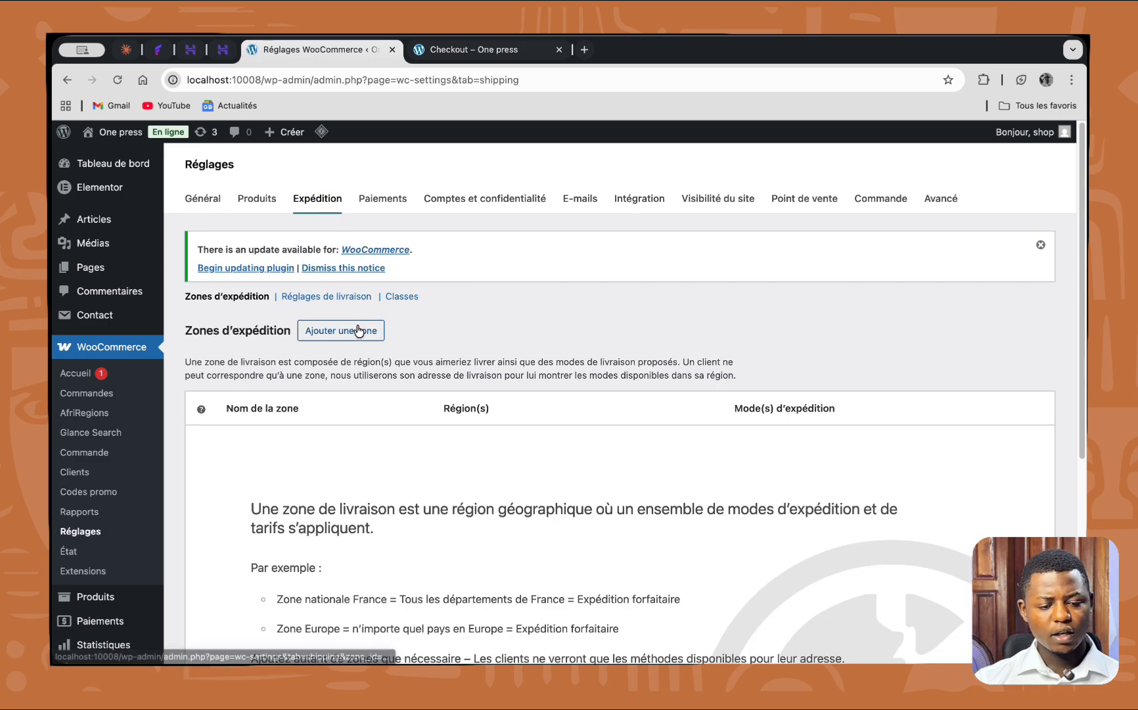
scroll(650, 414, down, 3)
scroll(789, 447, down, 2)
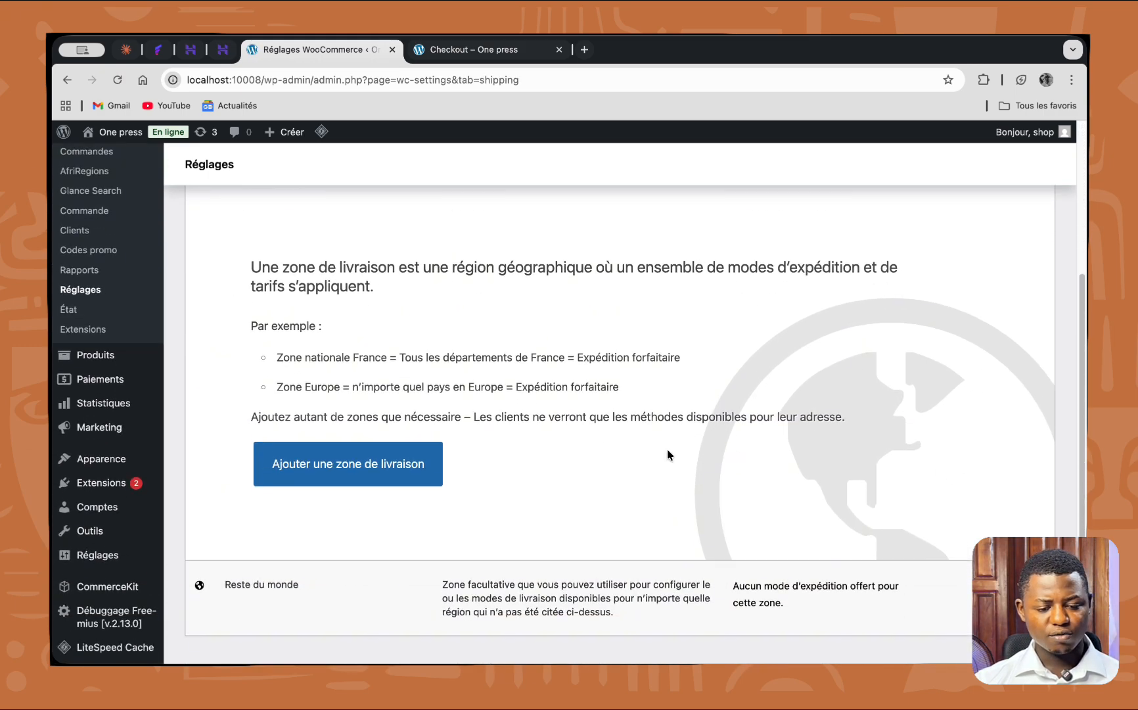
scroll(526, 434, up, 5)
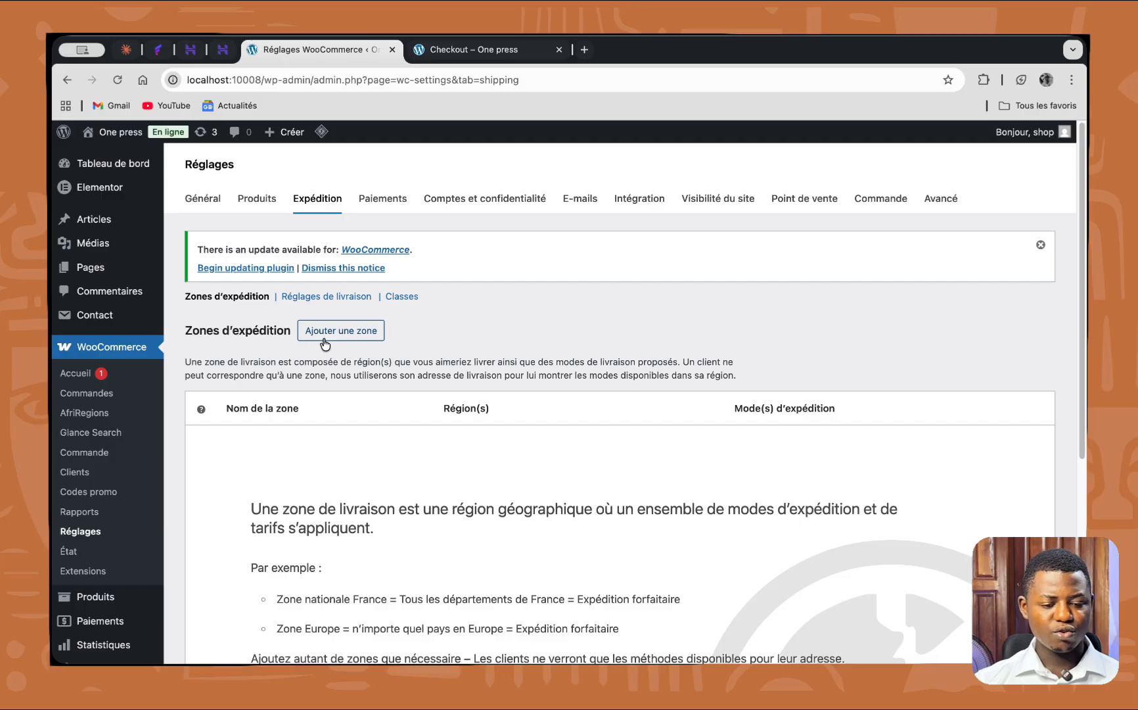
scroll(335, 414, down, 5)
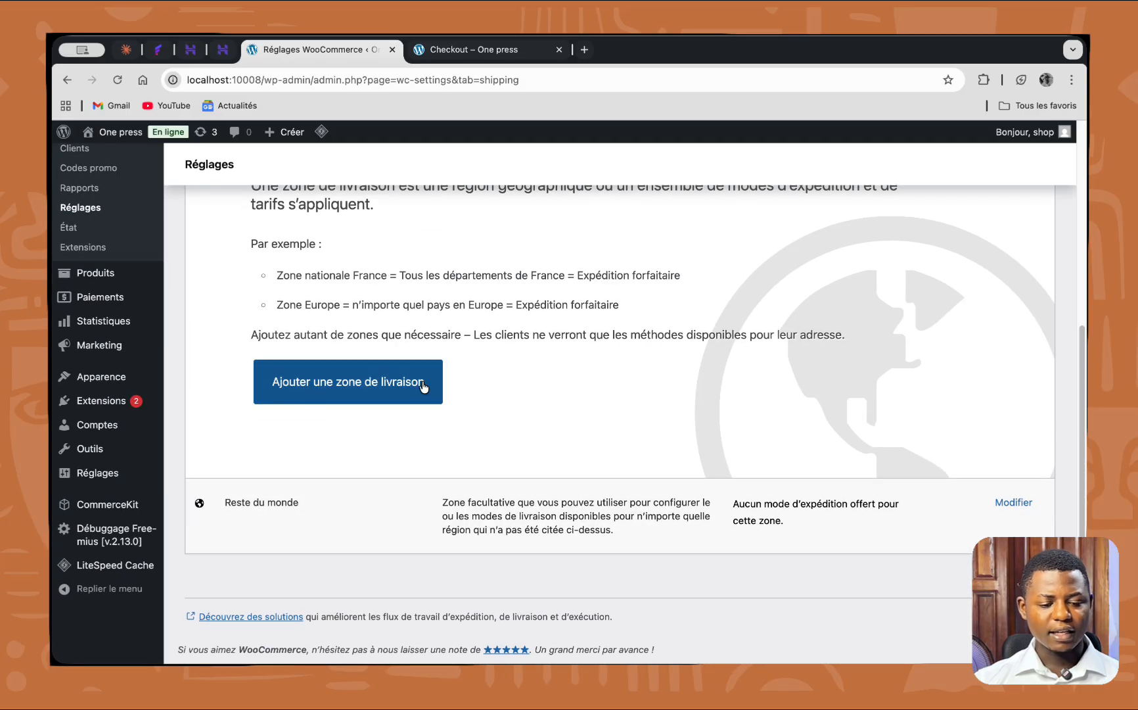
- Start a new shipping zone and name it Cameroun
click(368, 383)
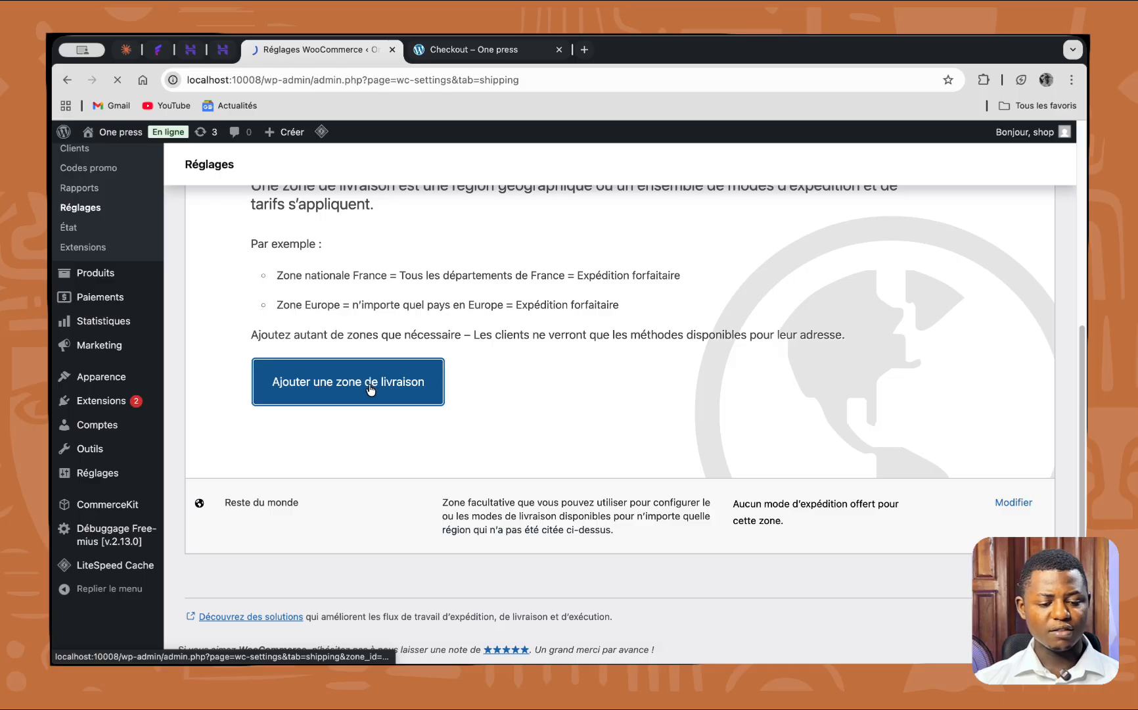
scroll(437, 493, down, 4)
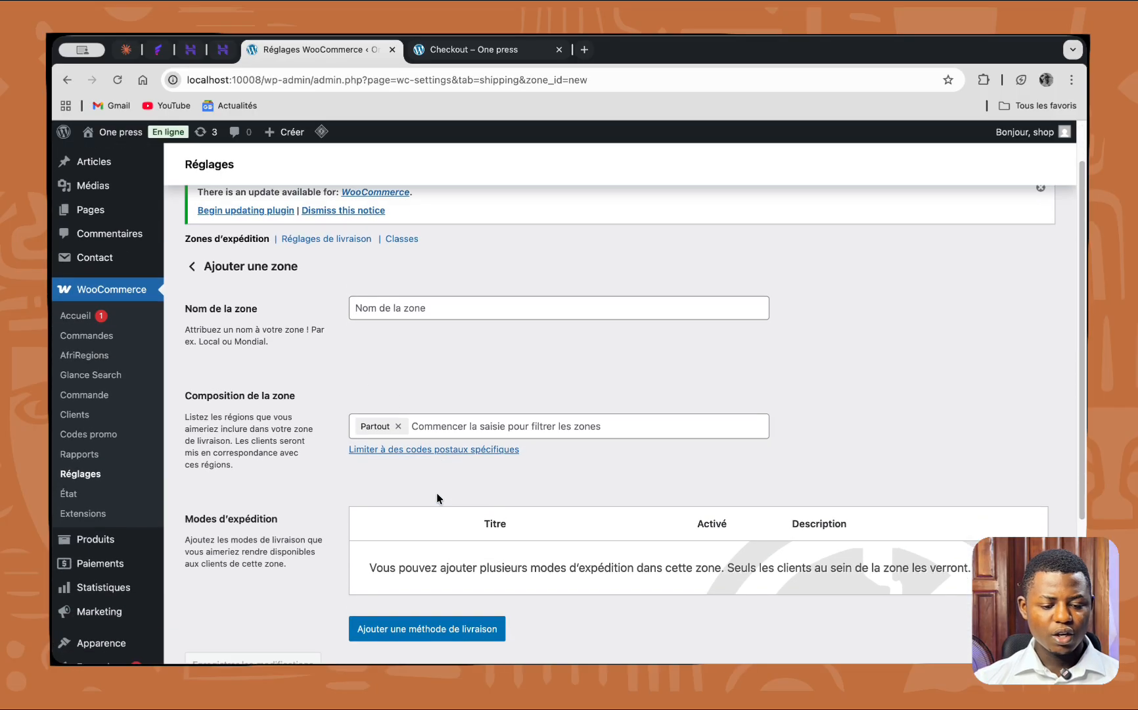
scroll(497, 467, up, 4)
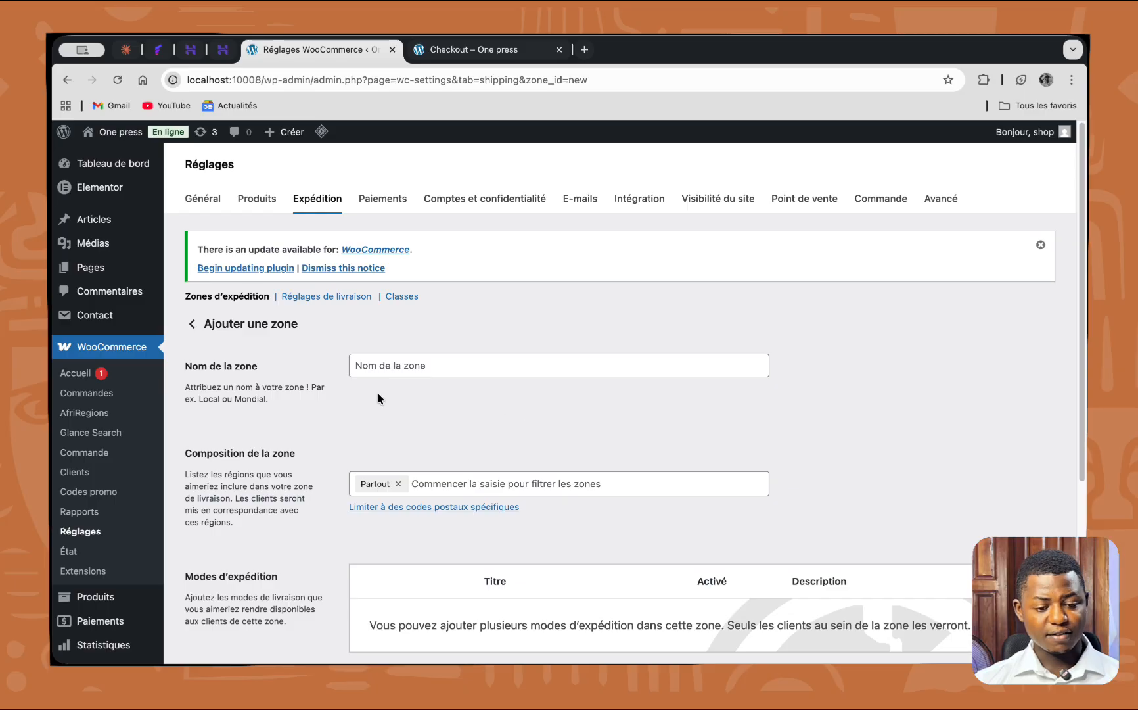
click(409, 369)
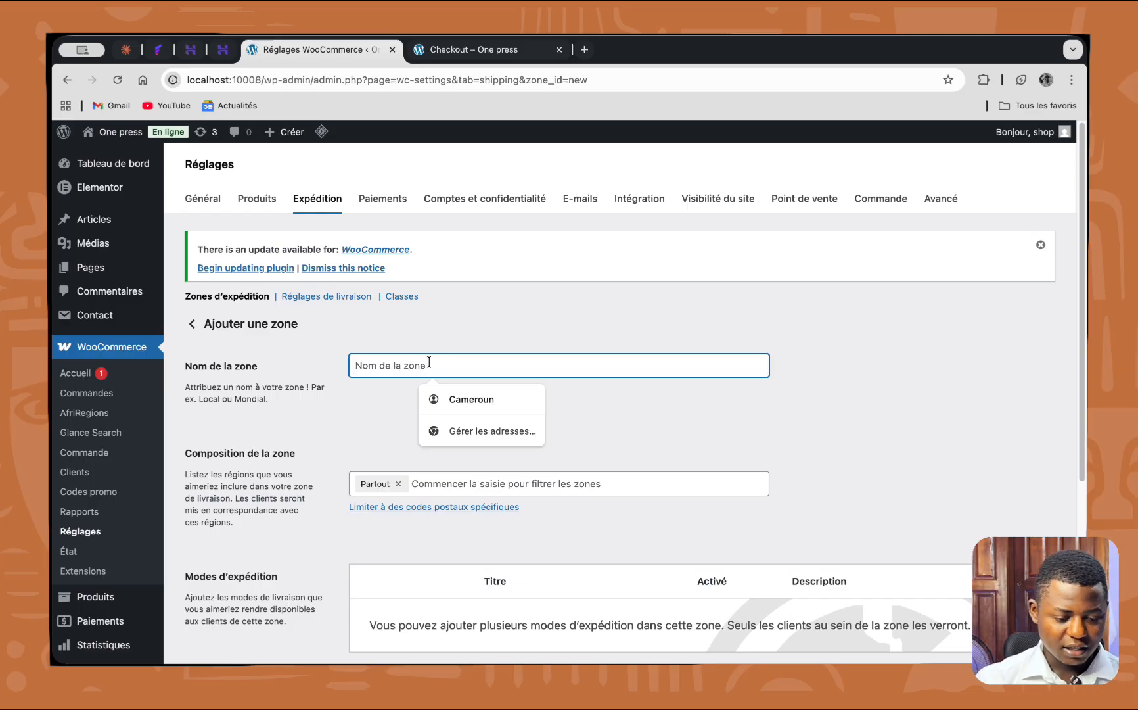
text(C)
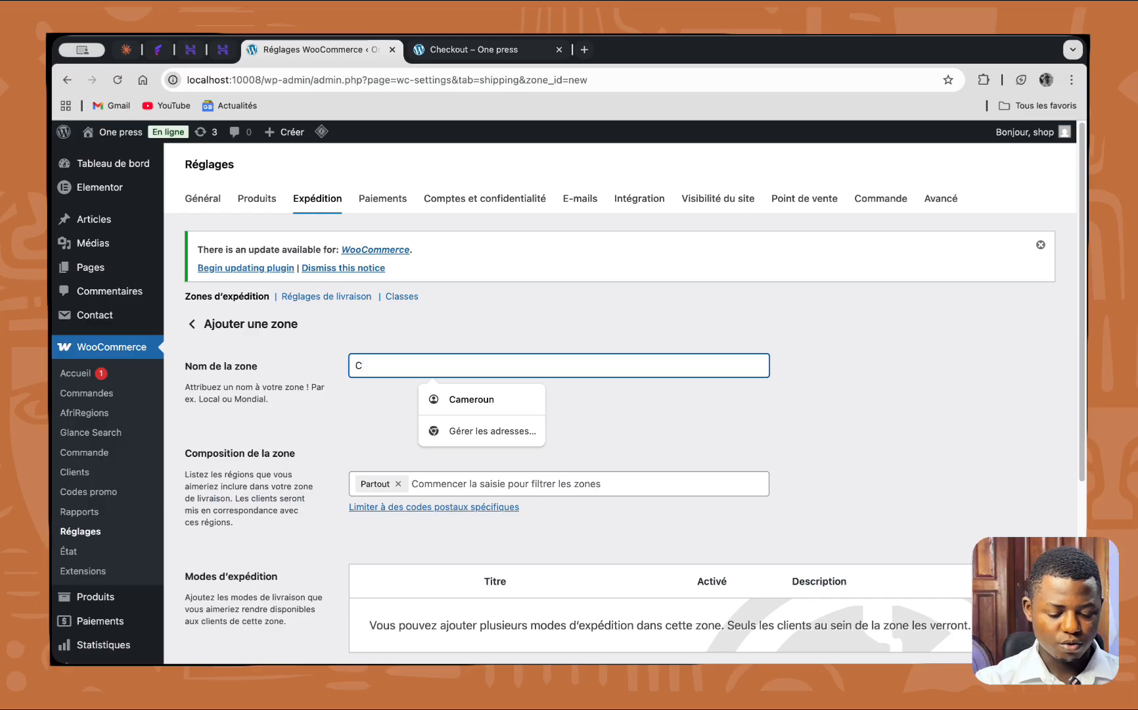
text(ameroun)
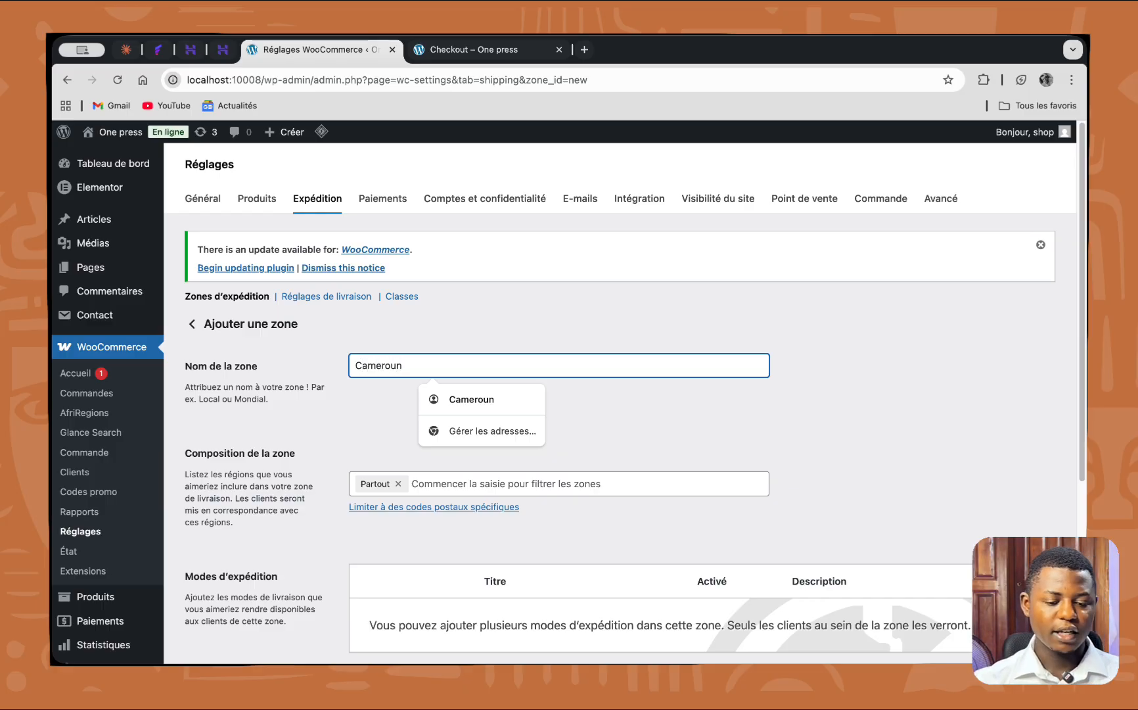
click(761, 446)
scroll(590, 454, down, 2)
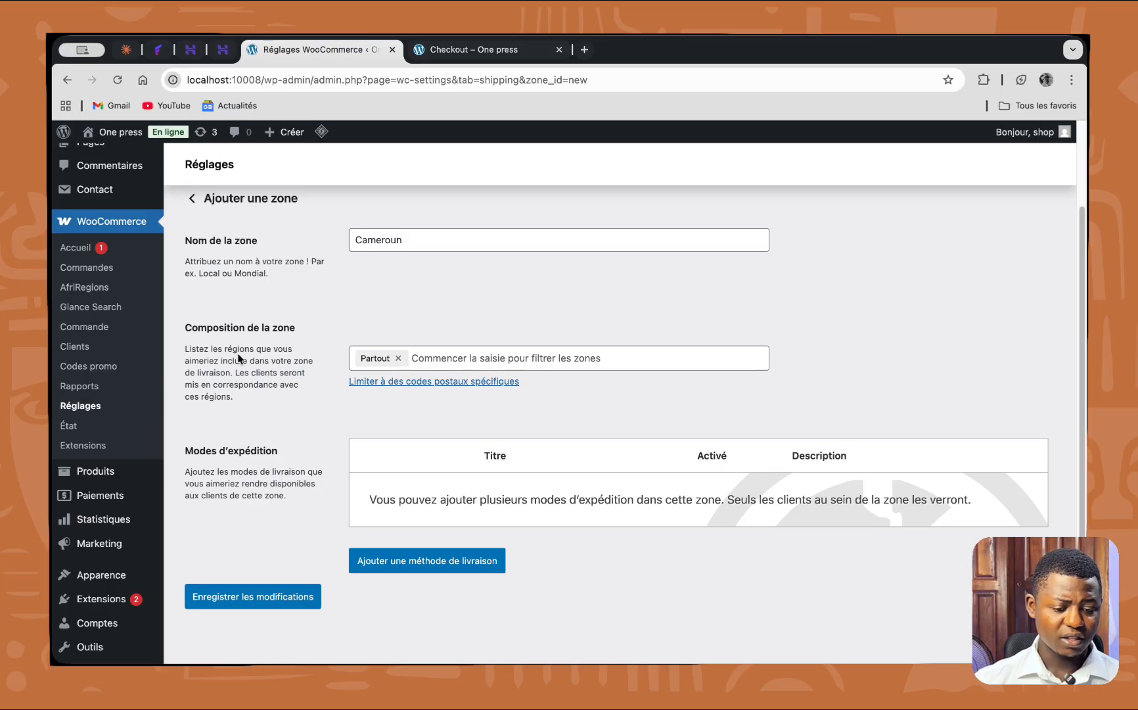
- Limit the zone's composition to Cameroun in place of Partout and save the shipping zone
click(404, 363)
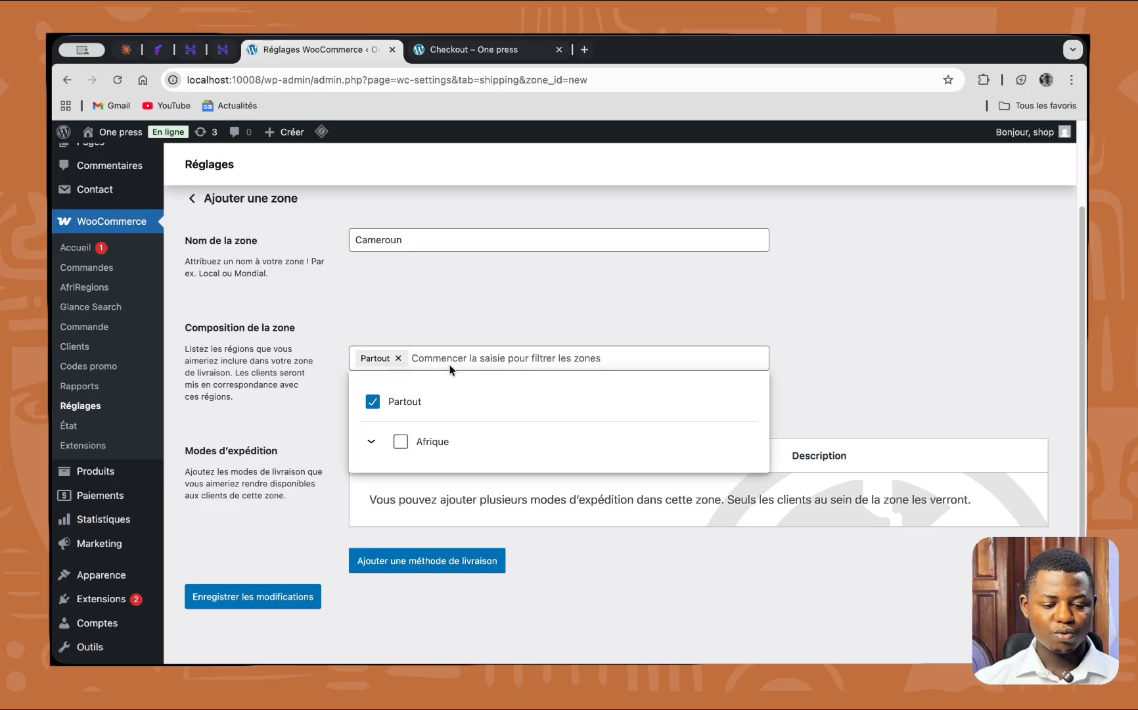
text(camer)
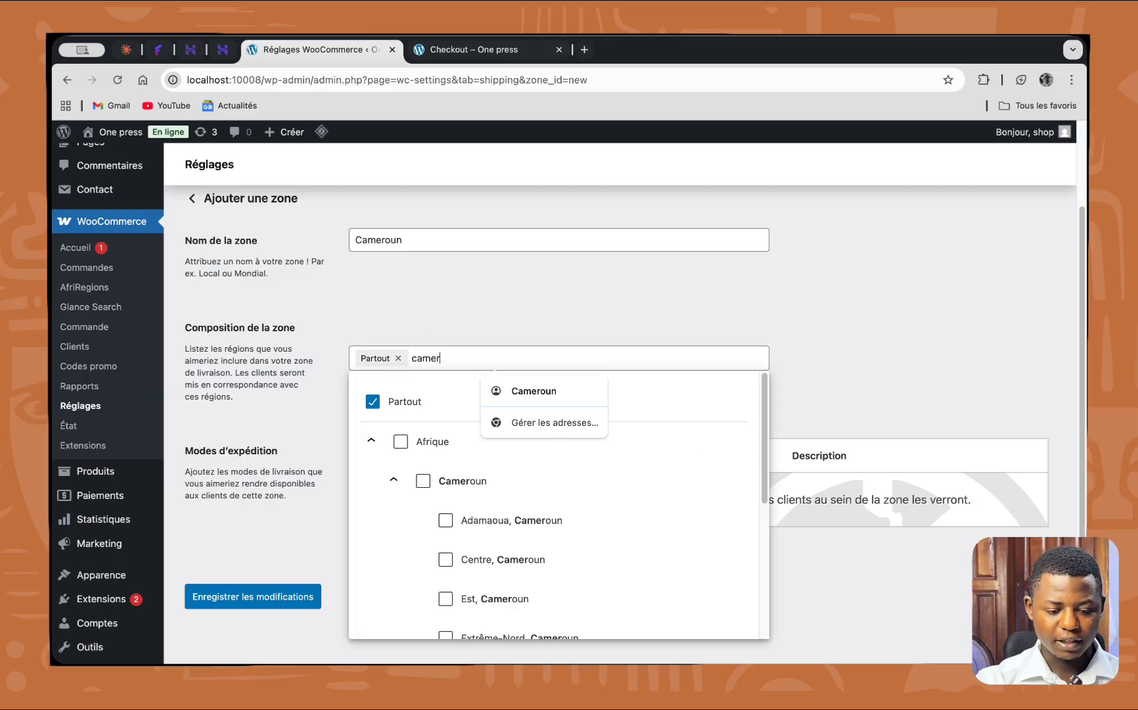
click(463, 485)
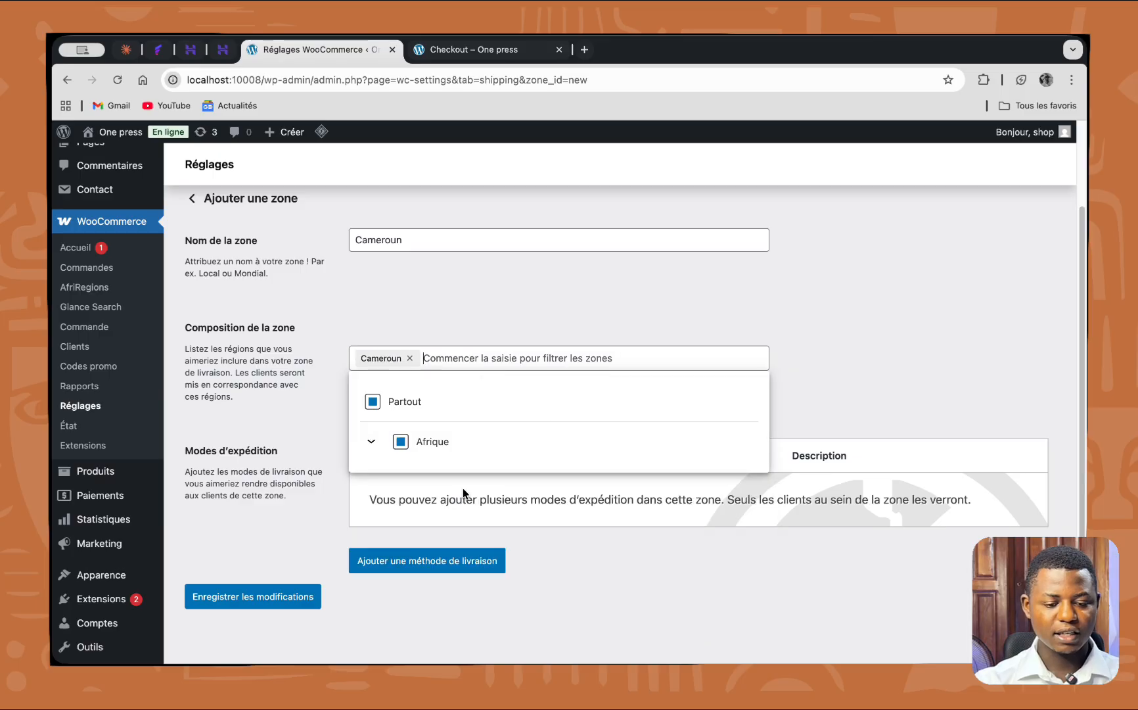
click(570, 307)
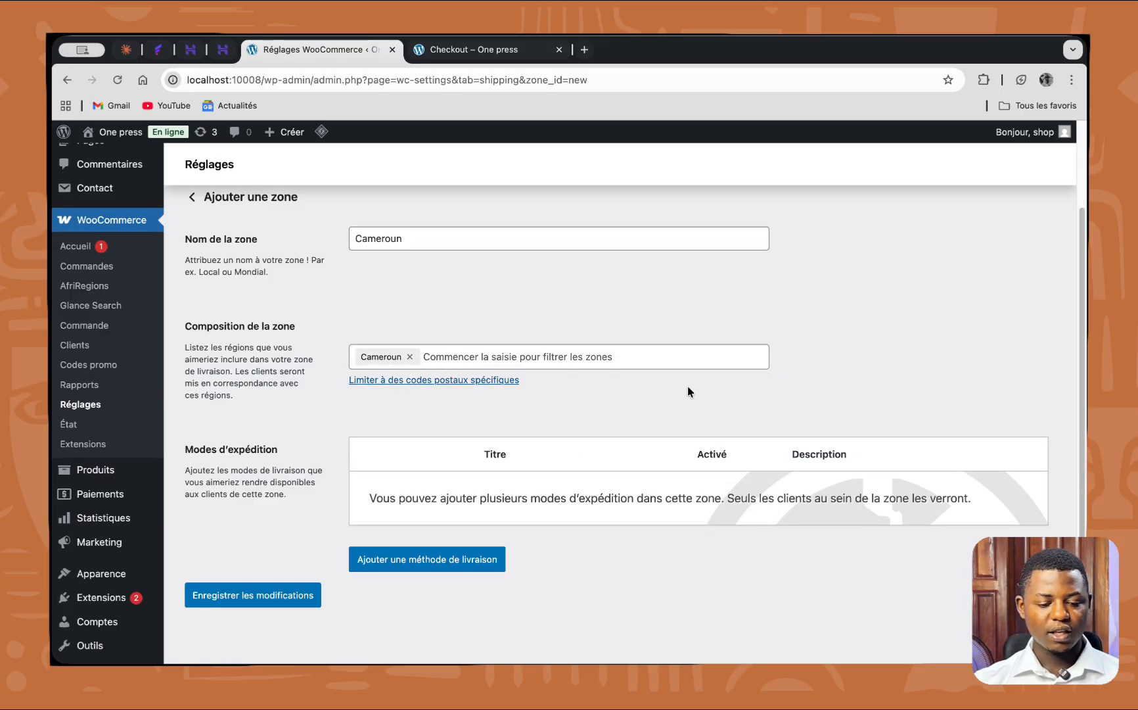
scroll(569, 451, down, 1)
click(293, 594)
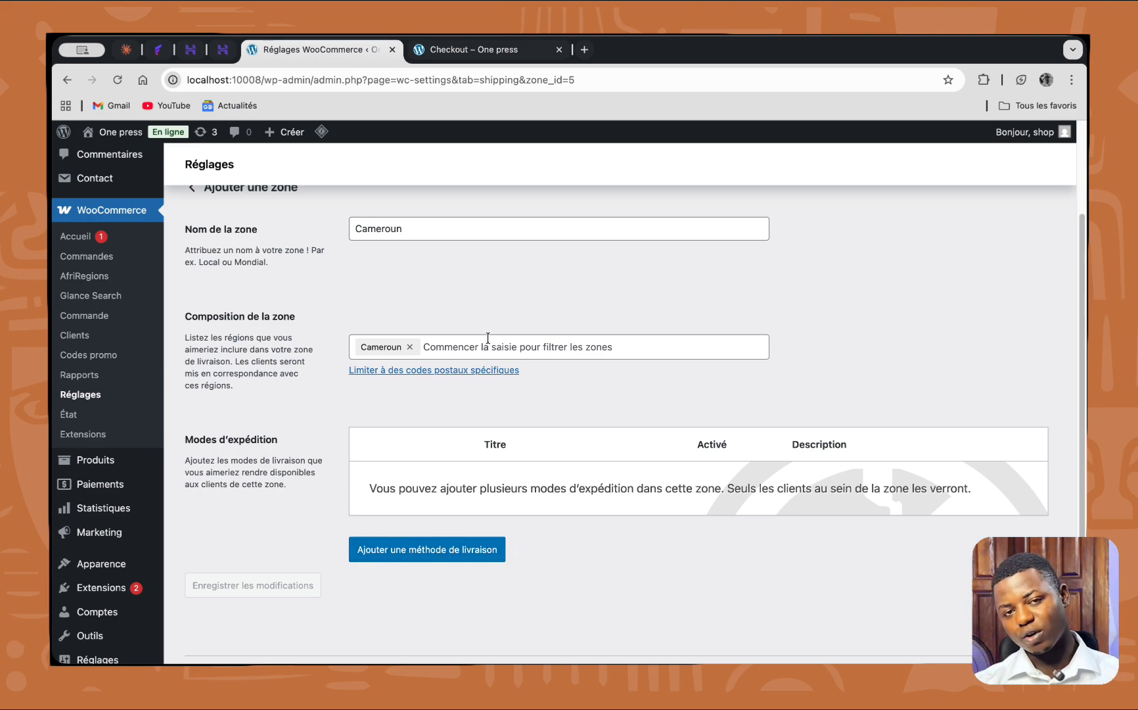
- Add the Livraison par zone shipping method to the Cameroun zone
scroll(514, 375, down, 1)
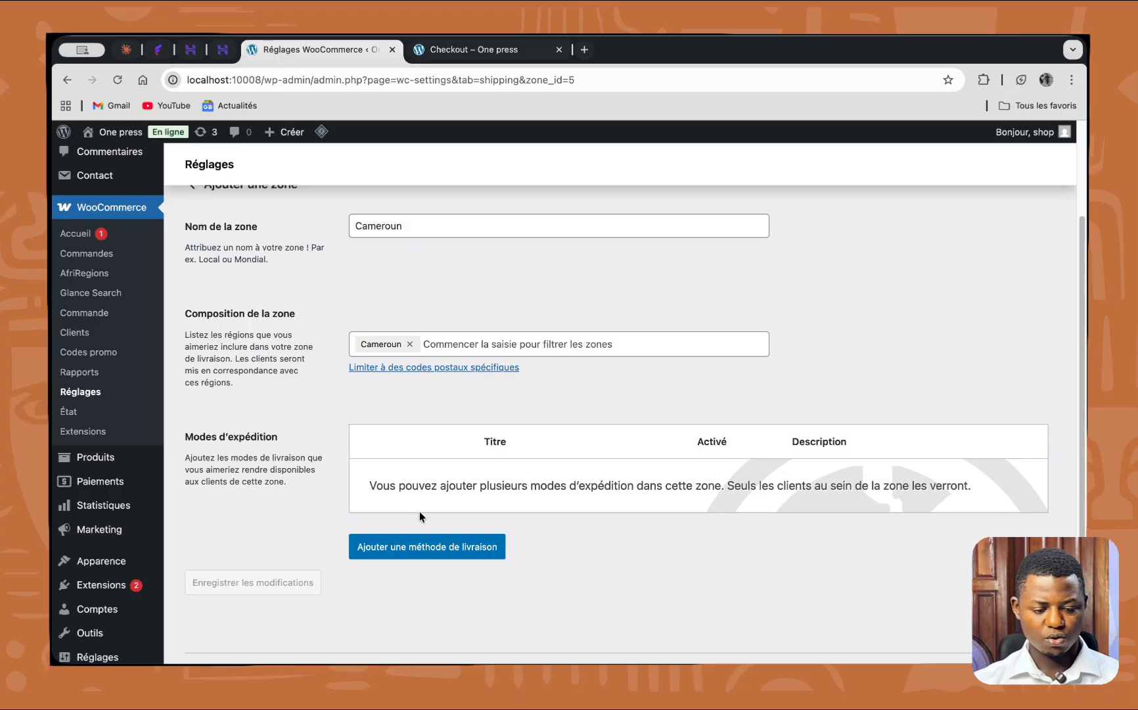
scroll(431, 527, down, 3)
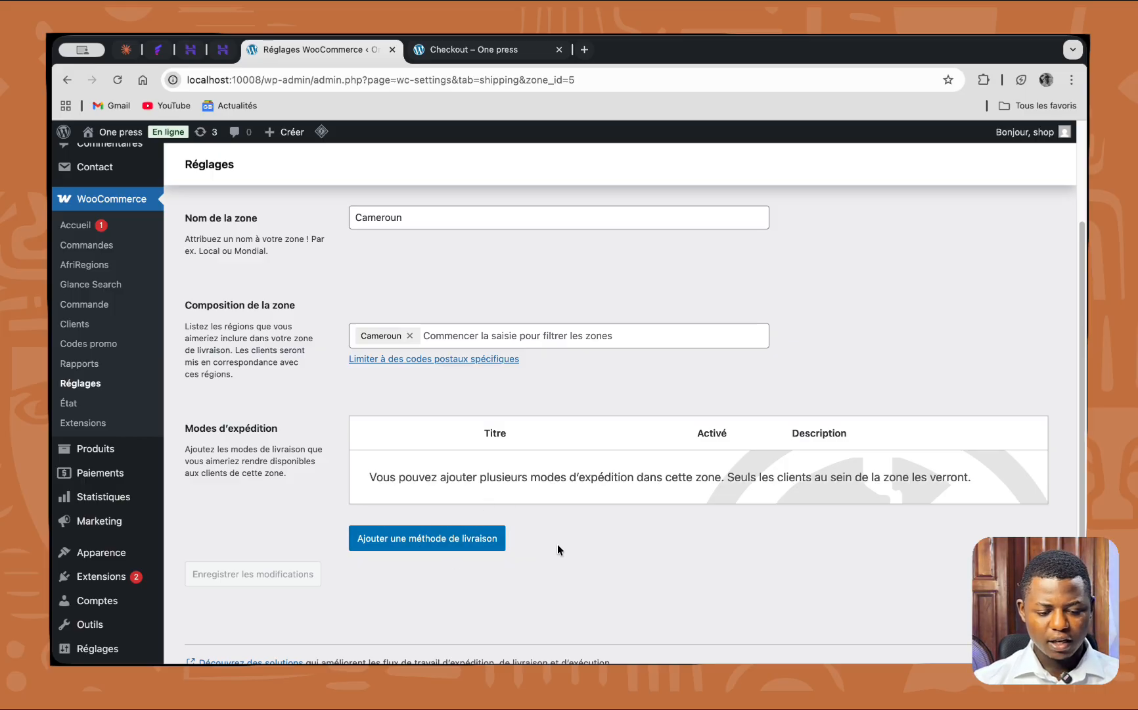
click(428, 543)
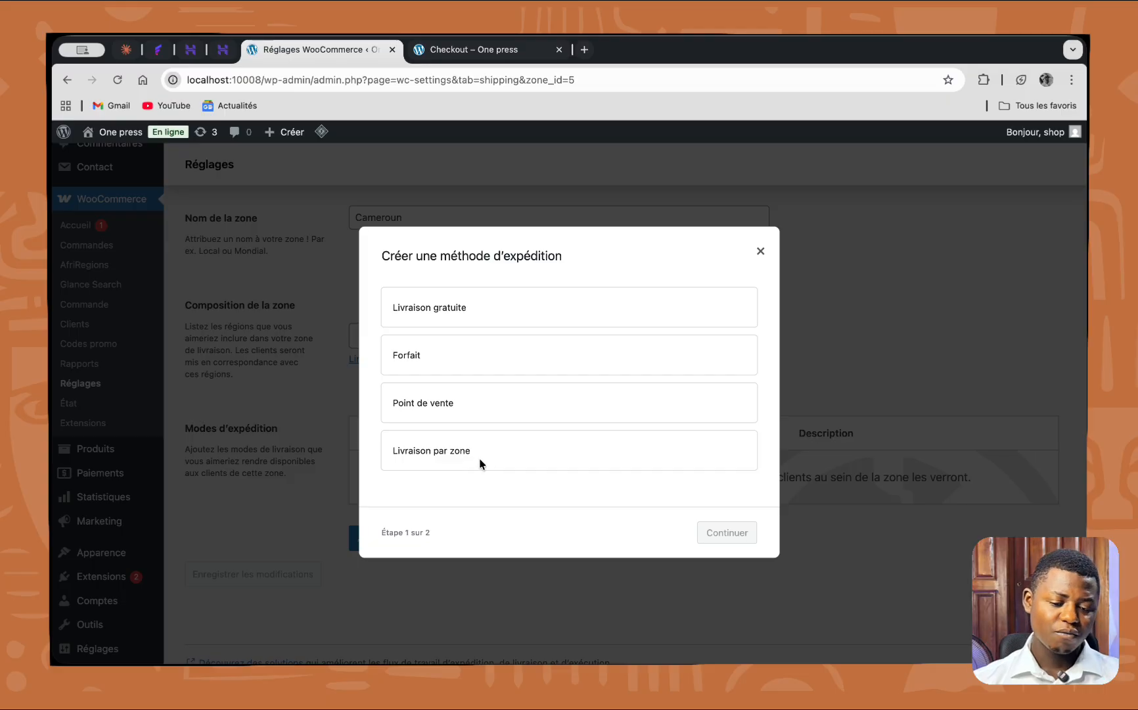
click(441, 448)
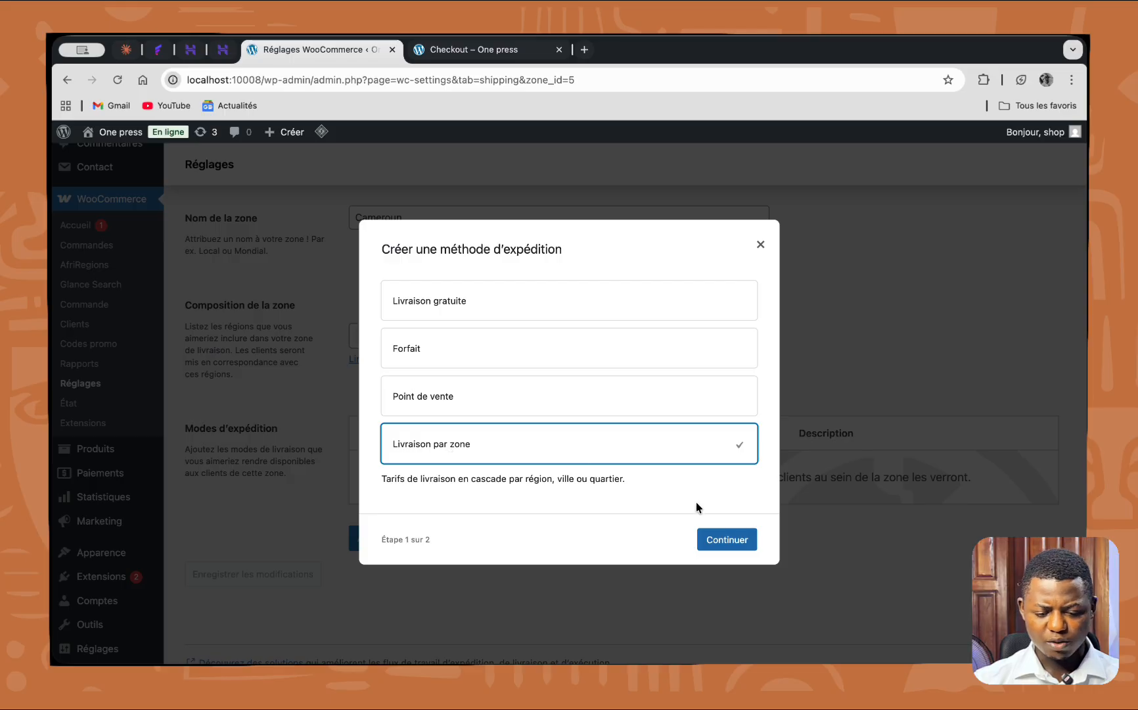
click(722, 548)
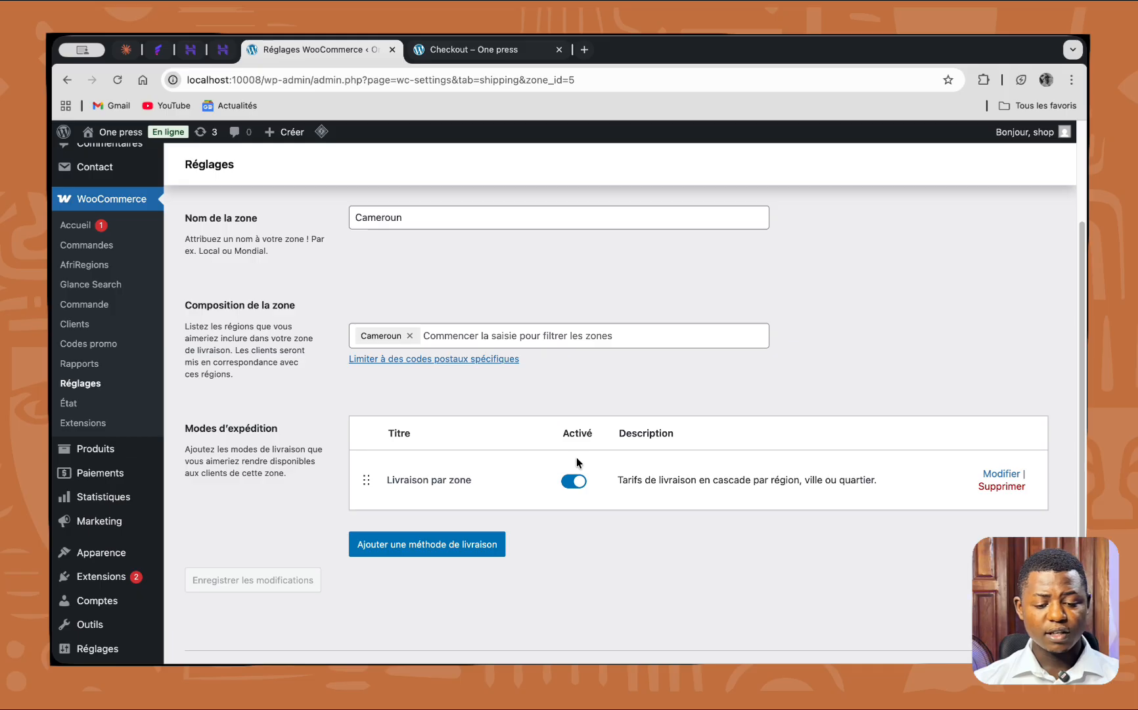
- Open the Livraison par zone method for editing, look over its settings and set its Titre affiché to "Livraison a domicile"
click(999, 474)
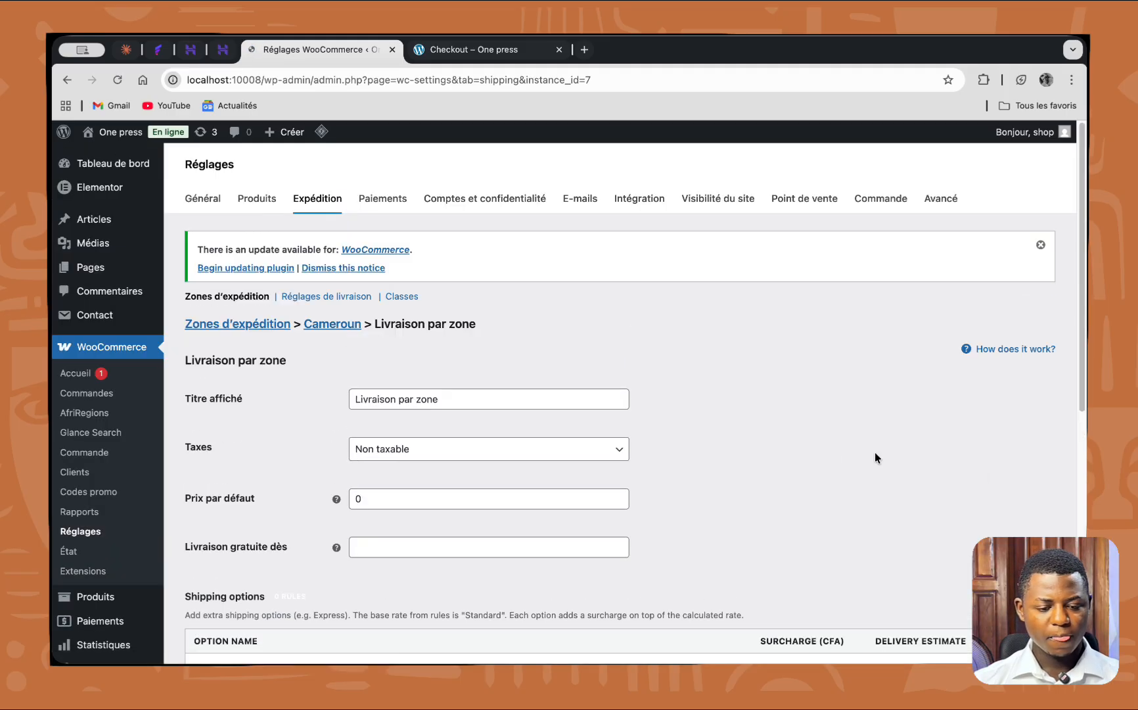
scroll(556, 476, down, 8)
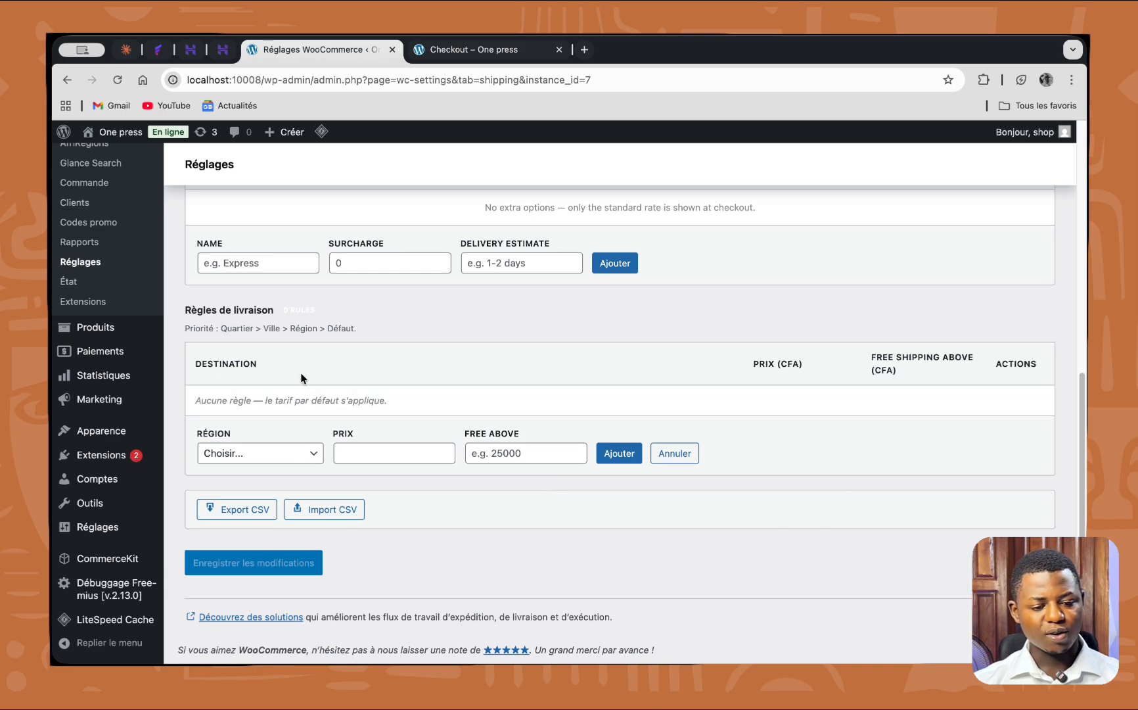
scroll(302, 378, up, 7)
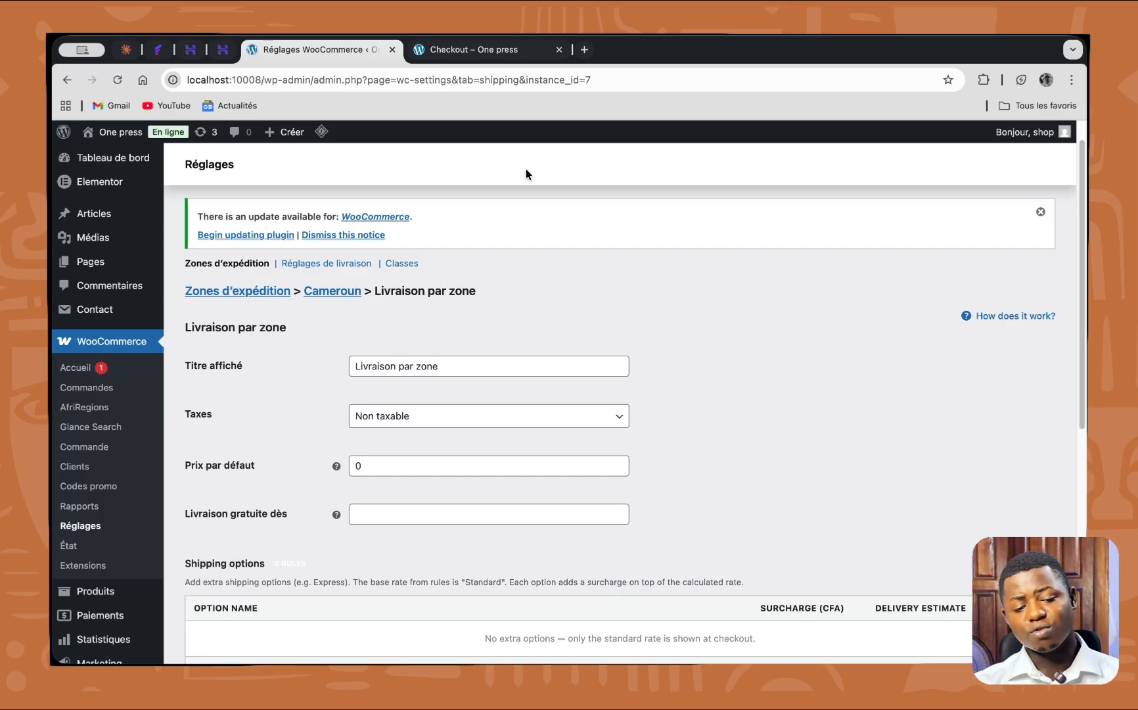
scroll(483, 356, down, 1)
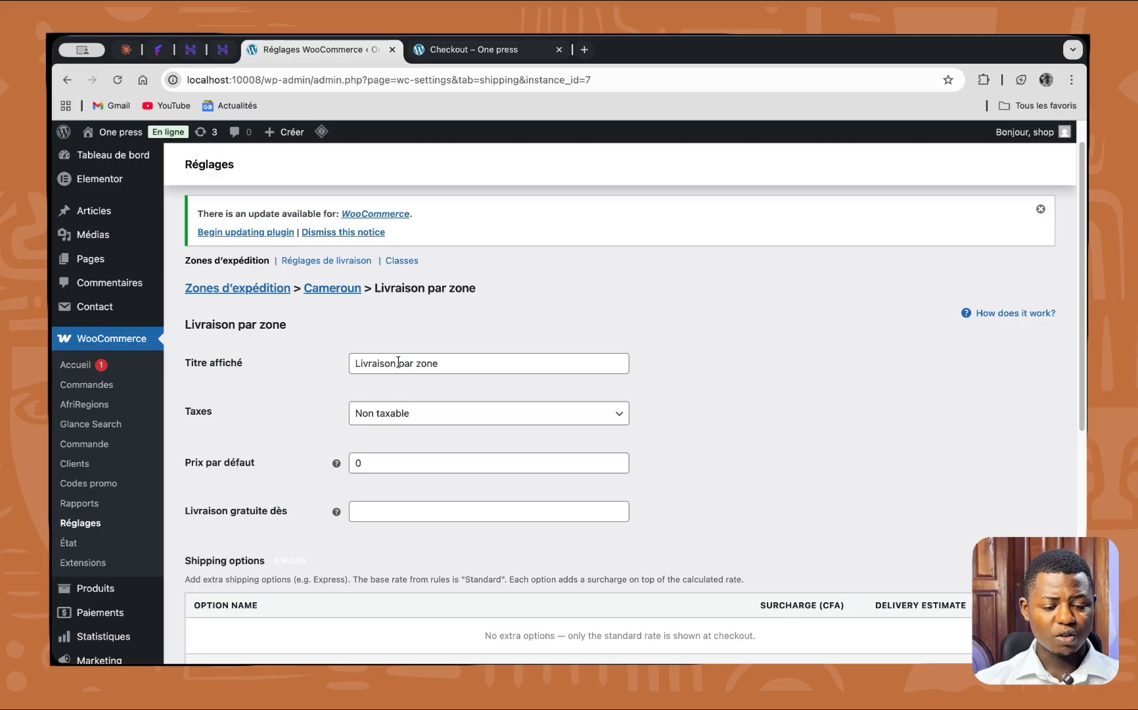
drag(397, 363, 479, 364)
text(a)
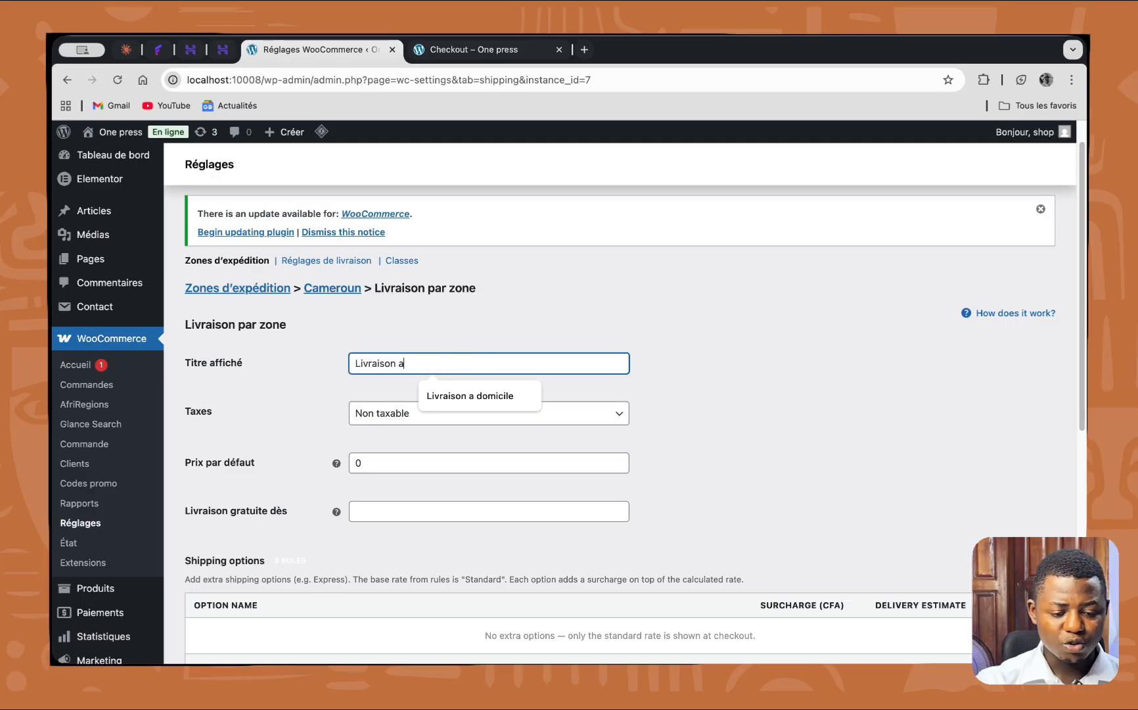
click(478, 393)
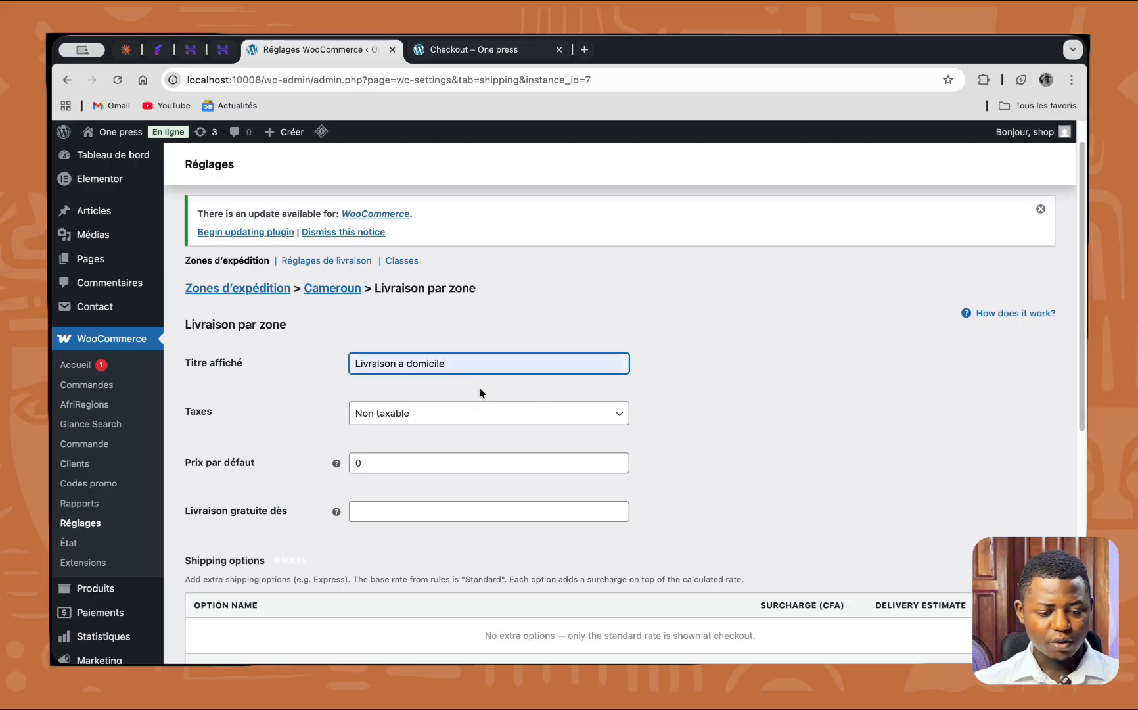
- Correct the accent in the method's displayed title so it reads "Livraison à domicile"
click(404, 364)
key(BackSpace)
key(ctrl+space)
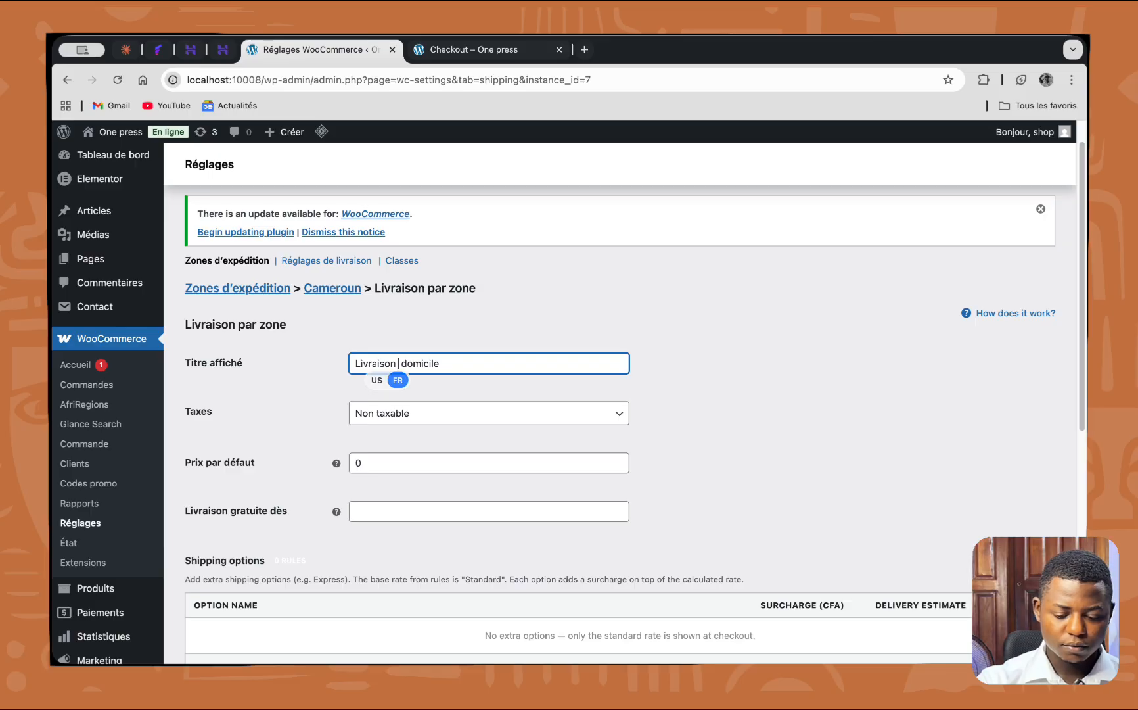
text(à)
key(ctrl+space)
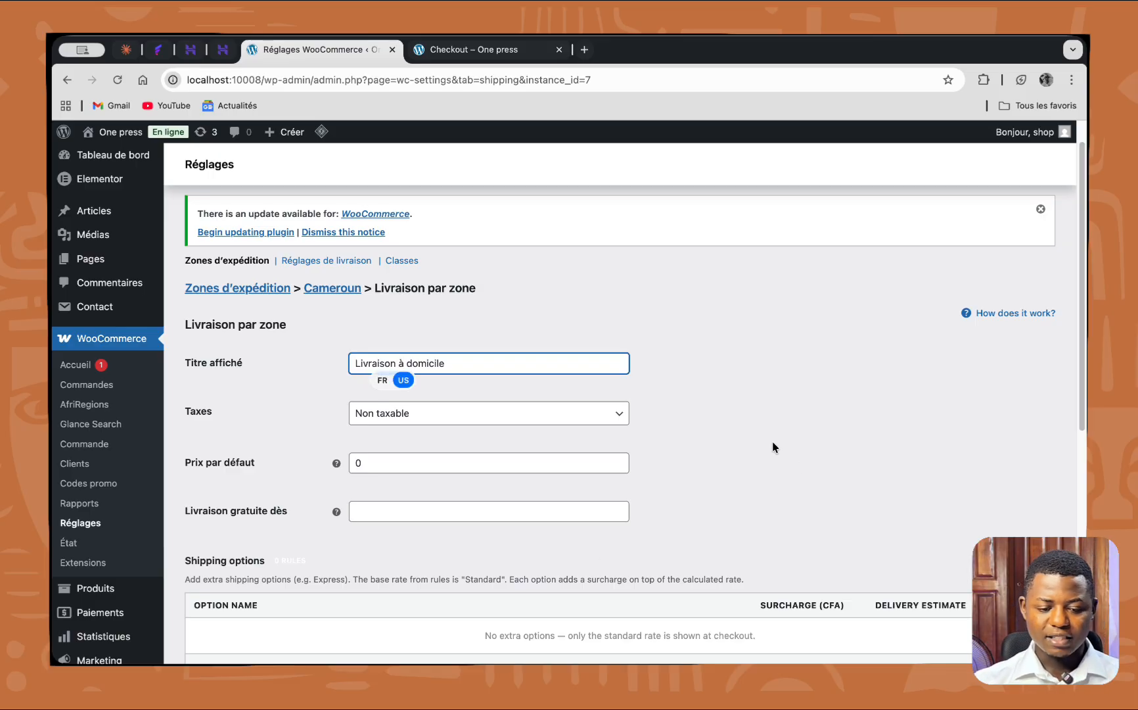
click(772, 447)
- Try the Taxable option for Taxes, check the Tax class choices, and set Taxes back to Non taxable
scroll(441, 321, down, 3)
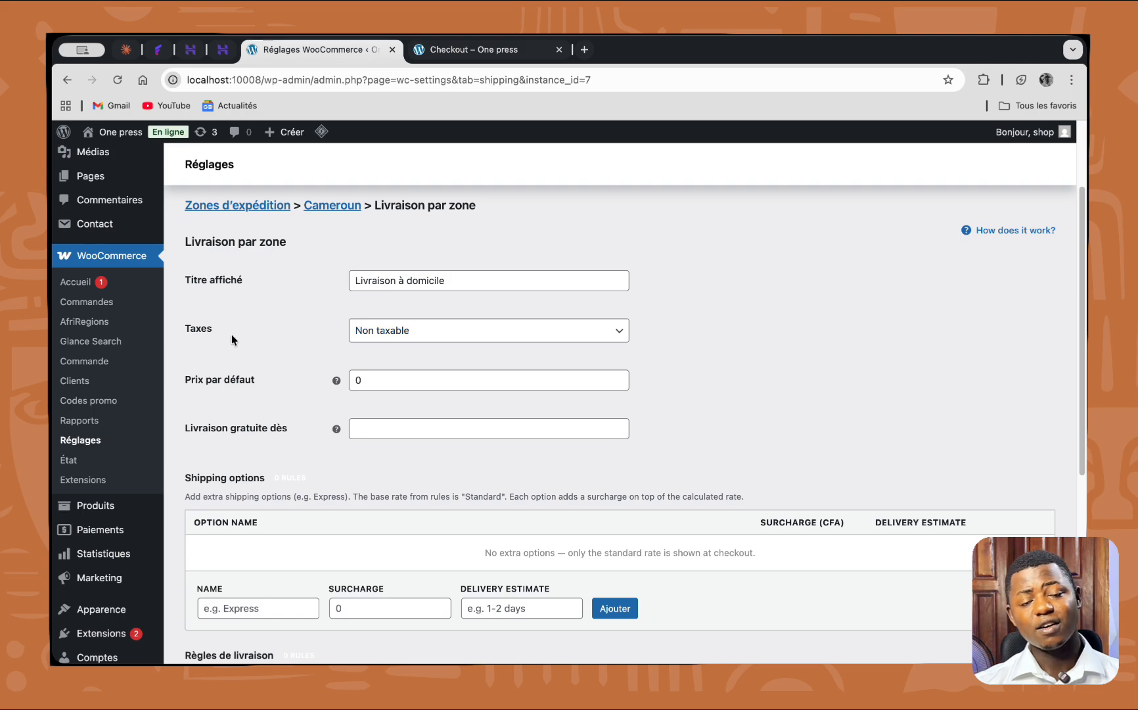
click(408, 322)
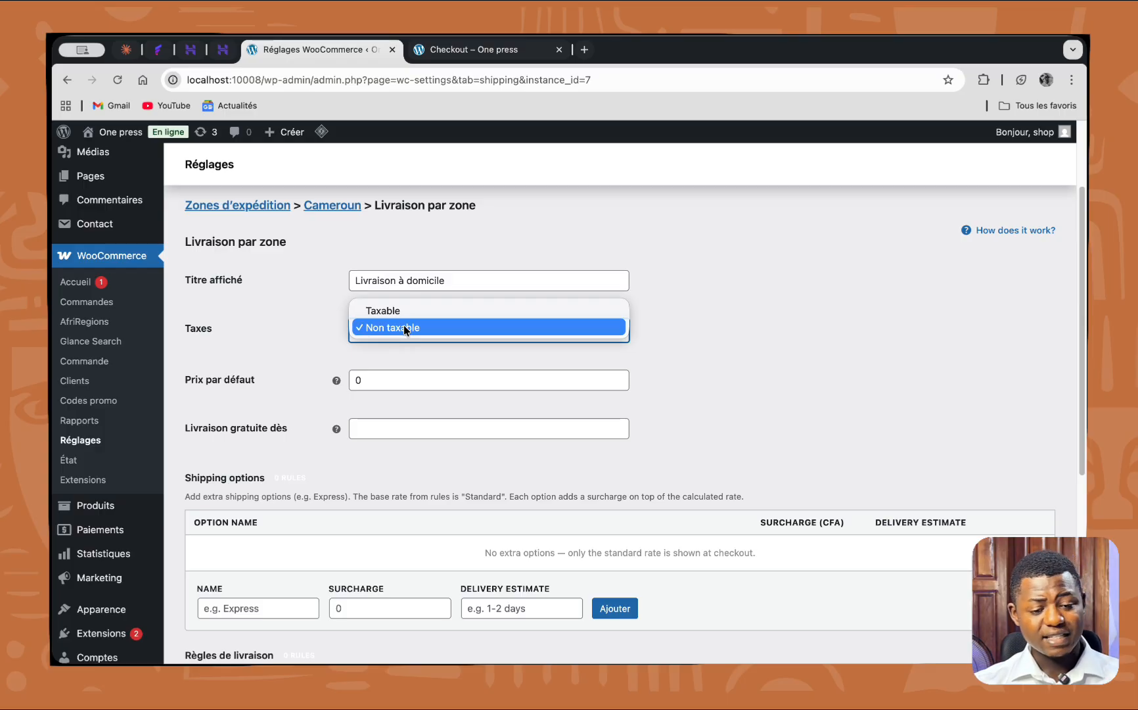
click(412, 312)
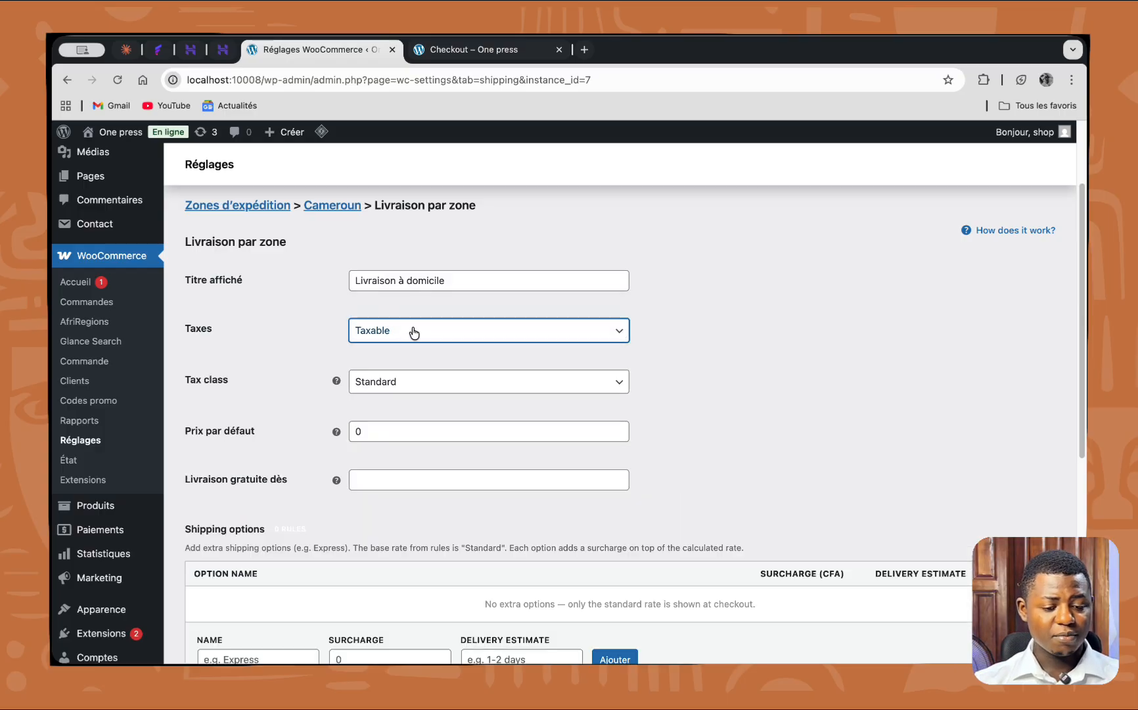
click(409, 381)
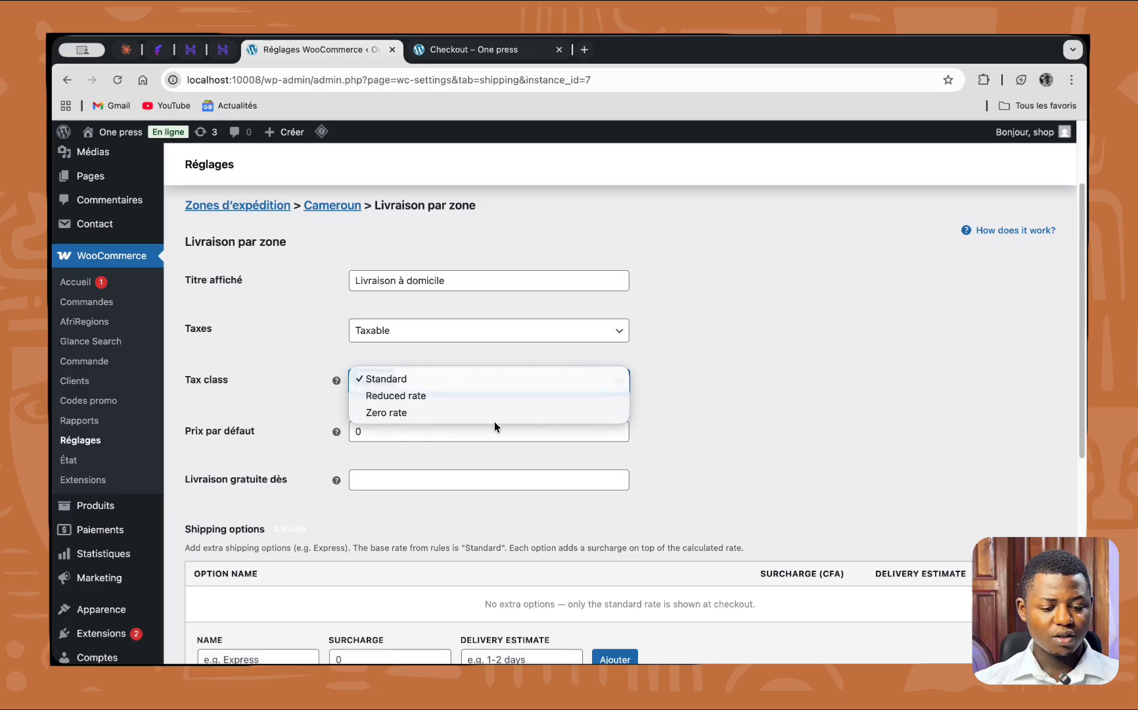
click(411, 326)
click(406, 331)
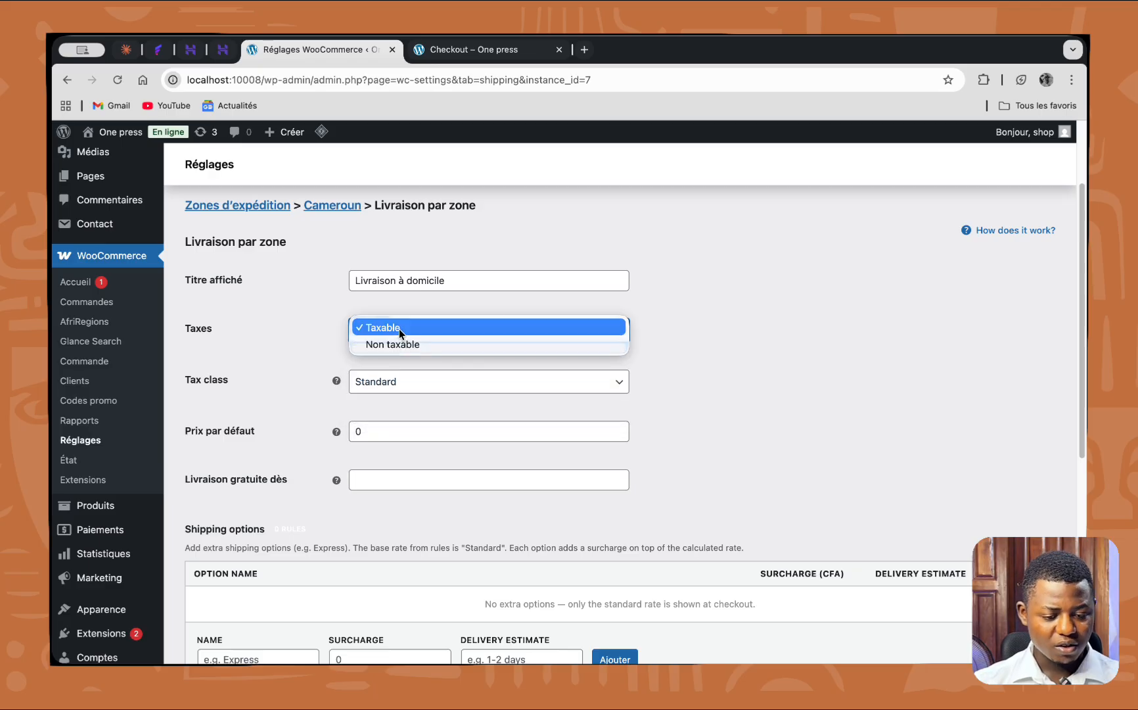
click(403, 343)
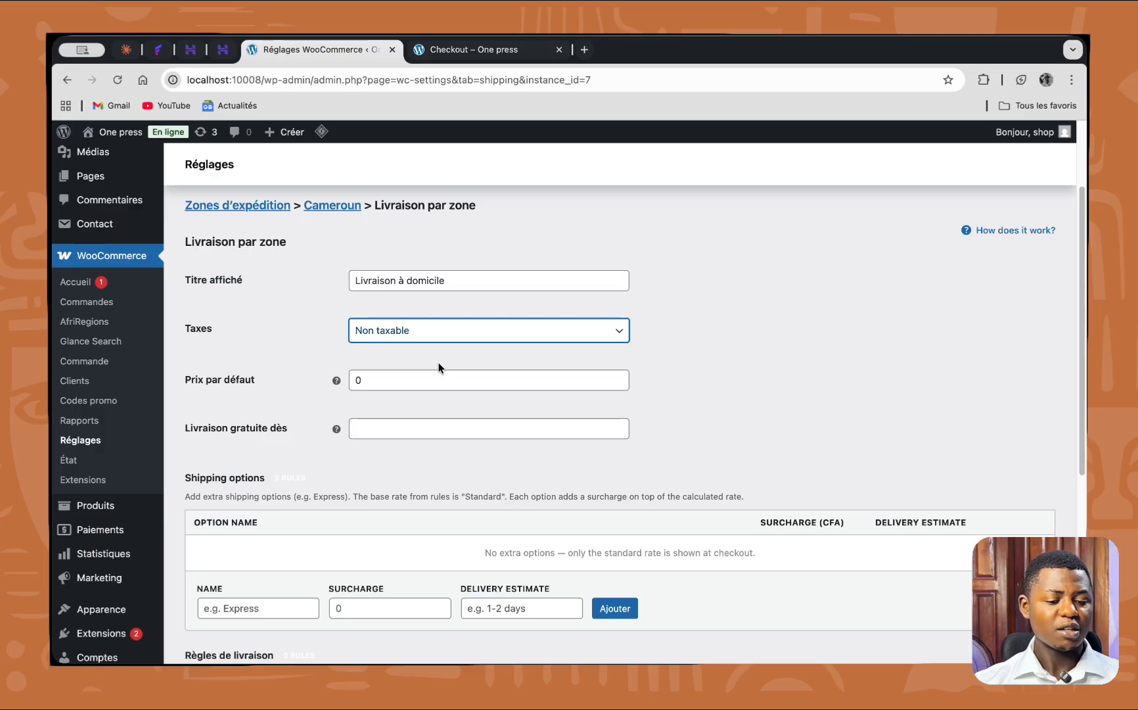
- Set the delivery method's Prix par défaut to 3500
scroll(329, 384, down, 1)
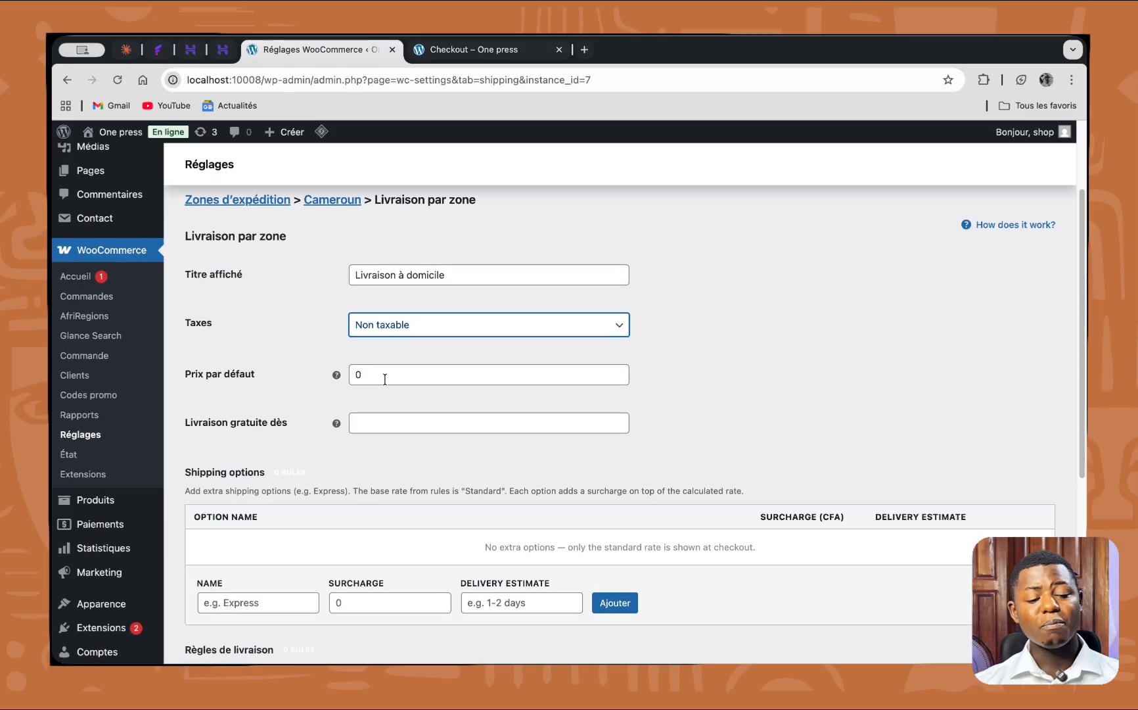
drag(383, 374, 349, 375)
scroll(452, 427, down, 2)
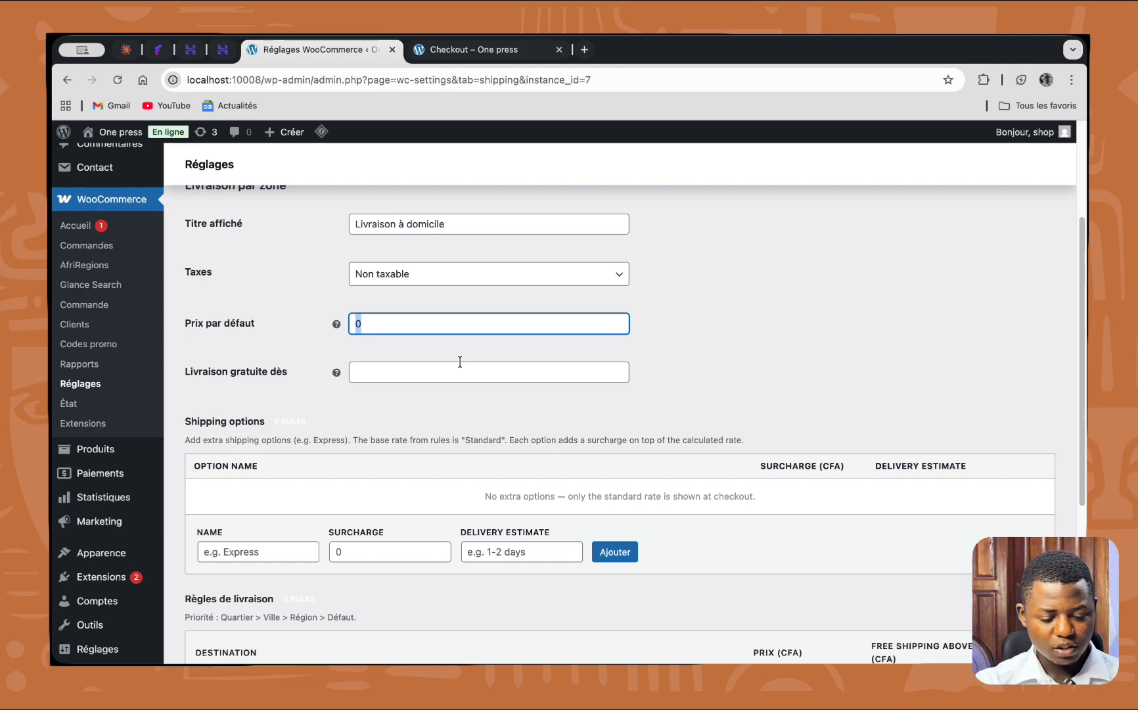
text(3500)
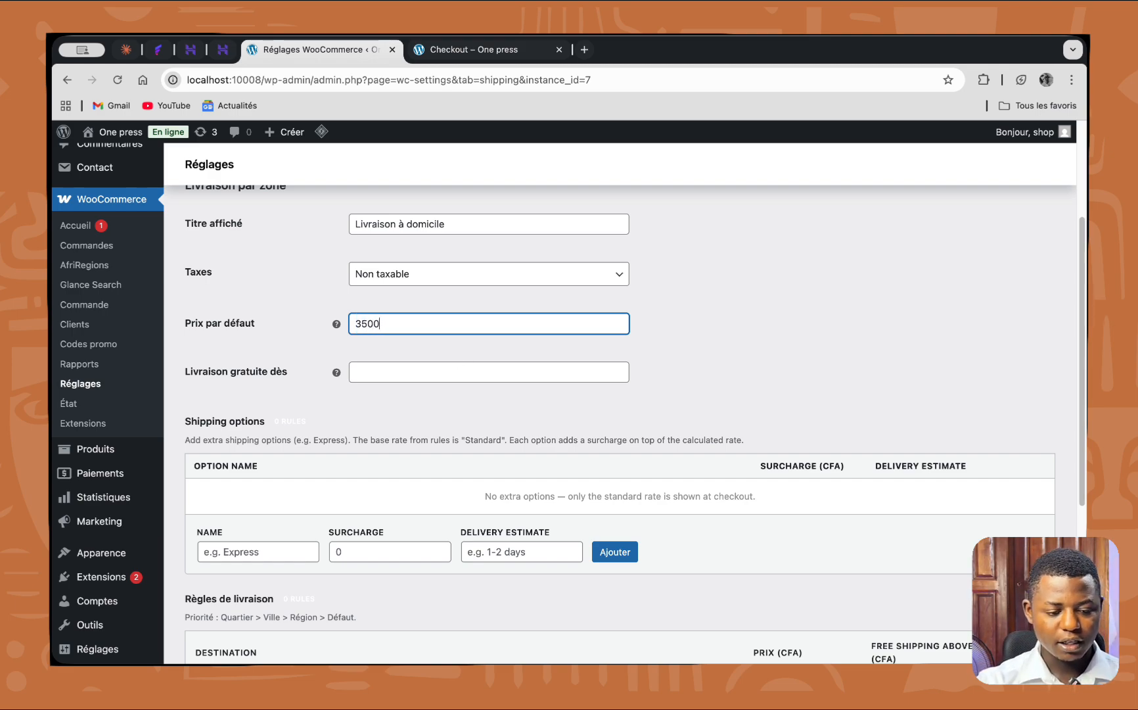
click(747, 288)
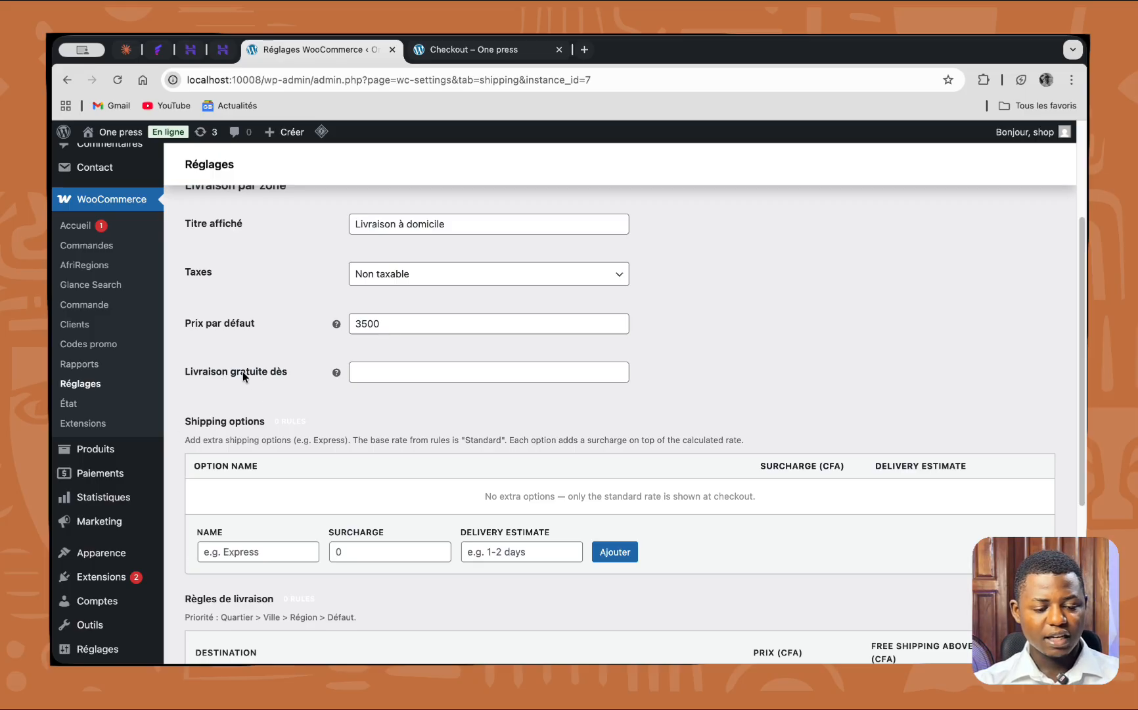
- Check the help for Livraison gratuite dès and set the free-shipping threshold to 100000
mouse_move(336, 373)
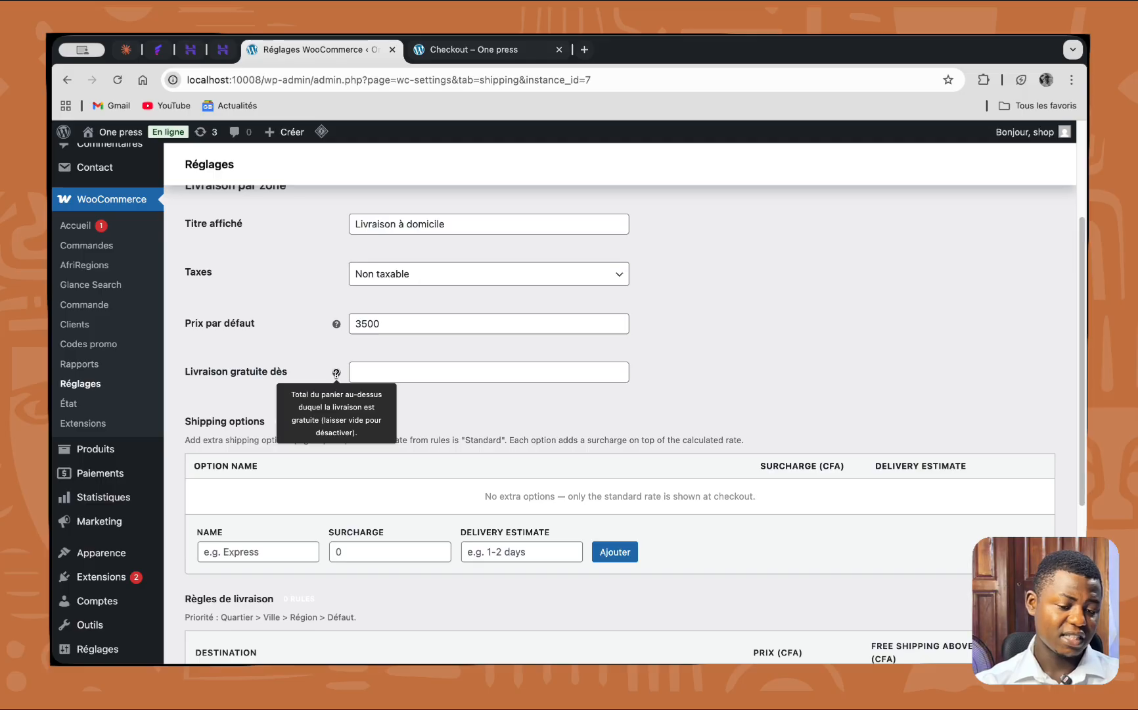
click(381, 367)
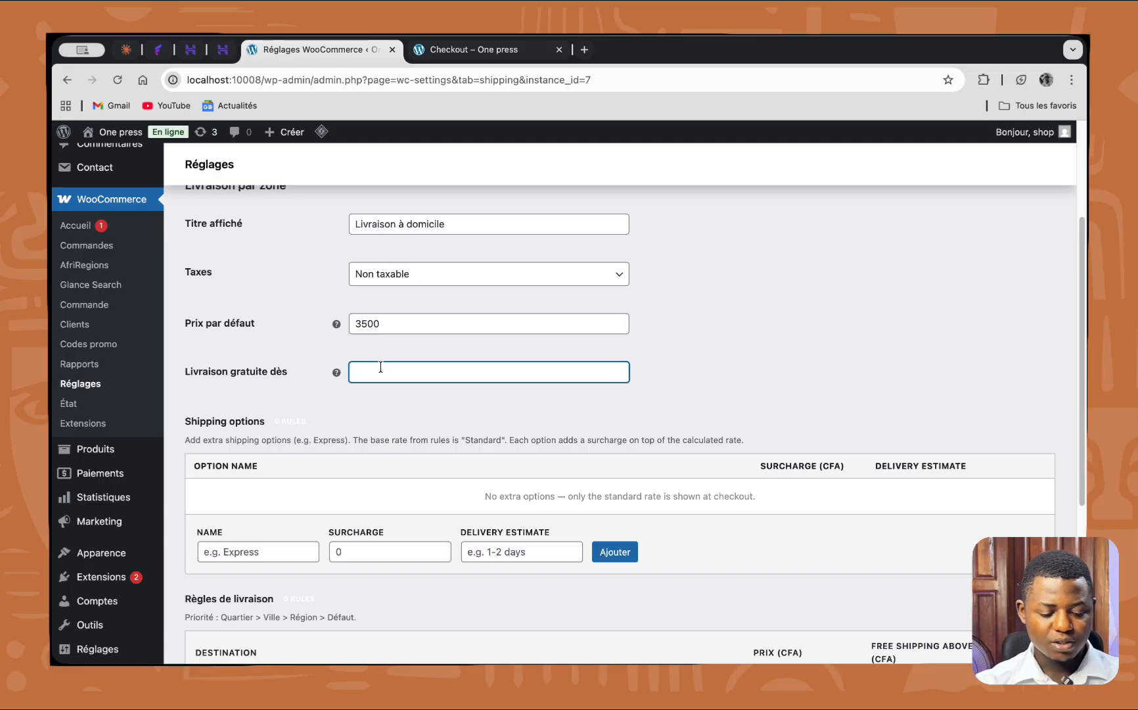
text(100000)
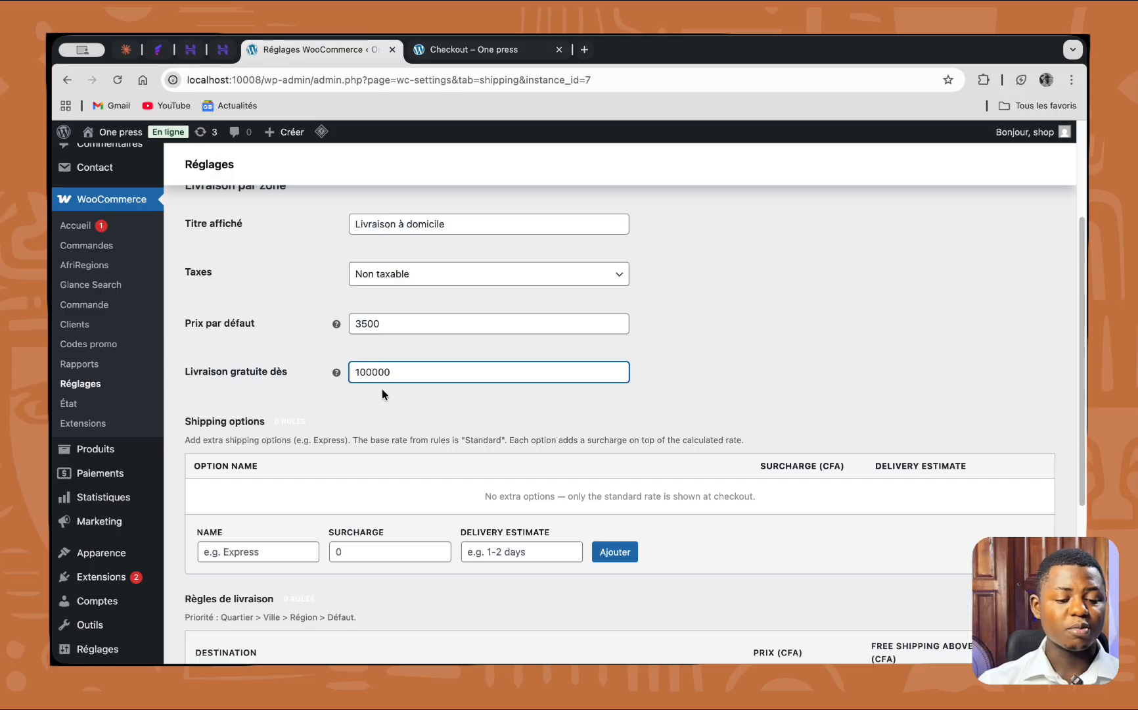
- Check the order summary on the Checkout page and return to the method settings to review the shipping options and Règles de livraison
click(475, 57)
scroll(910, 293, down, 3)
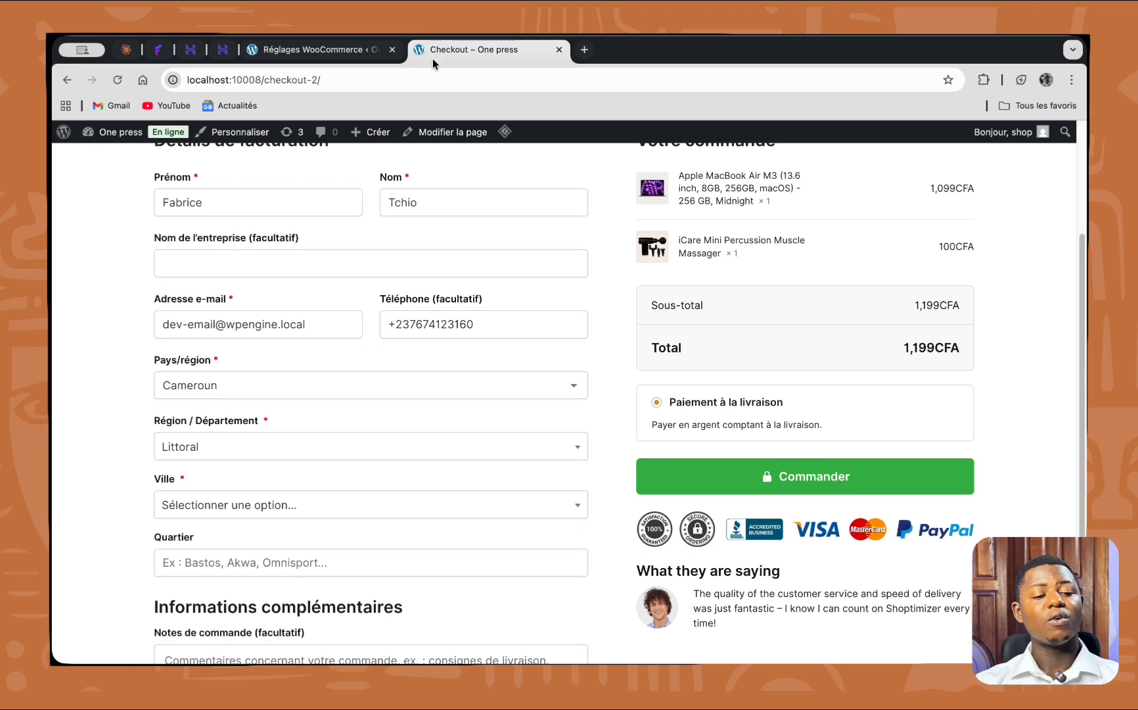
click(340, 54)
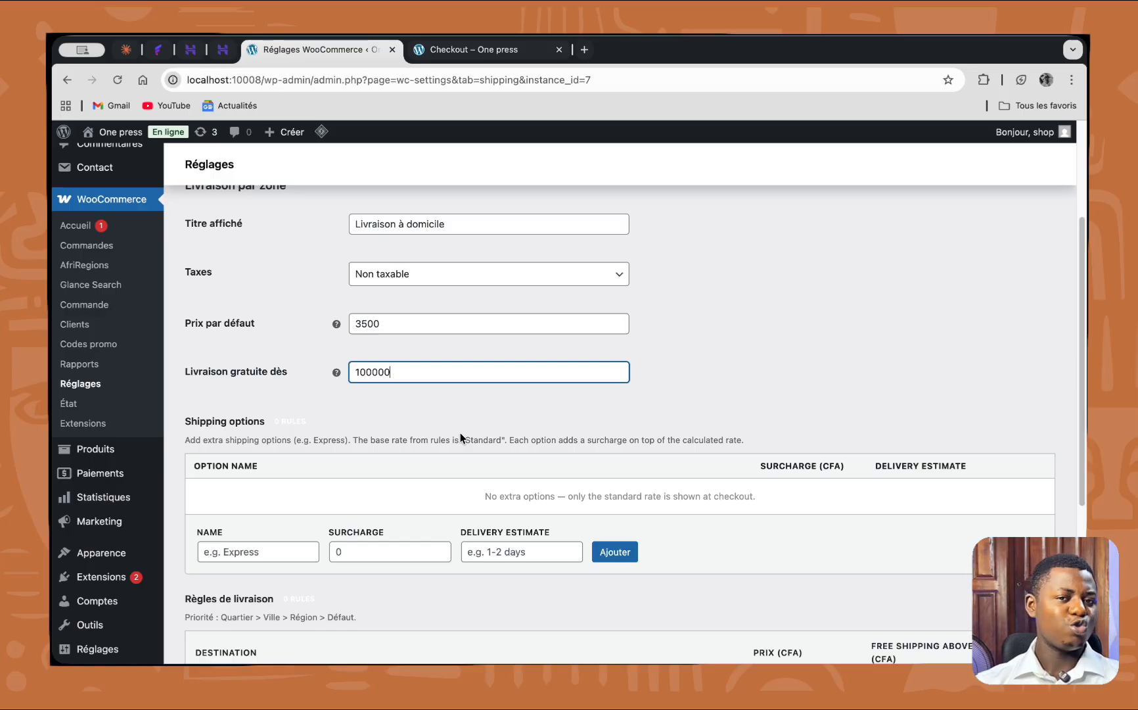
scroll(460, 432, down, 5)
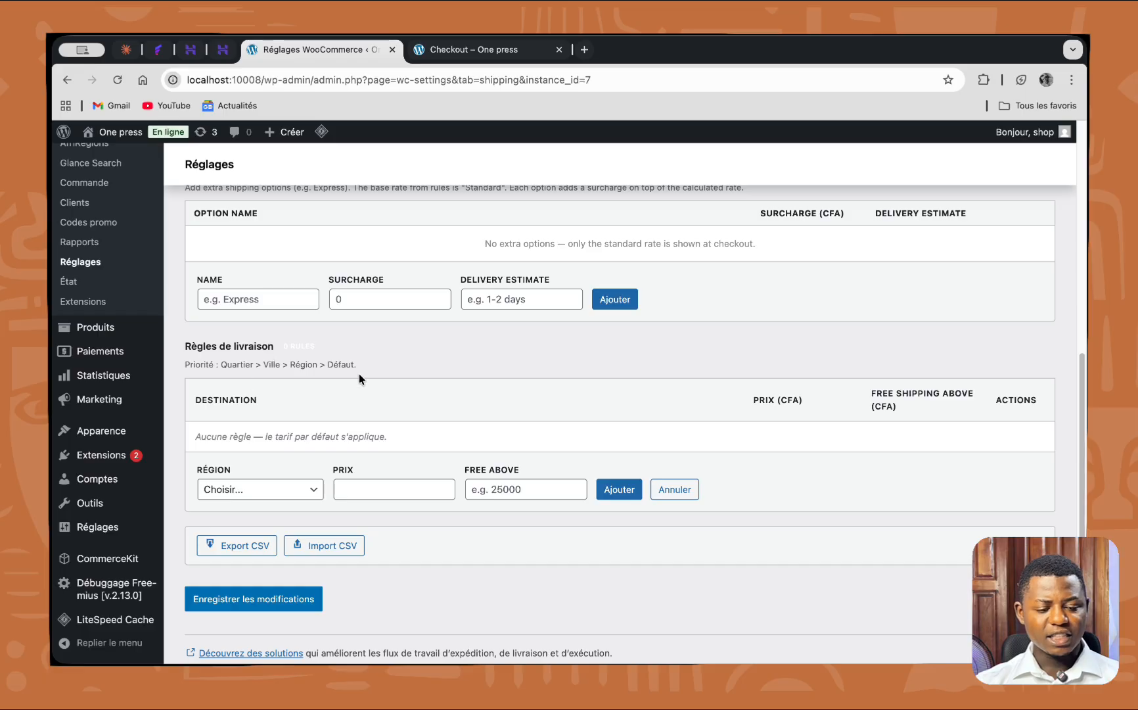
scroll(368, 355, down, 1)
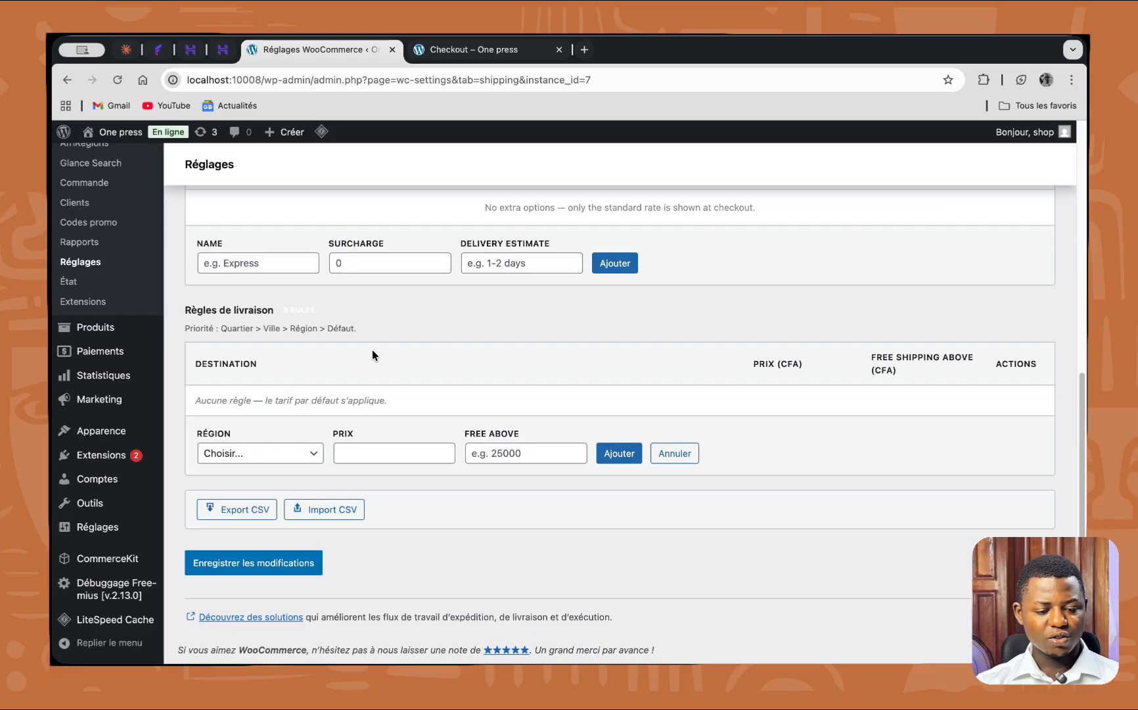
- Start a delivery rule for the Littoral region and try to add it with a Free above value of 4000
click(263, 450)
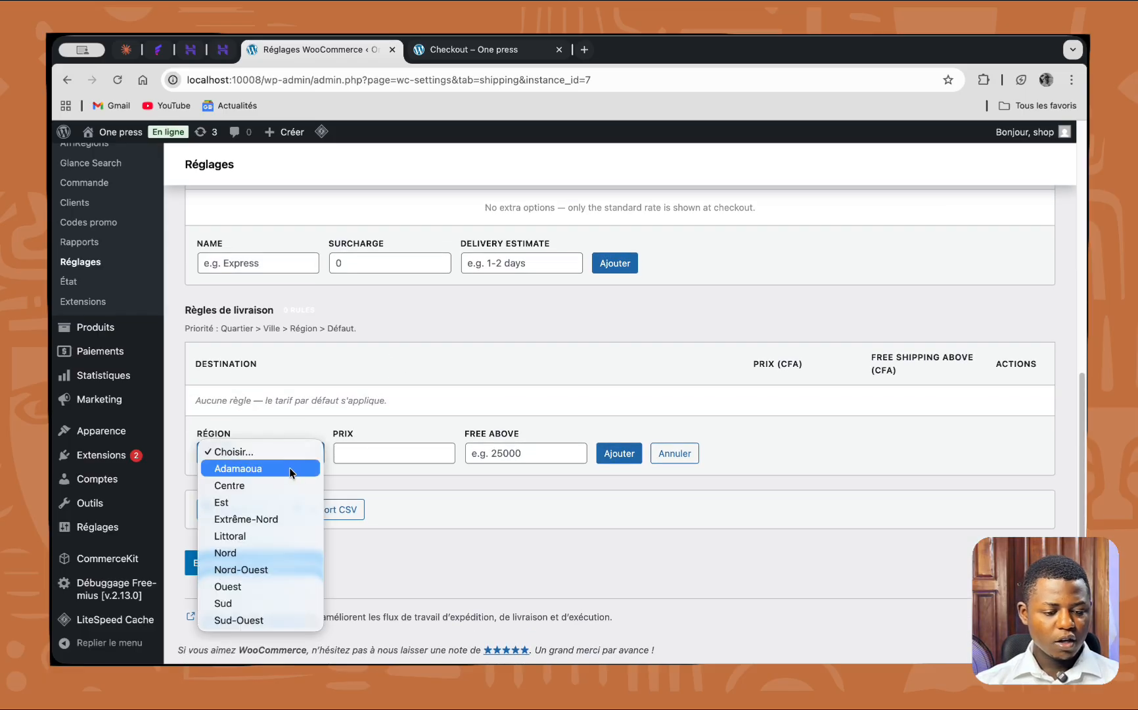
click(270, 534)
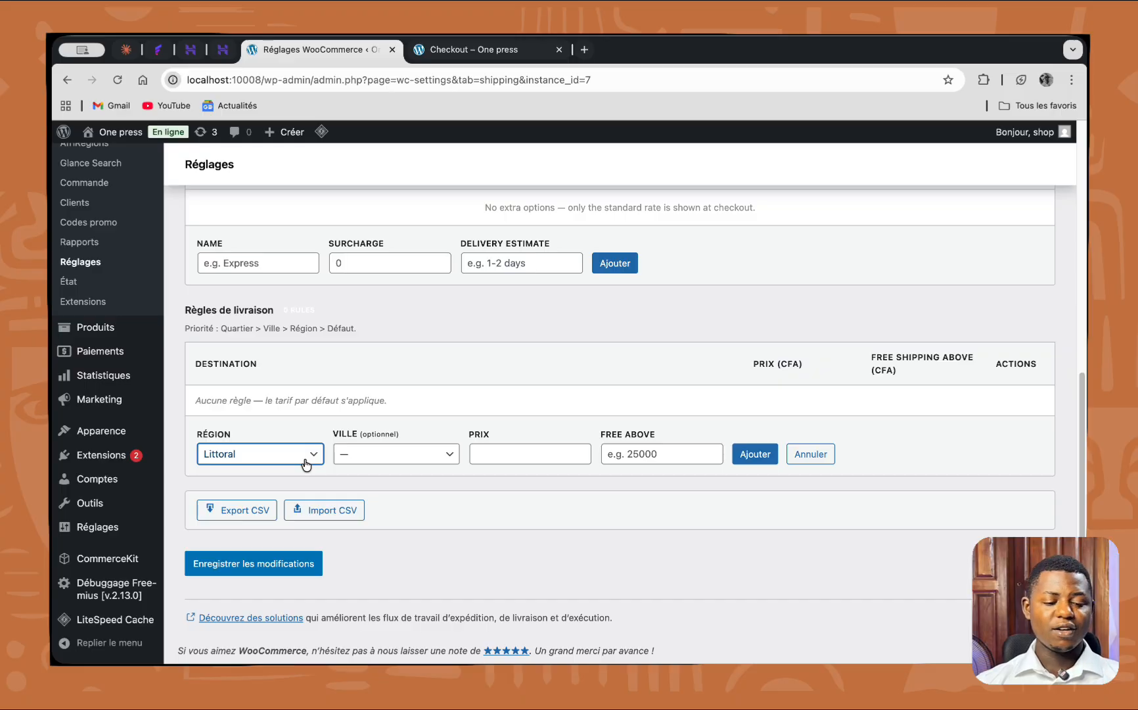
click(647, 455)
text(4000)
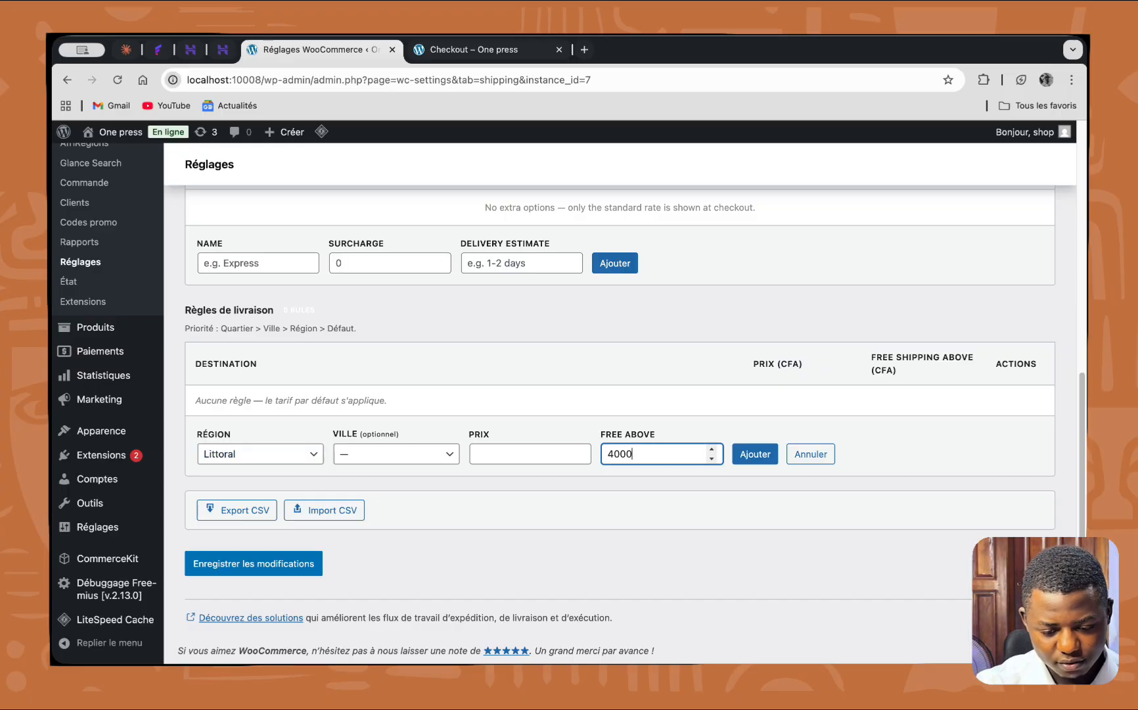
click(768, 458)
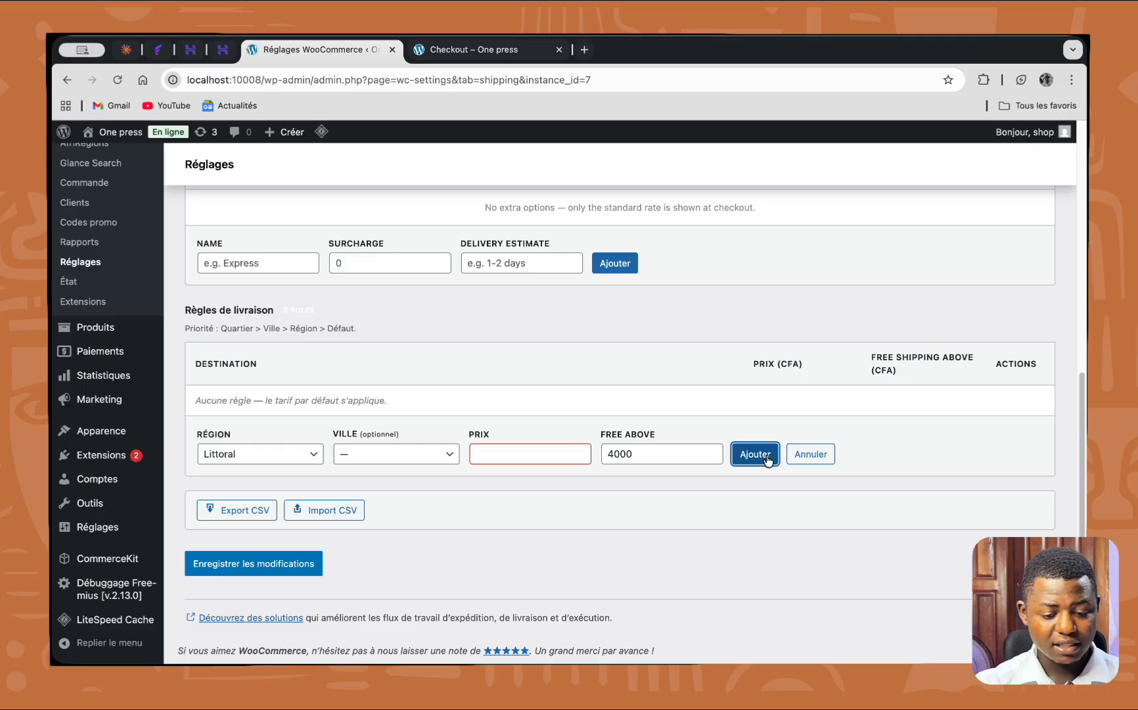
- Clear the Littoral rule's Free above value, set its Prix to 4000 and add the rule
click(648, 453)
double_click(648, 453)
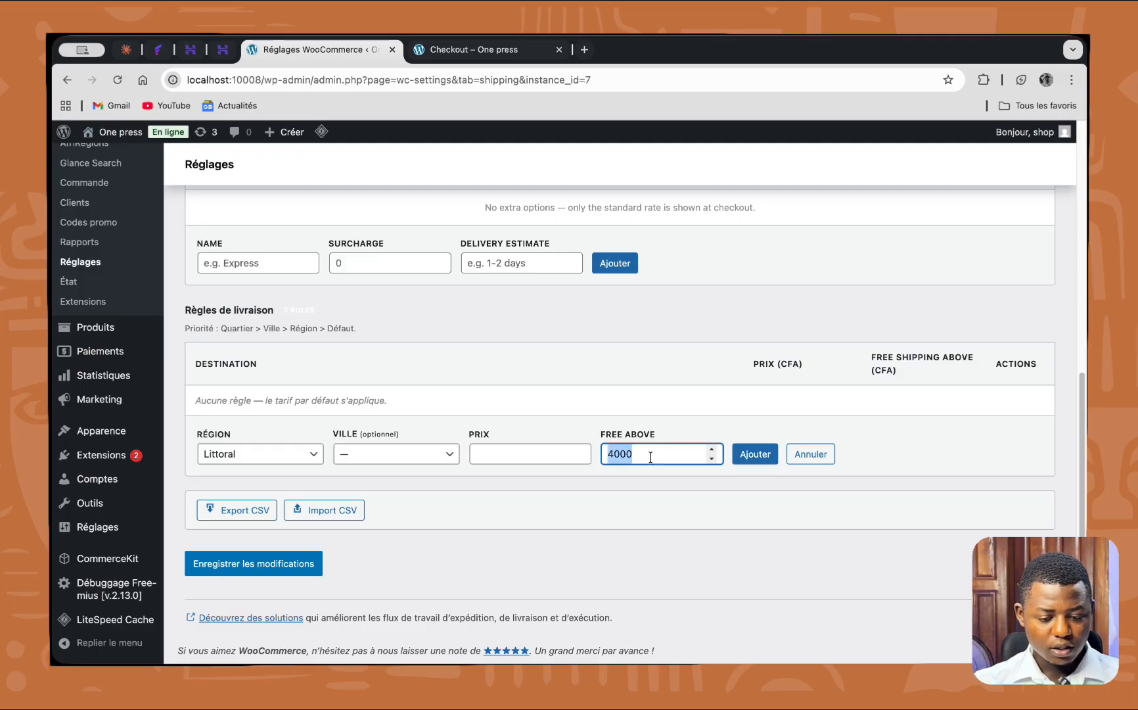
key(BackSpace)
click(545, 456)
text(4000)
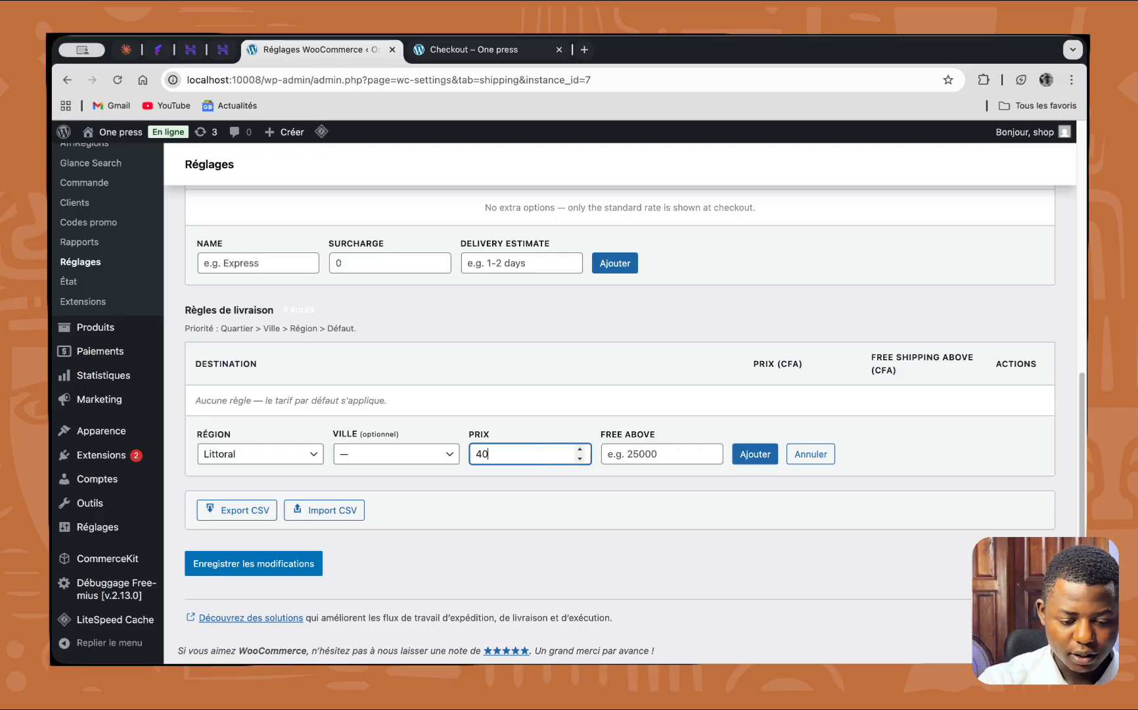
click(603, 491)
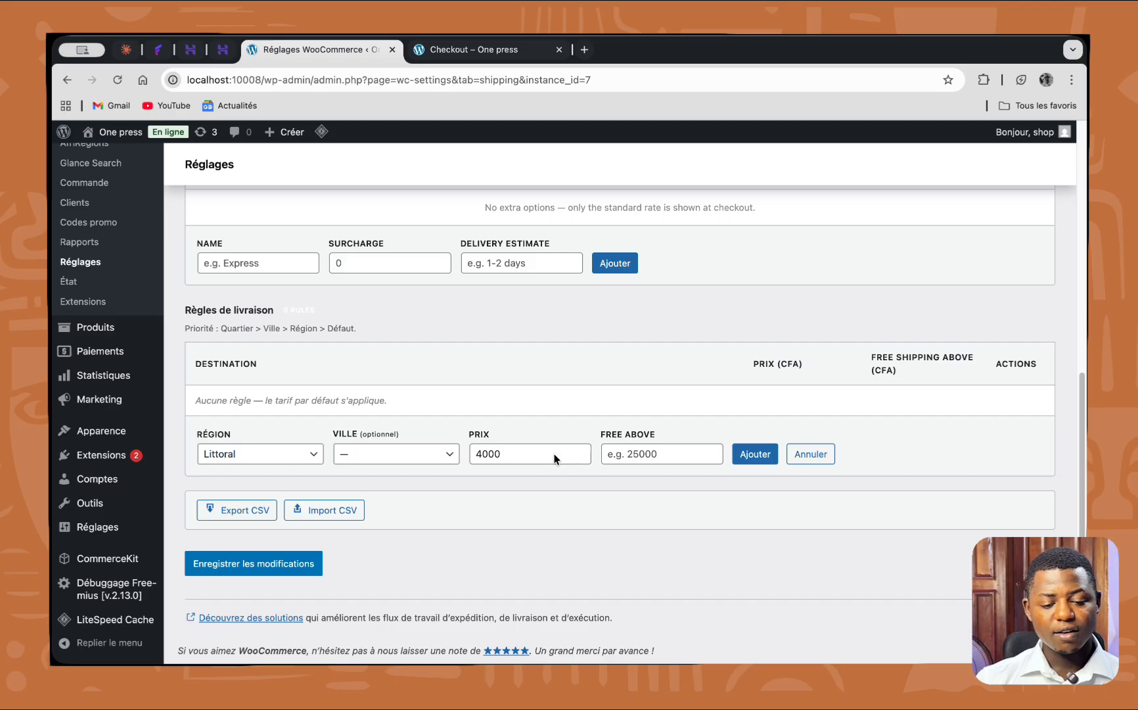
click(753, 460)
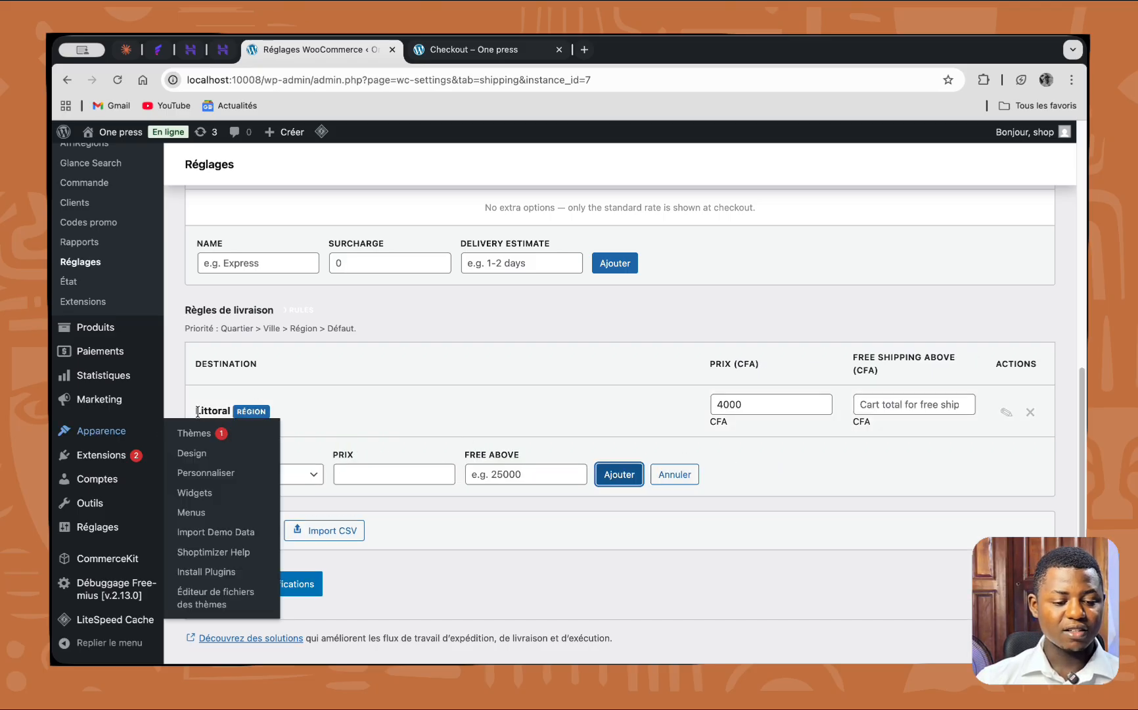
- Start a new delivery rule for the city of Douala in the Littoral region
scroll(571, 397, down, 1)
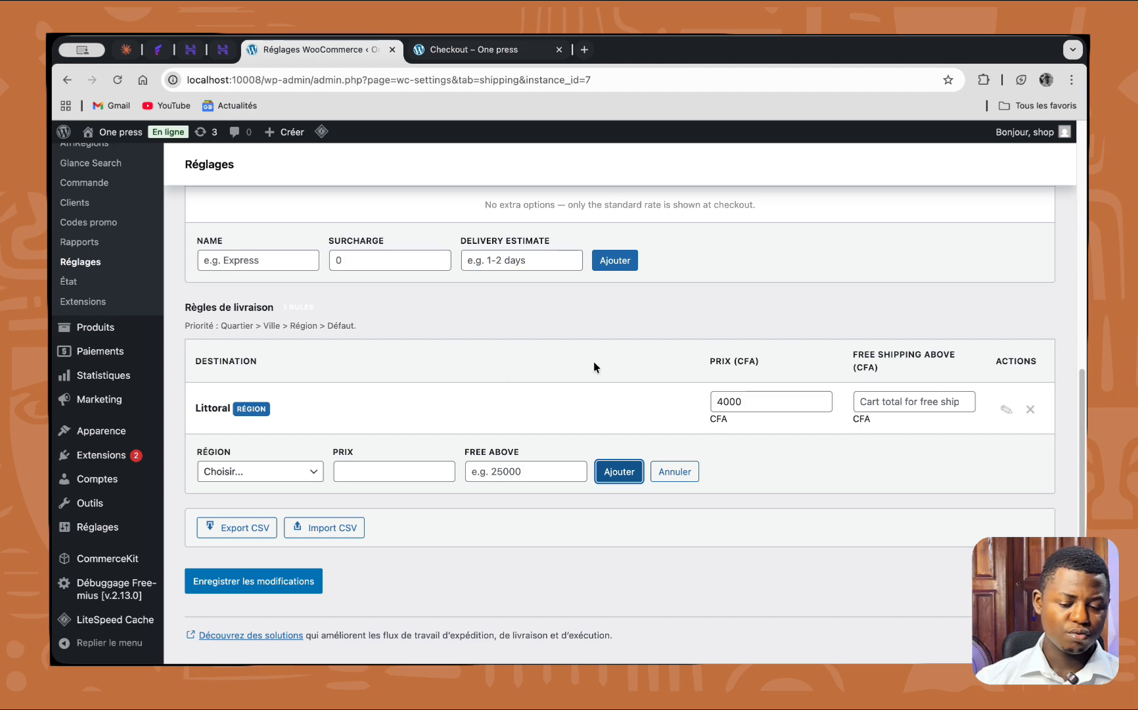
click(263, 468)
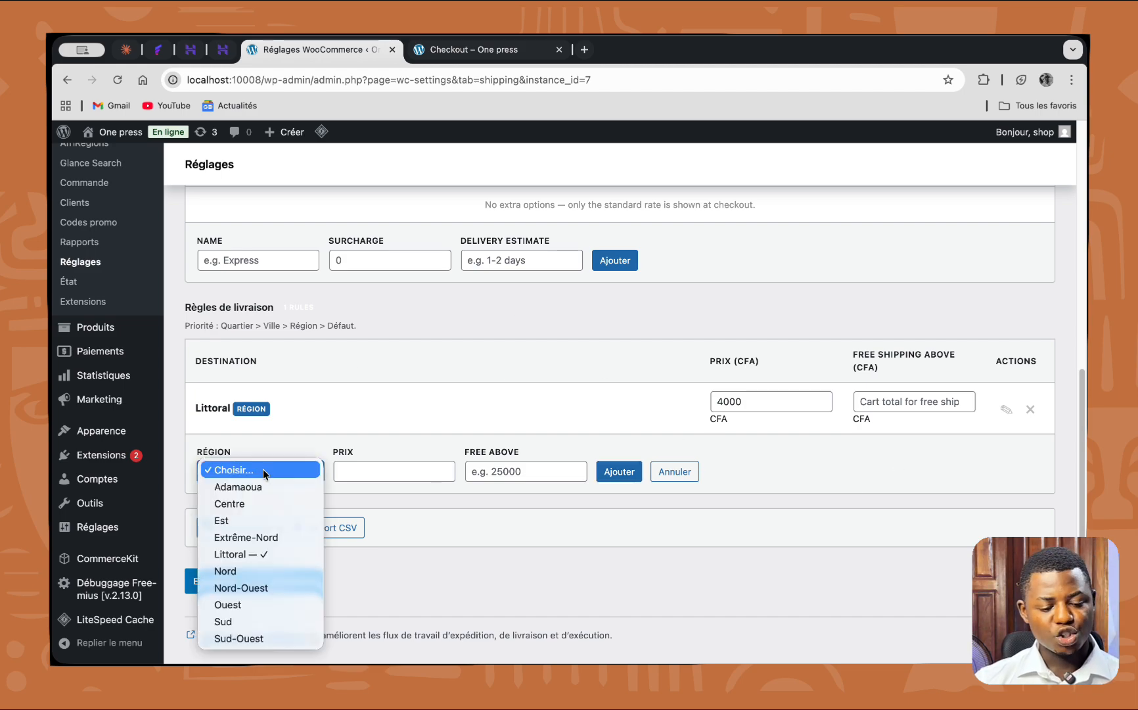
click(244, 554)
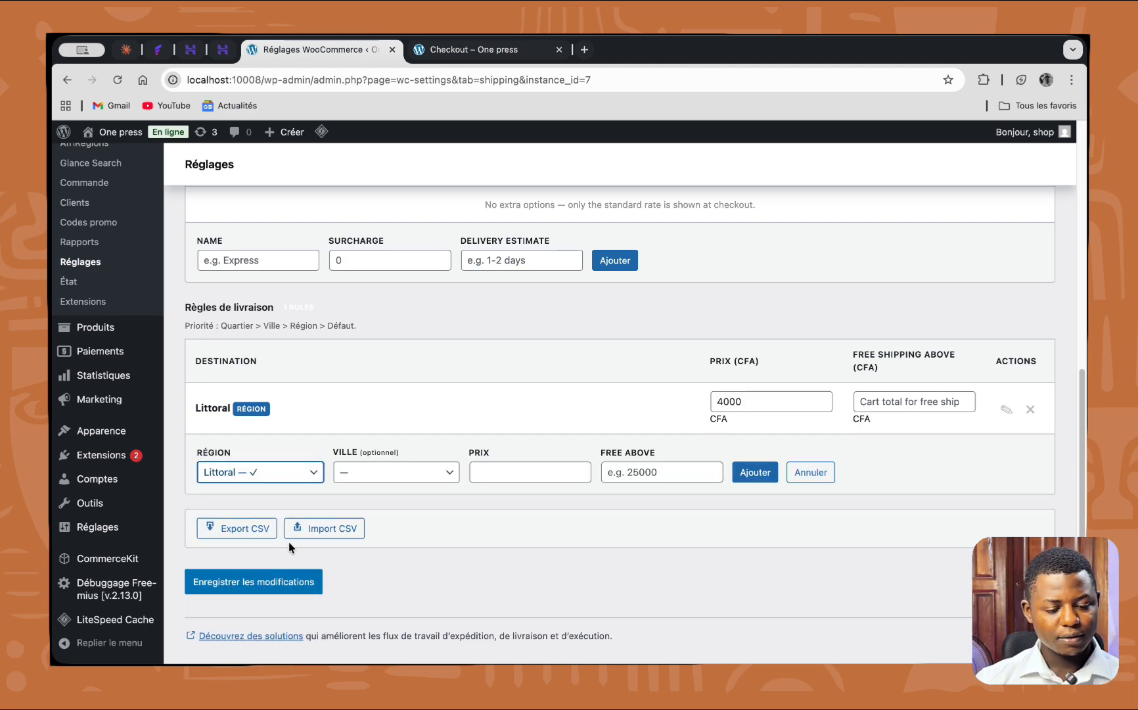
click(395, 474)
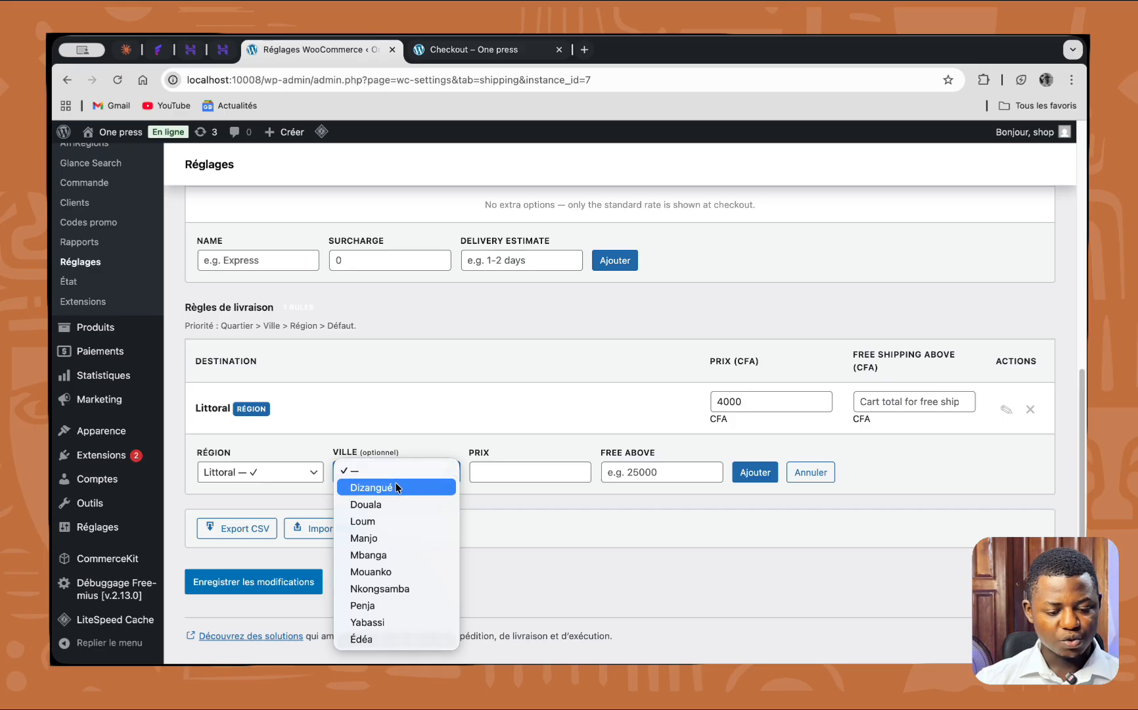
click(364, 507)
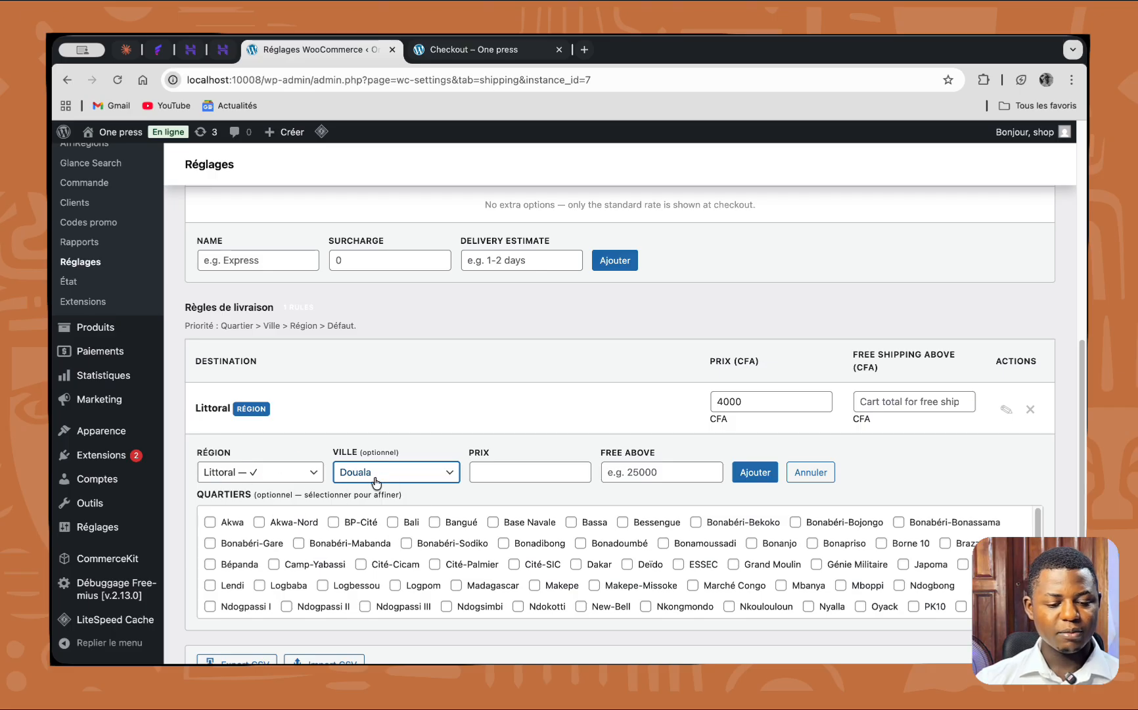
scroll(394, 486, down, 1)
- Enter 2500 as both the Free above value and the Prix of the Douala rule
click(652, 470)
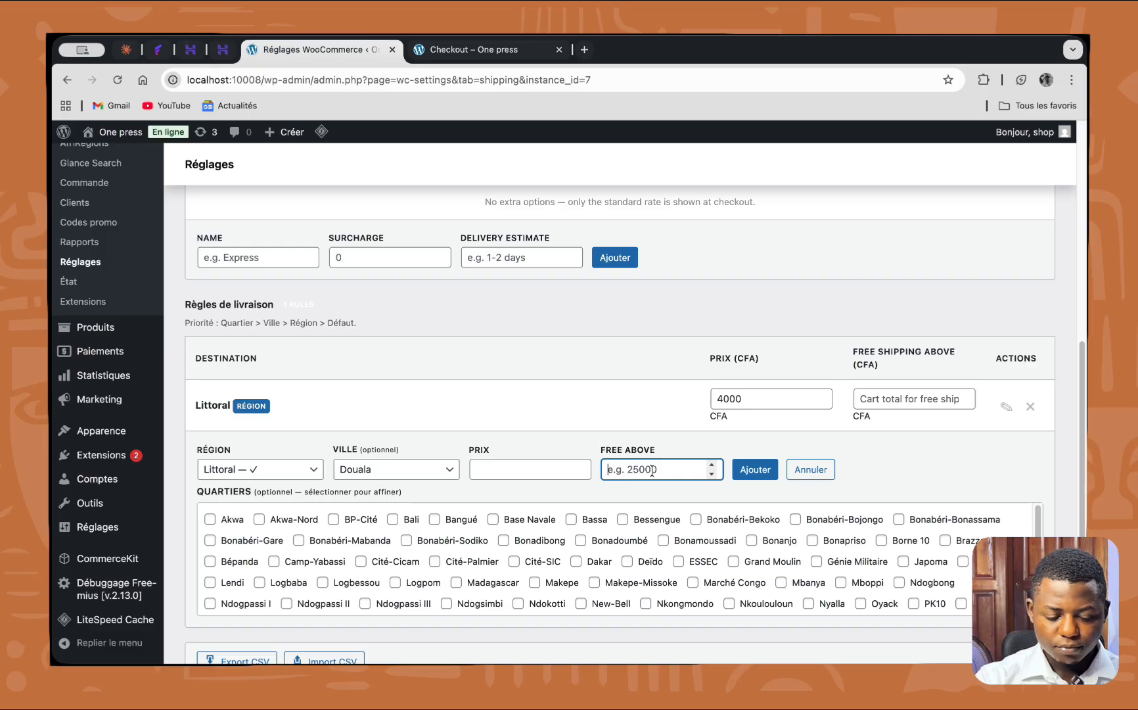
text(2500)
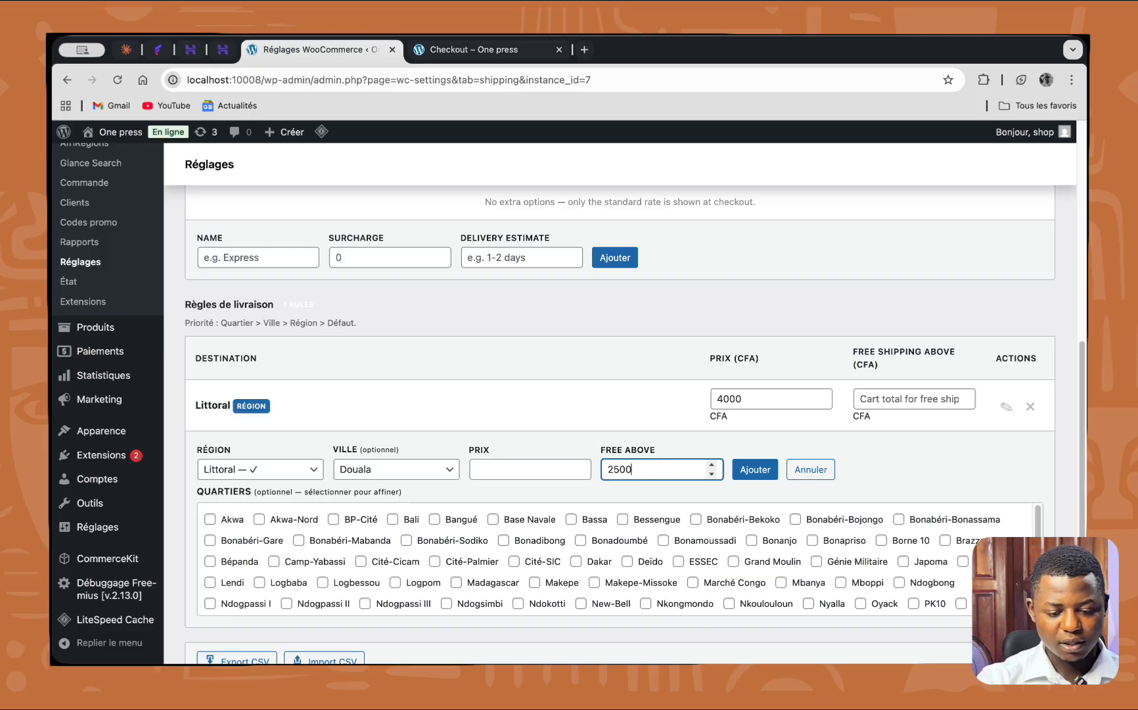
click(533, 471)
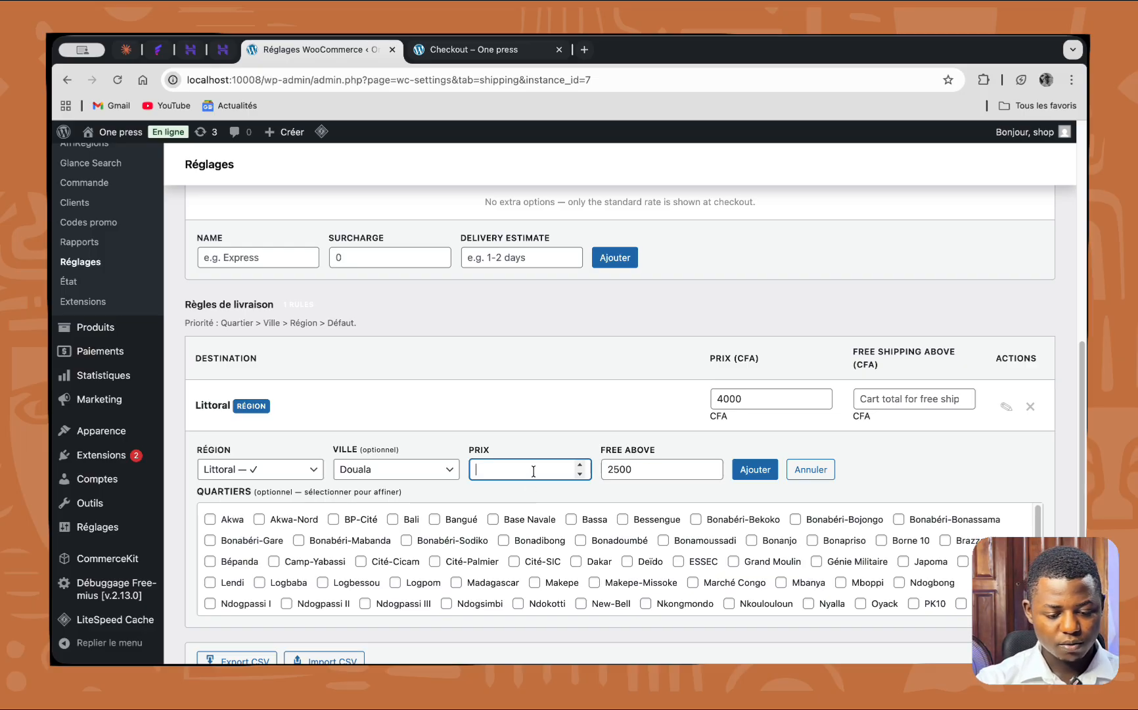
text(2500)
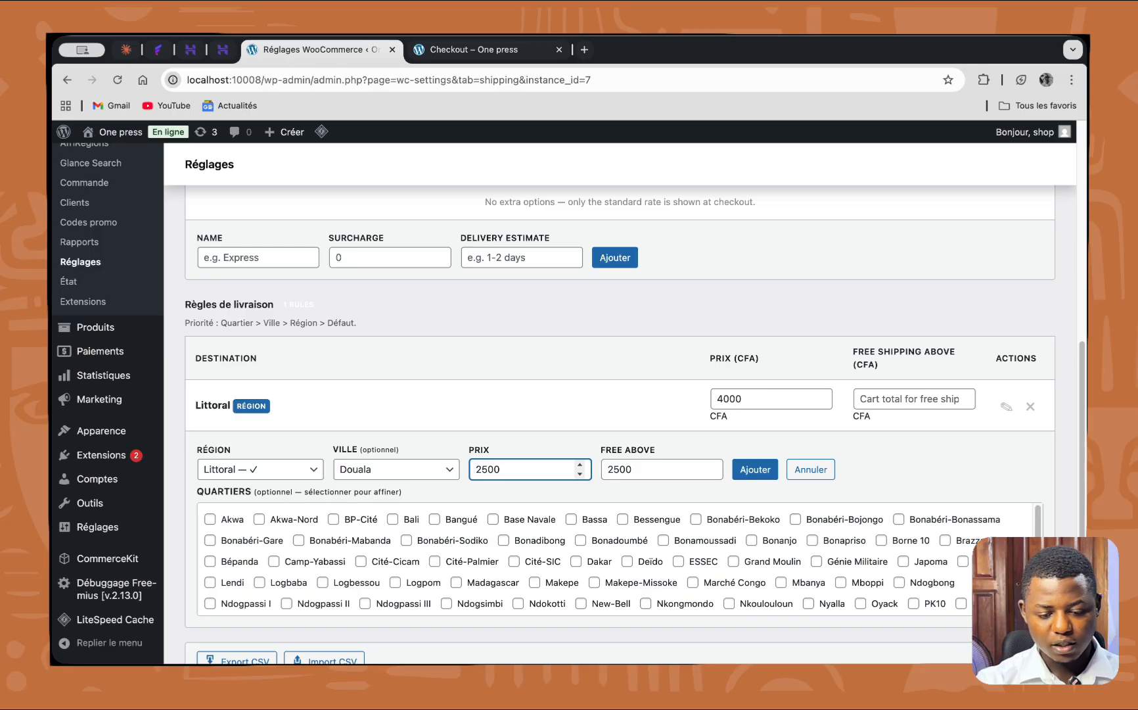
- Replace the Douala rule's Free above value with 200000
click(627, 470)
double_click(627, 469)
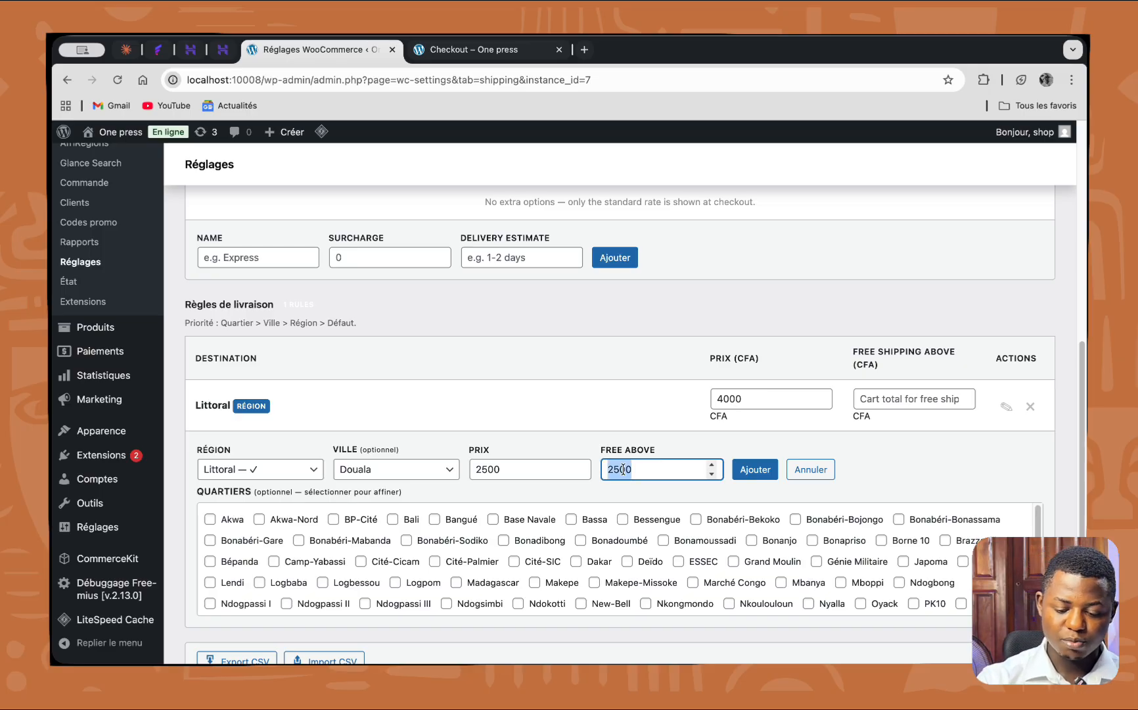
key(BackSpace)
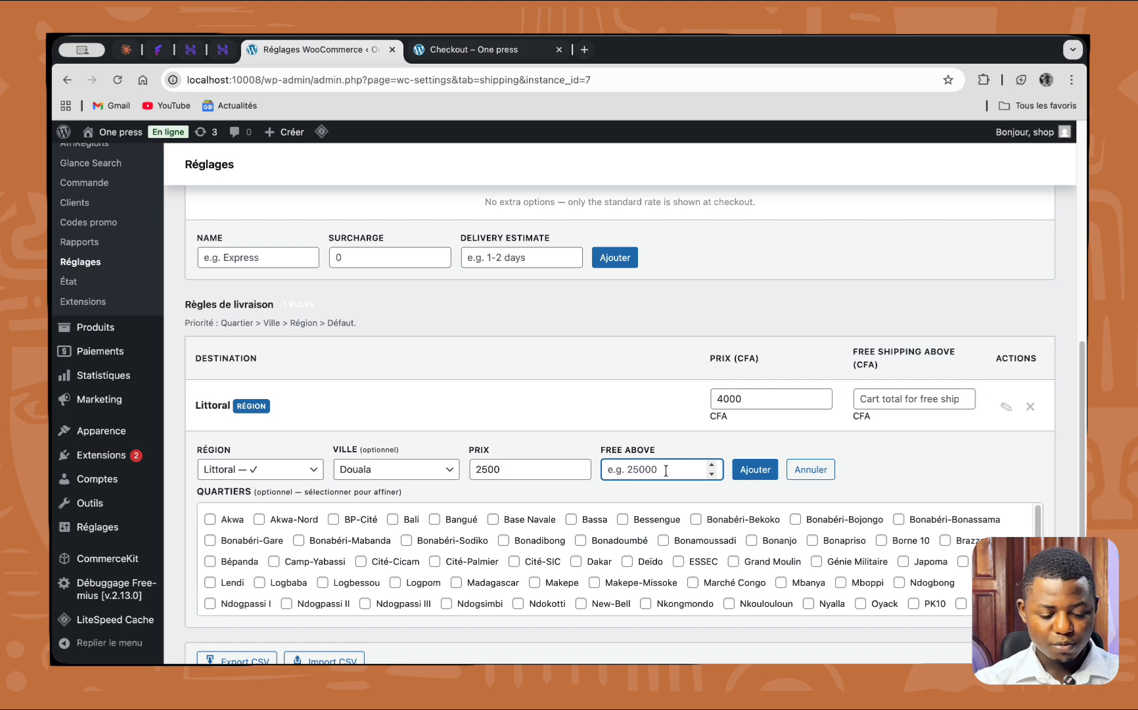
text(200000)
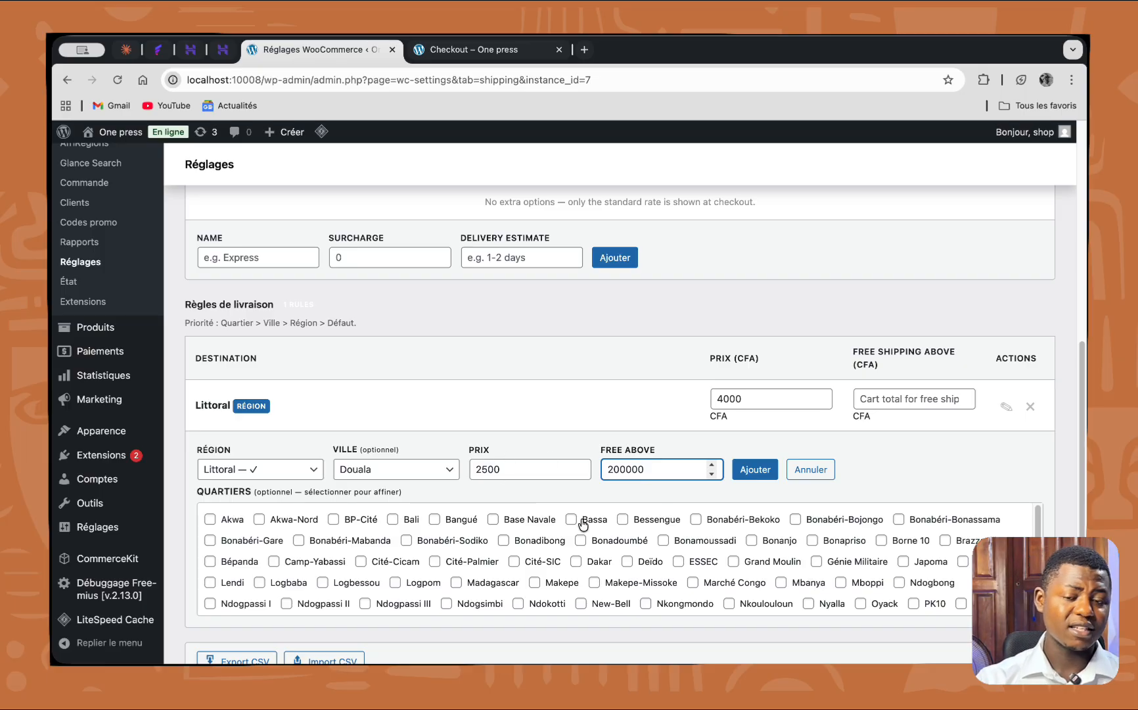
- Clear the Douala rule's Free above value and add the rule to the Règles de livraison
double_click(630, 458)
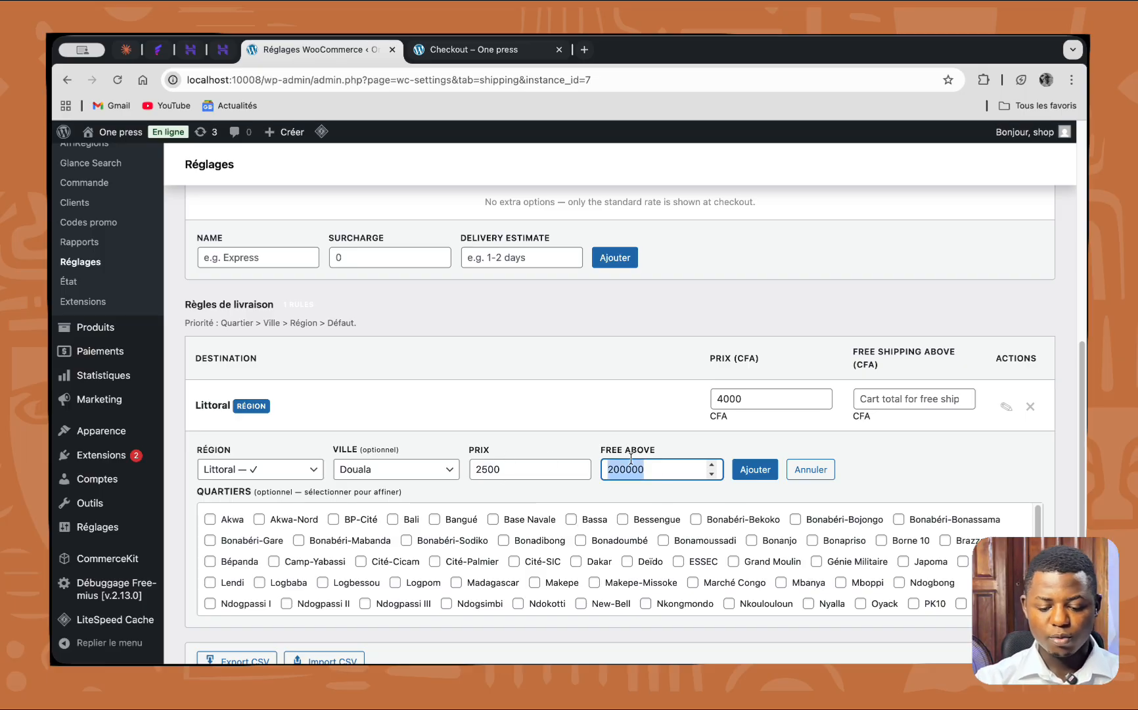
key(BackSpace)
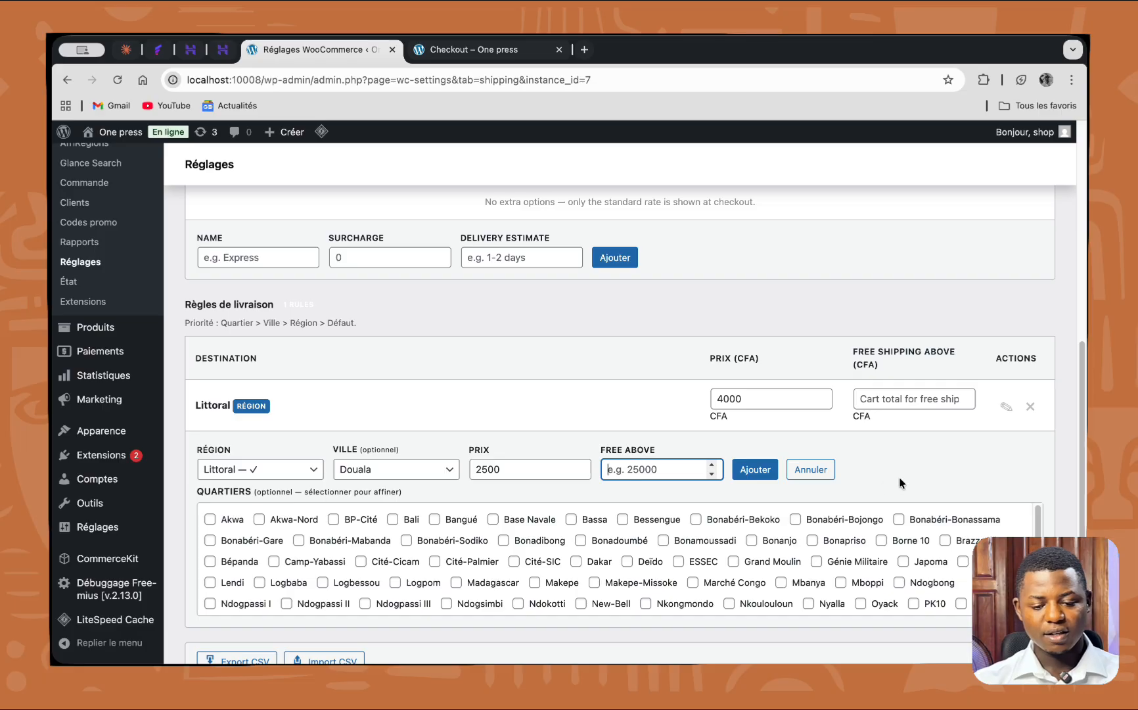
click(660, 456)
scroll(533, 522, down, 1)
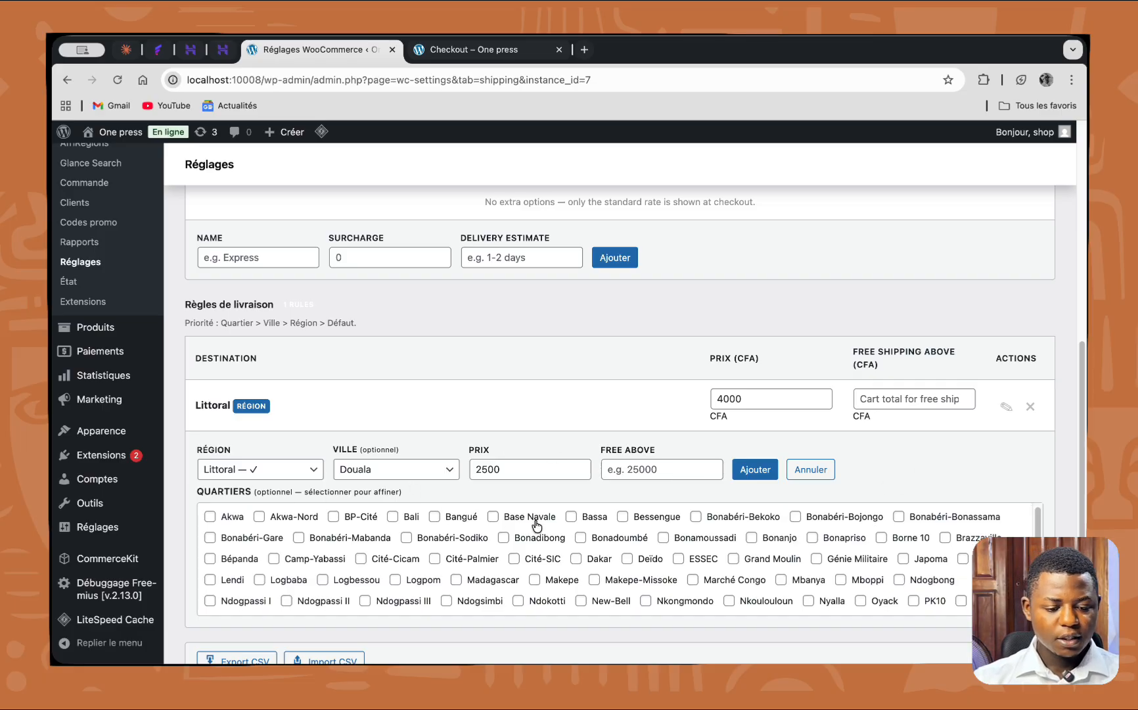
click(755, 470)
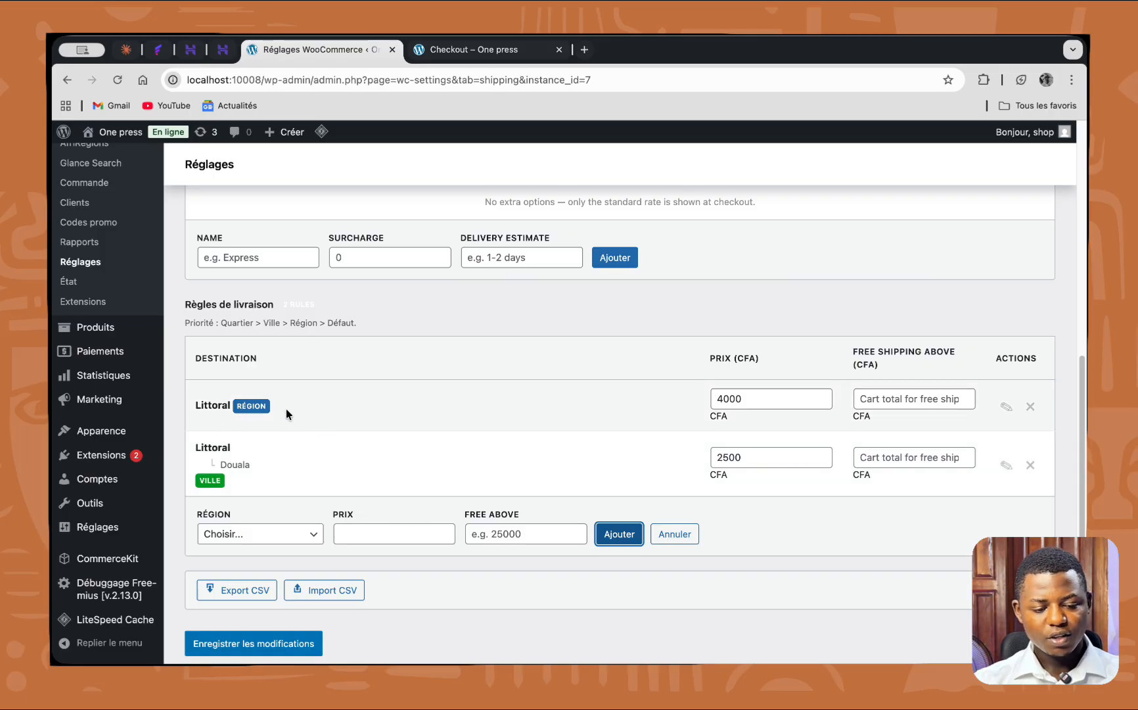
- Begin another delivery rule with Littoral as region and Douala as city to open its list of quartiers
scroll(766, 397, down, 1)
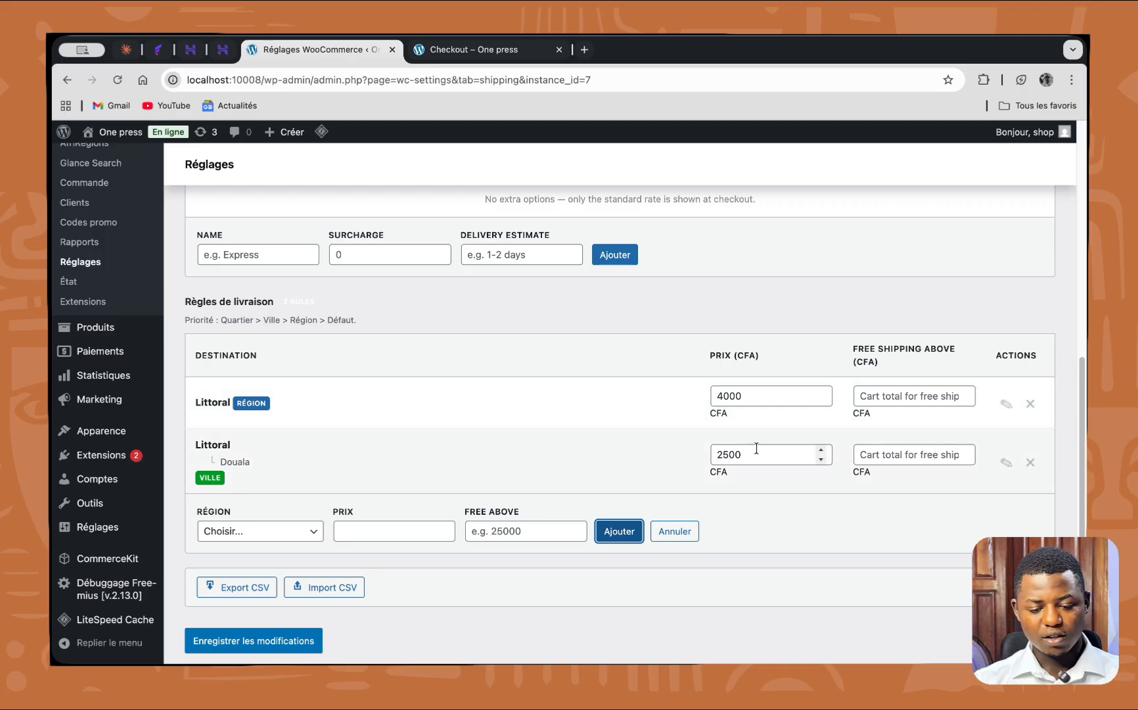
scroll(273, 545, down, 3)
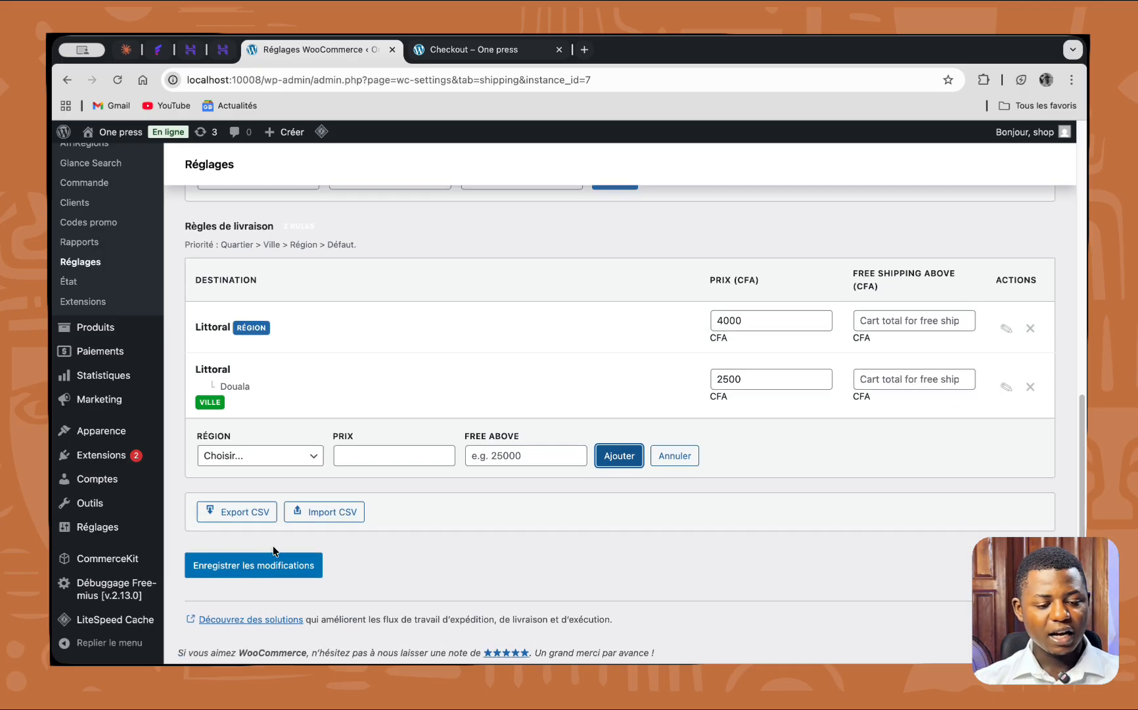
click(267, 452)
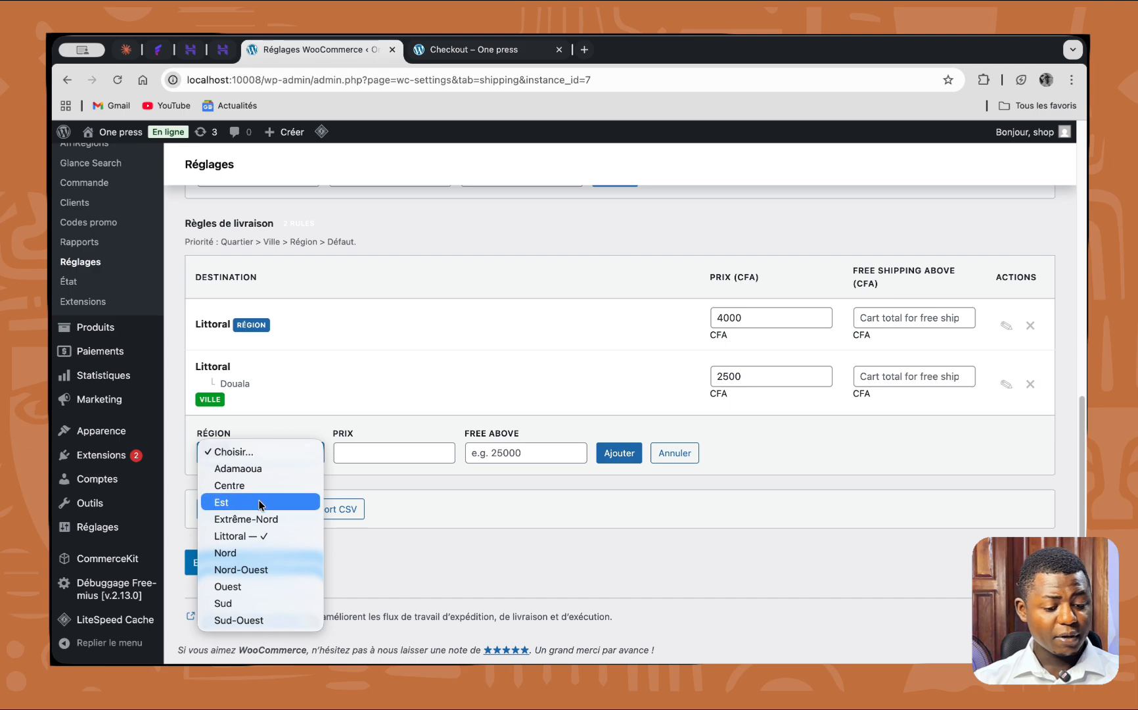
click(254, 537)
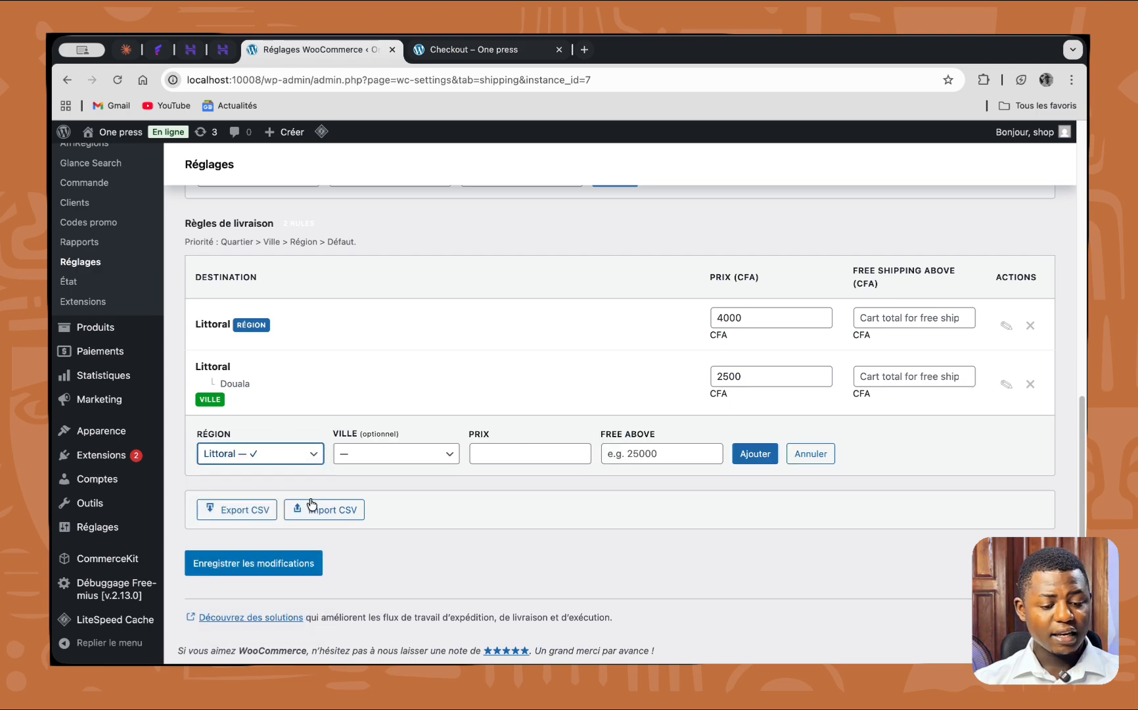
click(394, 456)
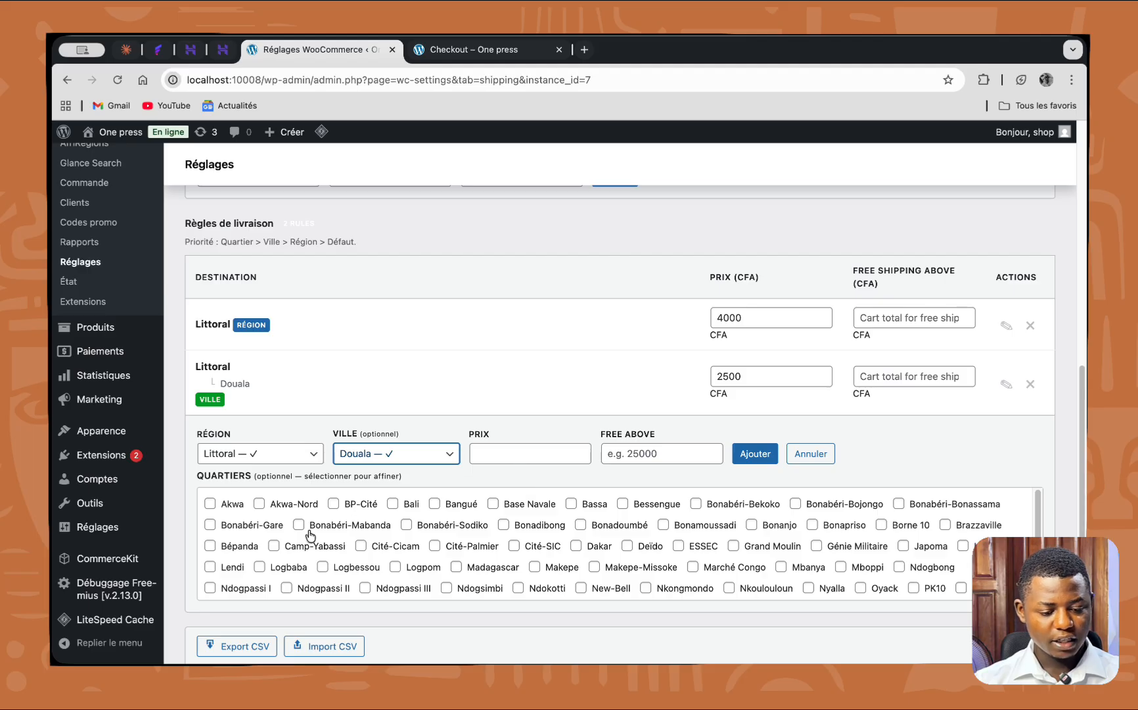
- Select the quartiers PK5, PK8, PK9 and PK10 through PK17 for the new Douala delivery rule
scroll(223, 526, down, 1)
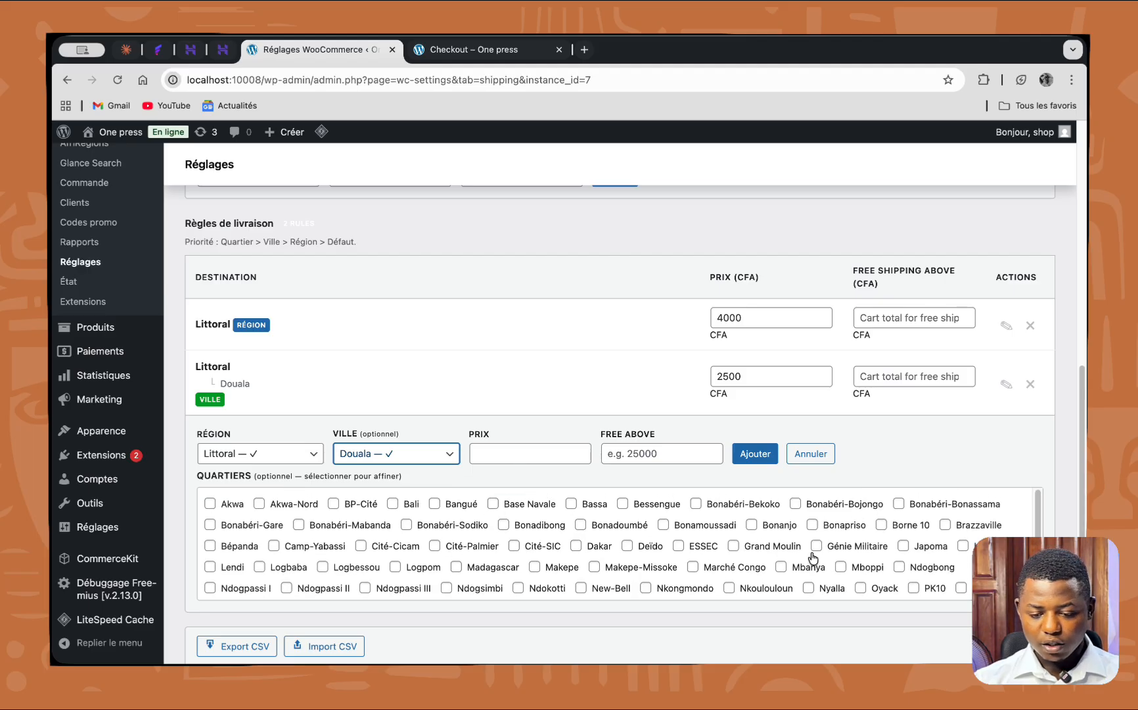
scroll(917, 582, down, 2)
click(913, 569)
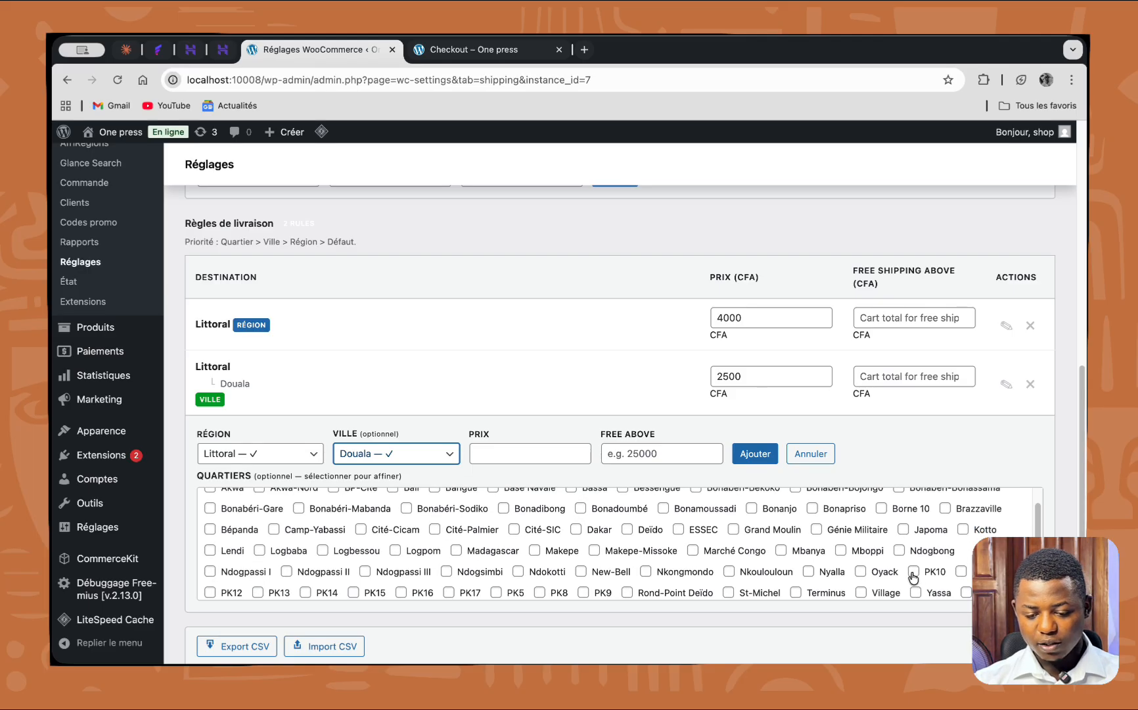
click(961, 570)
scroll(930, 581, down, 1)
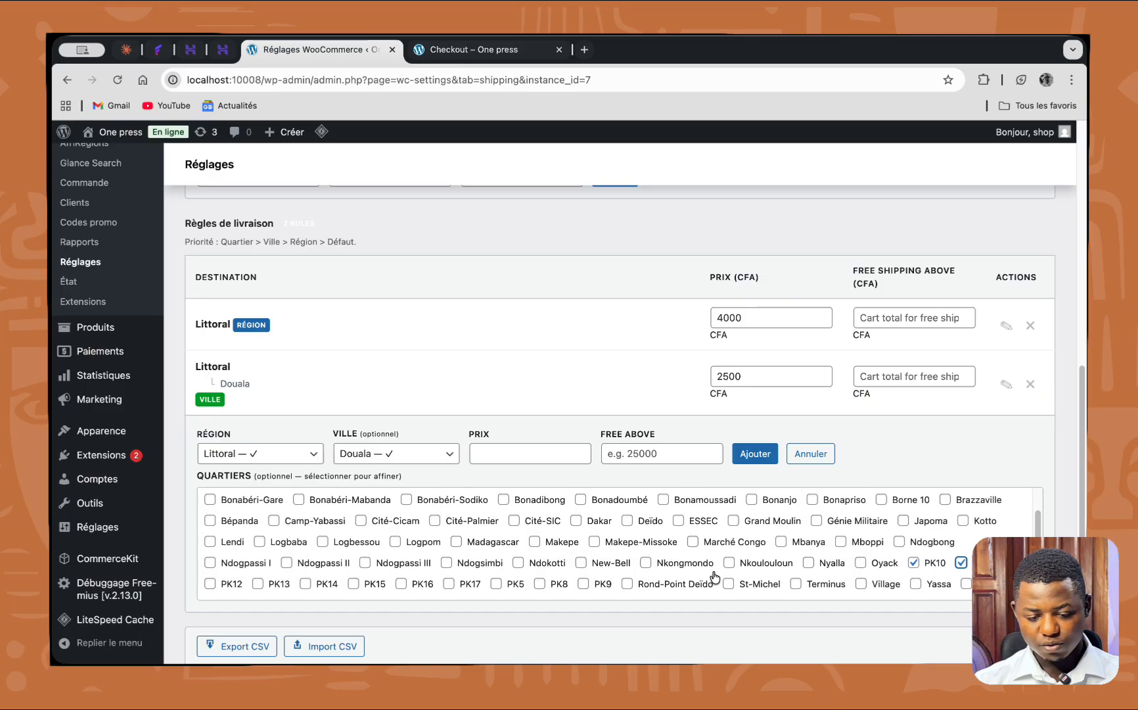
scroll(930, 582, down, 2)
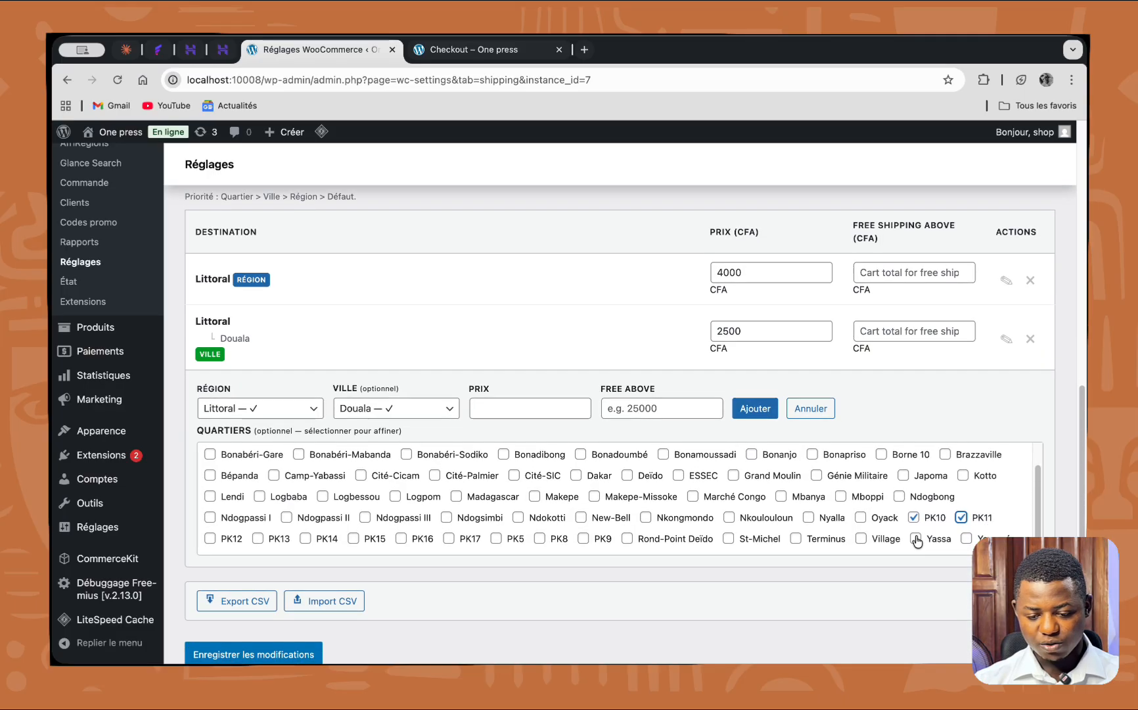
click(210, 538)
click(258, 538)
click(306, 539)
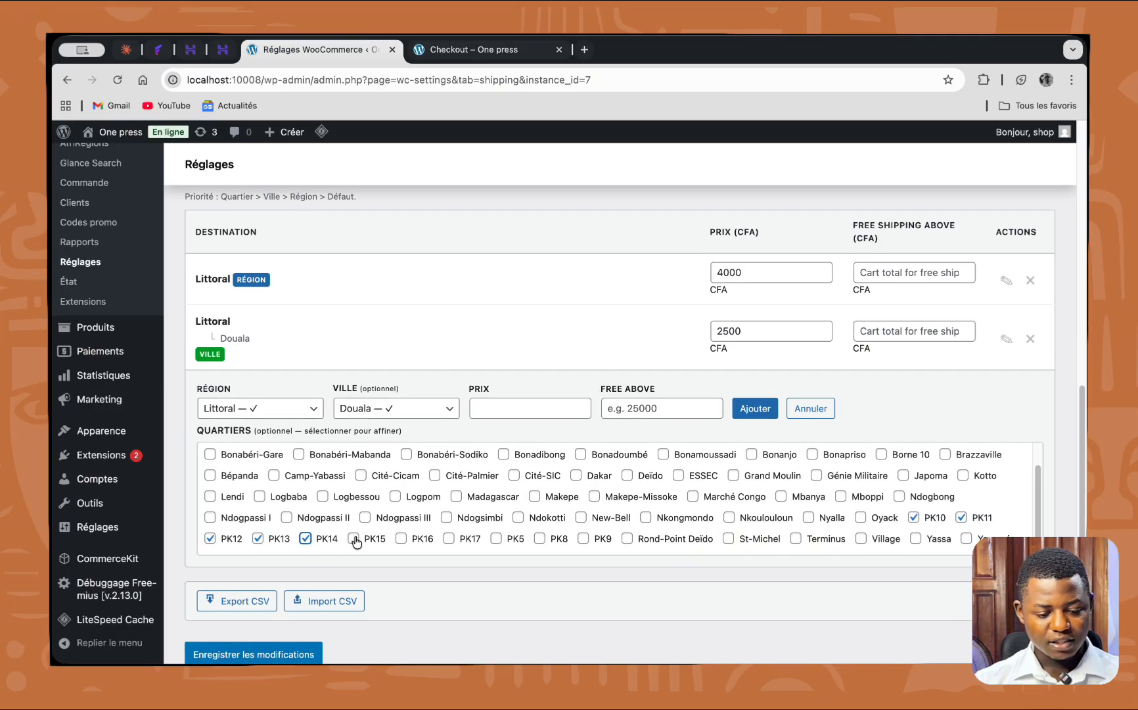
click(402, 538)
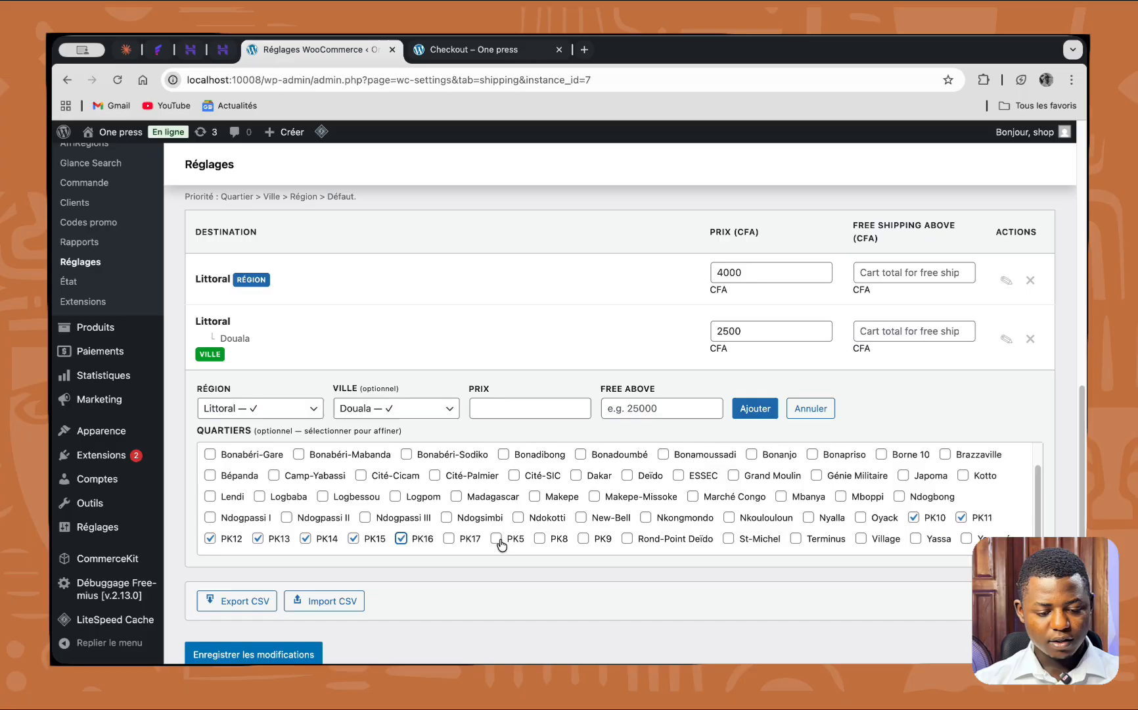
click(448, 539)
click(498, 540)
click(540, 539)
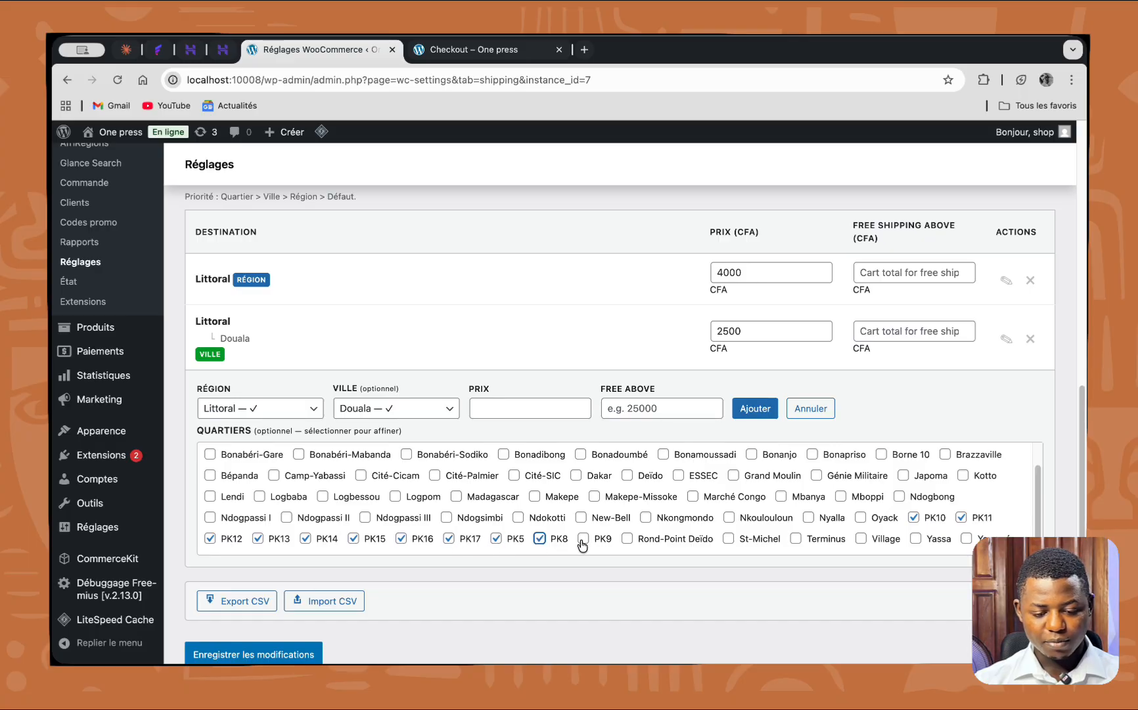
click(583, 539)
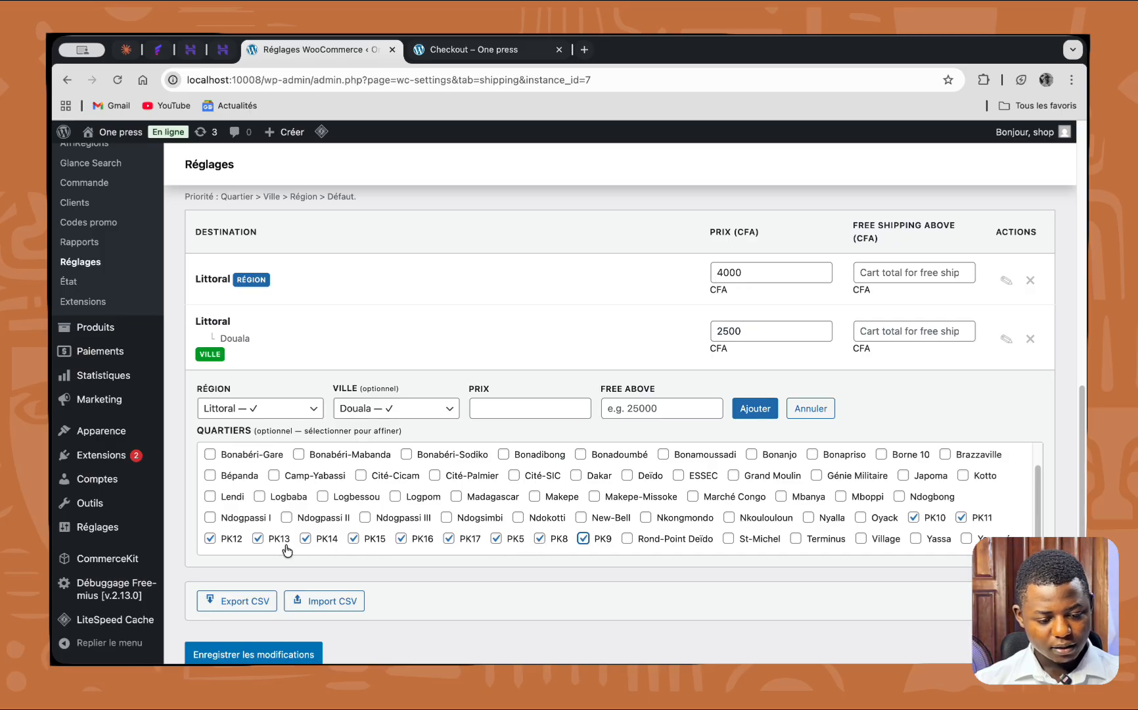
- Set the Prix of the Douala quartier rule to 2000 and add it to the Règles de livraison
scroll(798, 516, down, 1)
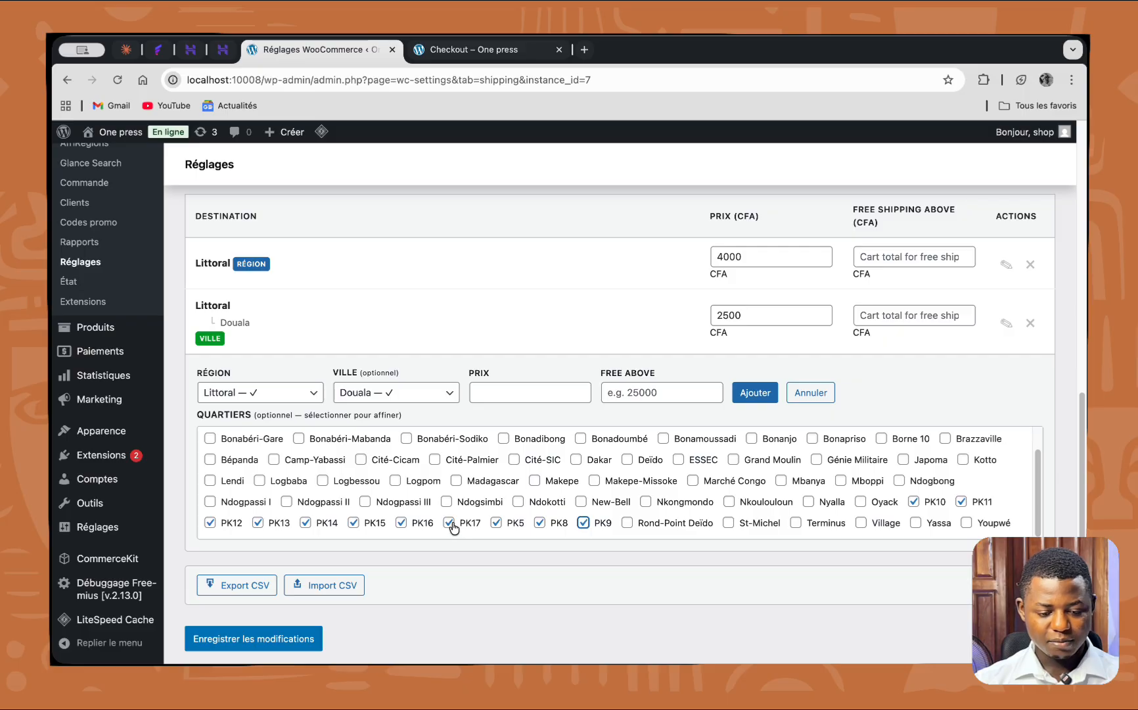
scroll(446, 526, down, 1)
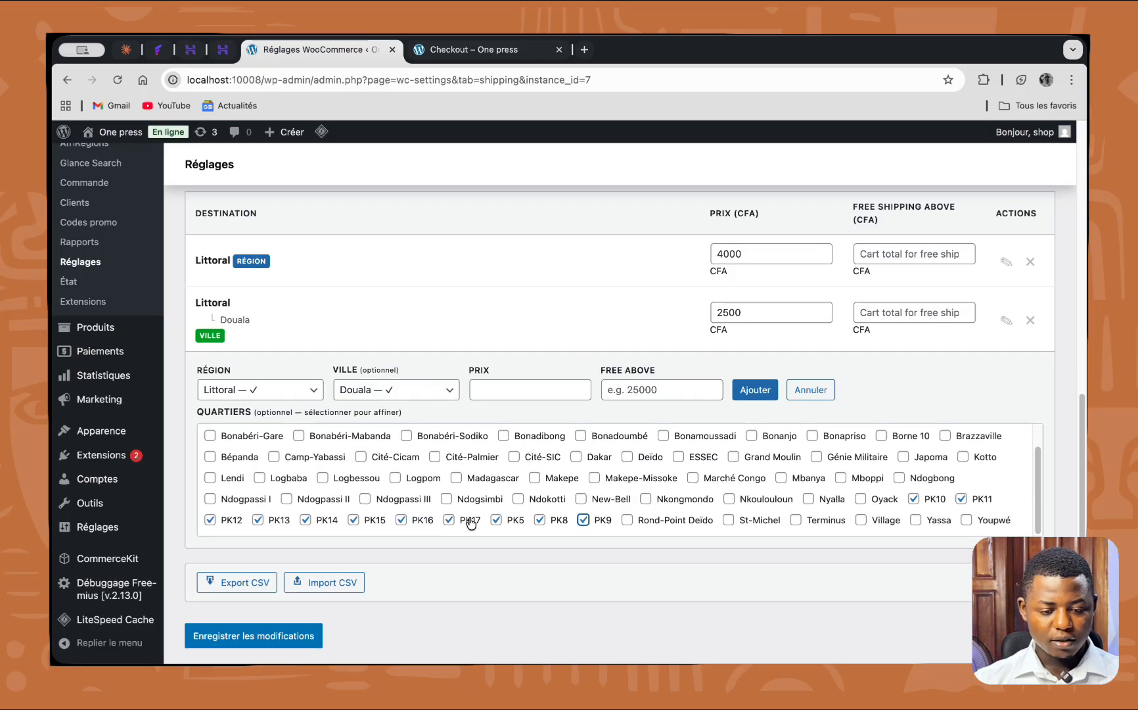
click(539, 386)
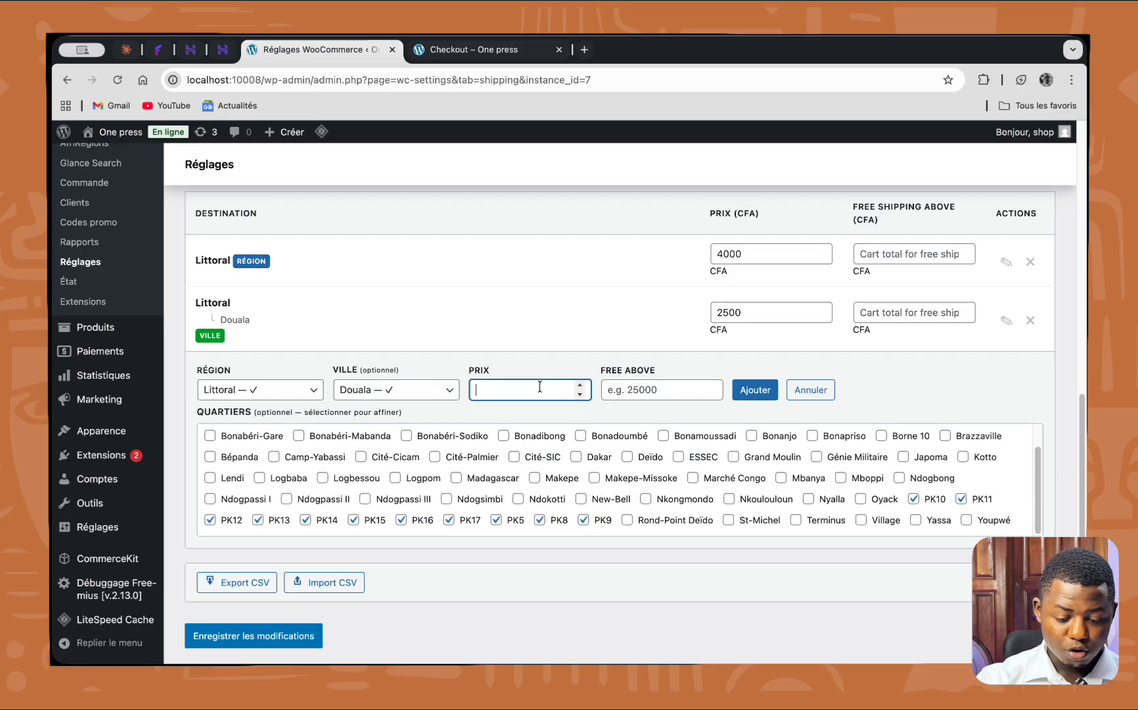
key(BackSpace)
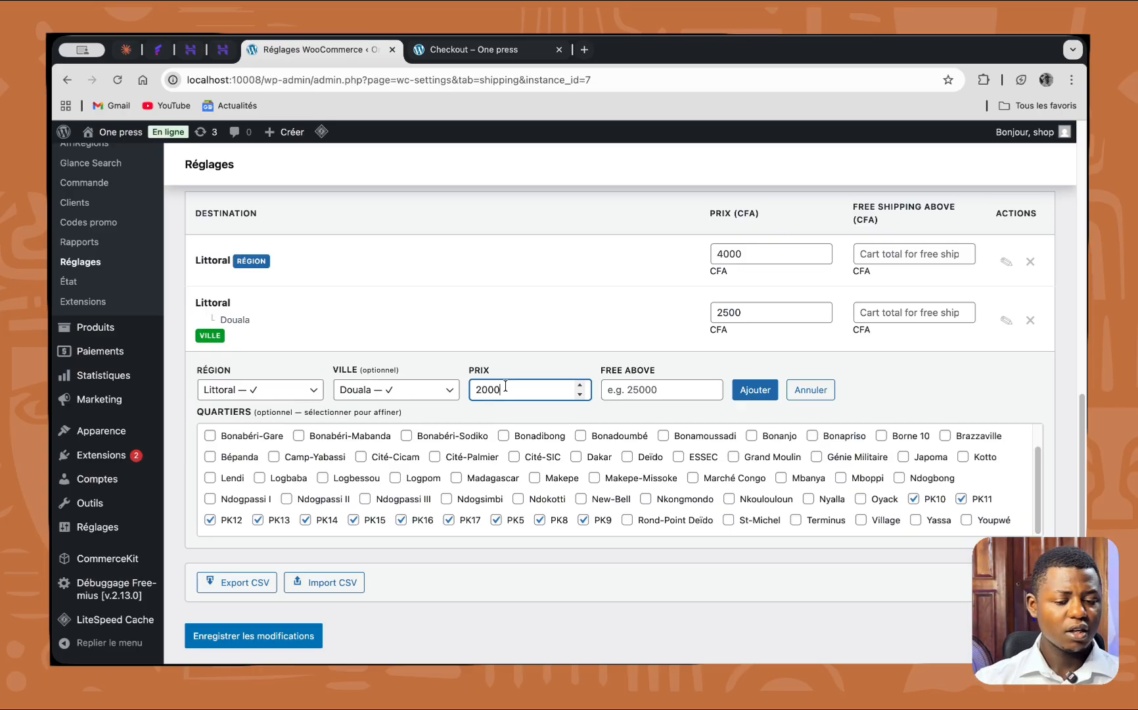
click(753, 394)
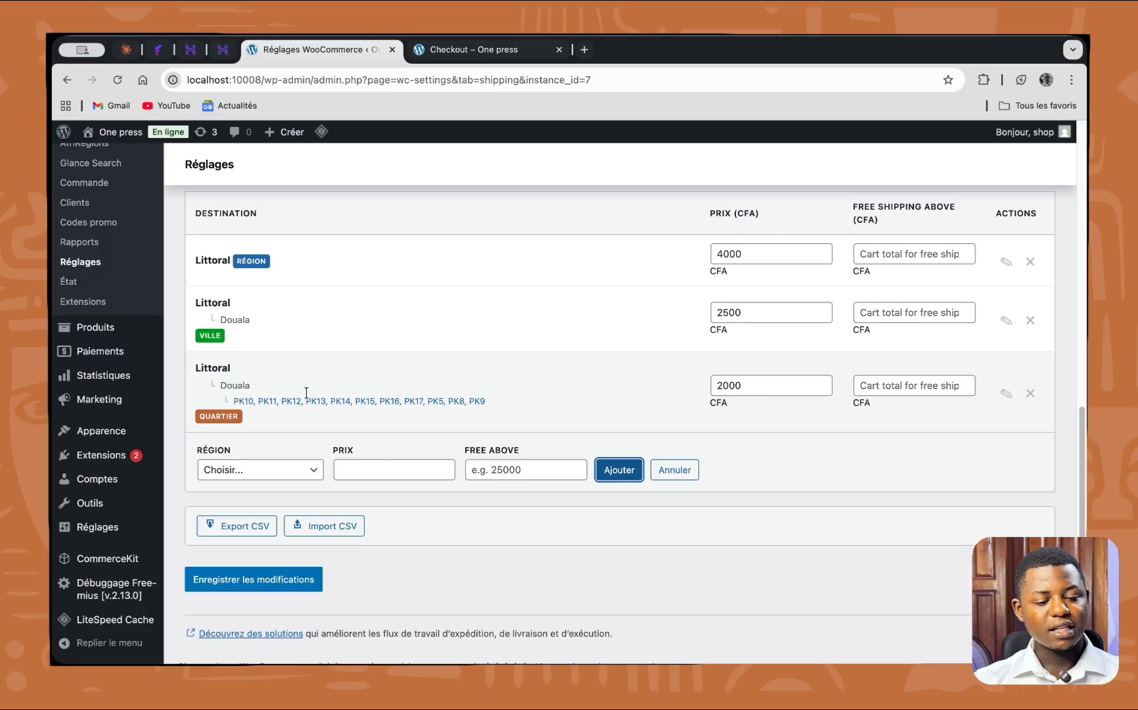
- Save the Livraison par zone settings and review the saved delivery rules
scroll(263, 394, down, 1)
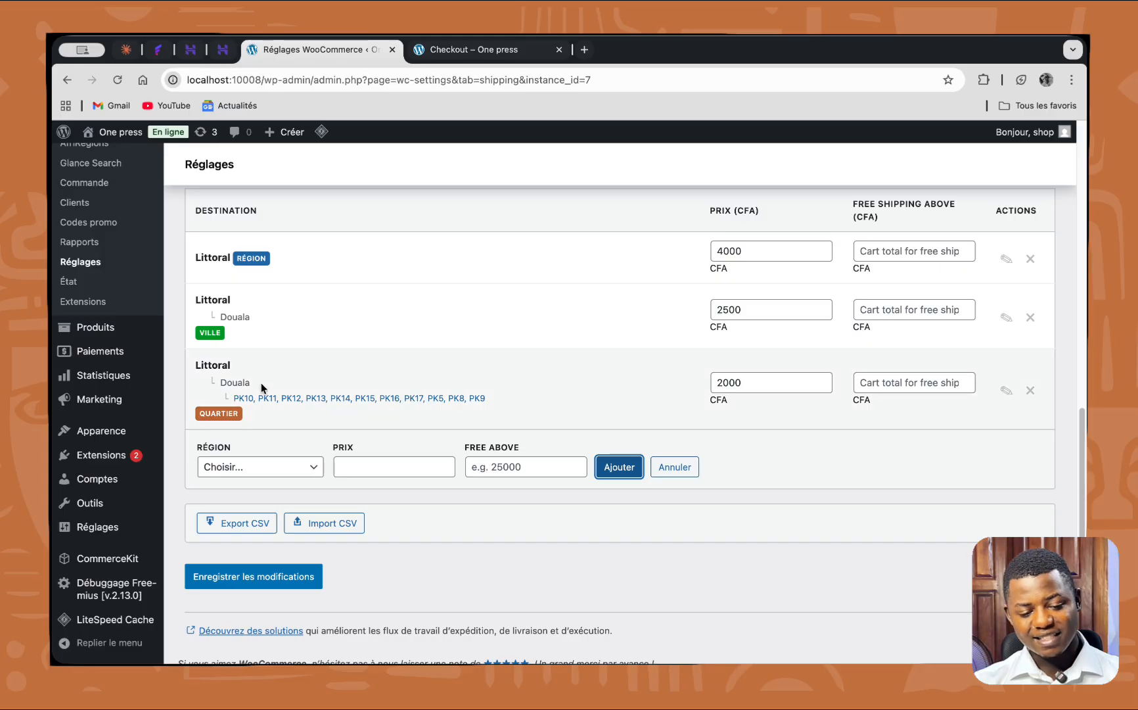
scroll(302, 427, up, 1)
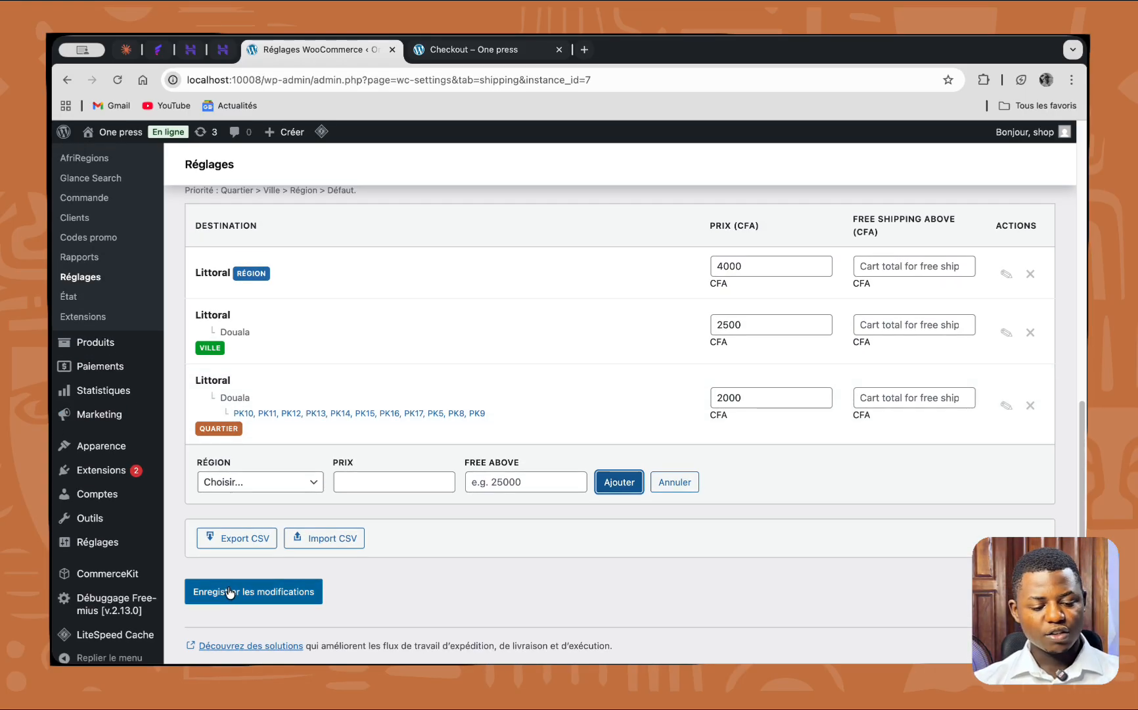
click(230, 592)
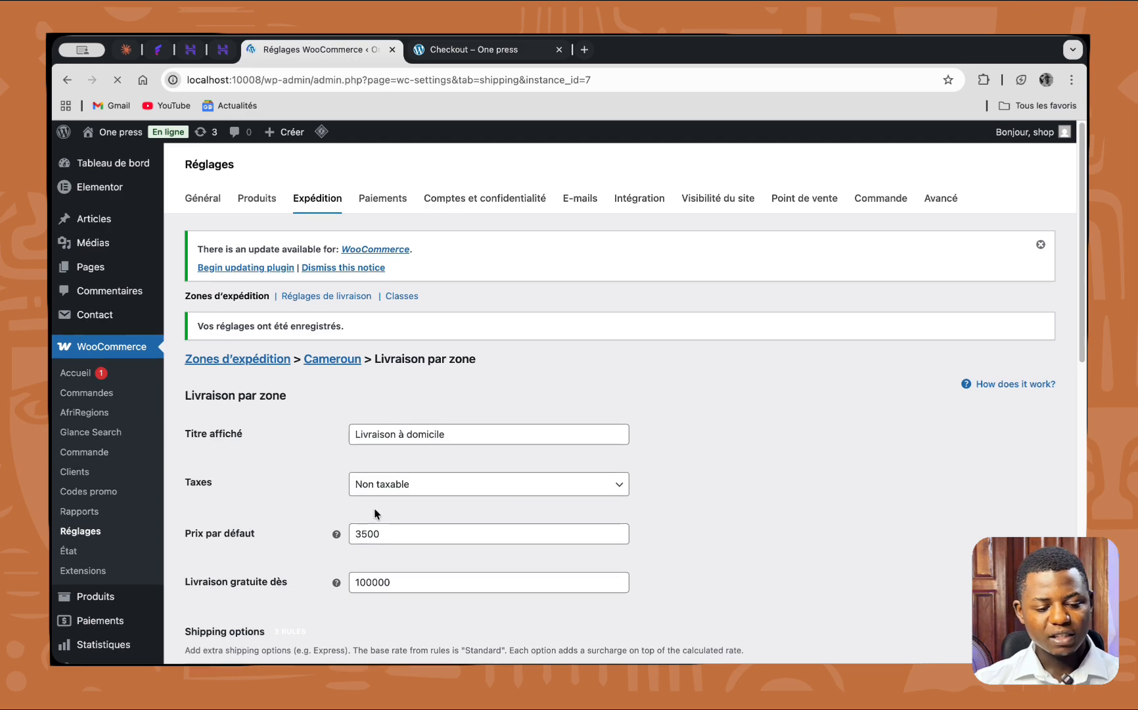
scroll(377, 514, down, 10)
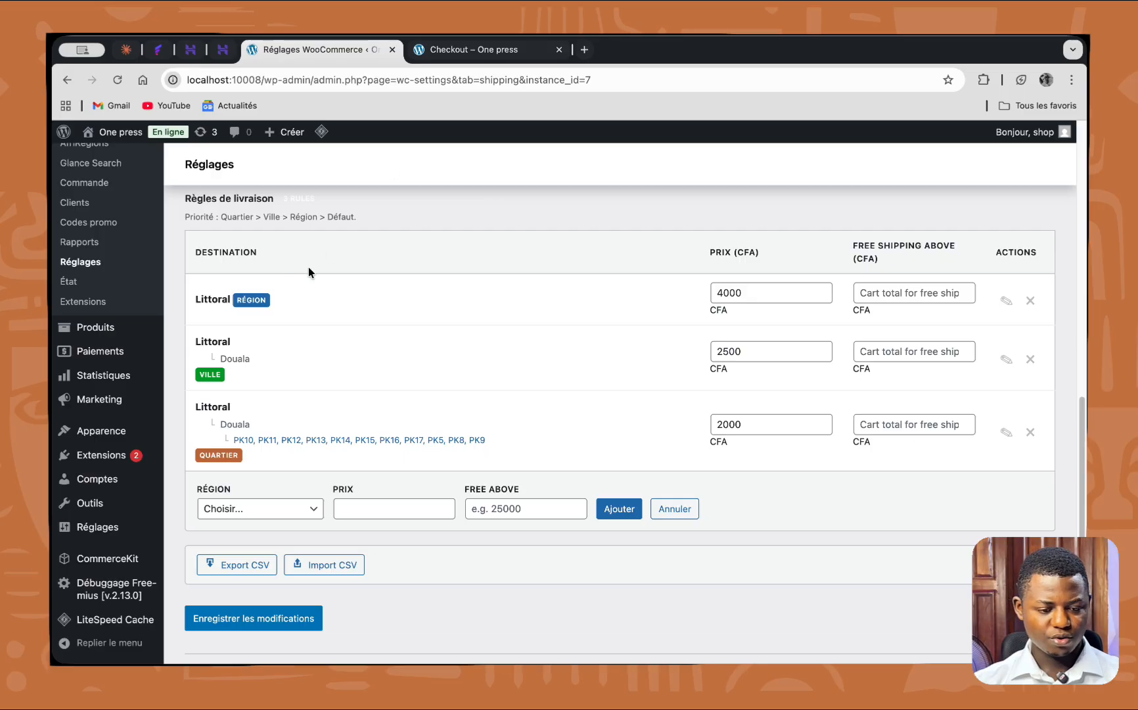
- Reselect Littoral as the checkout's Région / Département and compare its delivery charge with the Littoral region rule
click(471, 52)
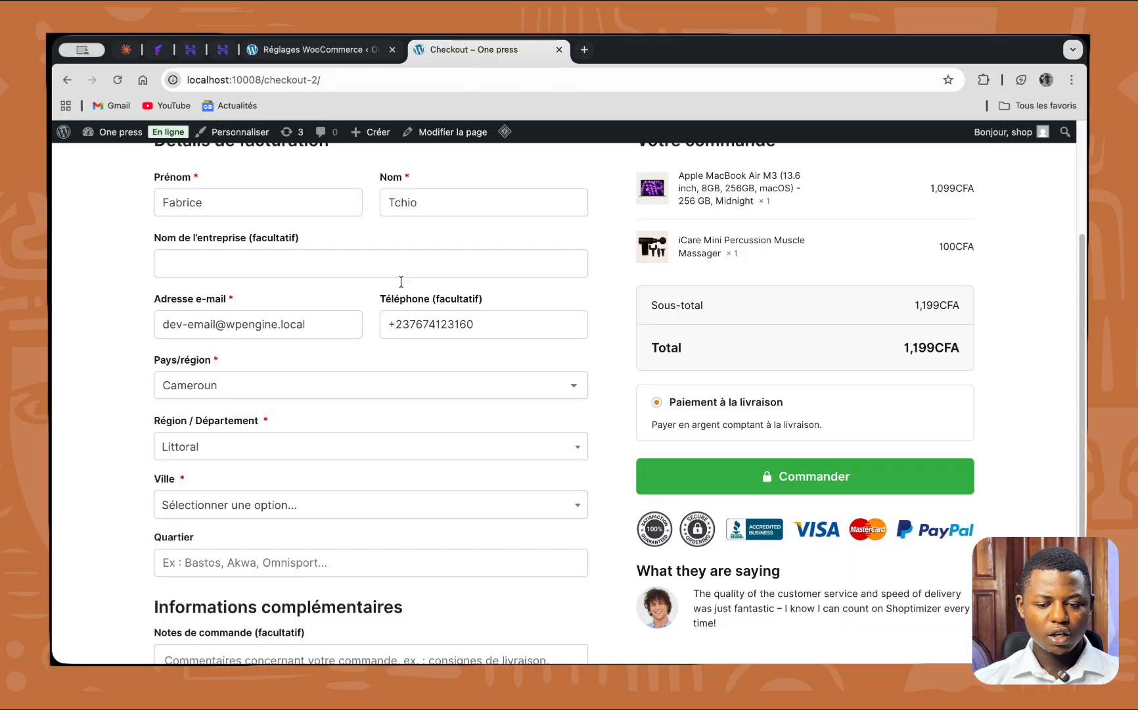
click(368, 446)
click(196, 569)
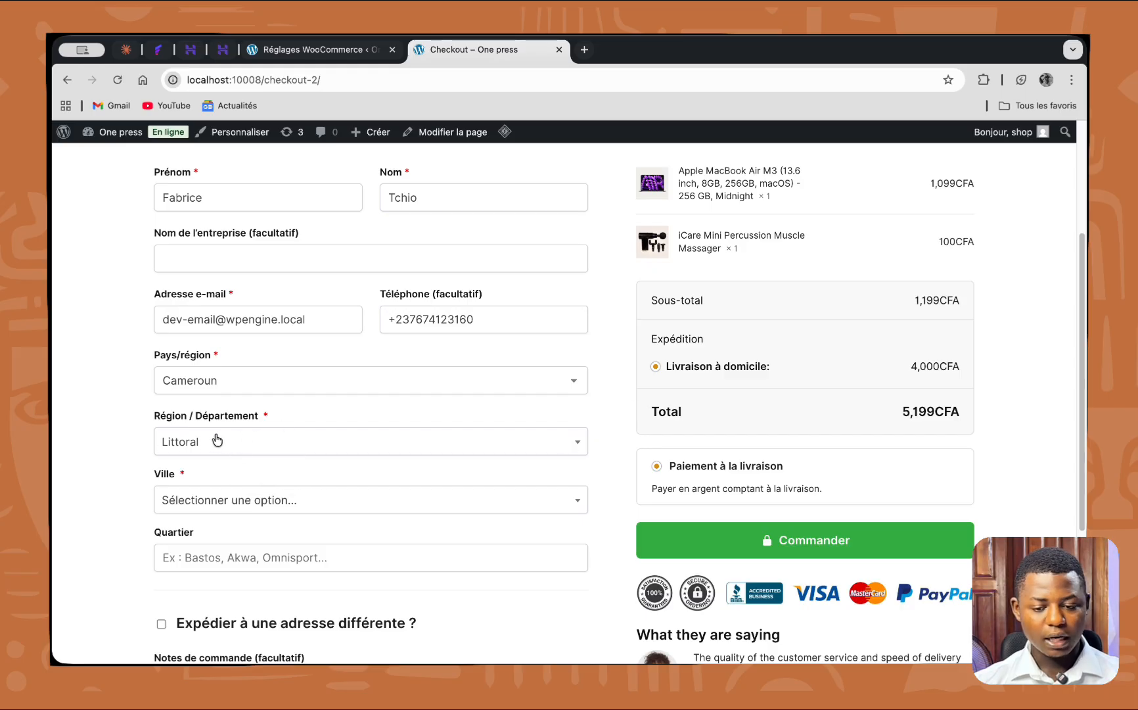
click(309, 53)
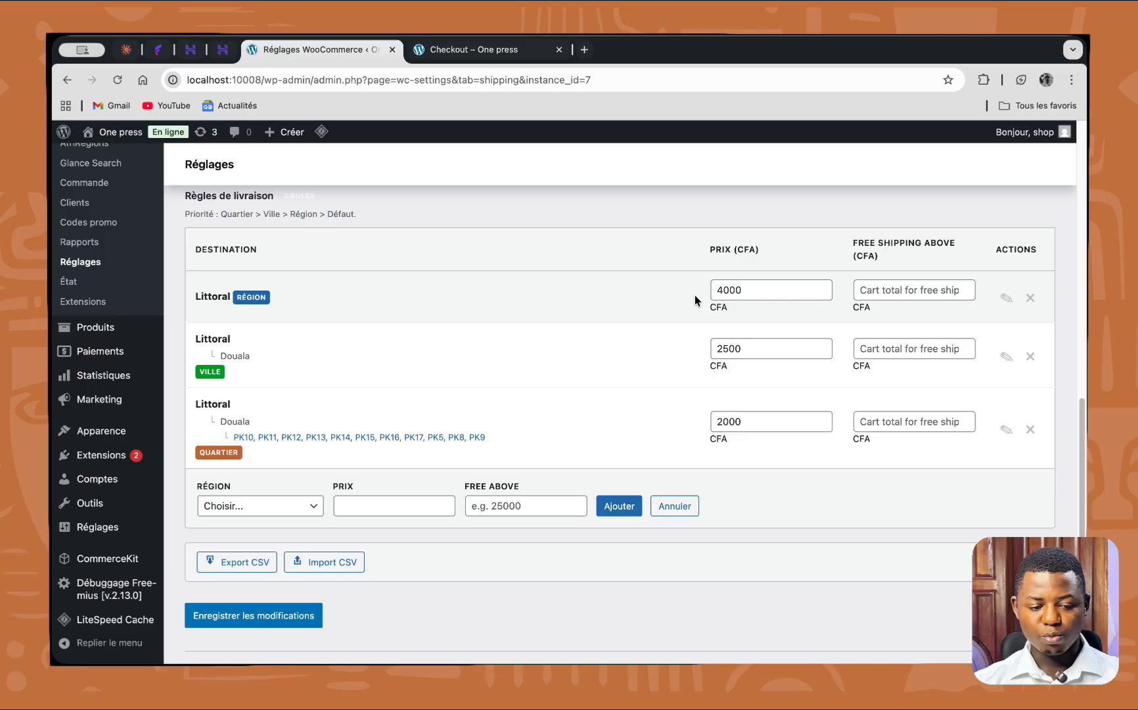
- Change the checkout's Région / Département to Centre, a region without a delivery rule
click(491, 53)
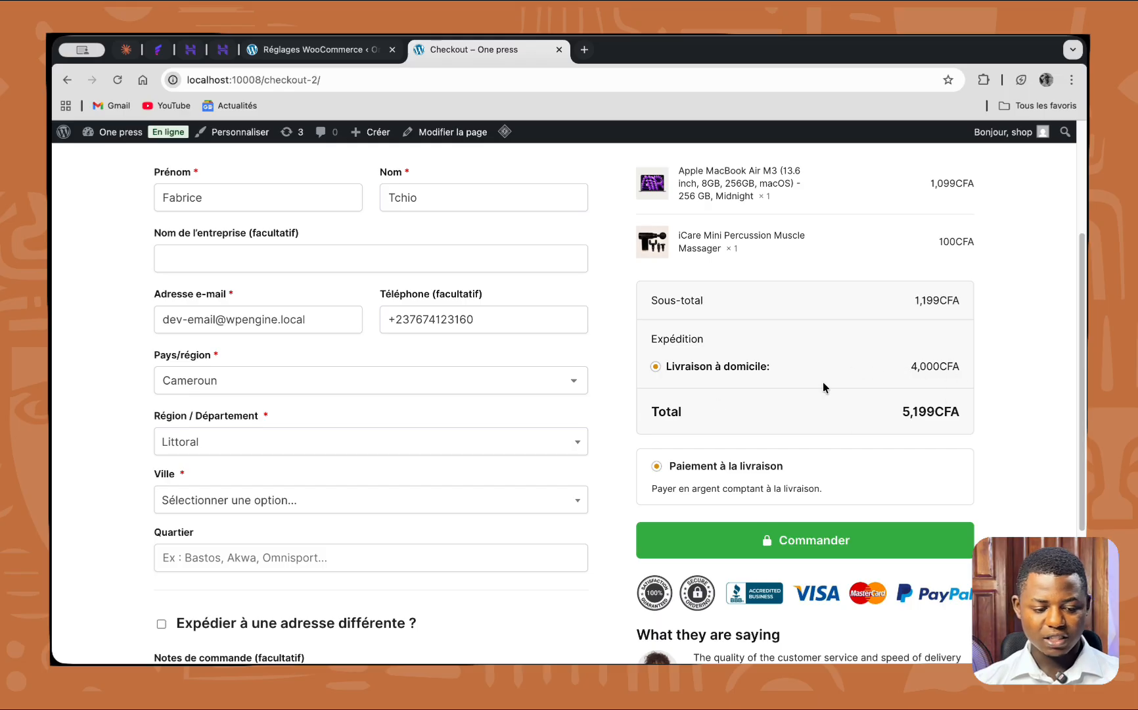
click(227, 453)
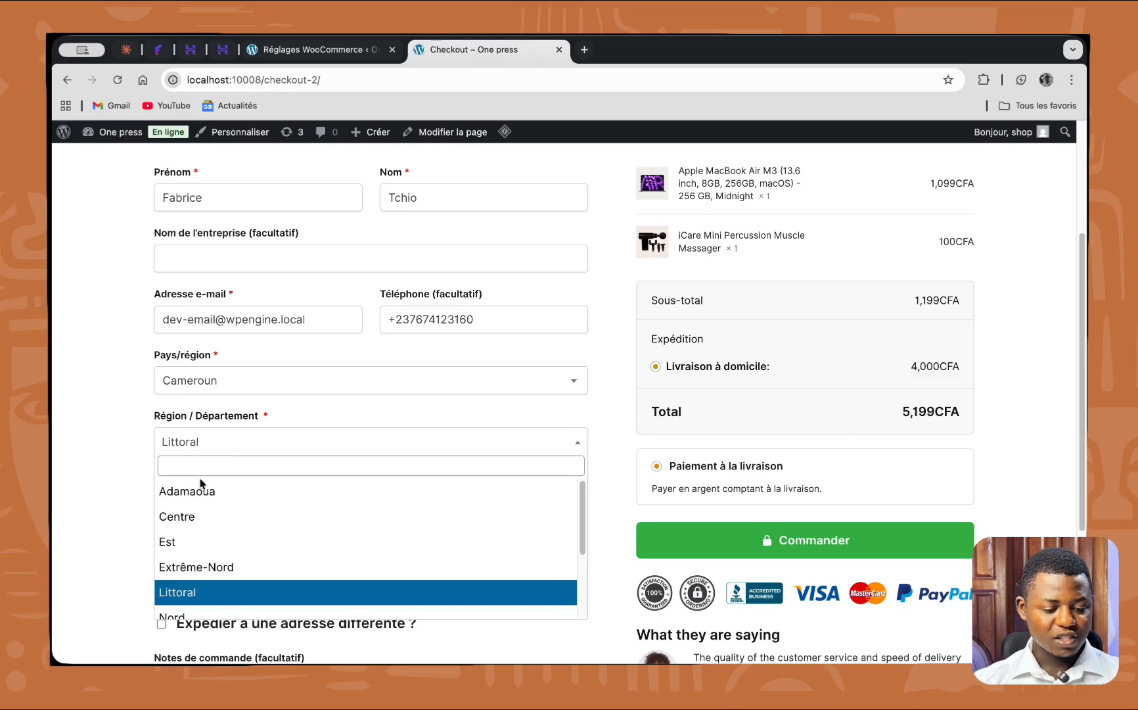
click(205, 518)
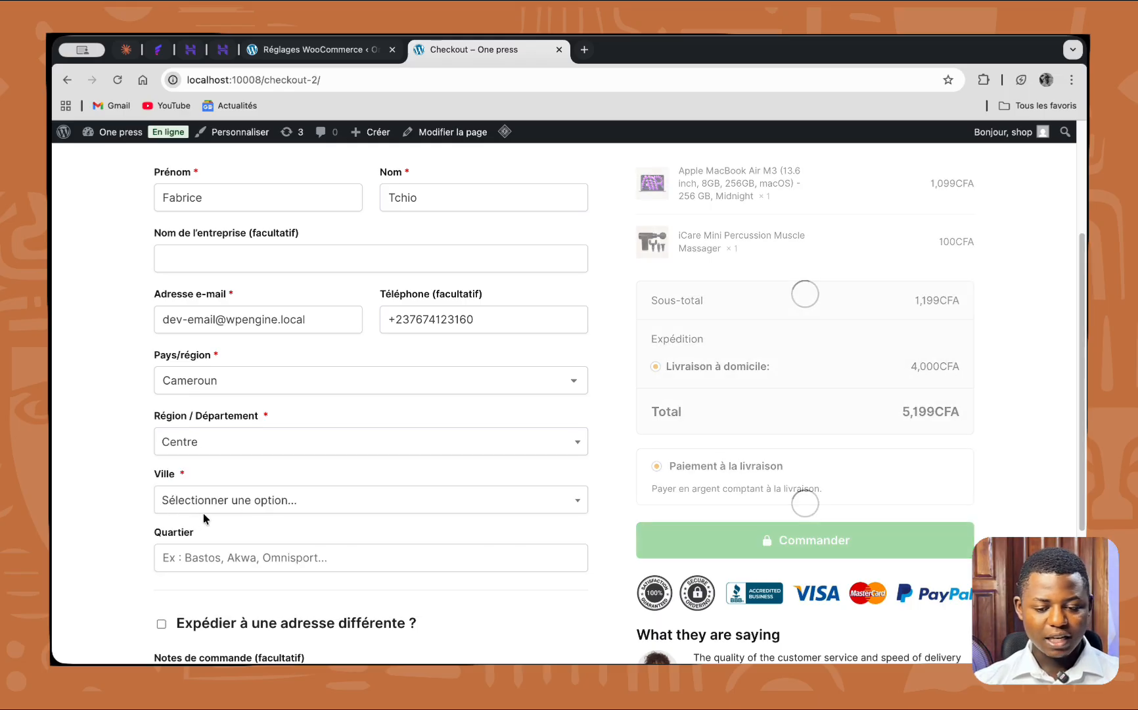
- Clear the Livraison gratuite dès value in the Livraison par zone settings
click(304, 50)
scroll(220, 295, up, 1)
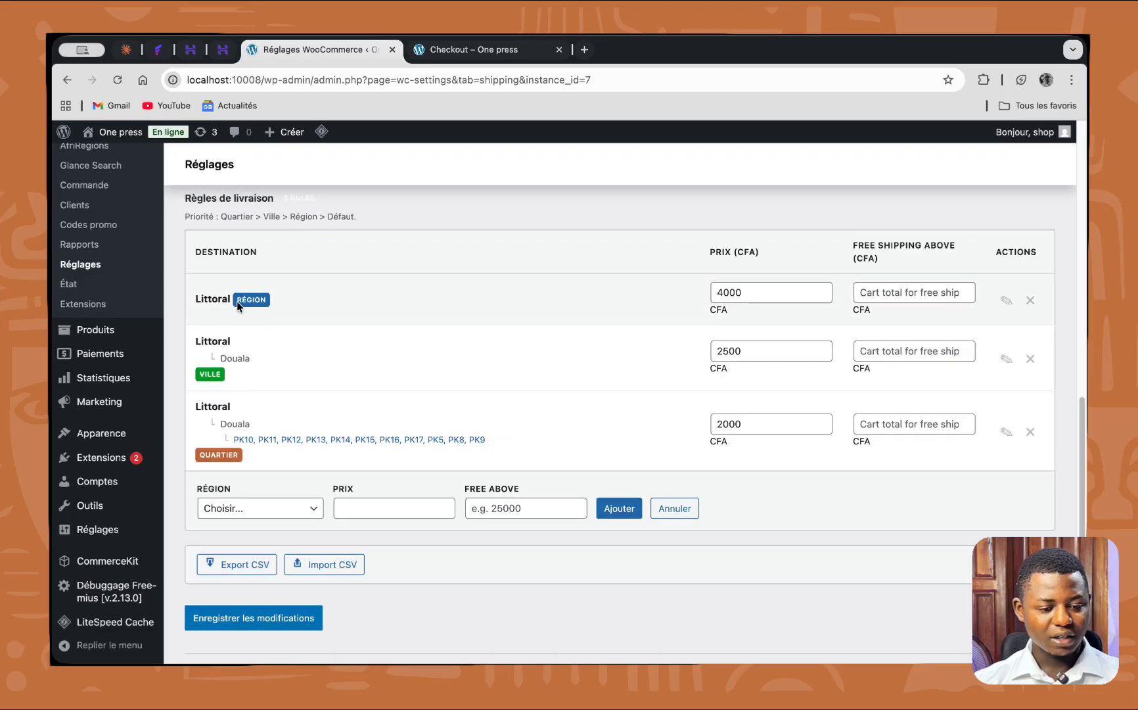
scroll(283, 381, up, 10)
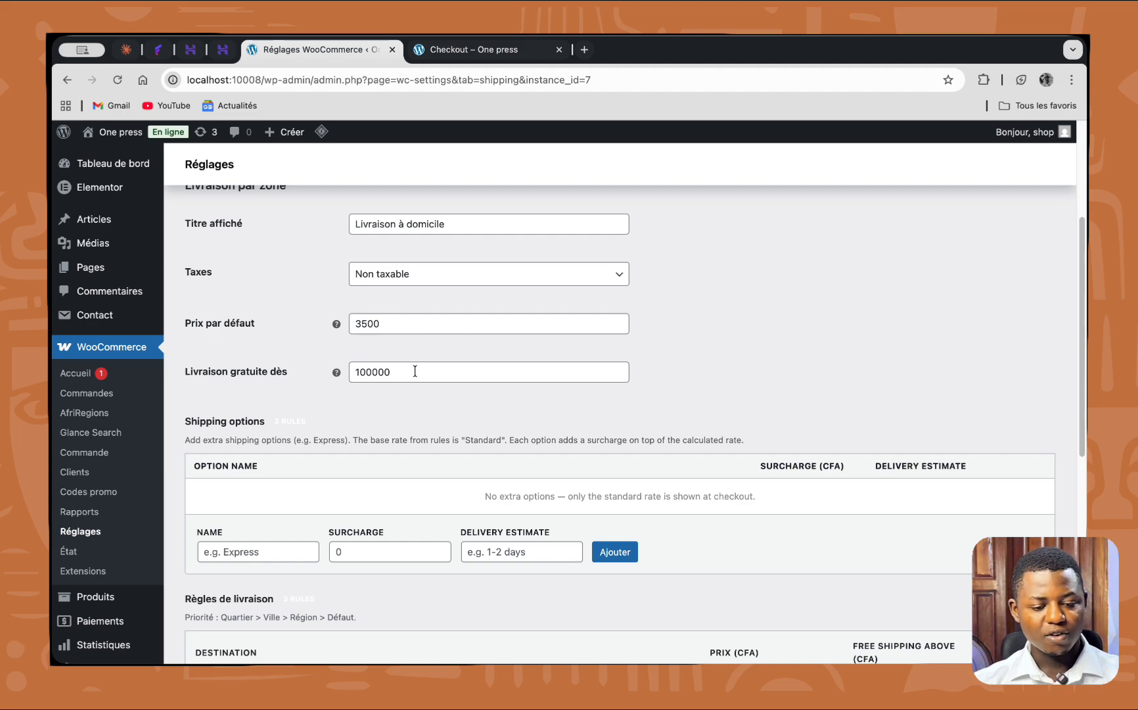
double_click(362, 372)
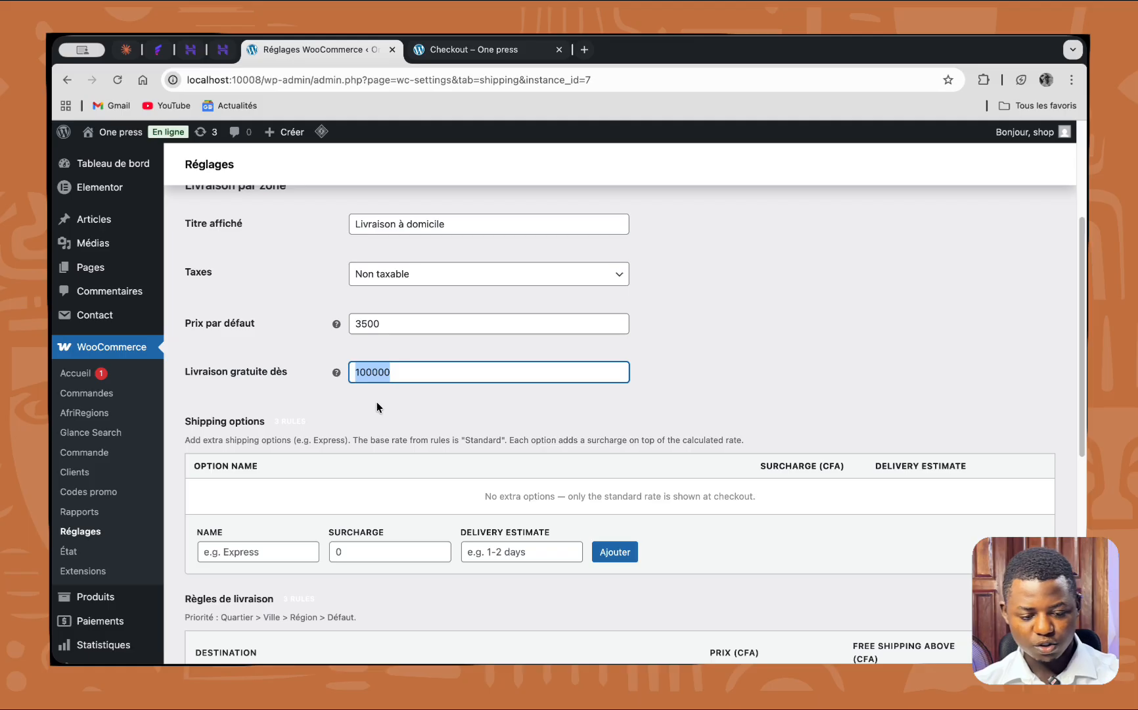
key(BackSpace)
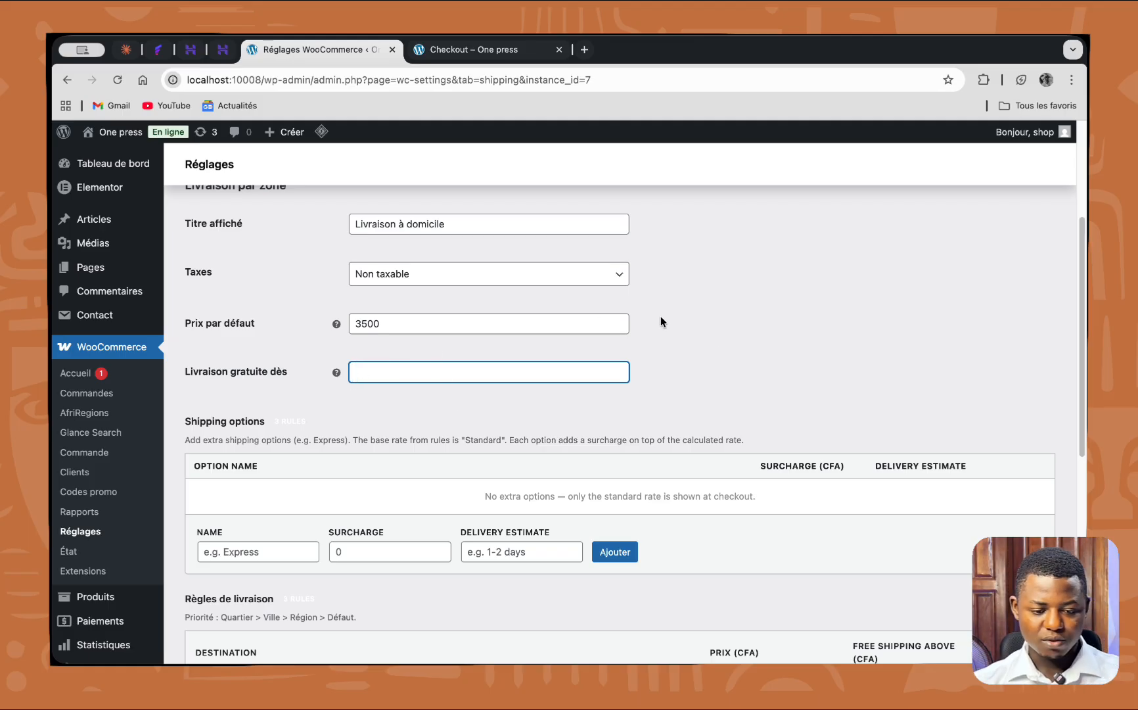
click(759, 339)
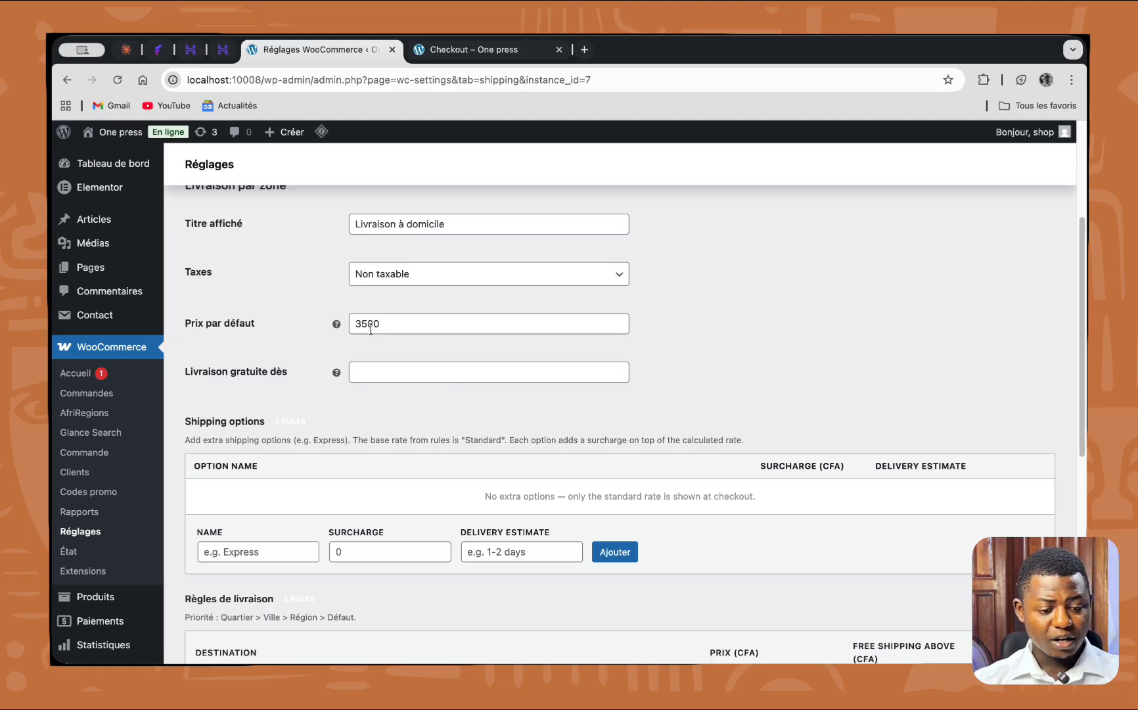
- Compare the checkout's delivery charge for Centre with the Prix par défaut and the Règles de livraison
click(488, 61)
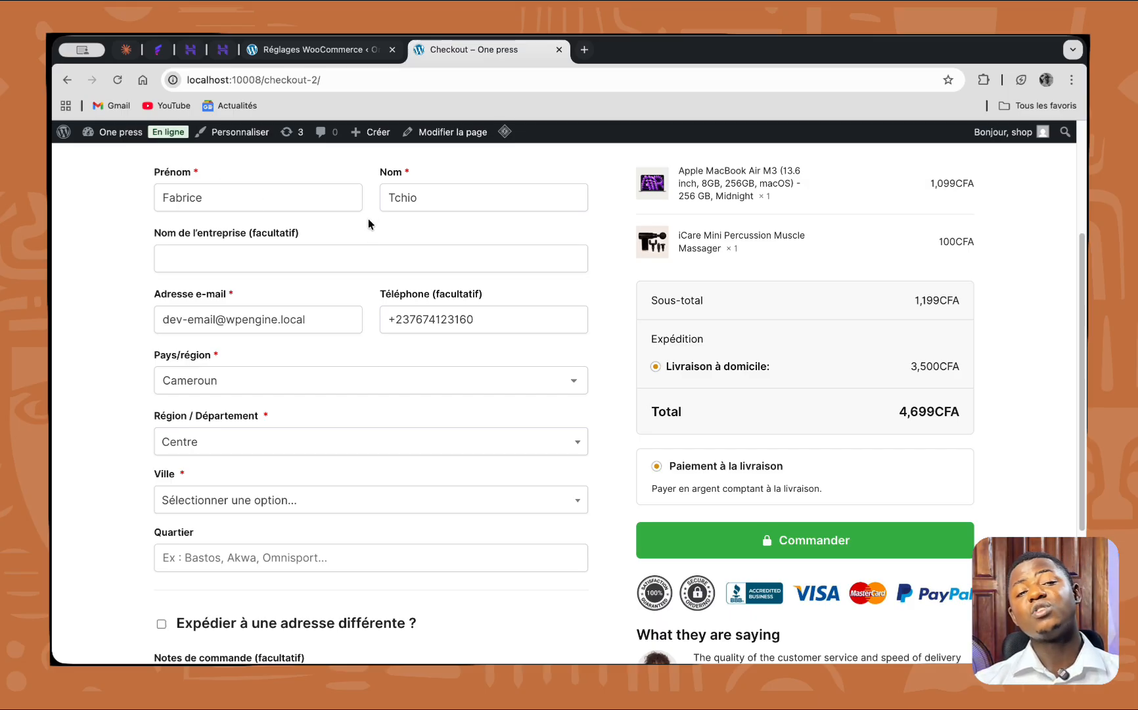
click(321, 49)
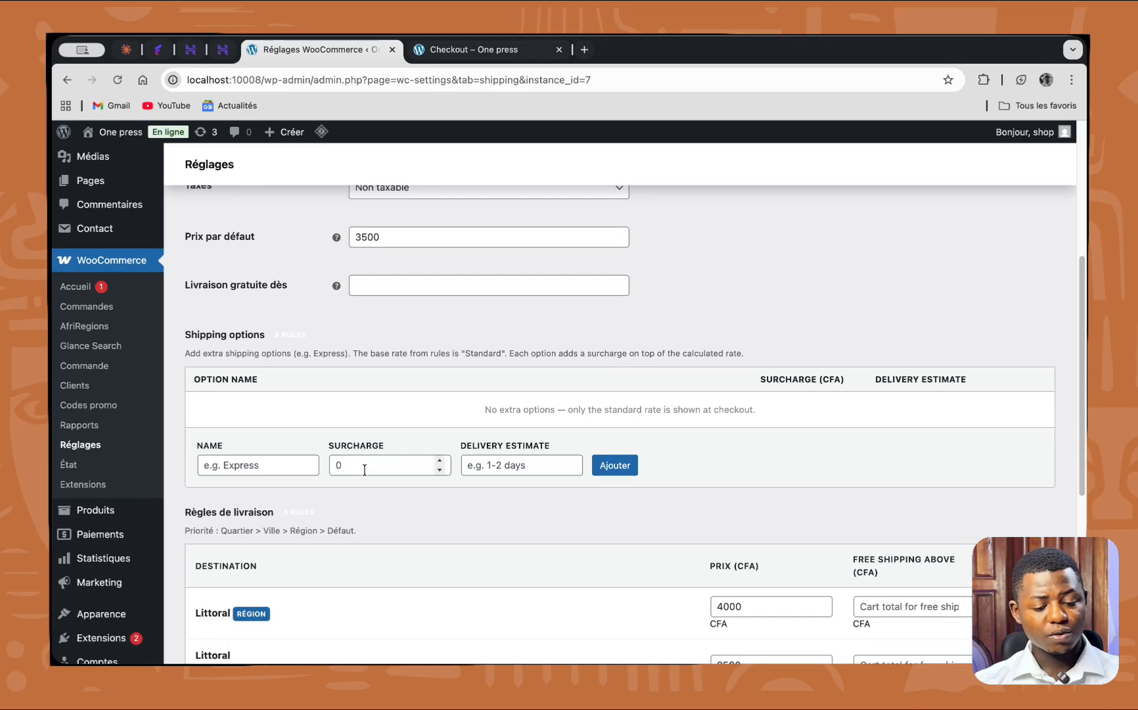
scroll(364, 470, down, 6)
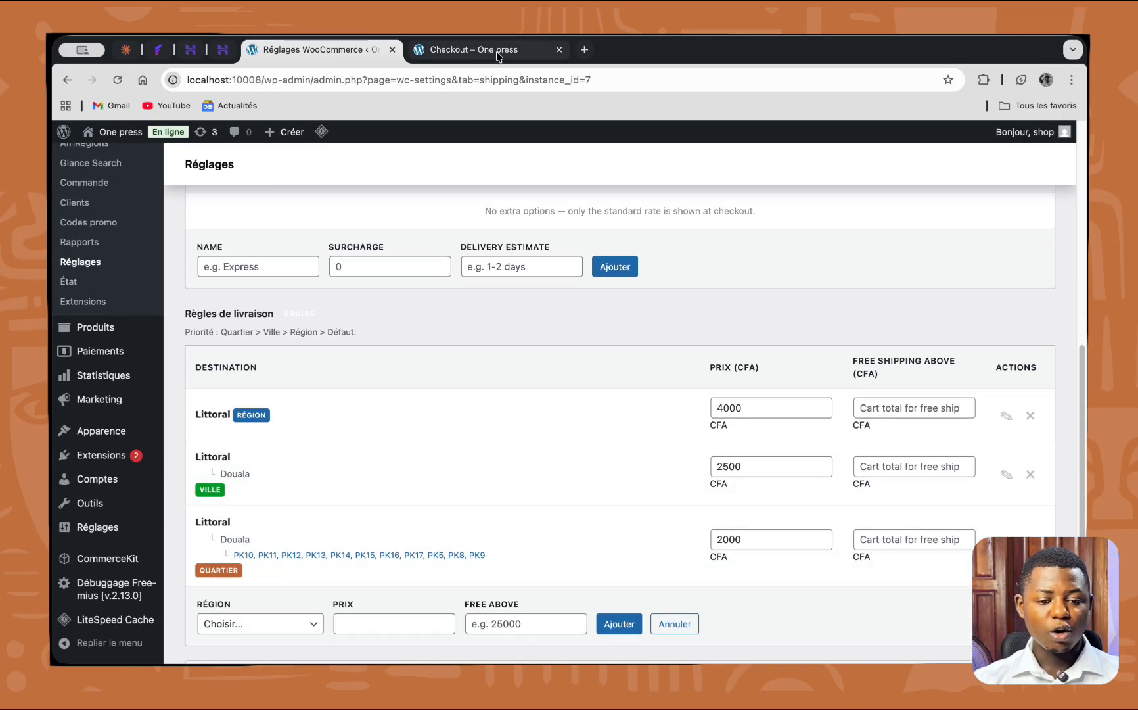
click(467, 49)
scroll(902, 308, up, 2)
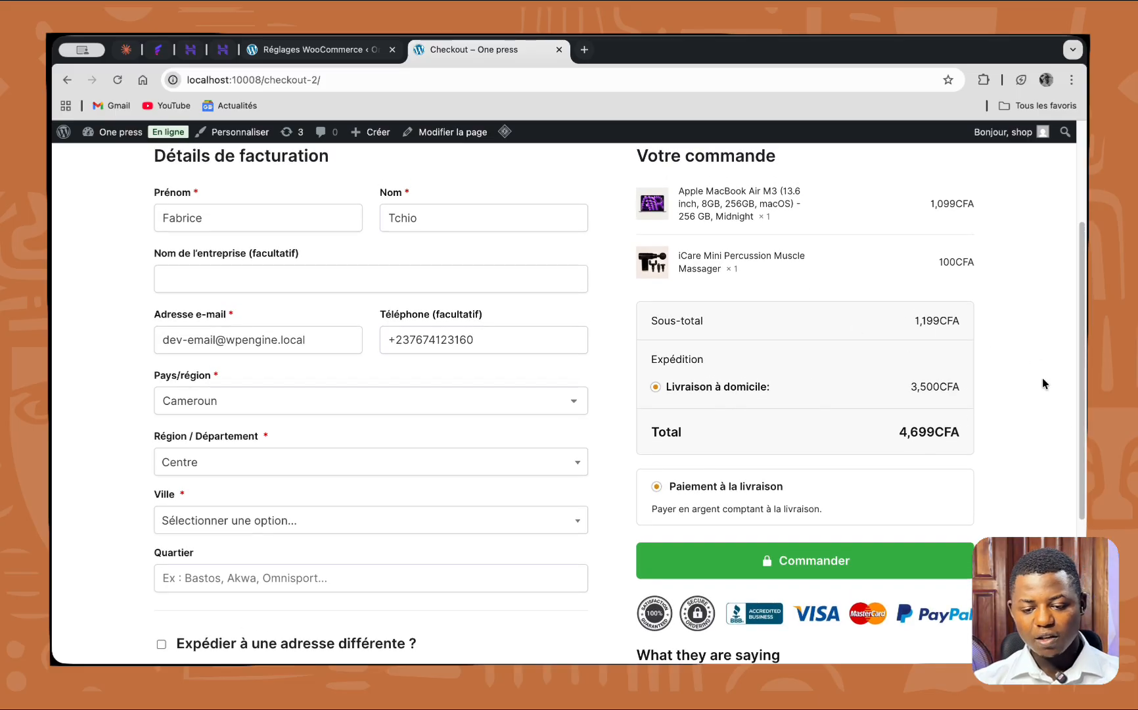
click(311, 50)
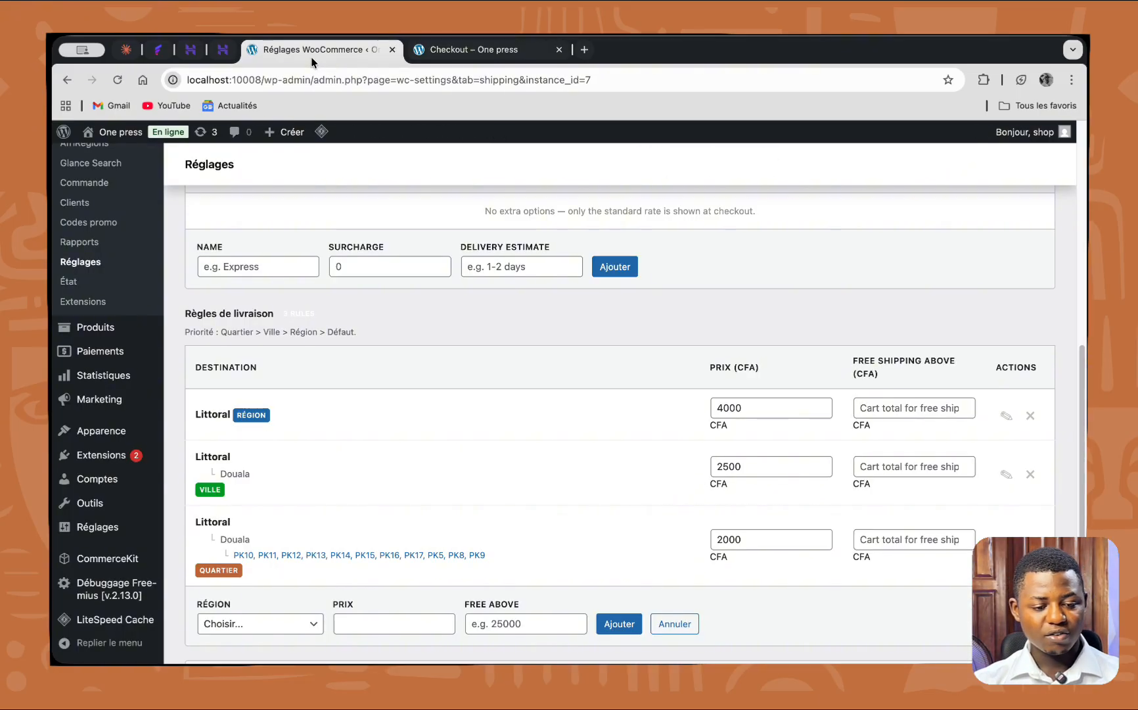
scroll(397, 505, up, 10)
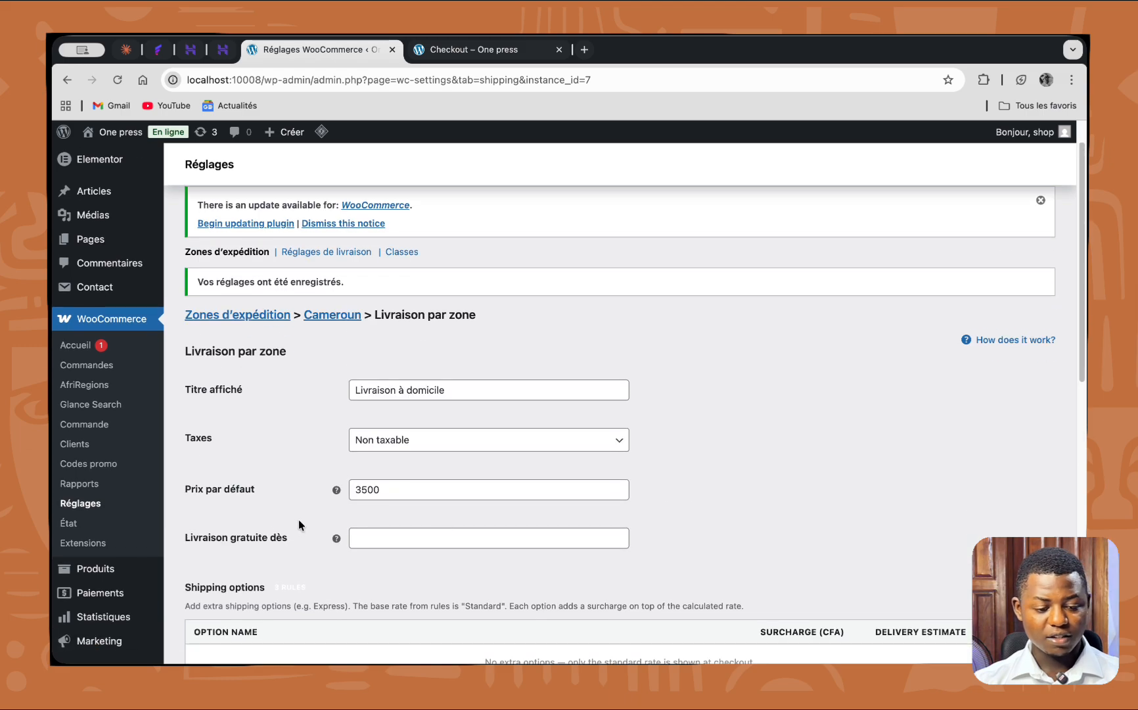
scroll(460, 493, down, 1)
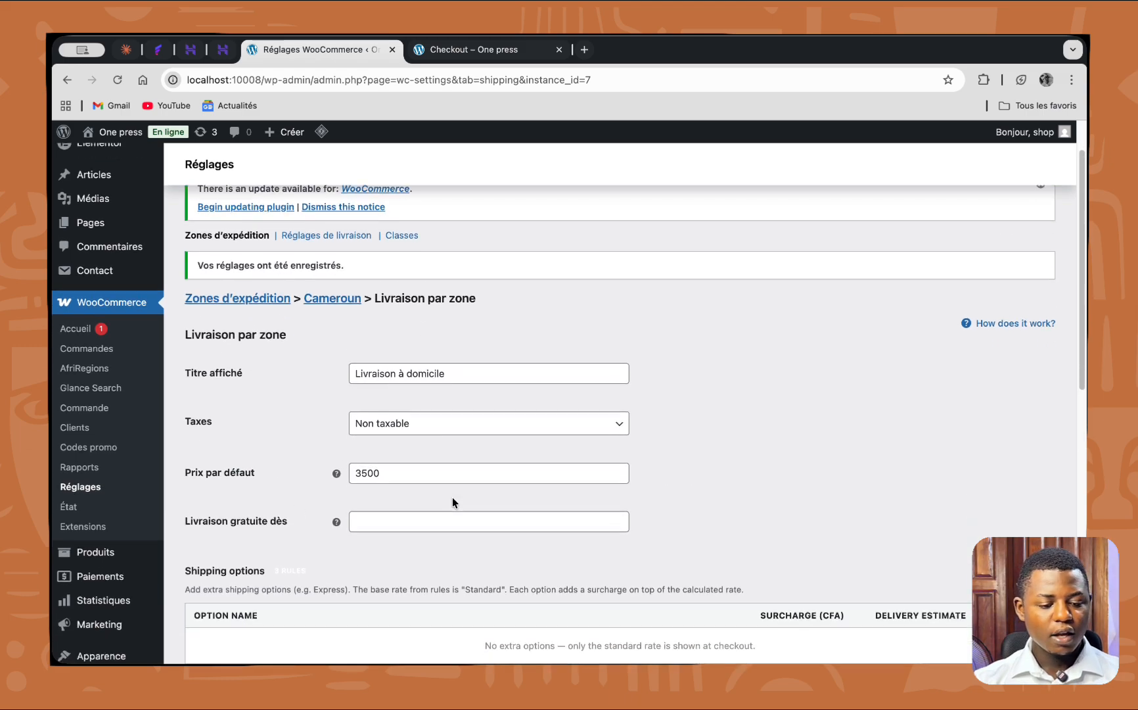
- In the checkout, set Région / Département to Littoral and Ville to Douala
scroll(453, 502, down, 8)
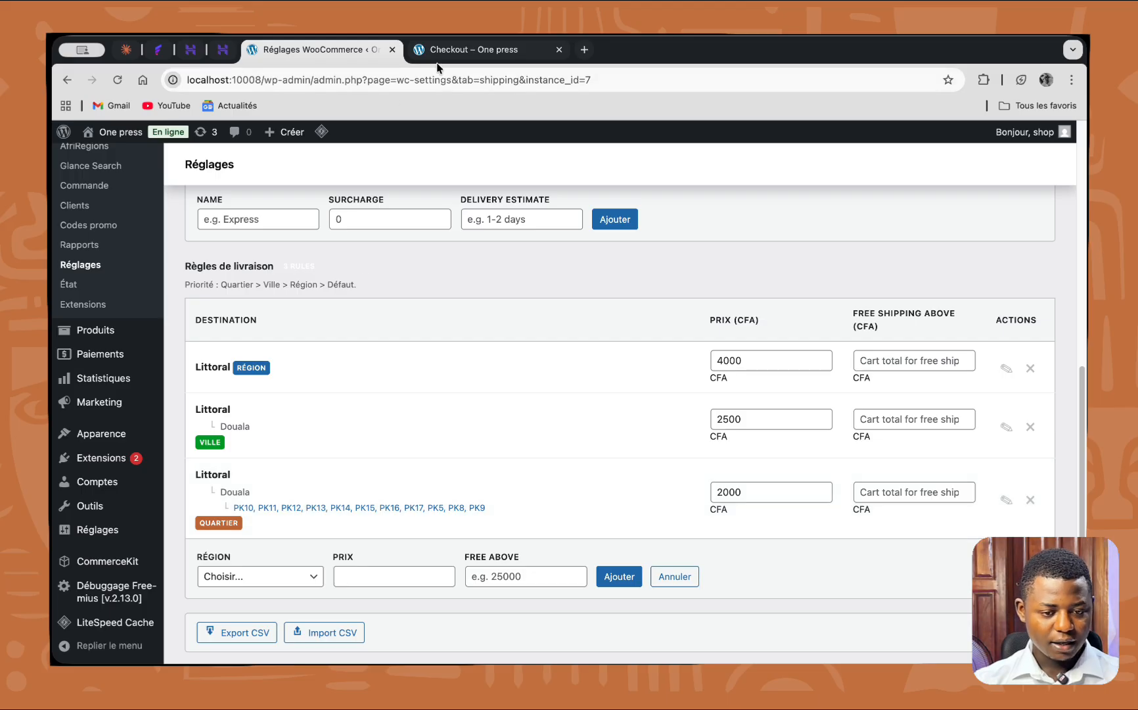
click(460, 50)
scroll(213, 490, down, 1)
click(208, 461)
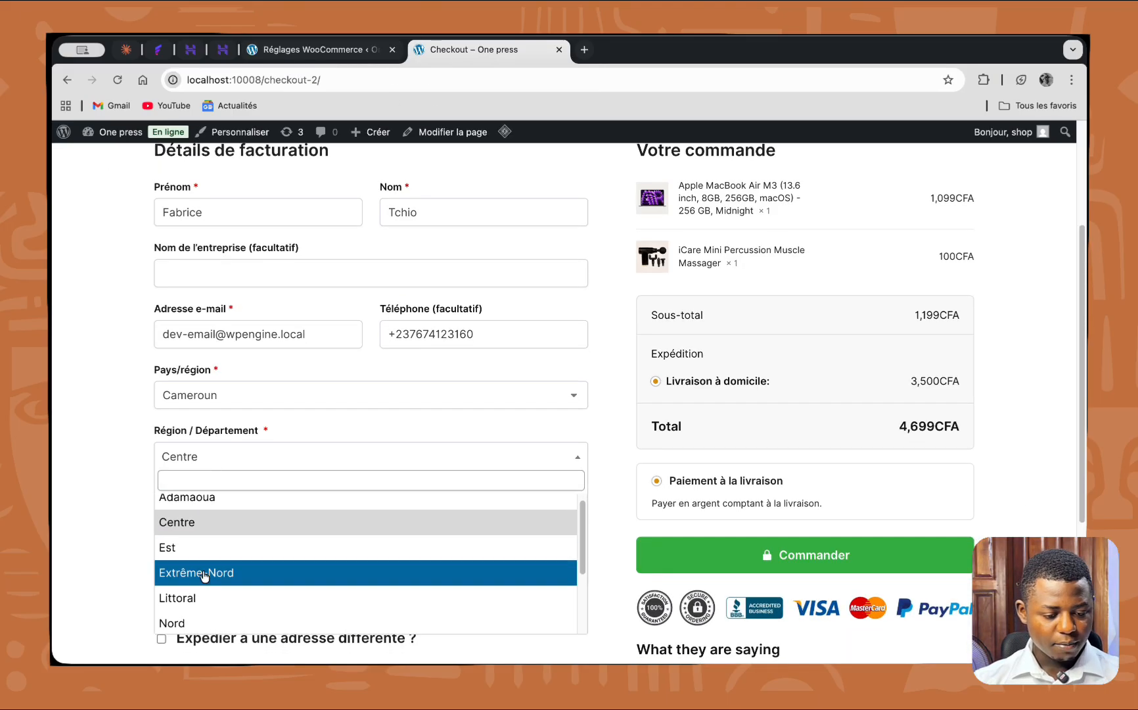
click(191, 606)
scroll(314, 394, down, 3)
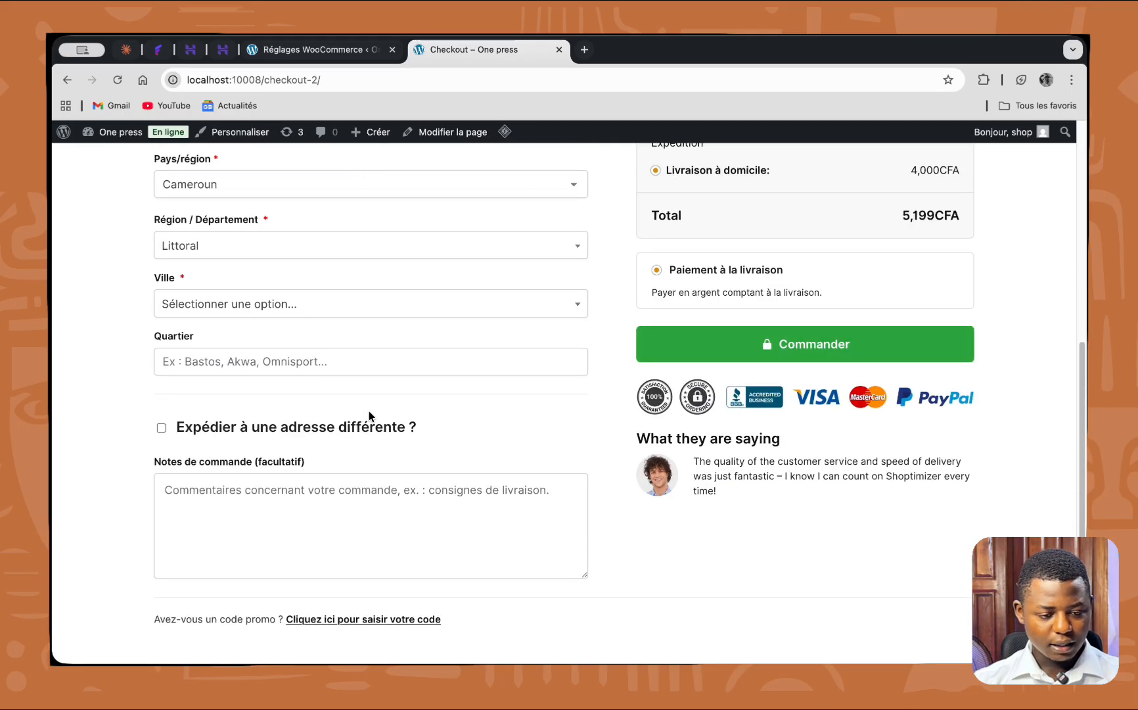
click(200, 305)
click(184, 411)
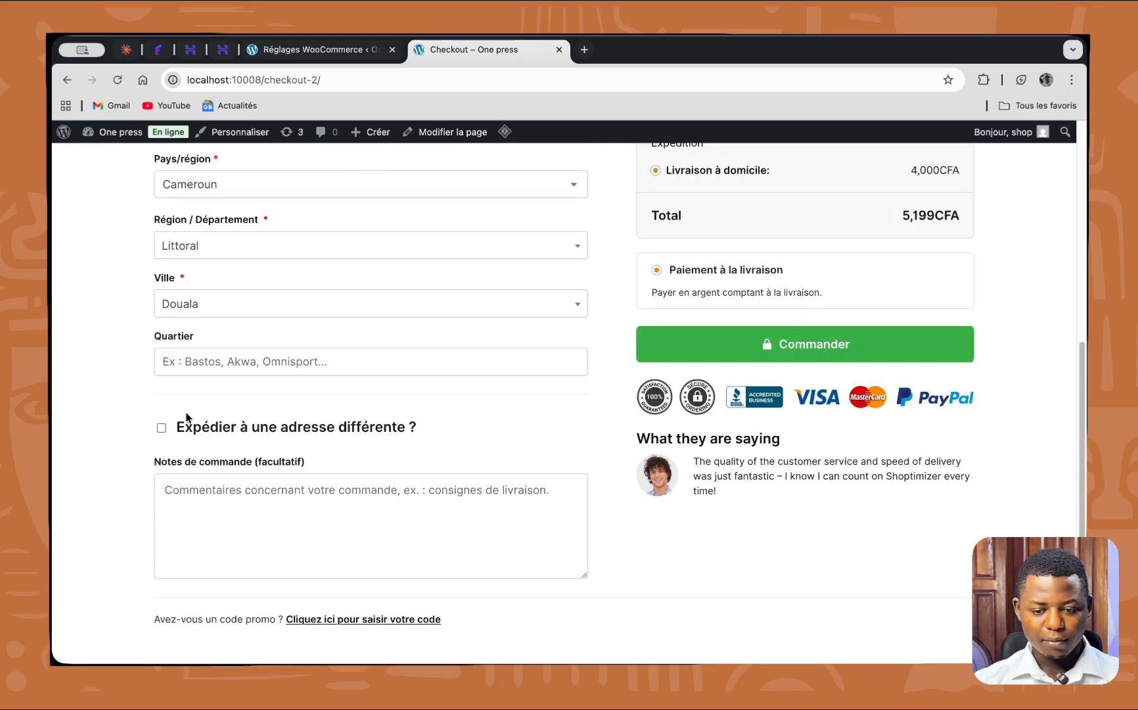
- Compare the checkout's delivery charge for Douala with the Prix of the Douala city rule in Règles de livraison
scroll(974, 319, up, 2)
scroll(920, 325, up, 1)
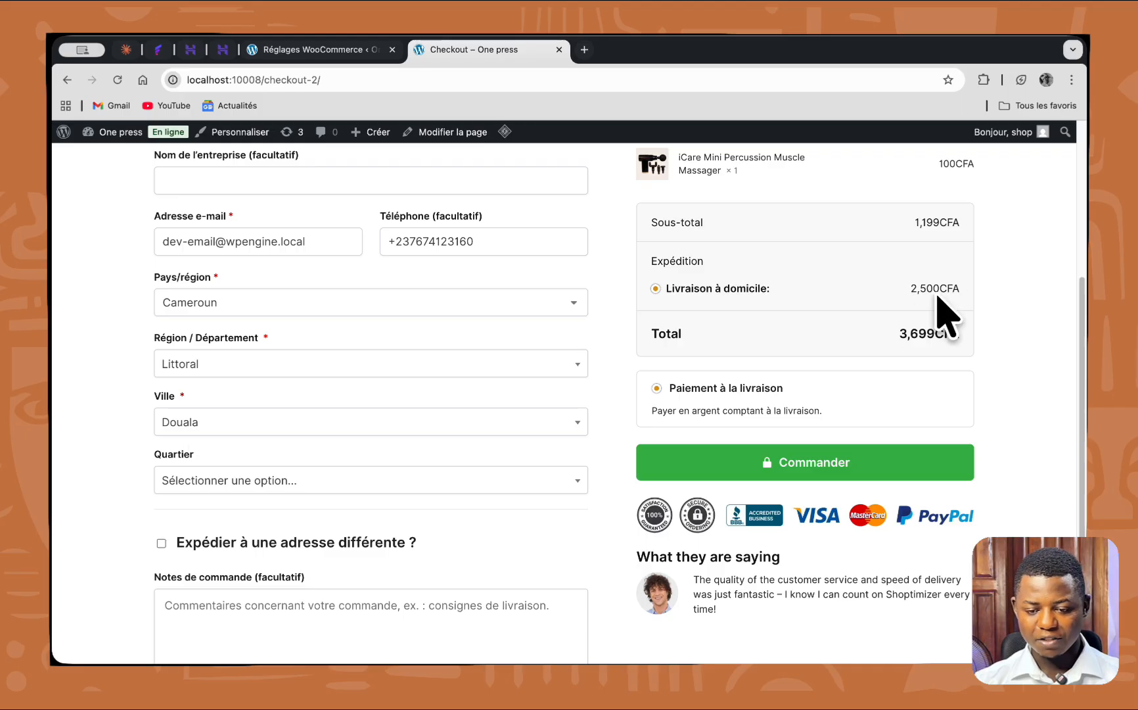
click(313, 47)
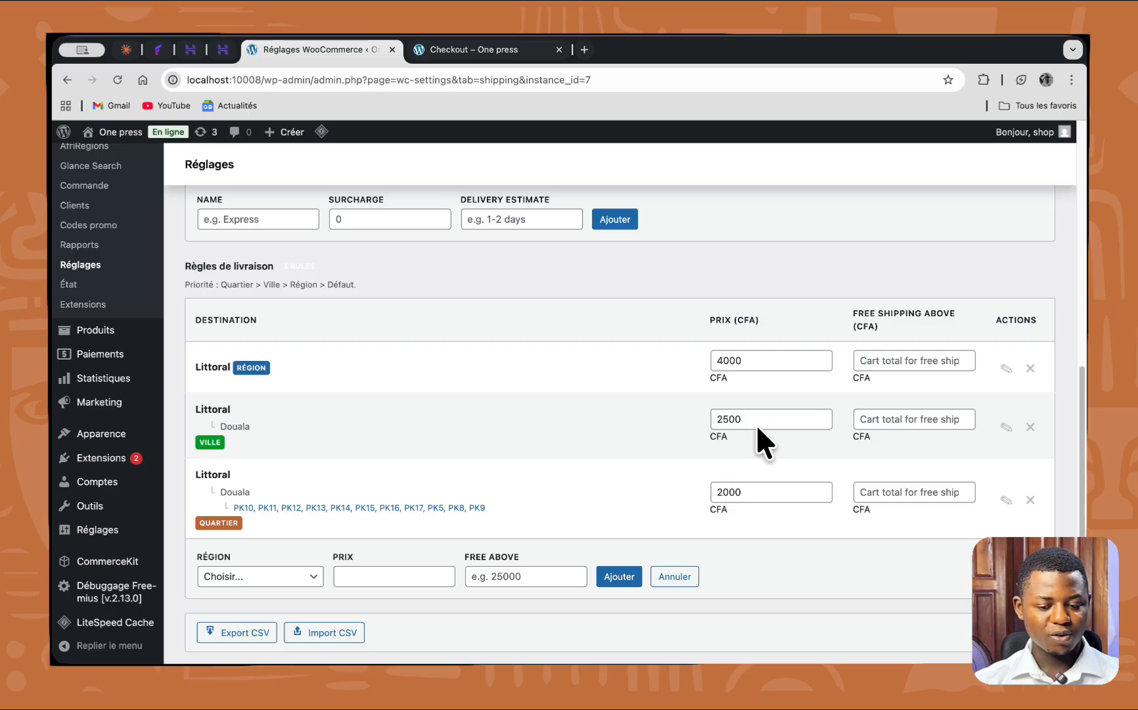
drag(737, 420, 684, 431)
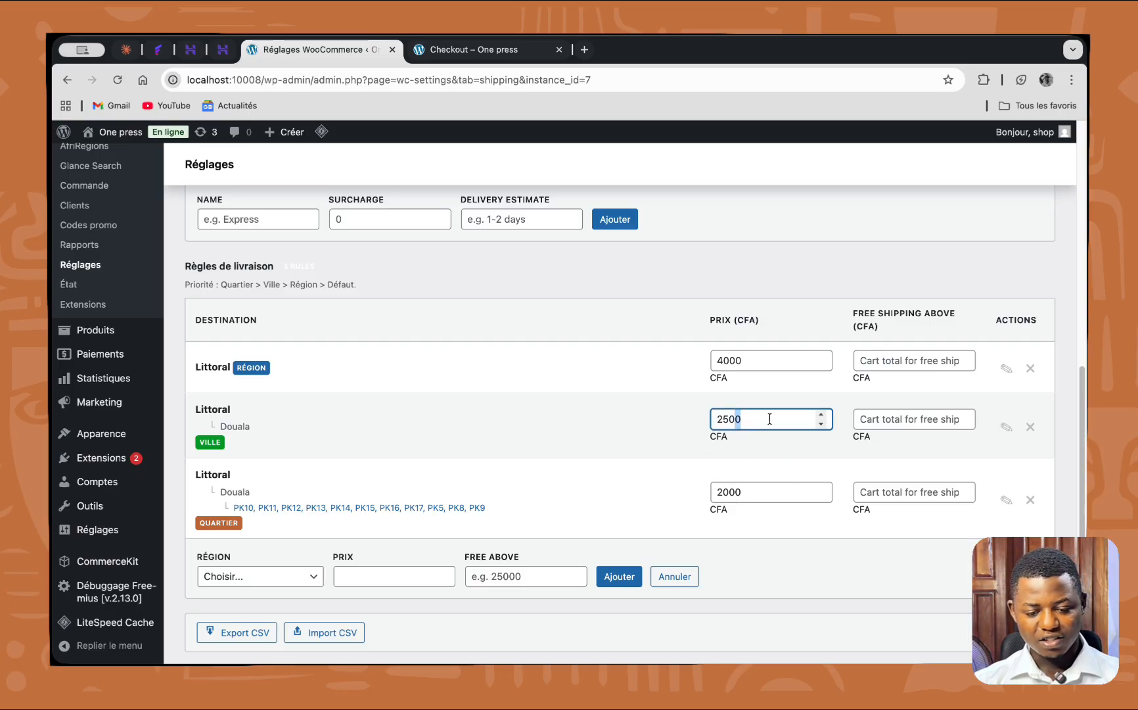
drag(765, 419, 711, 423)
- Return to the checkout and choose Yassa as the Quartier, a neighbourhood without its own delivery rule
click(450, 51)
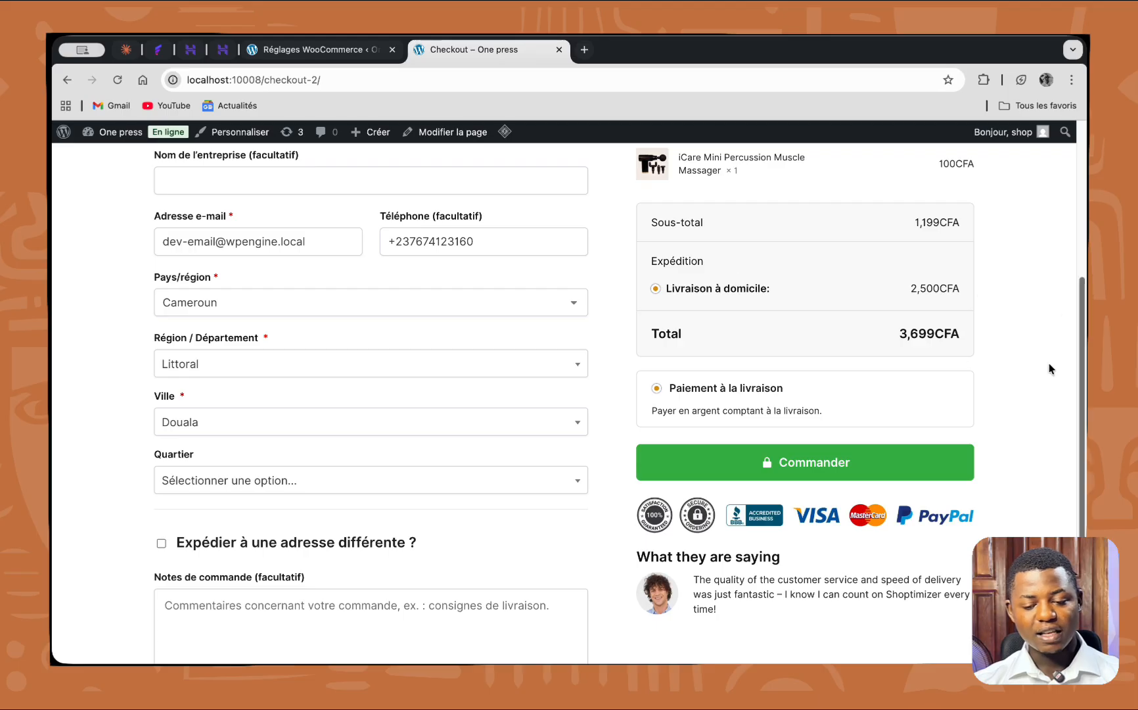
click(256, 486)
scroll(262, 608, down, 5)
scroll(261, 608, down, 5)
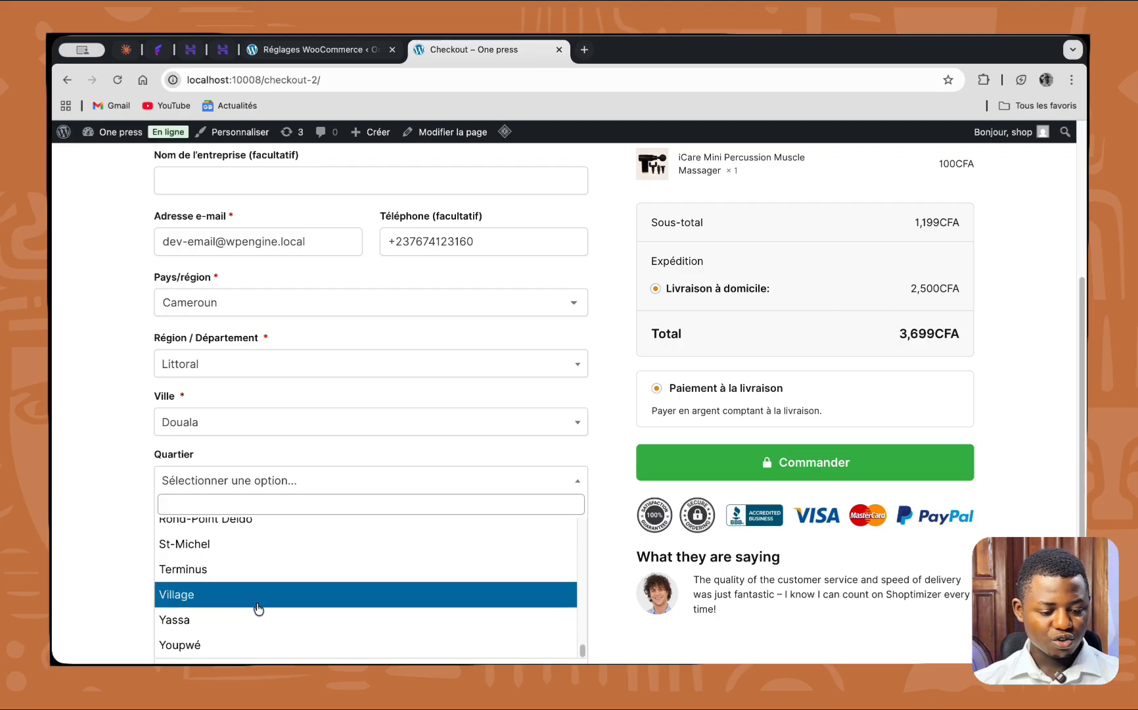
scroll(226, 600, down, 1)
click(194, 603)
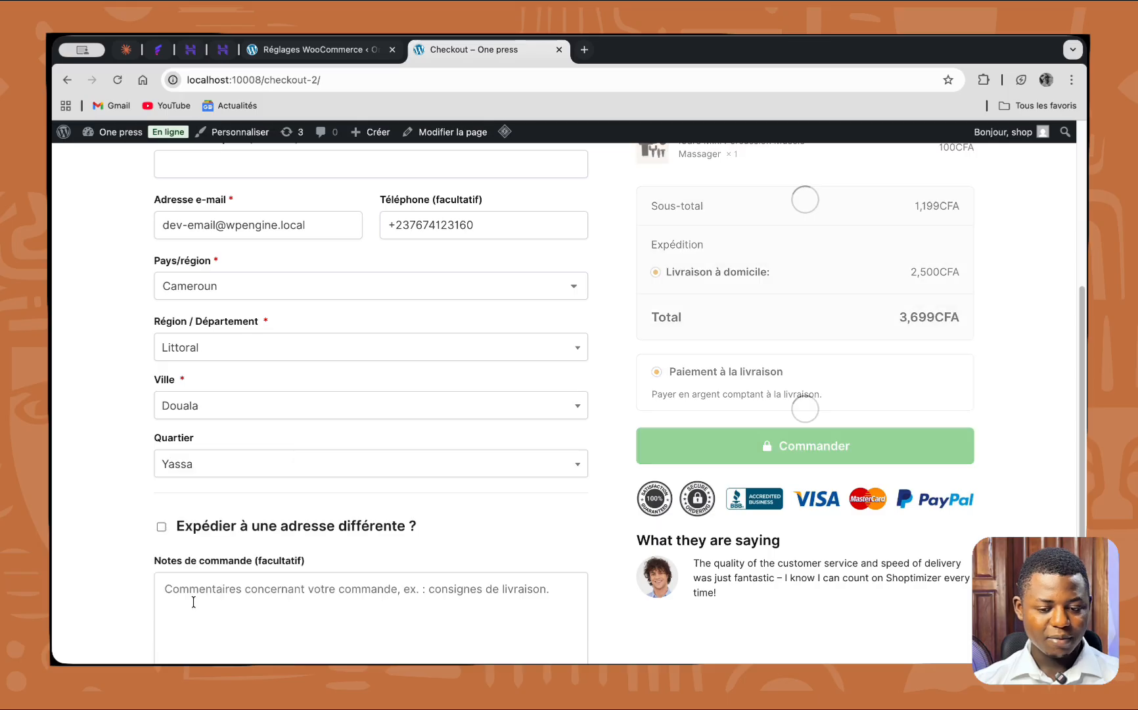
- Compare the checkout's delivery charge for Yassa with the city and quartier rules in Règles de livraison
click(316, 52)
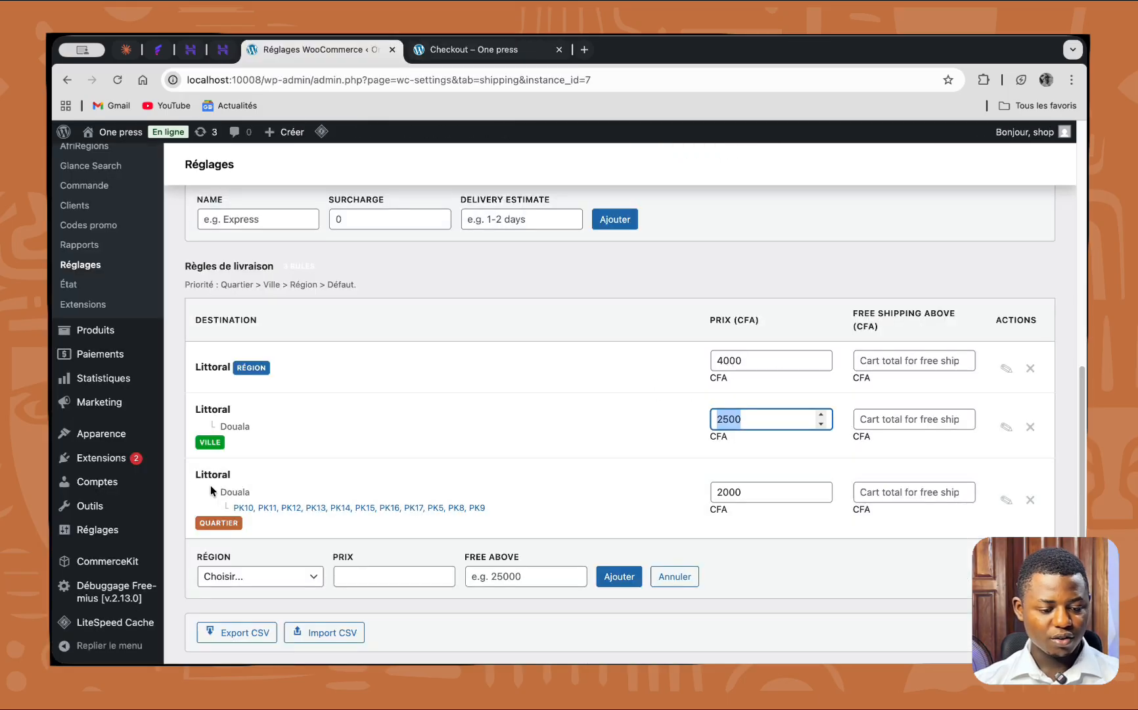
scroll(337, 480, down, 1)
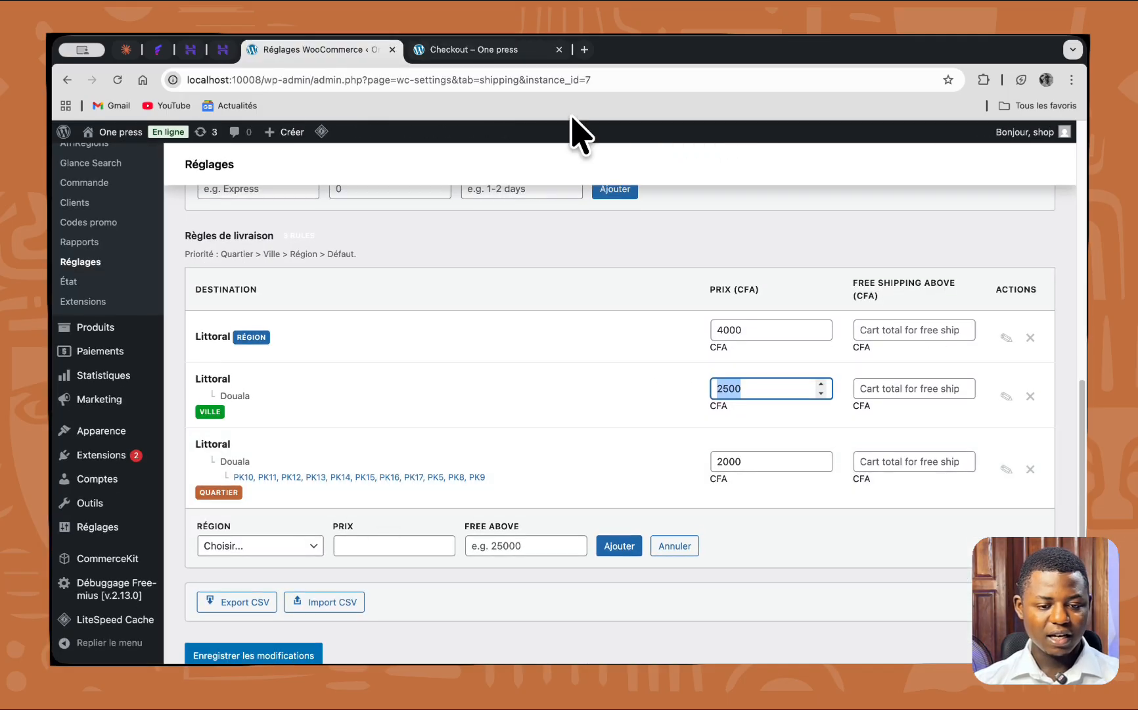
click(516, 54)
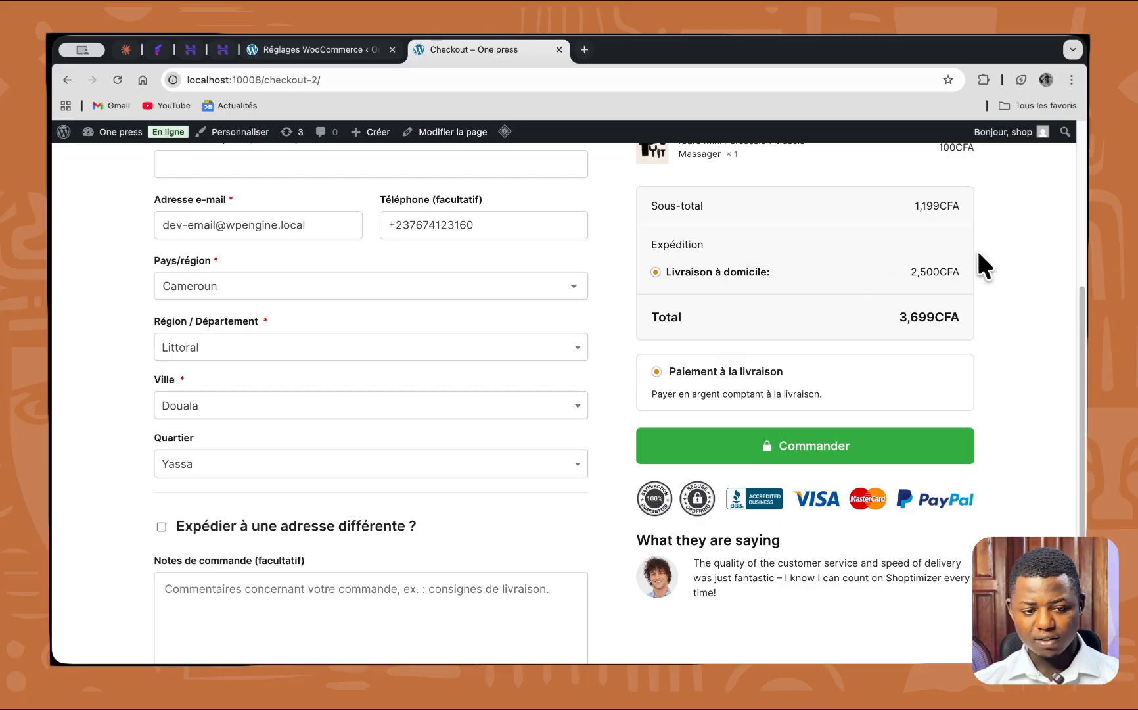
click(315, 58)
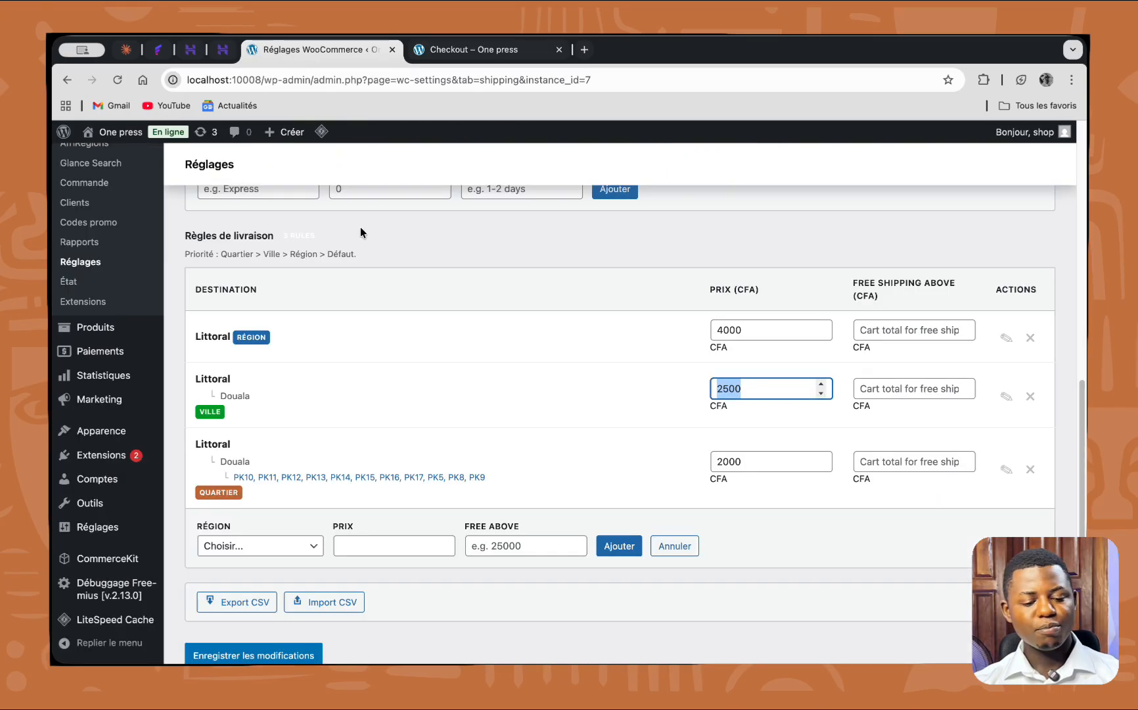
scroll(273, 369, down, 3)
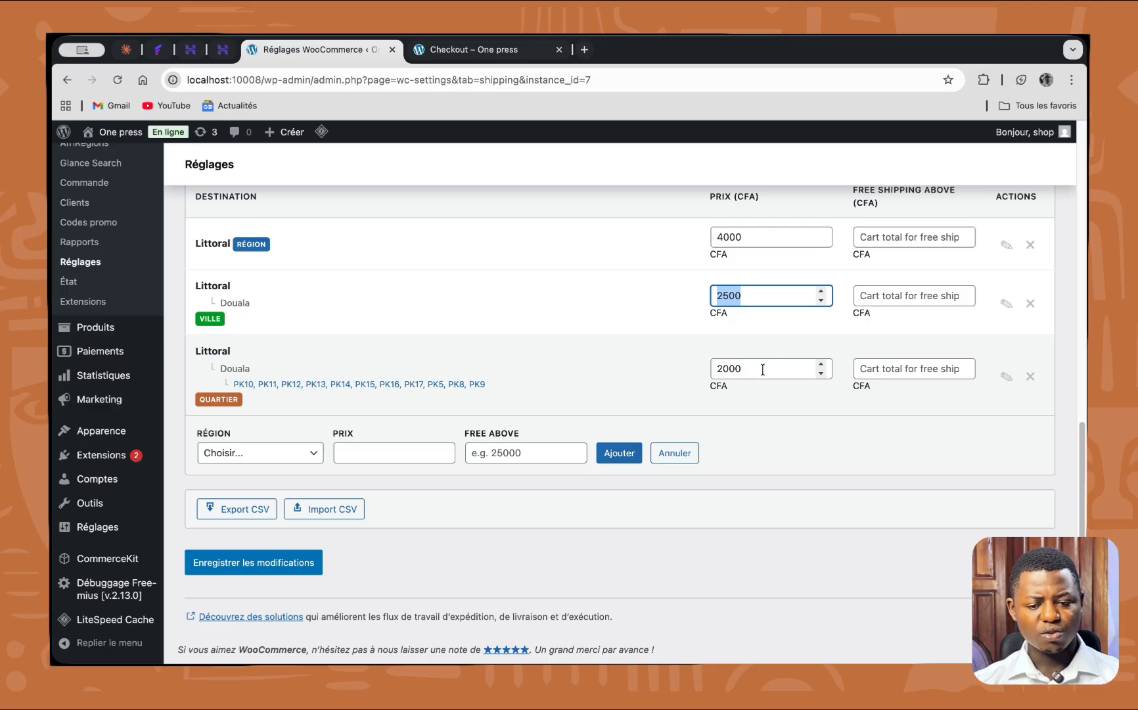
- Change the checkout's Quartier to PK8, a neighbourhood covered by the quartier rule
click(498, 58)
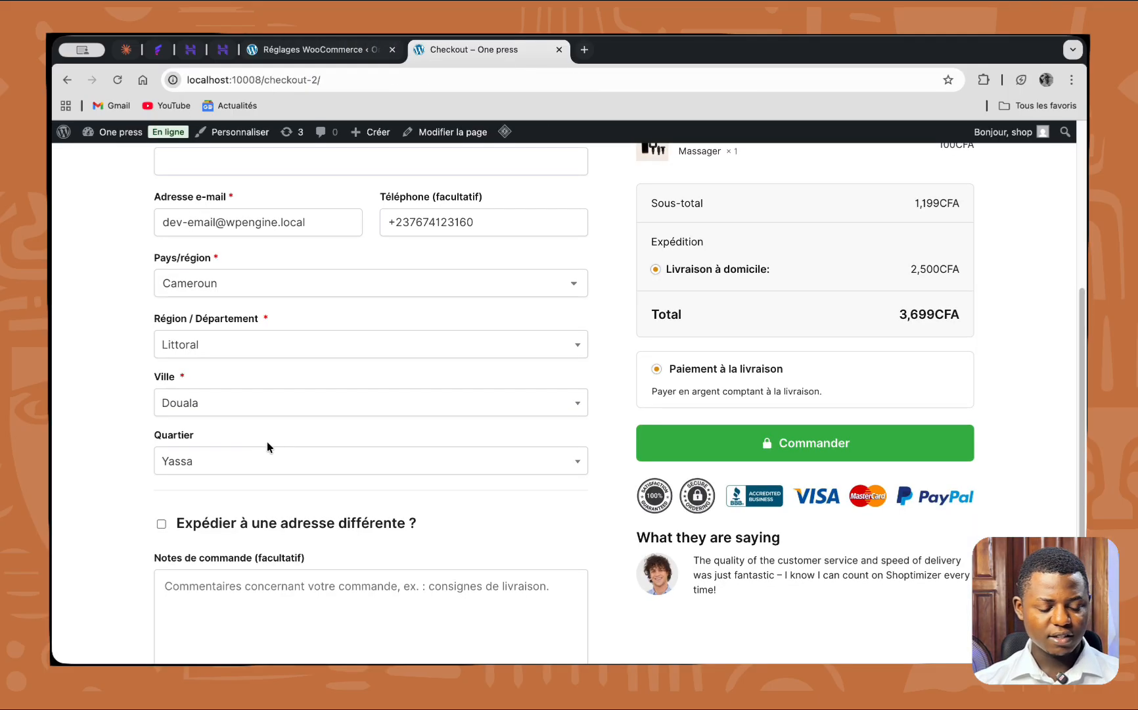
scroll(296, 479, down, 1)
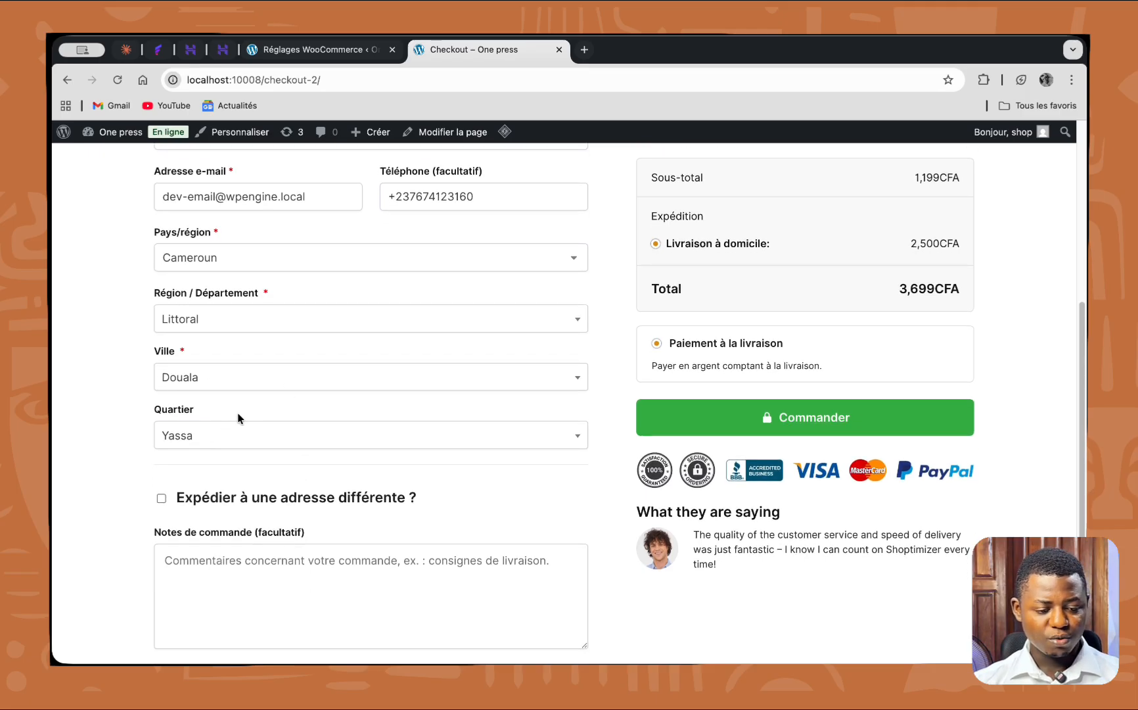
click(189, 437)
scroll(240, 539, up, 4)
scroll(242, 540, down, 5)
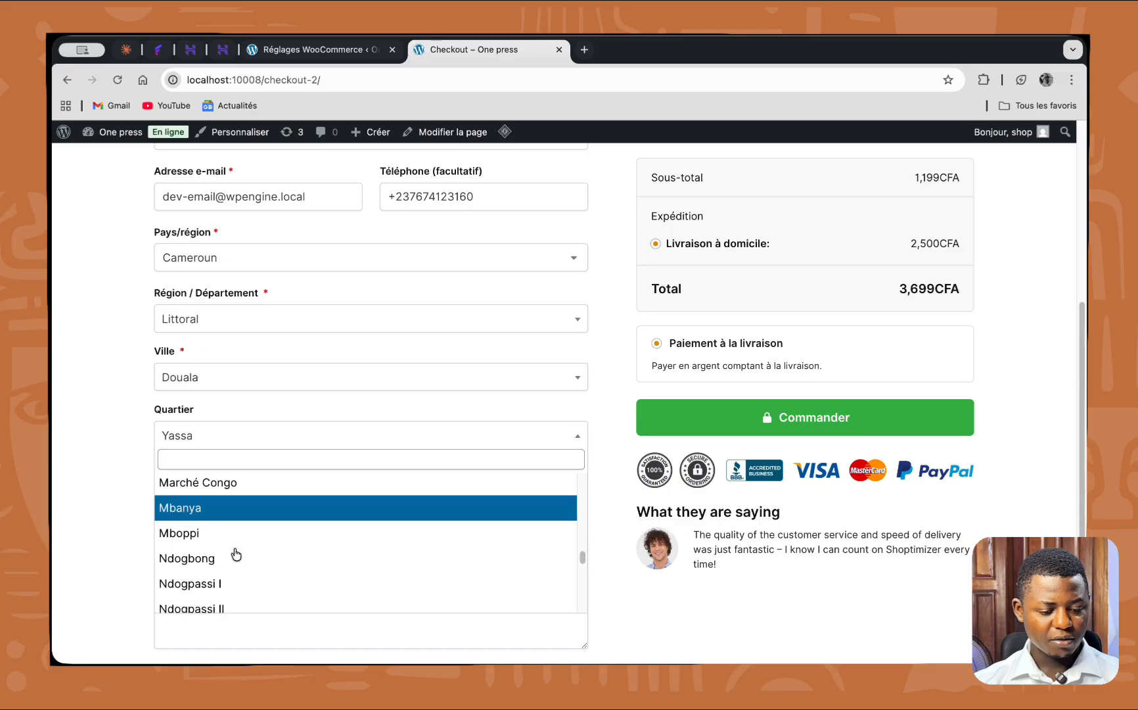
click(214, 552)
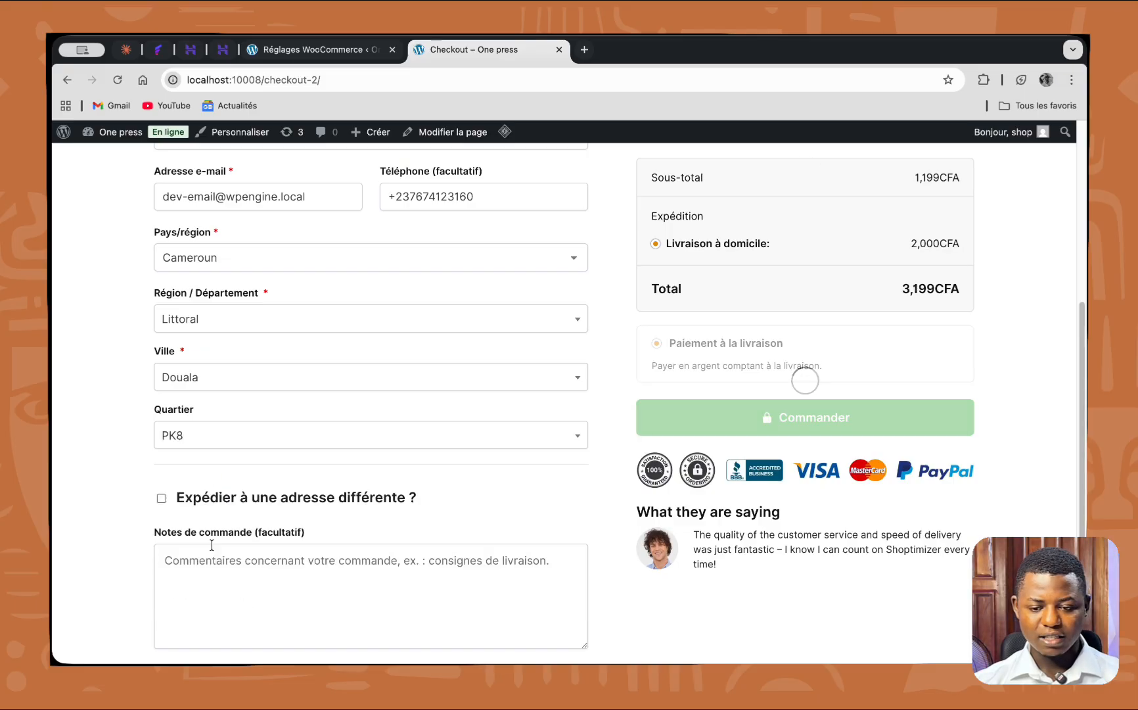
- Check the Livraison à domicile charge in the checkout's order summary for PK8
drag(886, 234, 945, 252)
click(906, 242)
scroll(944, 252, up, 2)
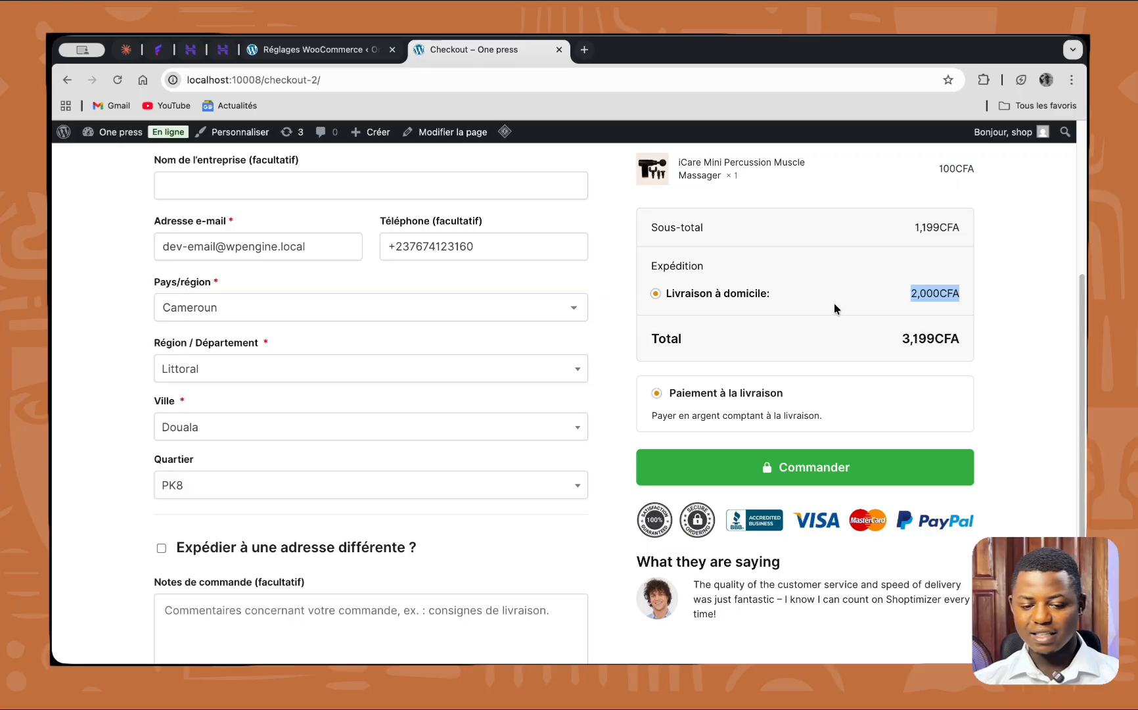
- Return to the Livraison par zone settings and enter "Livraison express" as the name of a new shipping option
click(343, 53)
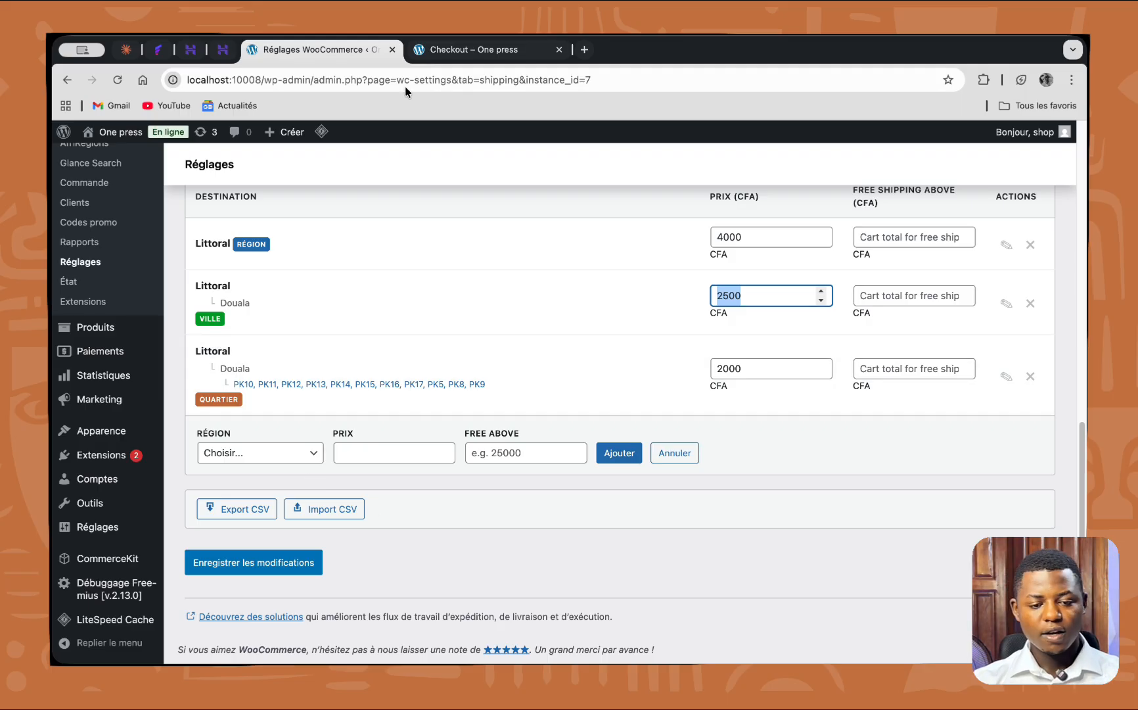
scroll(566, 434, up, 4)
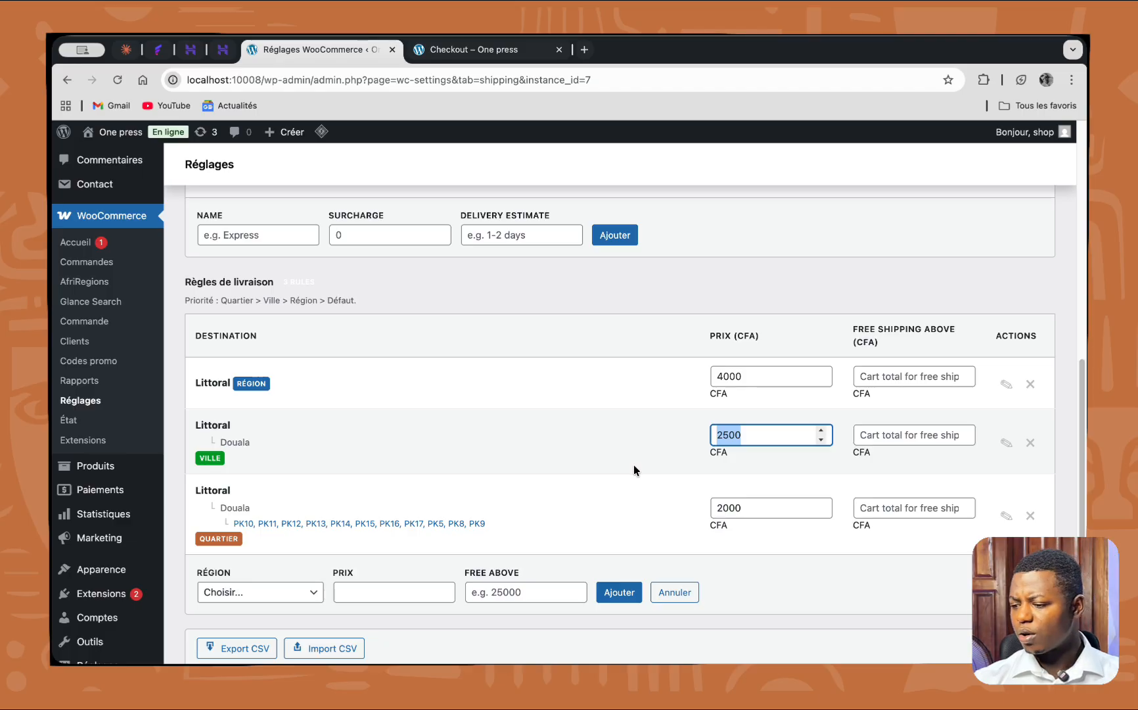
scroll(289, 363, up, 3)
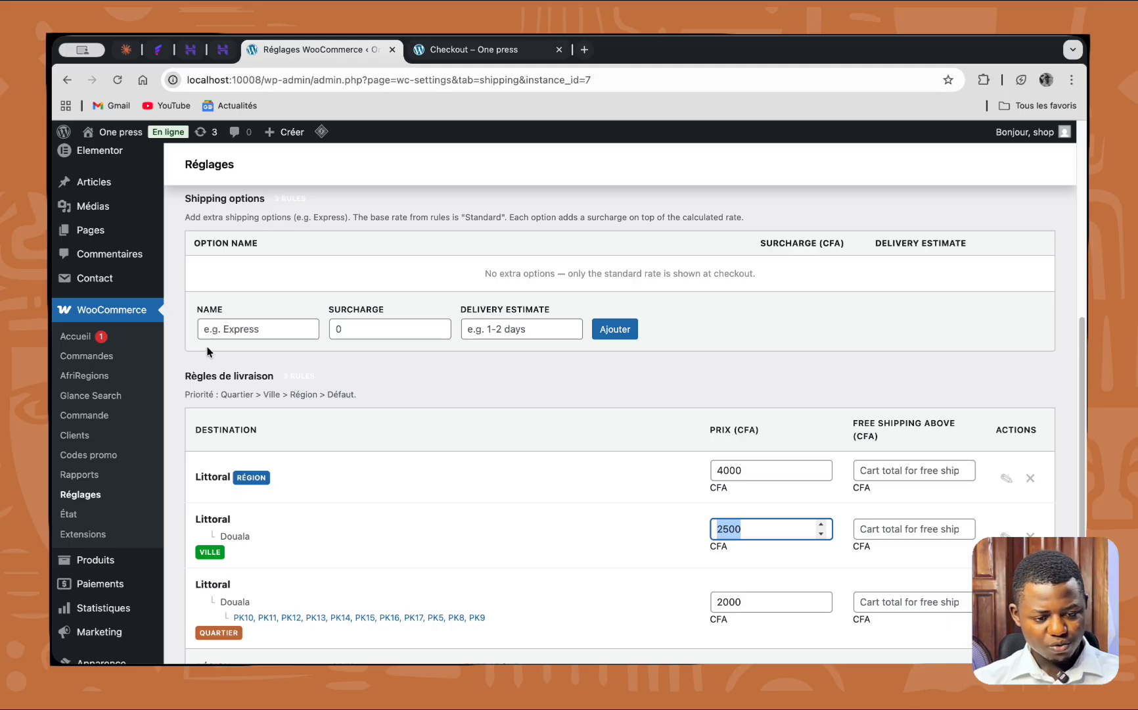
click(256, 330)
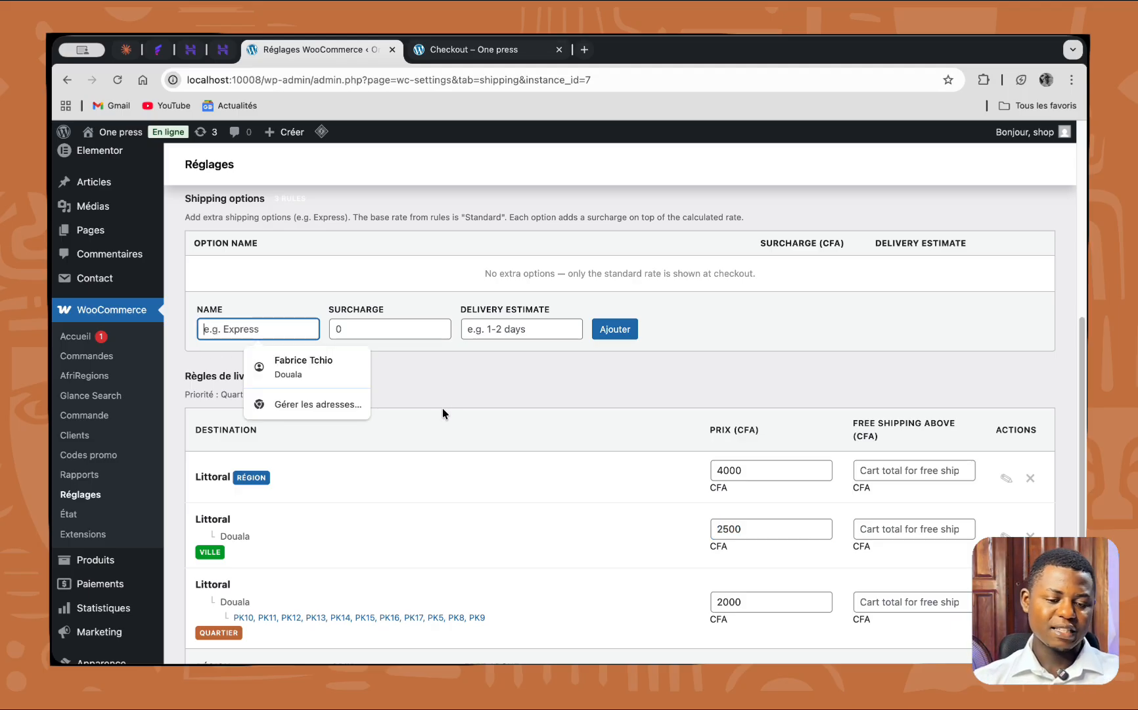
click(470, 391)
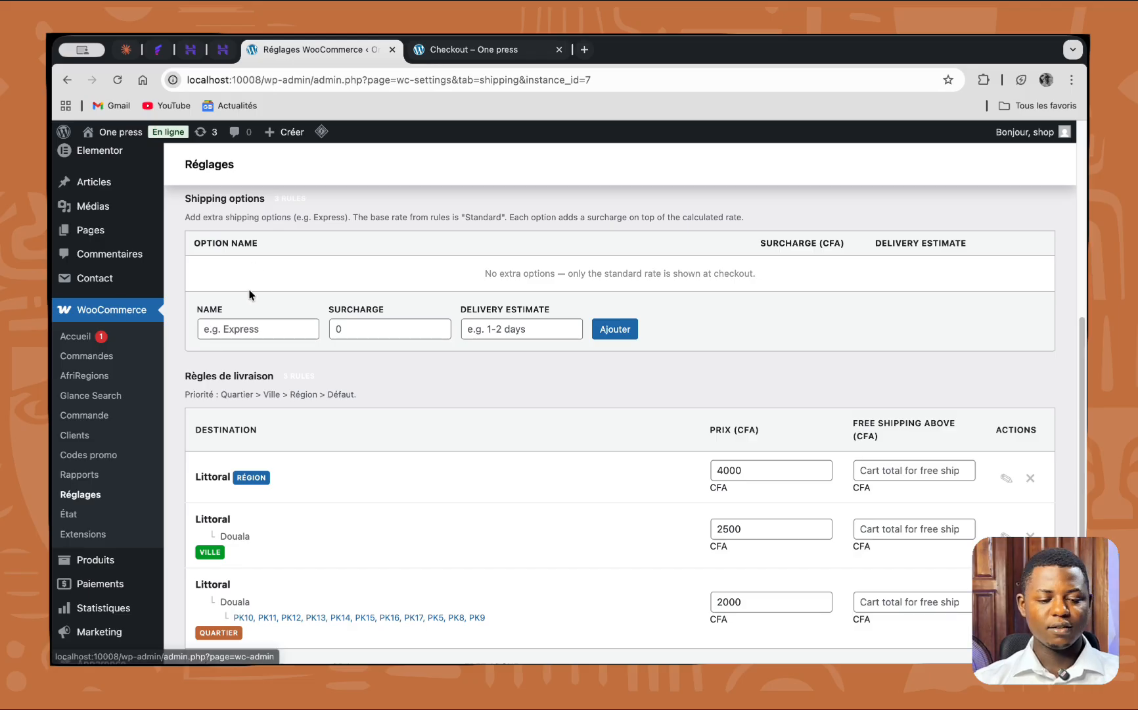
click(248, 327)
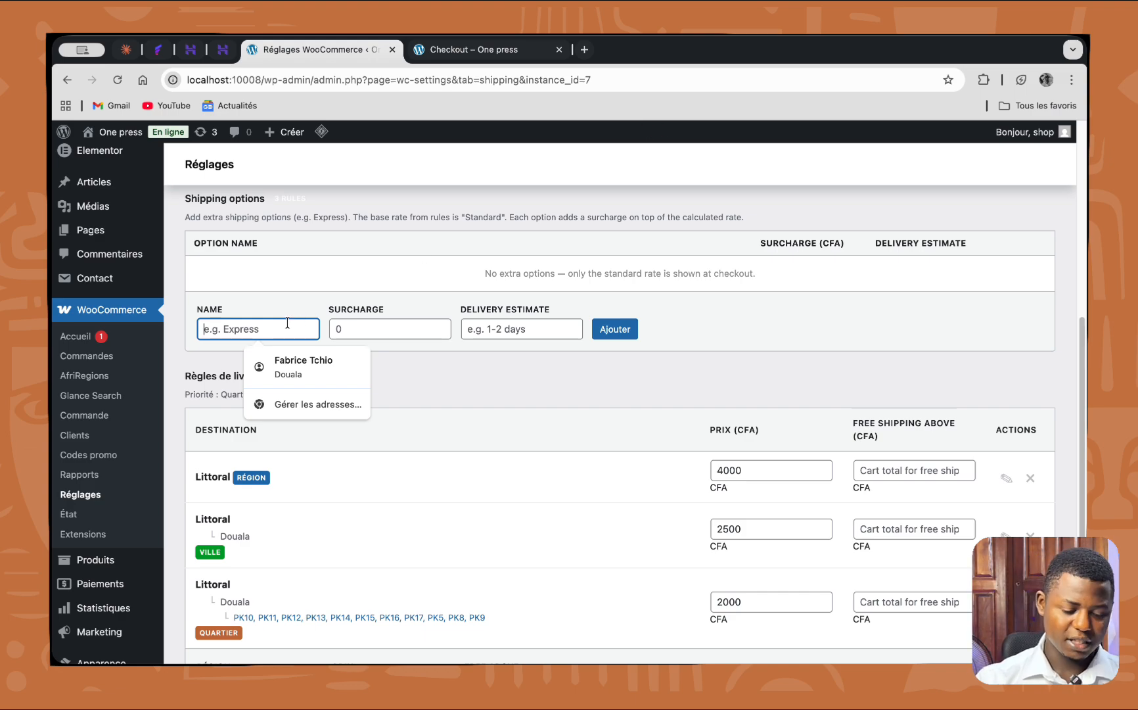
text(Ex)
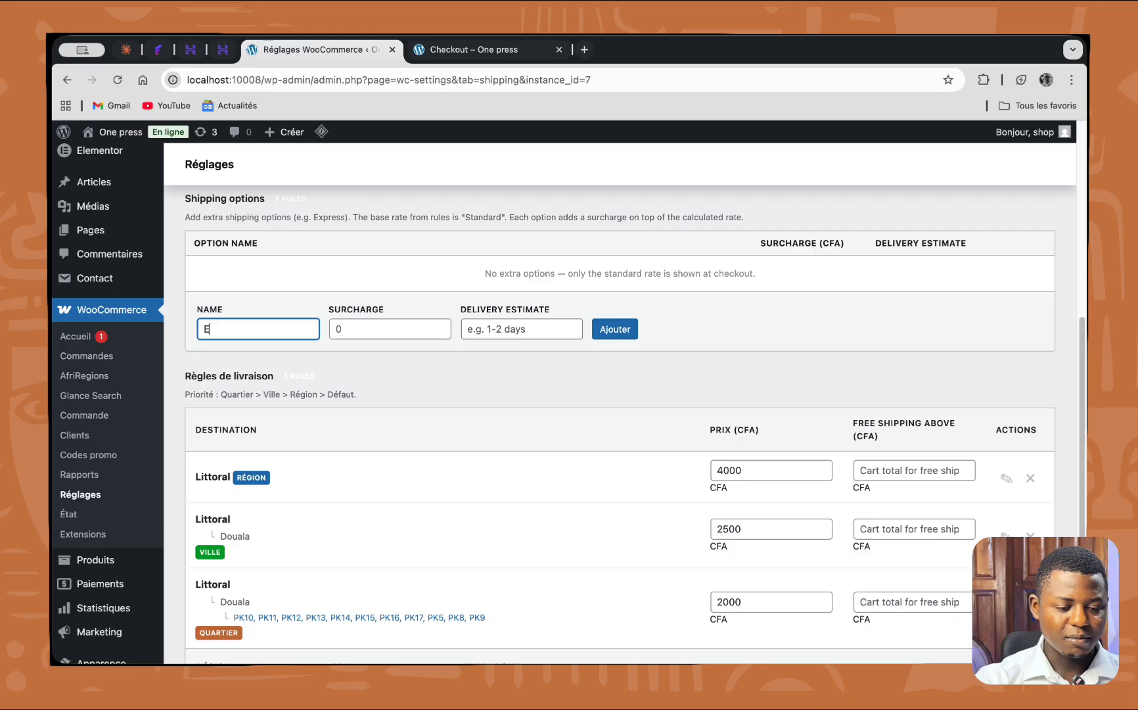
key(BackSpace)
key(BackSpace)
text(l)
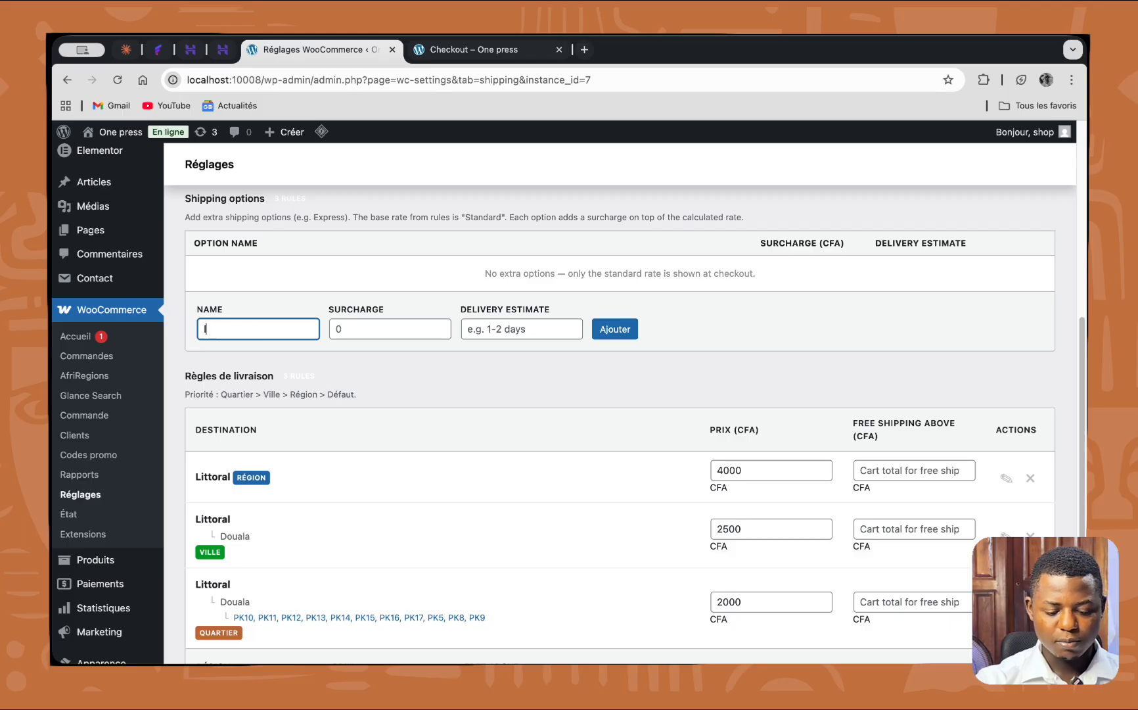
text(ivraiuson)
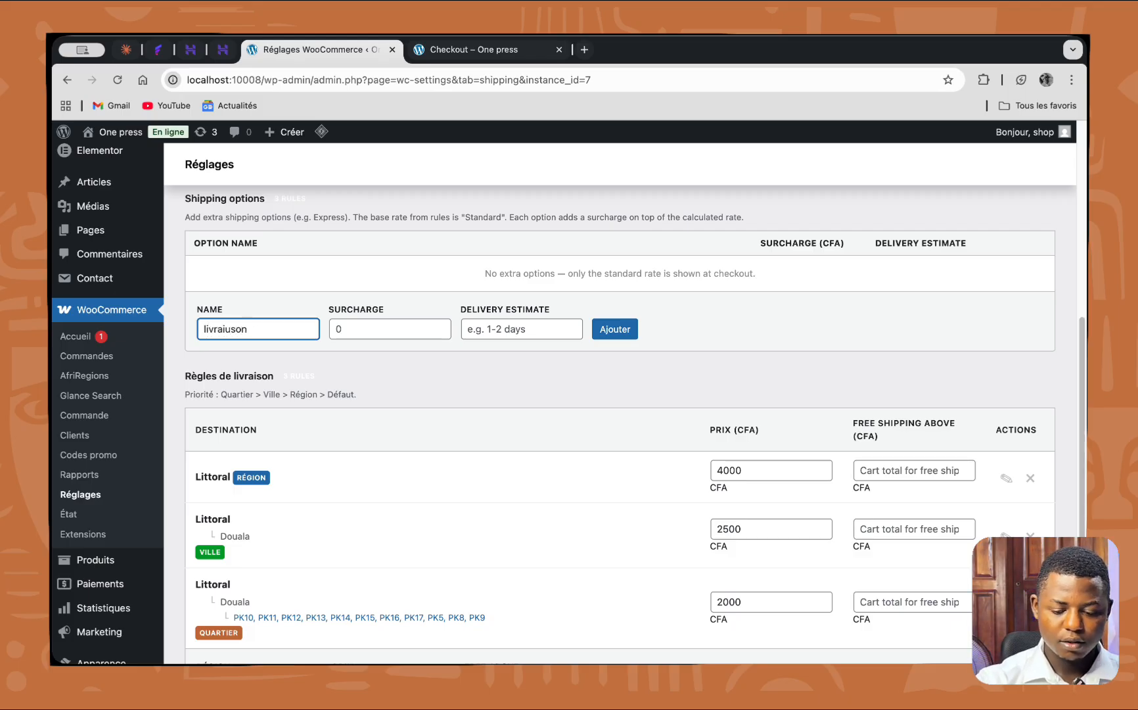
key(BackSpace)
key(BackSpace)
key(BackSpace)
key(BackSpace)
text(son )
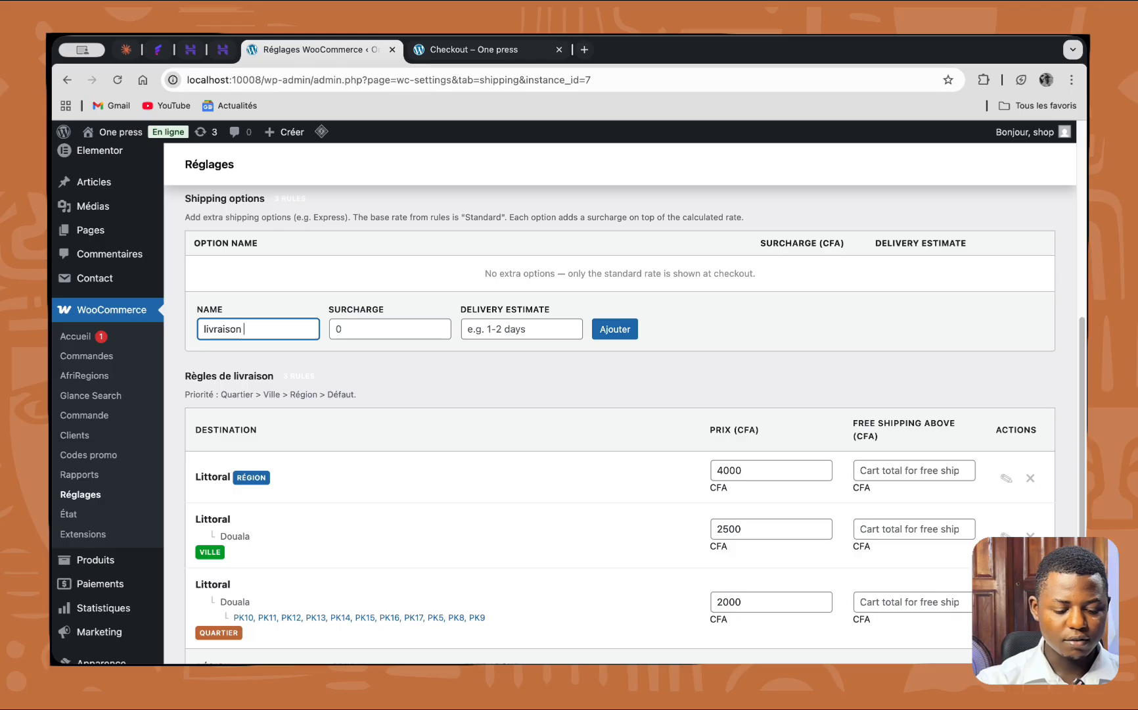
text(express)
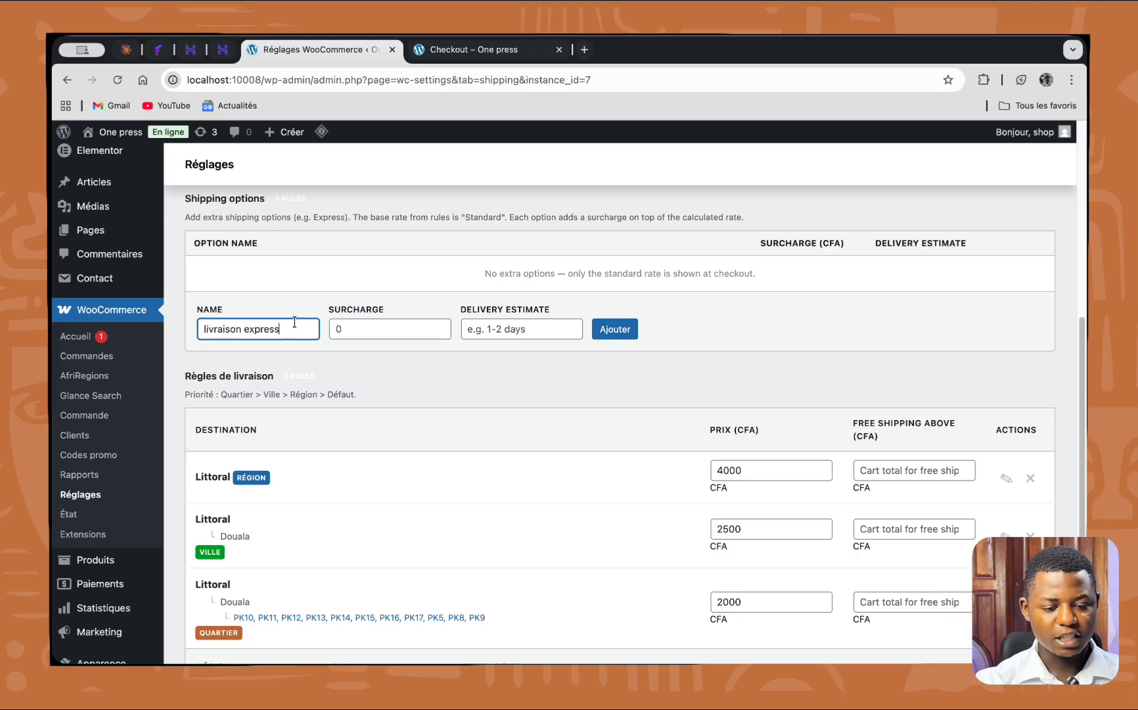
click(357, 329)
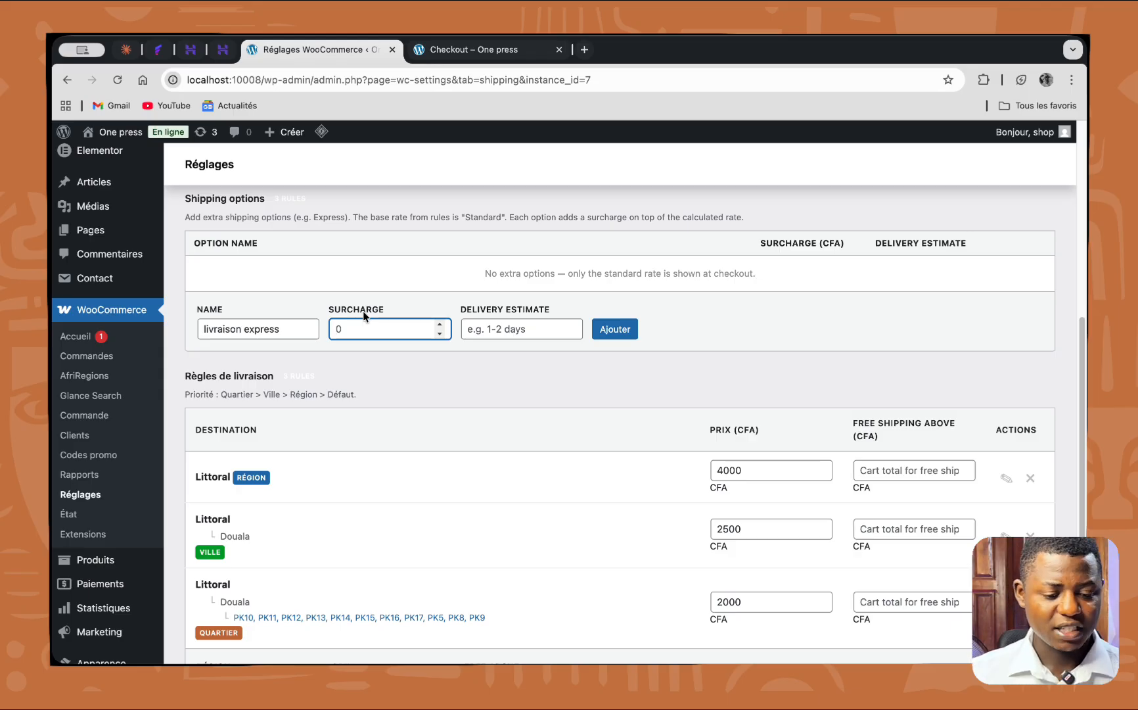
click(207, 333)
key(BackSpace)
text(L)
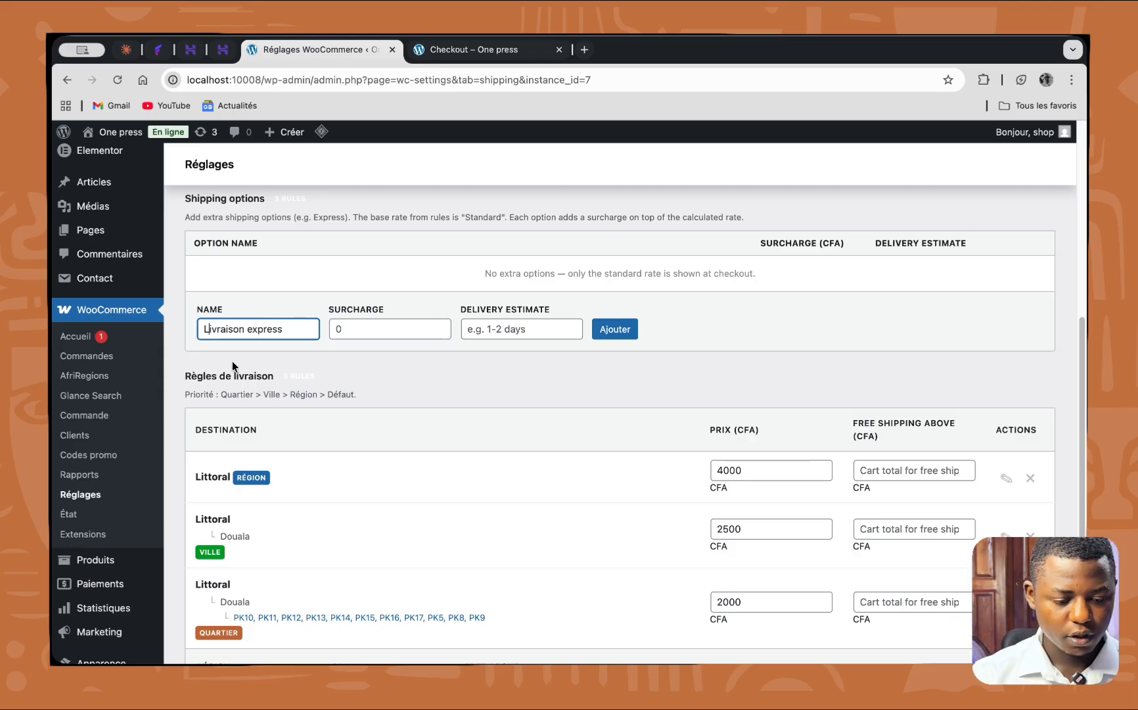
- Set the Livraison express option's surcharge to 1000 CFA
click(352, 327)
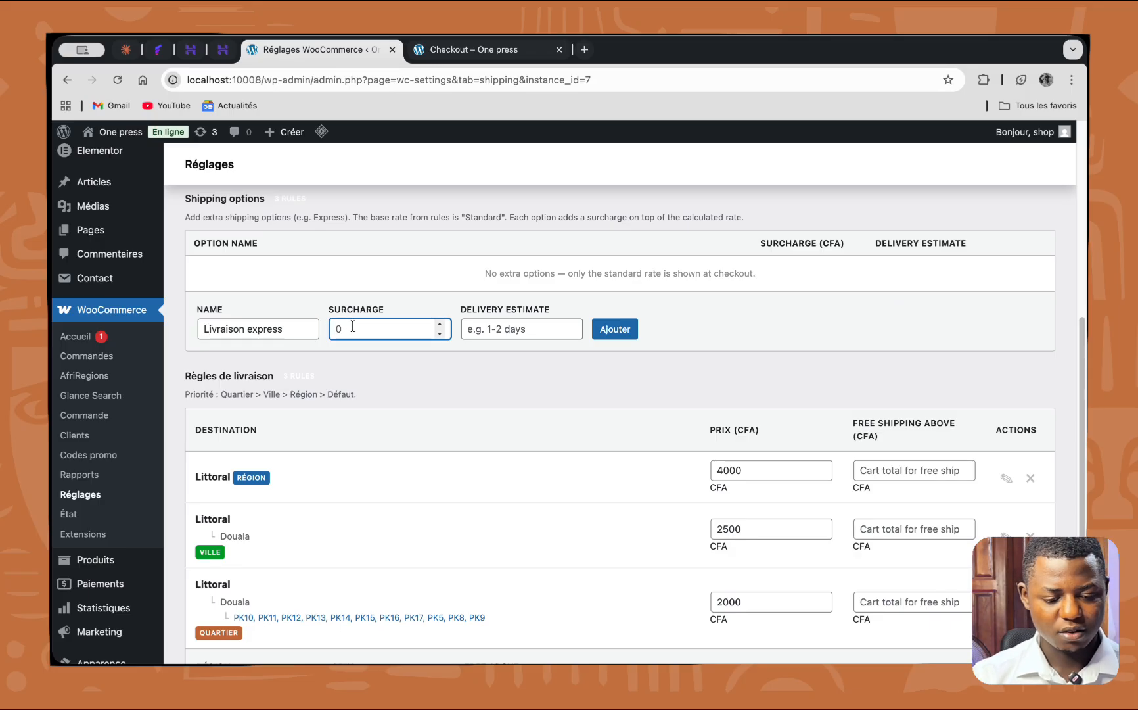
key(BackSpace)
text(1000)
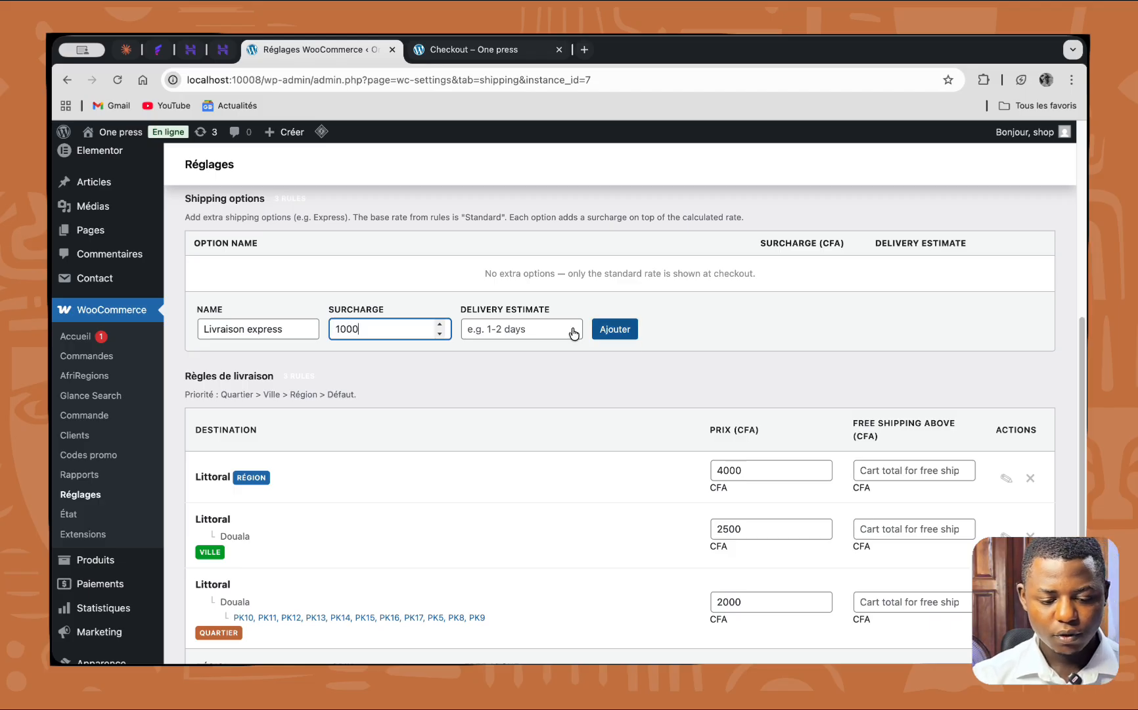
click(519, 327)
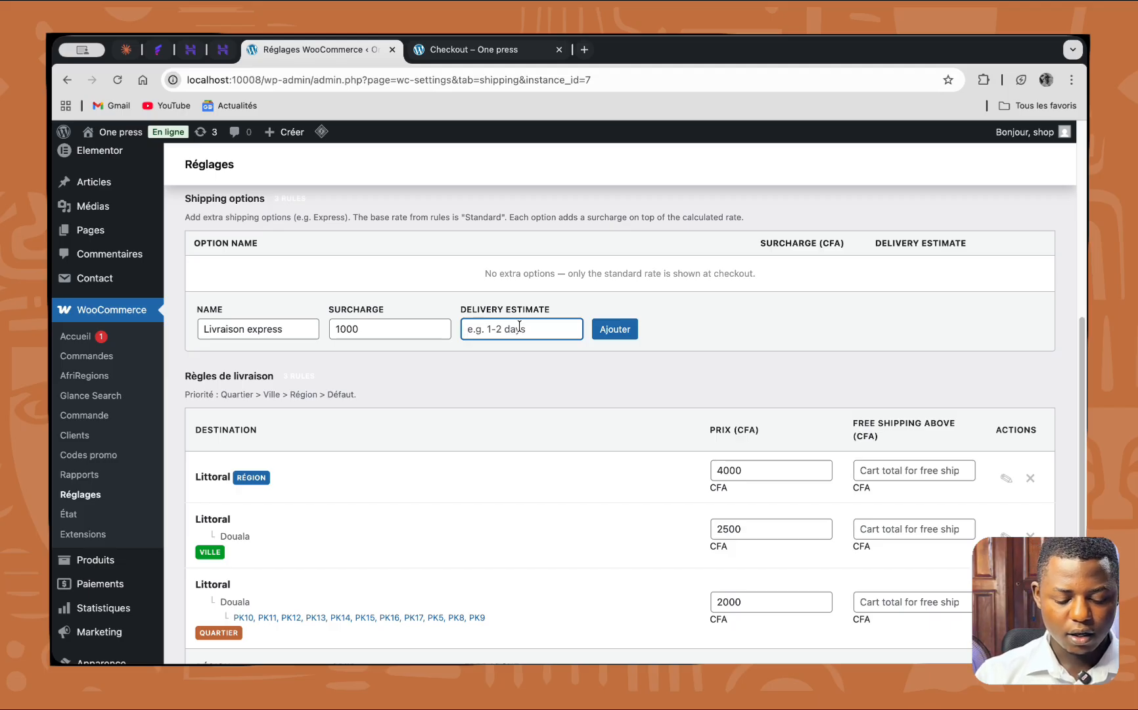
text(en m)
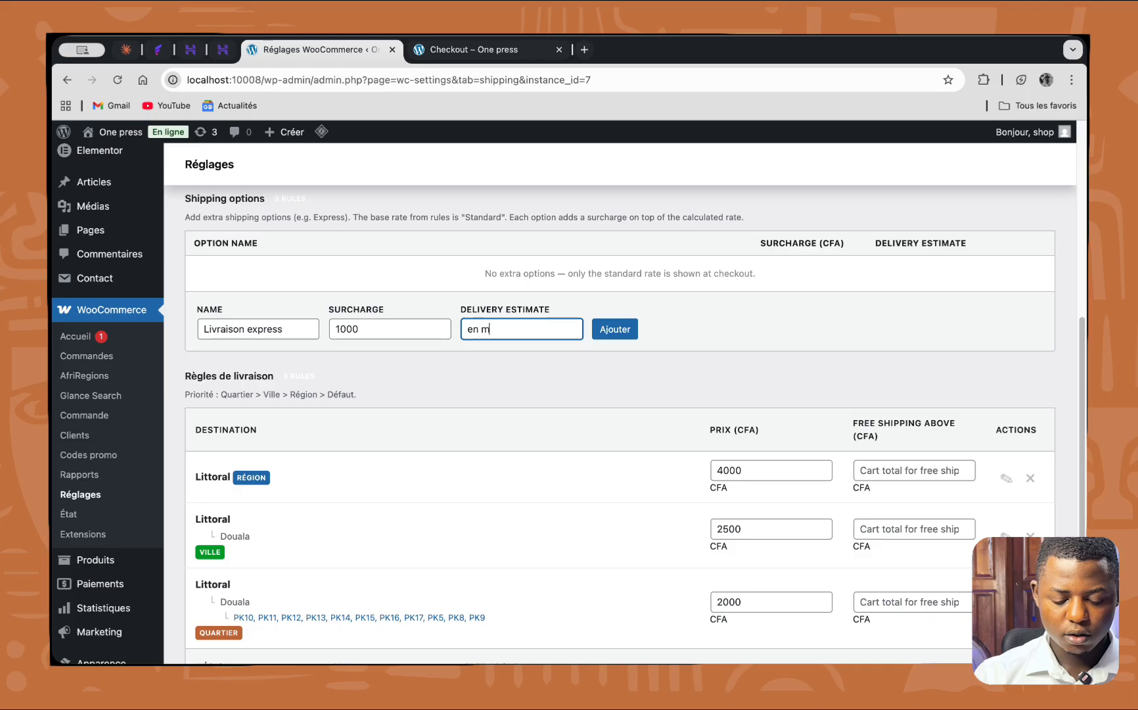
text(oins)
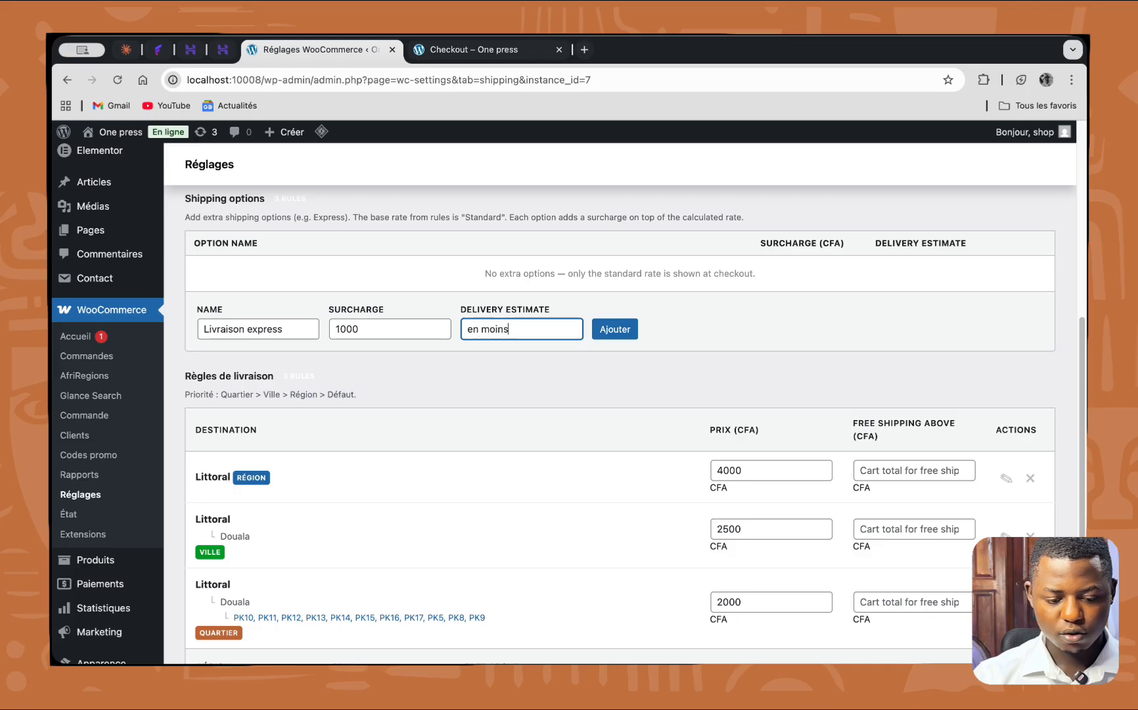
key(BackSpace)
key(BackSpace)
key(BackSpace)
key(BackSpace)
key(BackSpace)
key(BackSpace)
key(BackSpace)
key(BackSpace)
text(-)
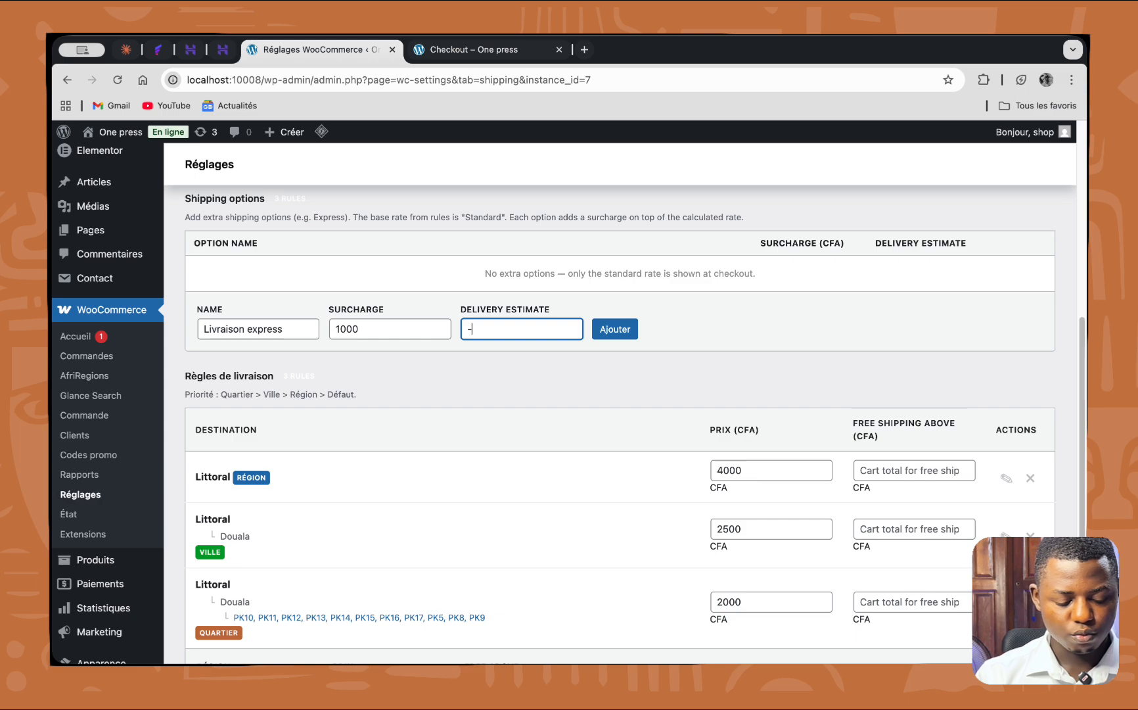
key(BackSpace)
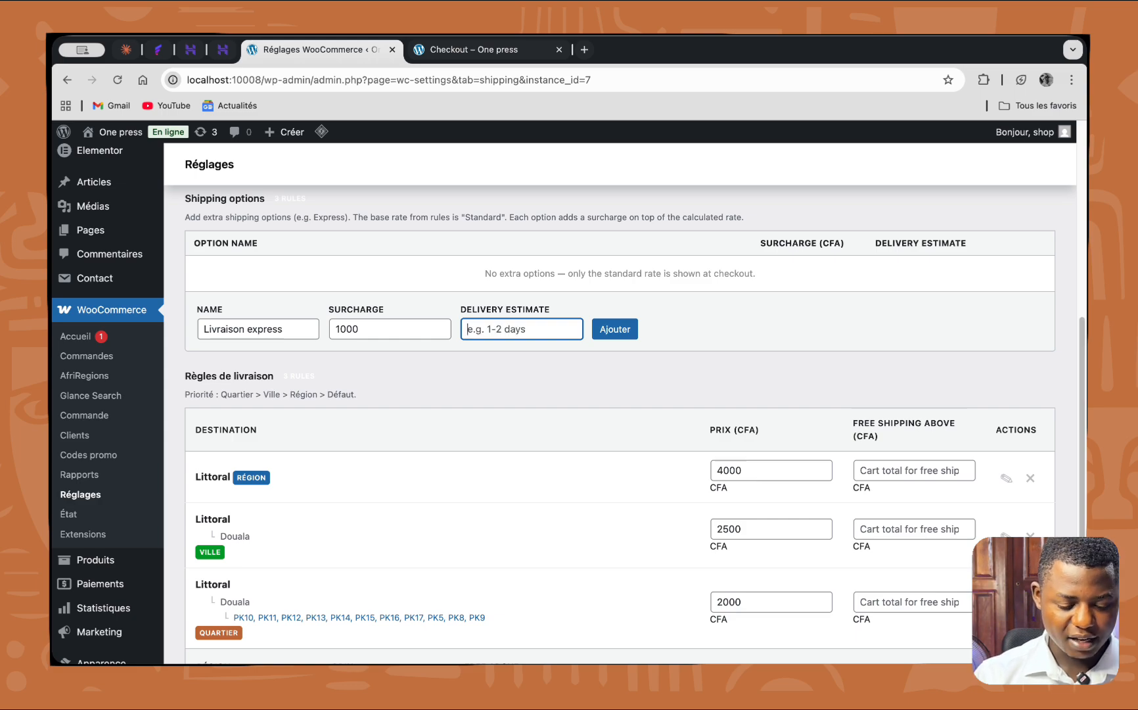
- Set the delivery estimate of Livraison express to "-2h" and add the shipping option
text(2)
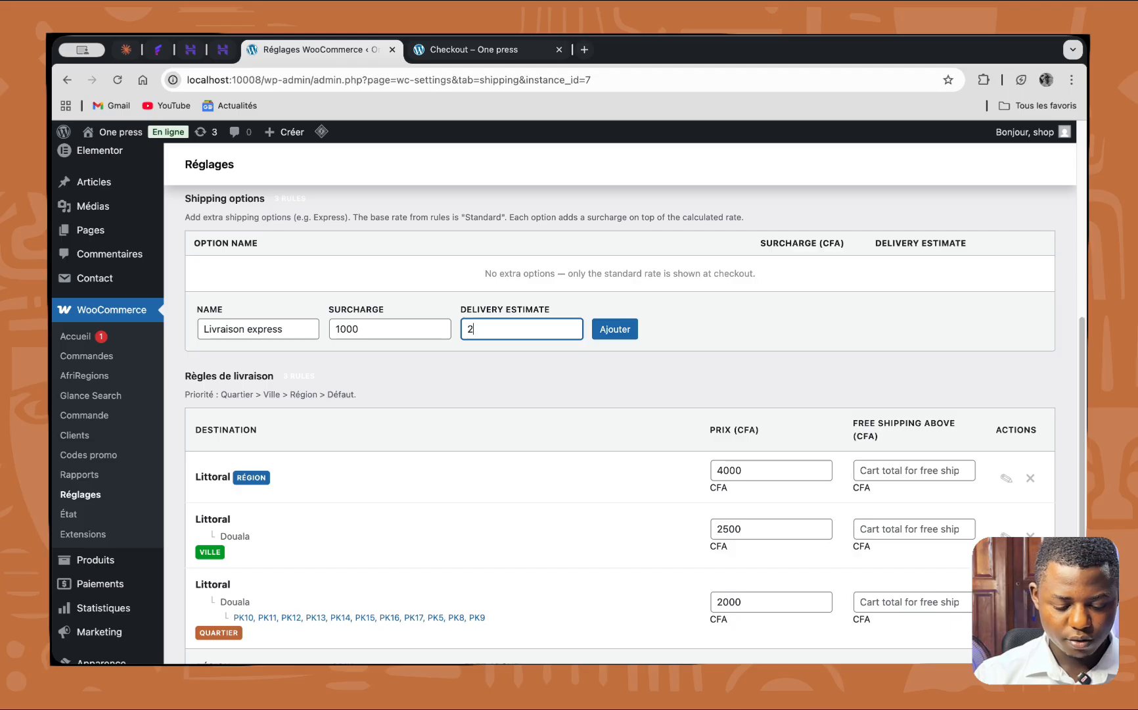
text(h)
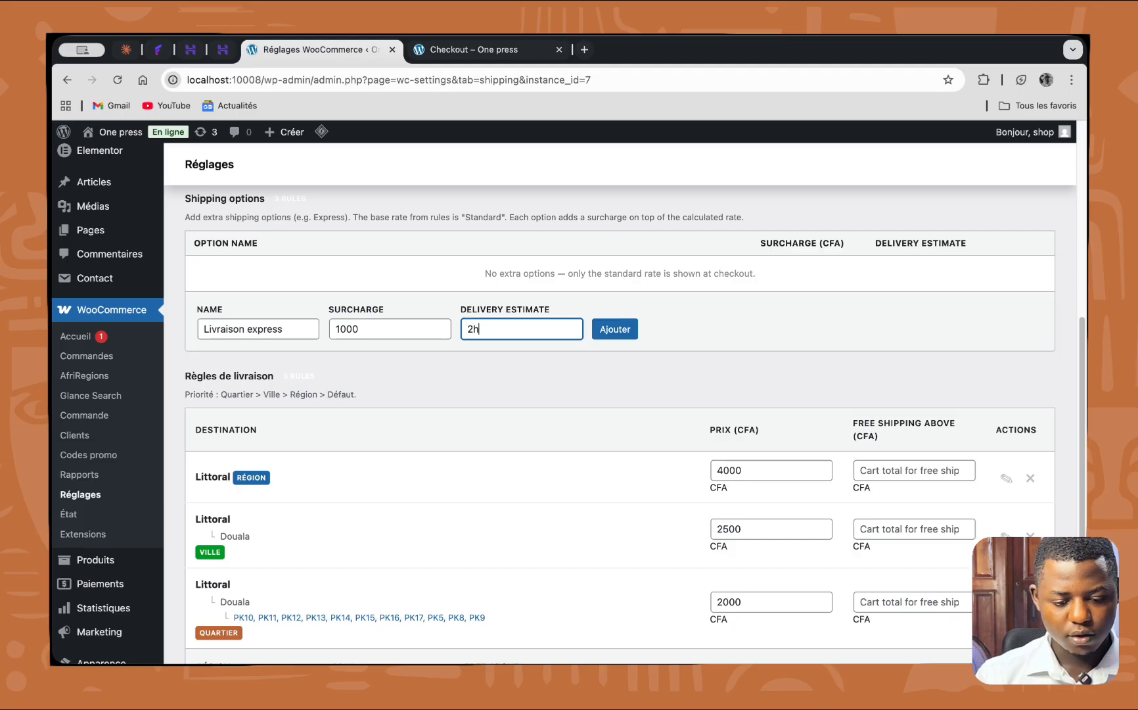
click(468, 329)
text(-)
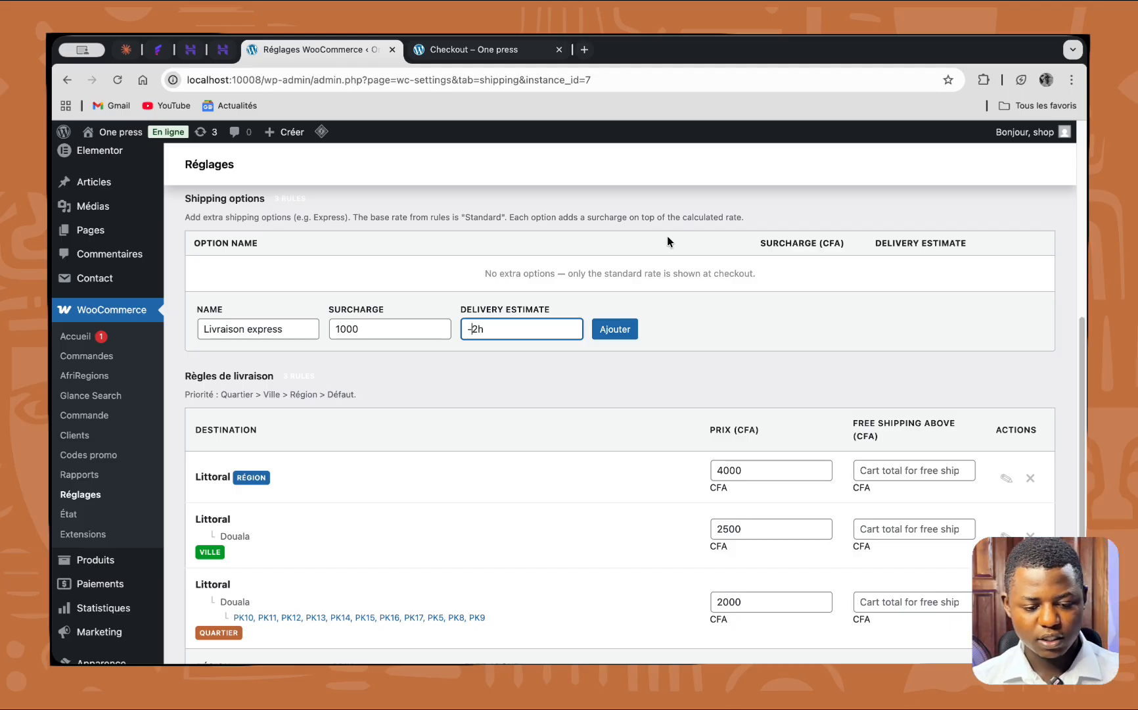
click(624, 333)
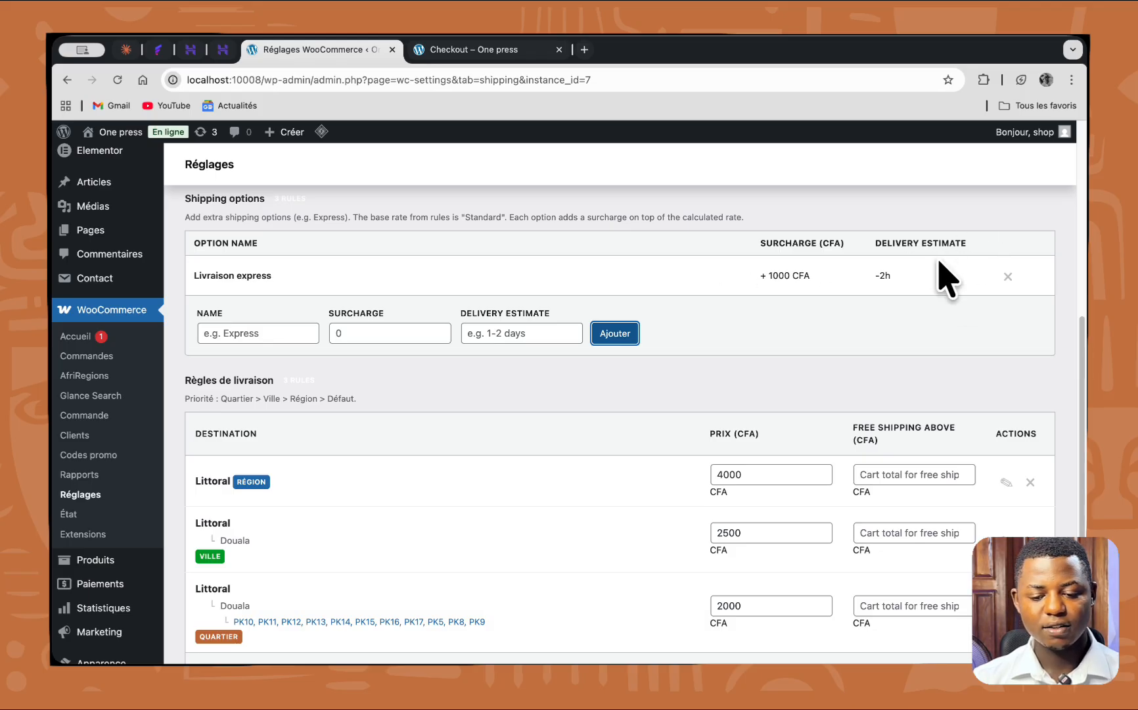
- Save the Livraison par zone settings with the new express shipping option
scroll(917, 266, down, 4)
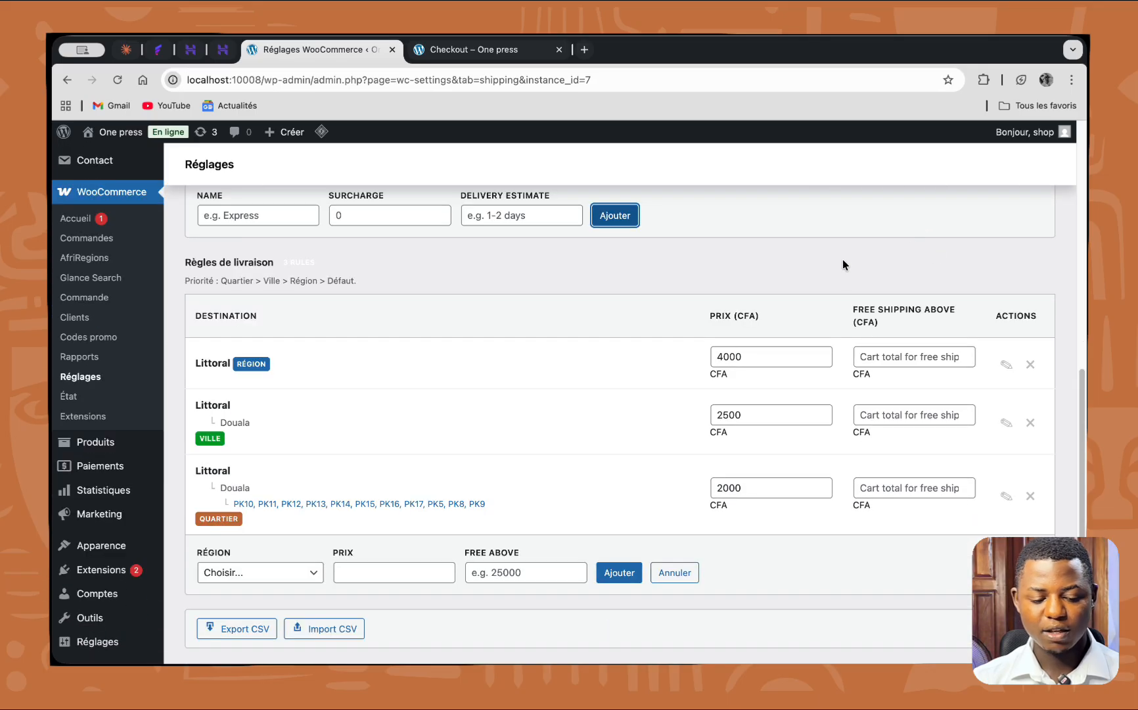
scroll(588, 415, down, 4)
click(260, 566)
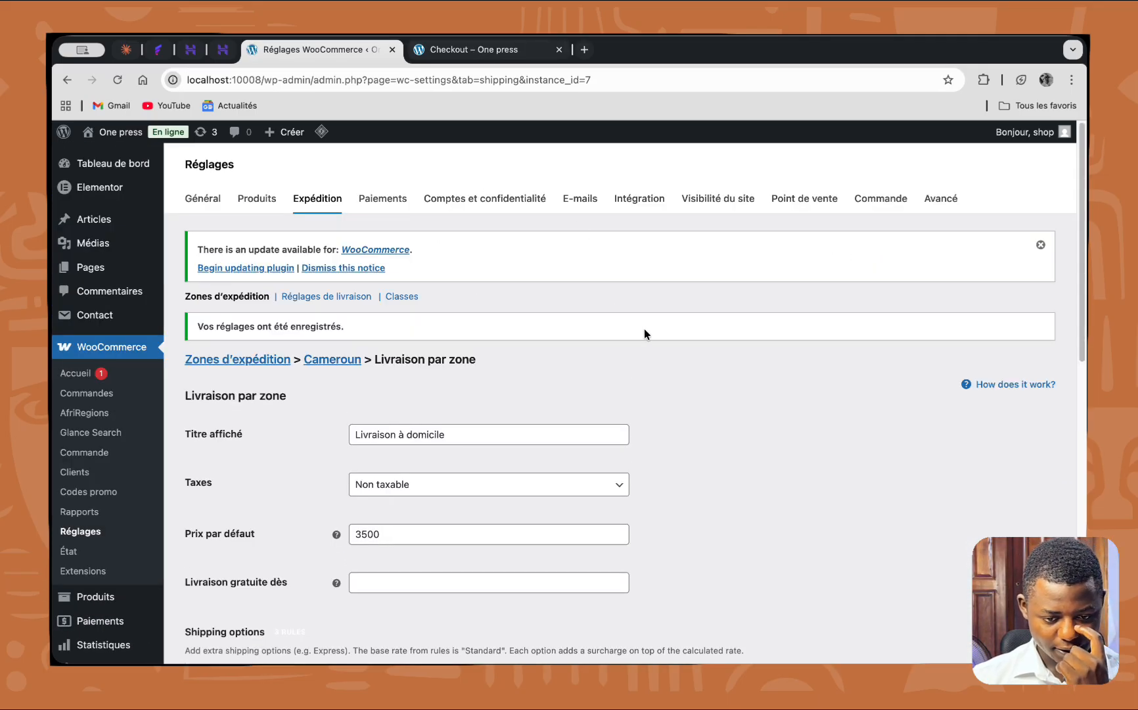
- Reload the checkout page and check the shipping options offered in the order summary
click(479, 50)
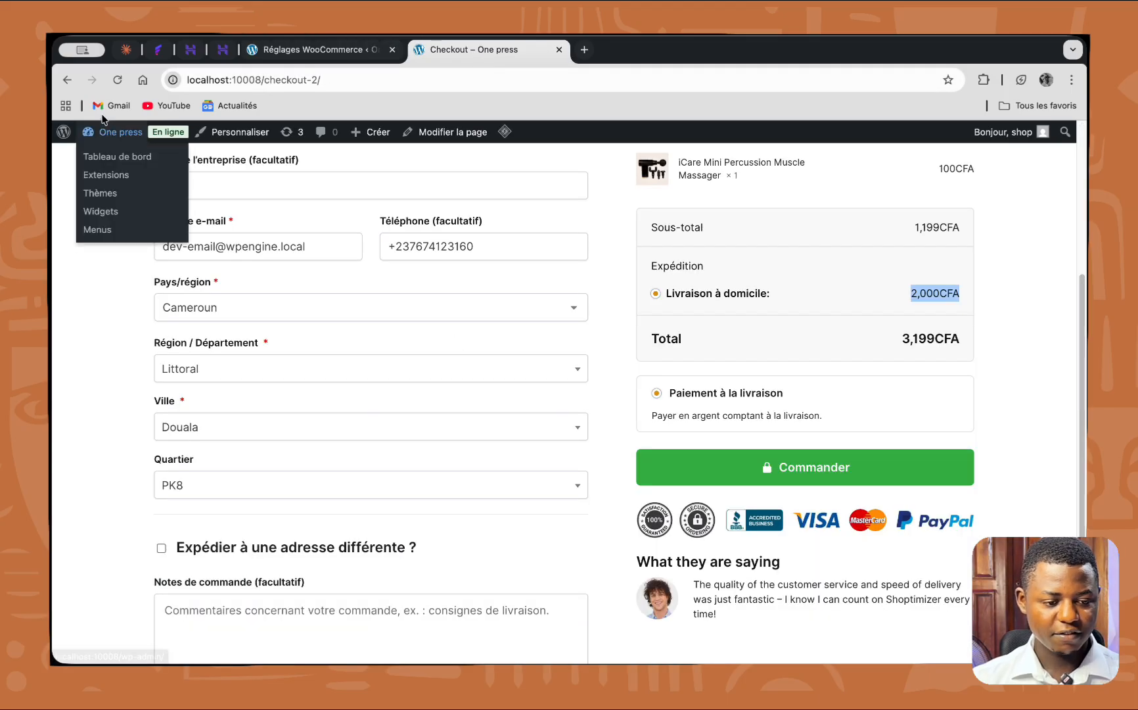
click(116, 78)
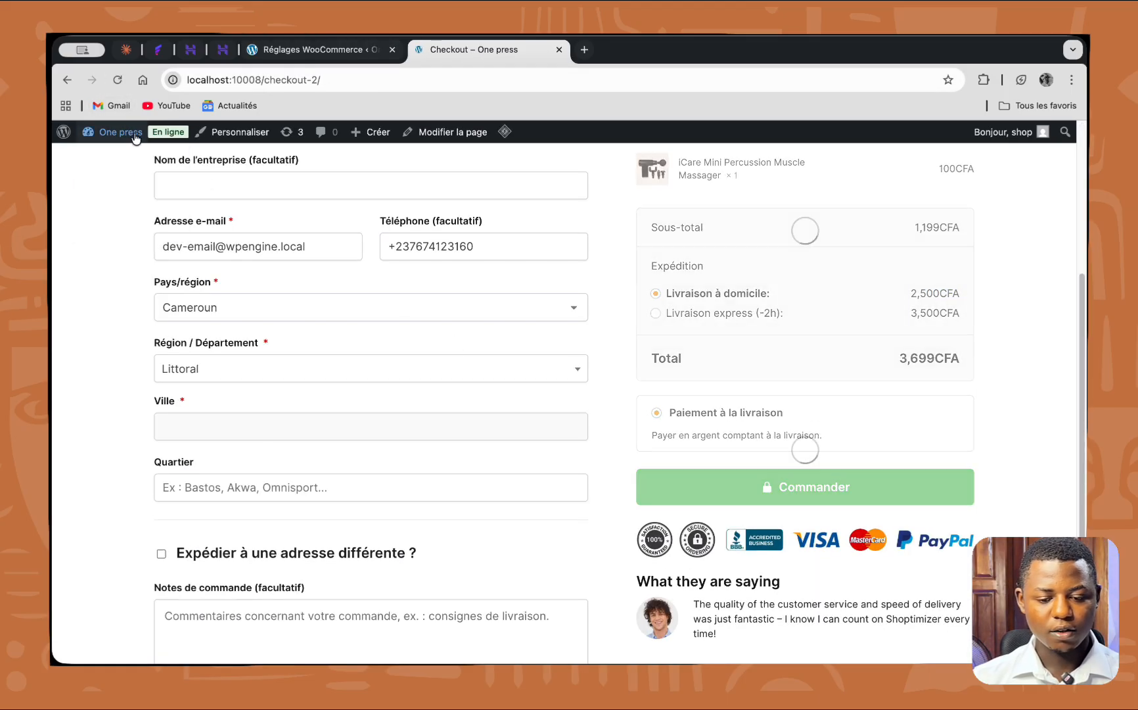
scroll(675, 322, down, 1)
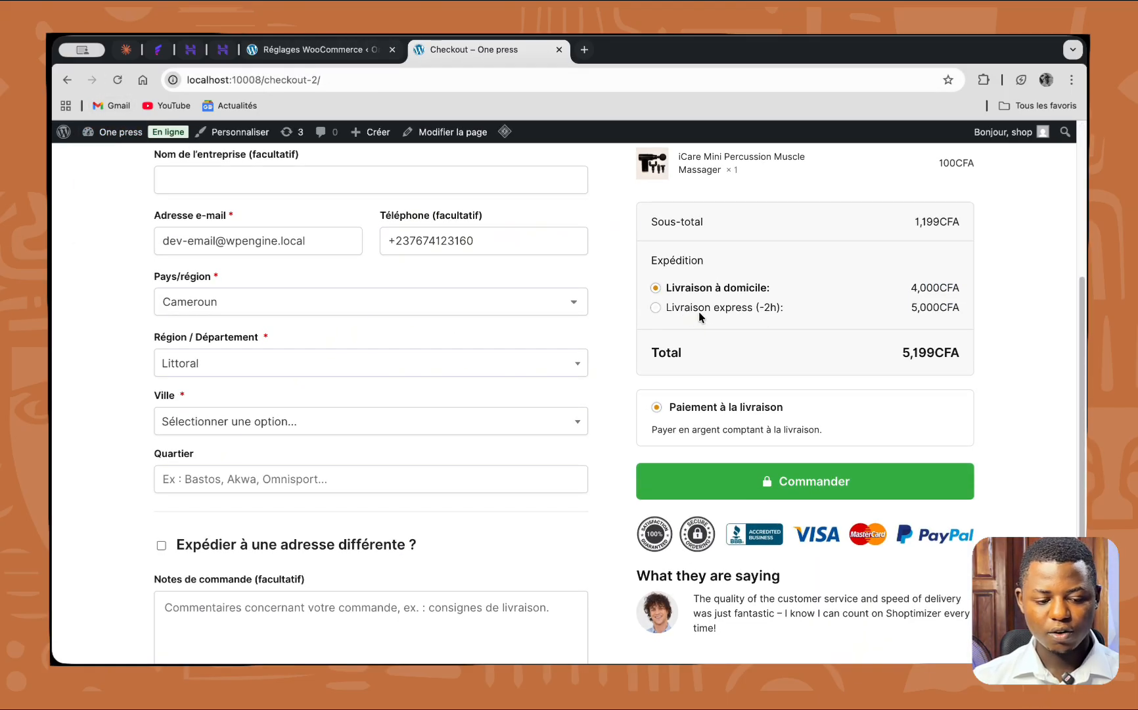
scroll(677, 306, up, 1)
scroll(729, 307, down, 1)
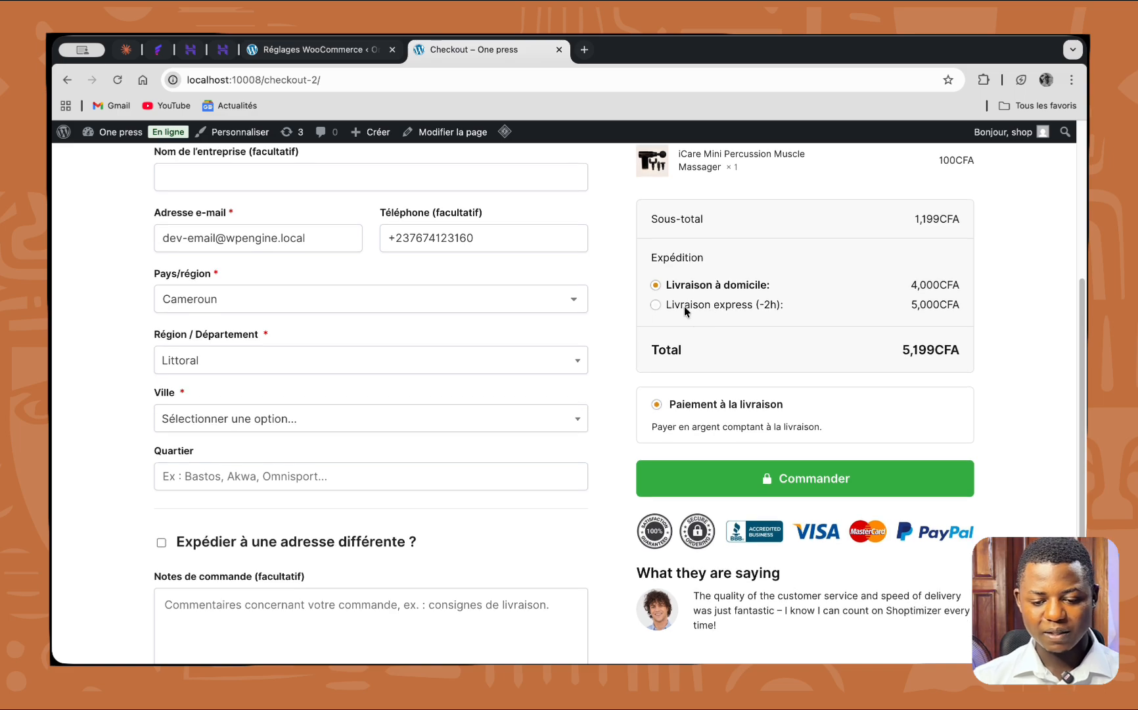
- Set the checkout's Ville to Douala and its Quartier to PK9
scroll(283, 404, down, 1)
click(237, 411)
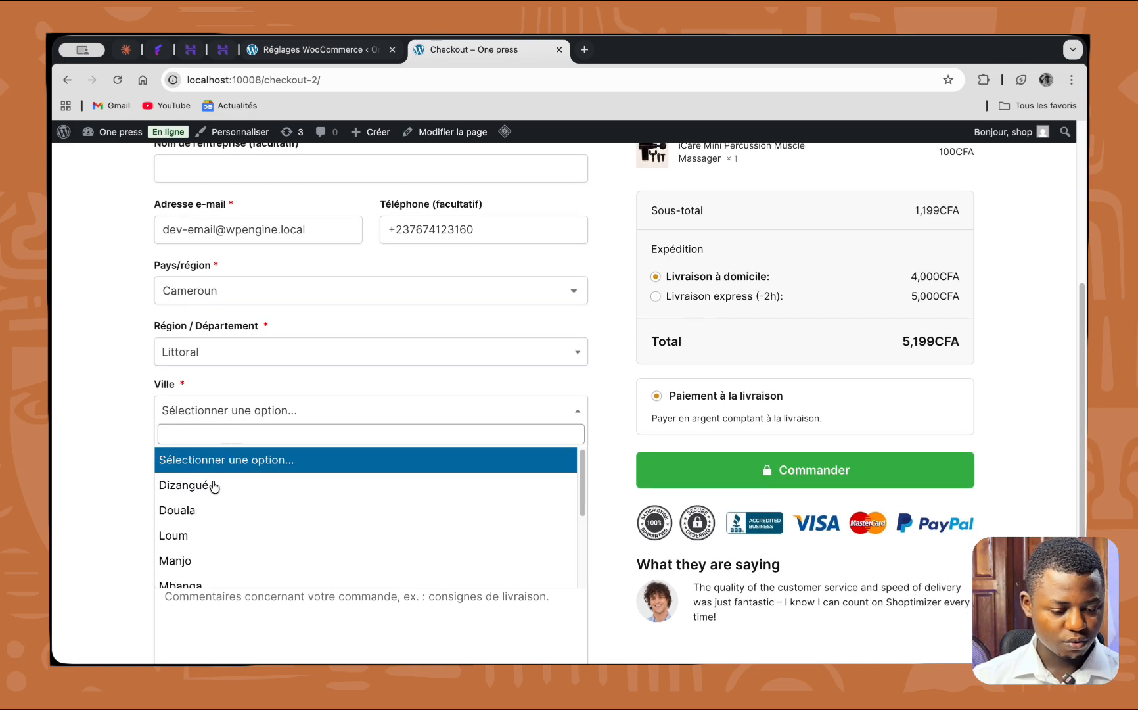
click(195, 519)
click(216, 468)
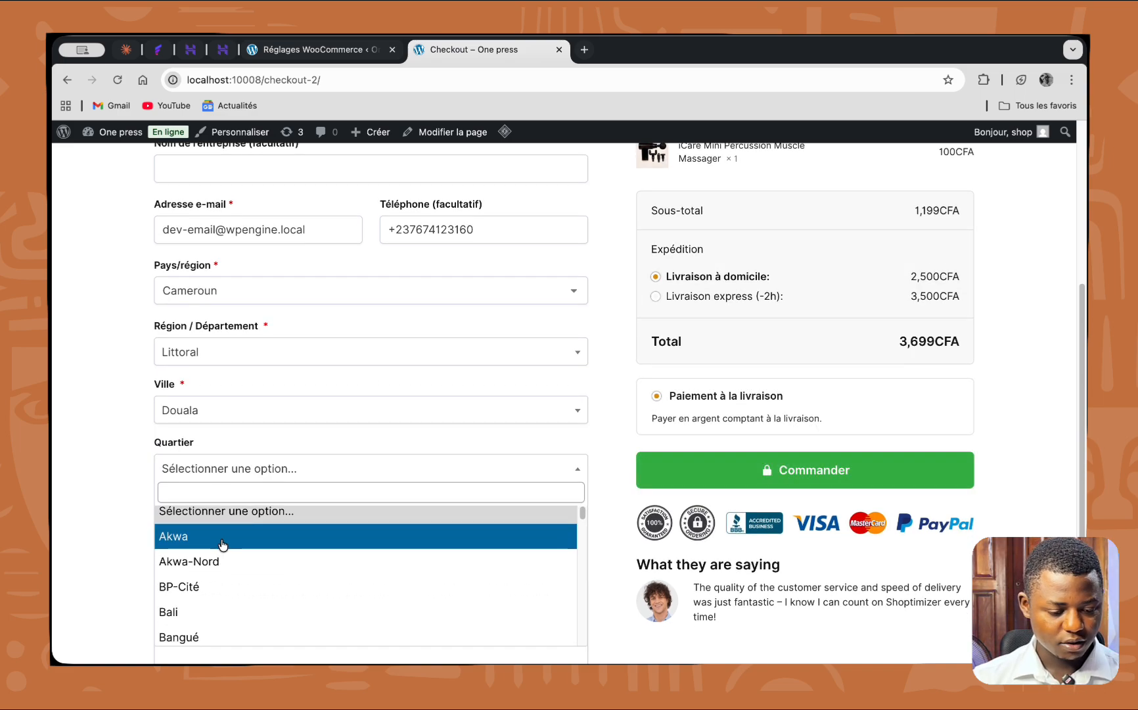
scroll(223, 566, down, 3)
scroll(222, 575, down, 15)
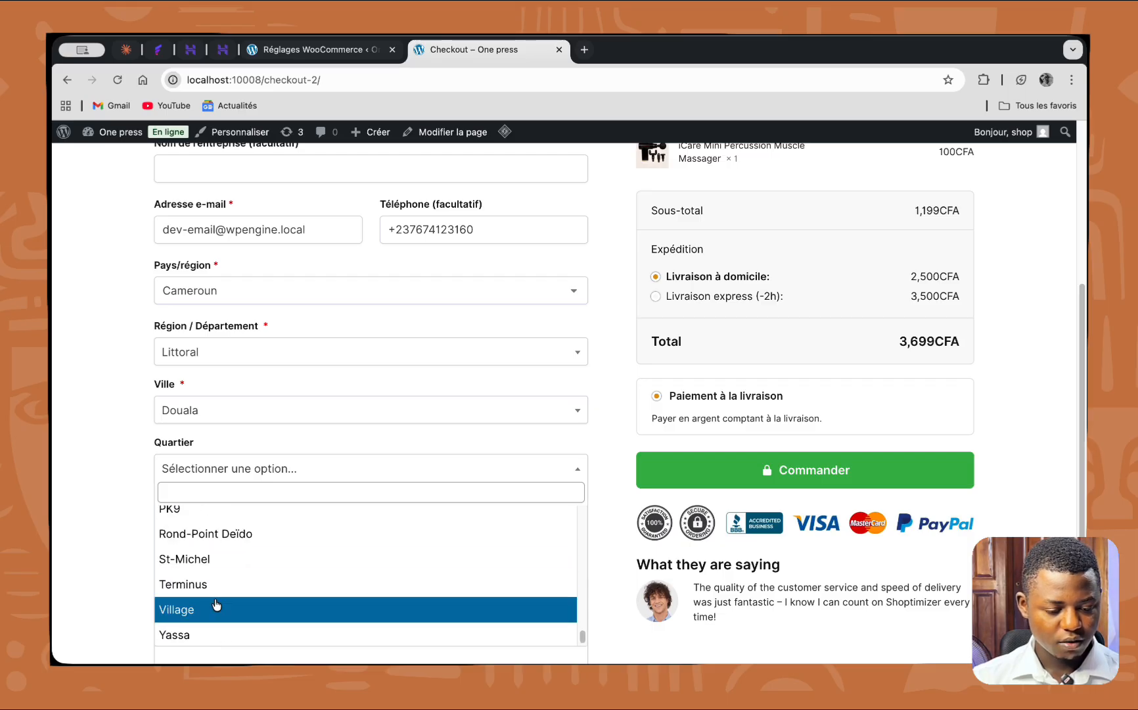
click(188, 516)
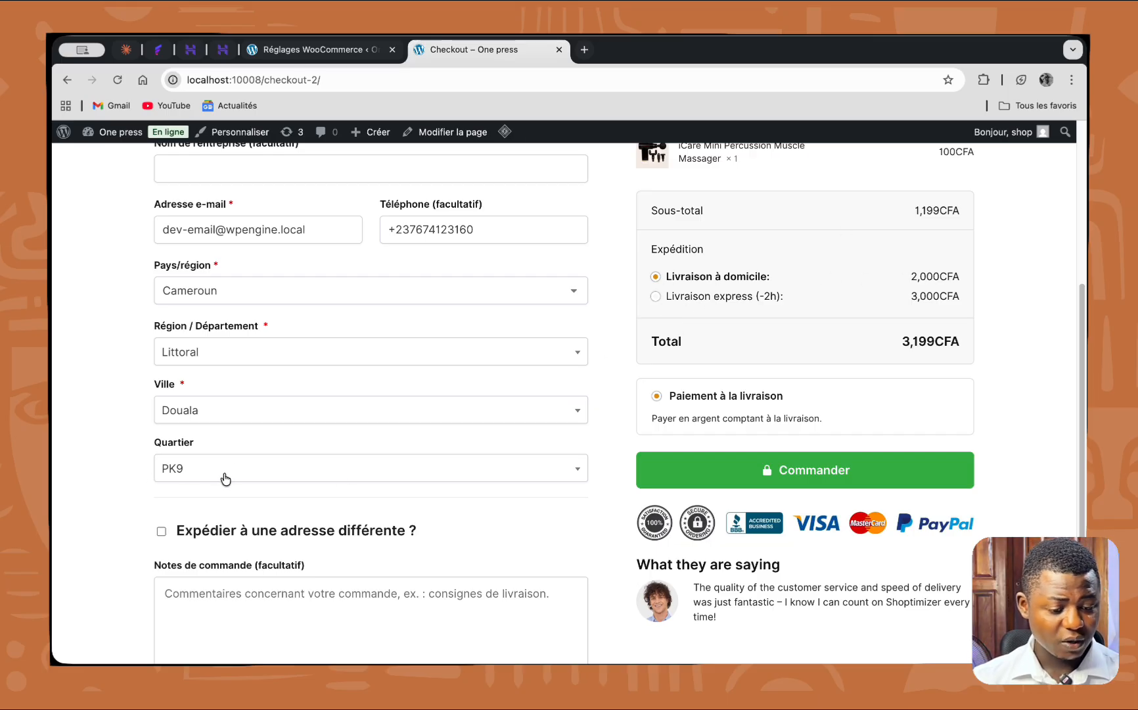
- Compare the quartier rule's price and the Livraison express surcharge in the shipping settings with the checkout's delivery charges for PK9
click(329, 49)
scroll(415, 433, down, 15)
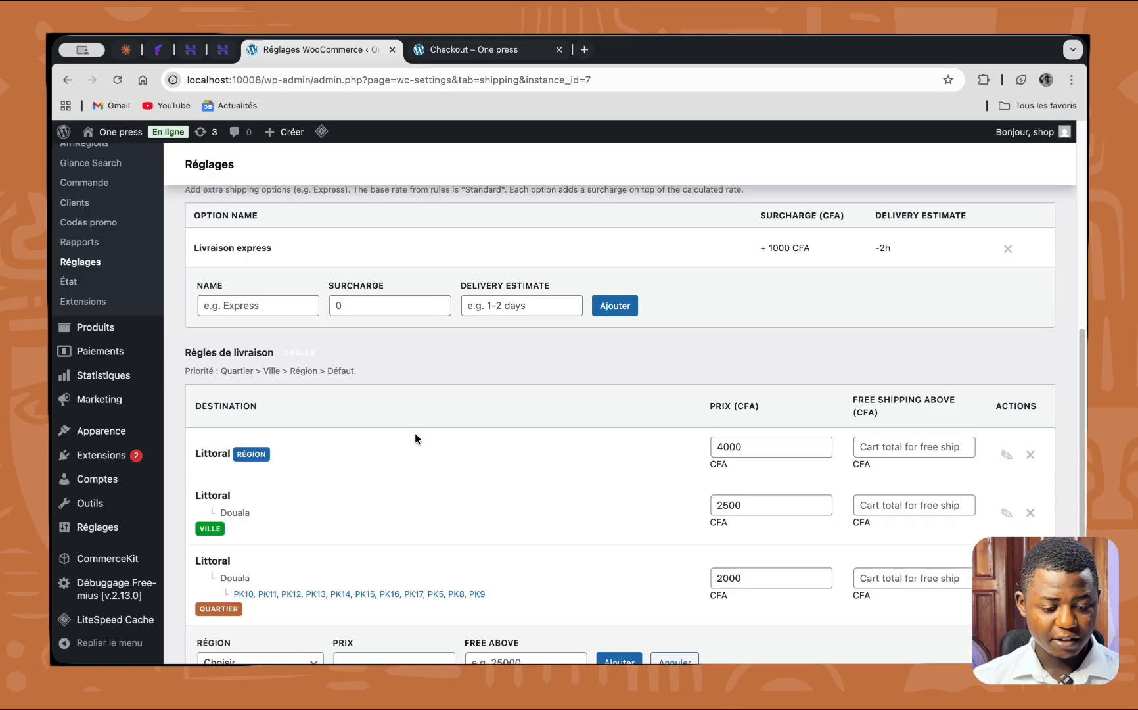
scroll(341, 510, down, 1)
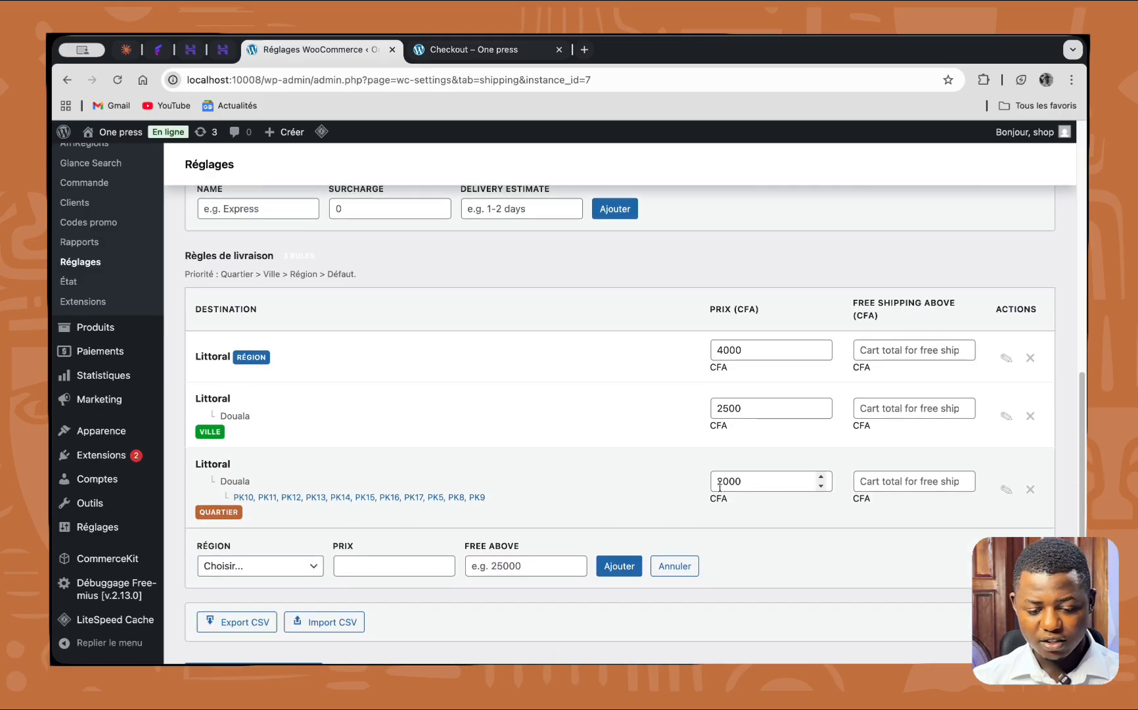
click(463, 56)
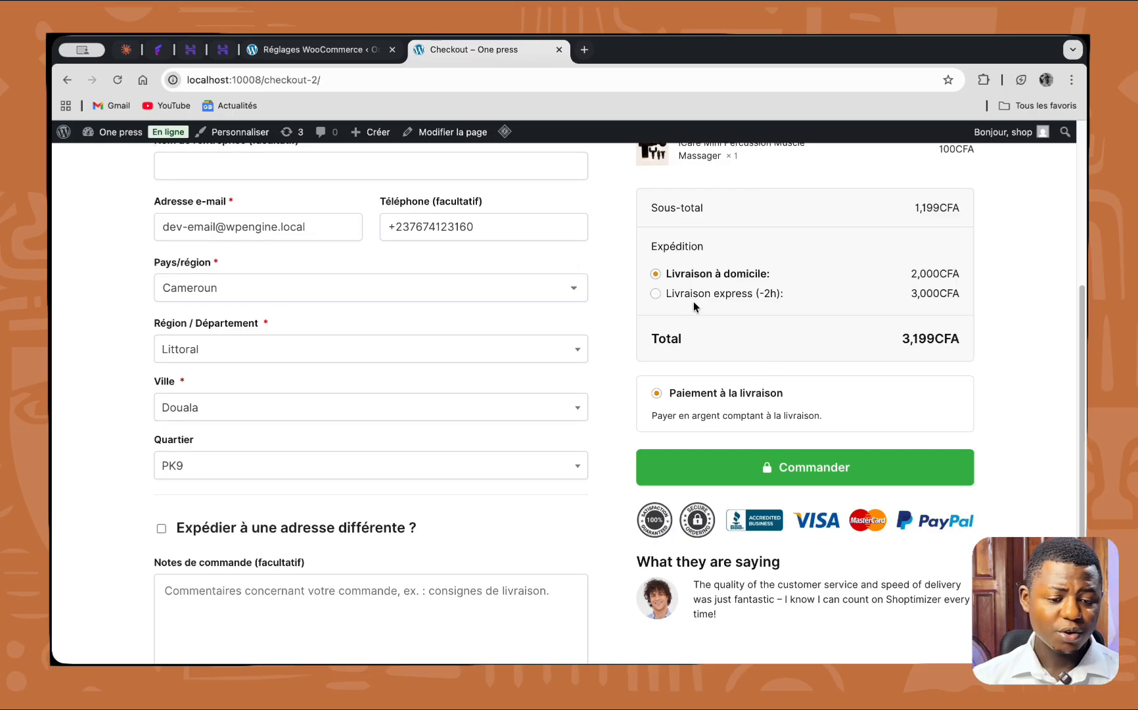
click(311, 50)
scroll(289, 263, up, 4)
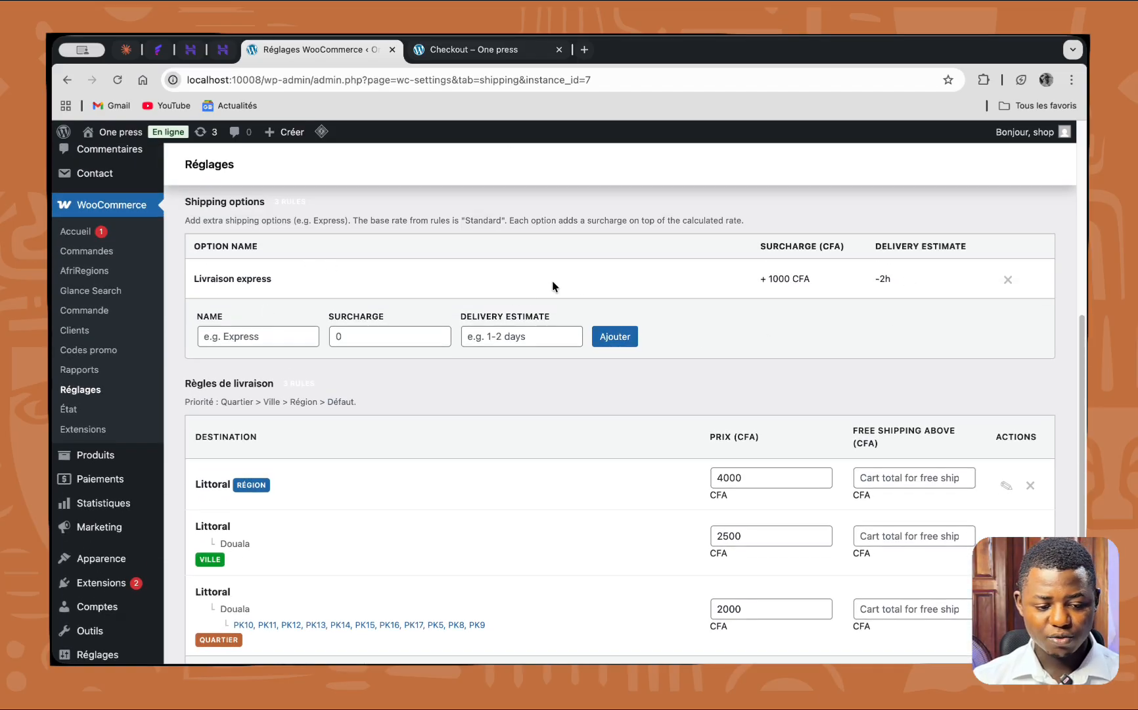
click(484, 52)
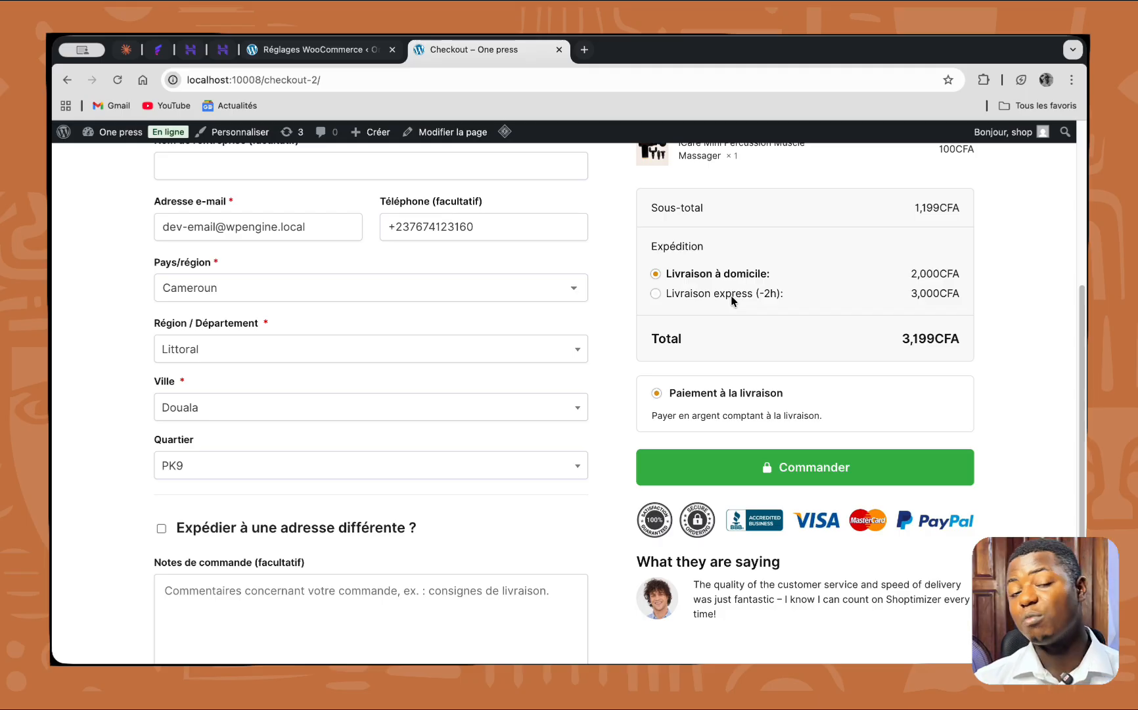
- Choose Livraison express at checkout, switch to Livraison à domicile to compare the order totals, and select Livraison express again
click(664, 294)
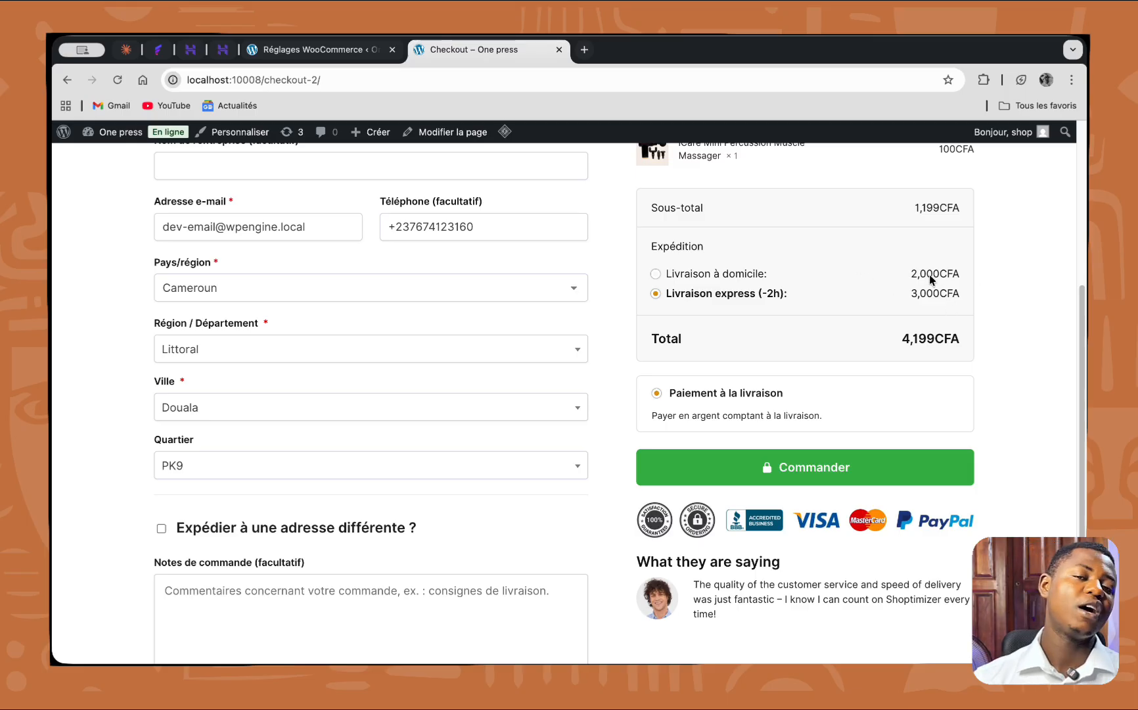
click(678, 274)
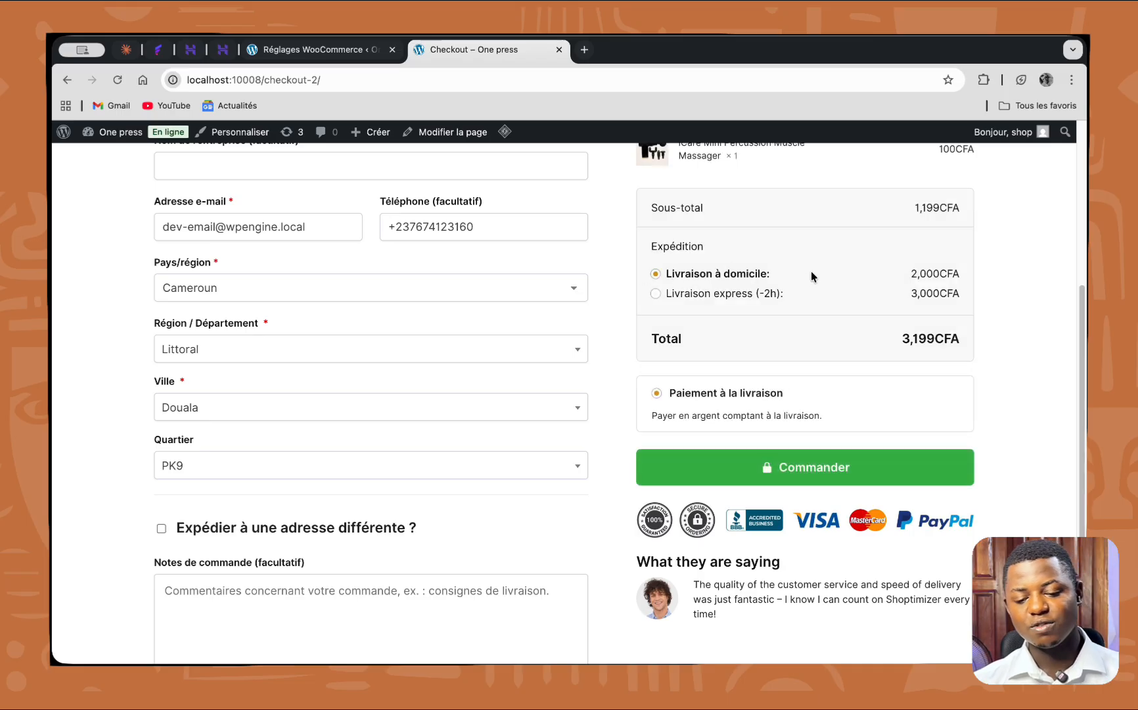
click(713, 297)
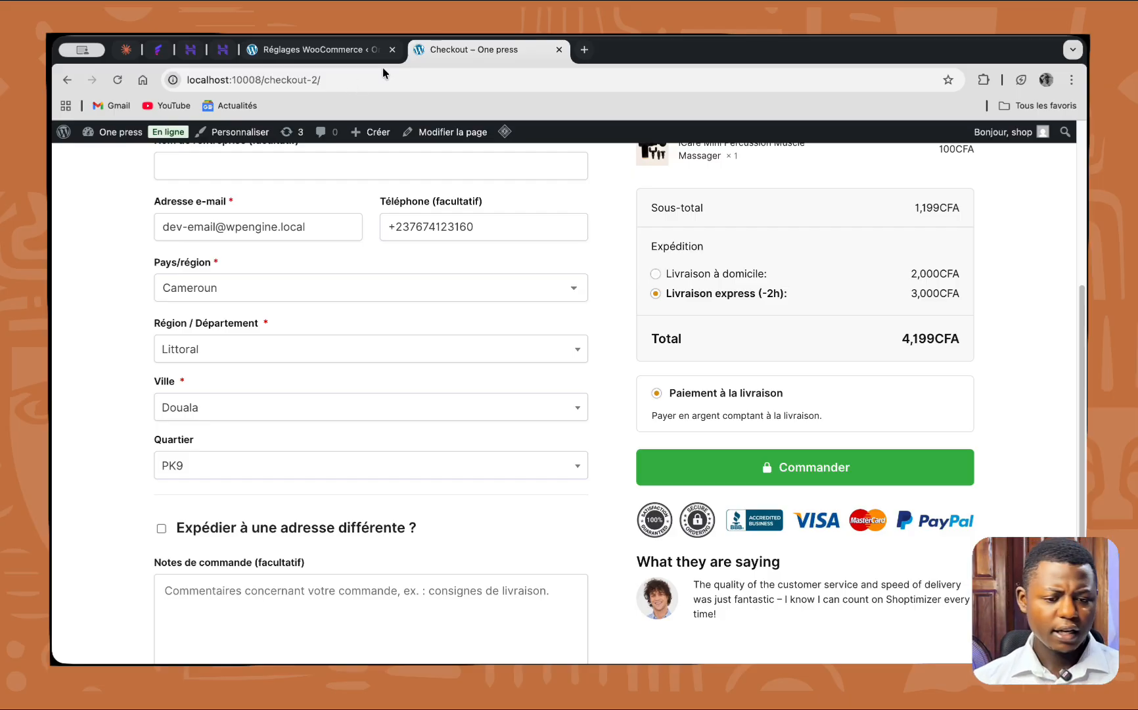
- In the WooCommerce shipping settings, clear the "Prix par défaut" of the home delivery method and save the changes
click(307, 50)
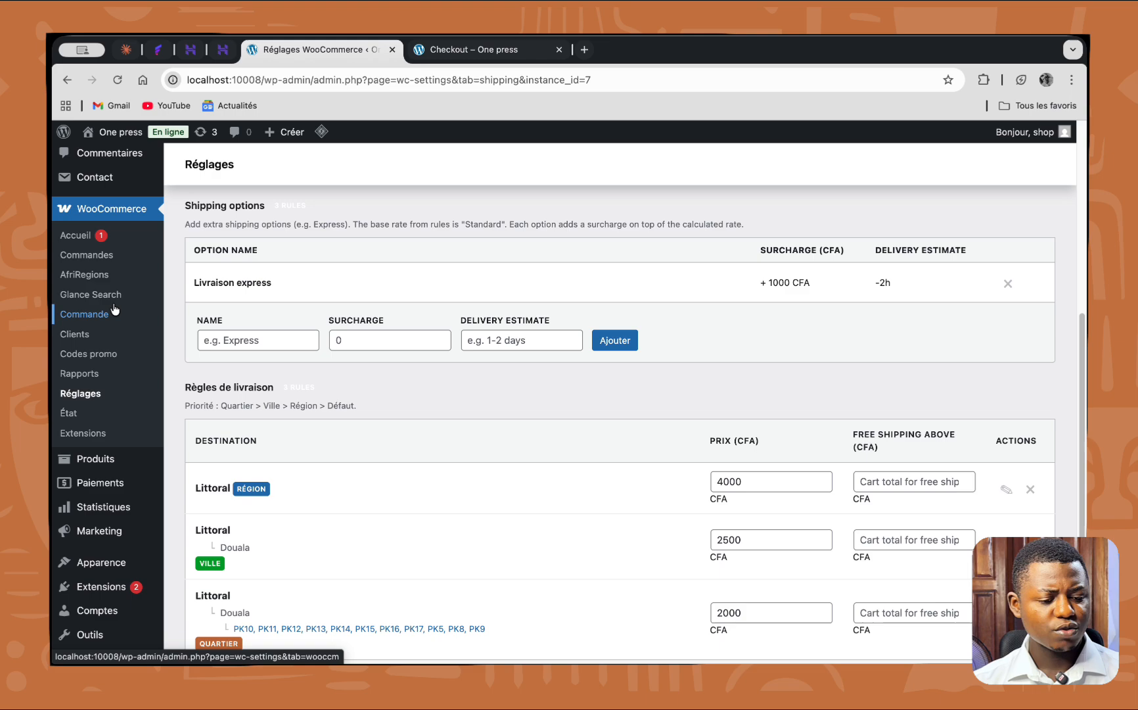
scroll(115, 309, up, 1)
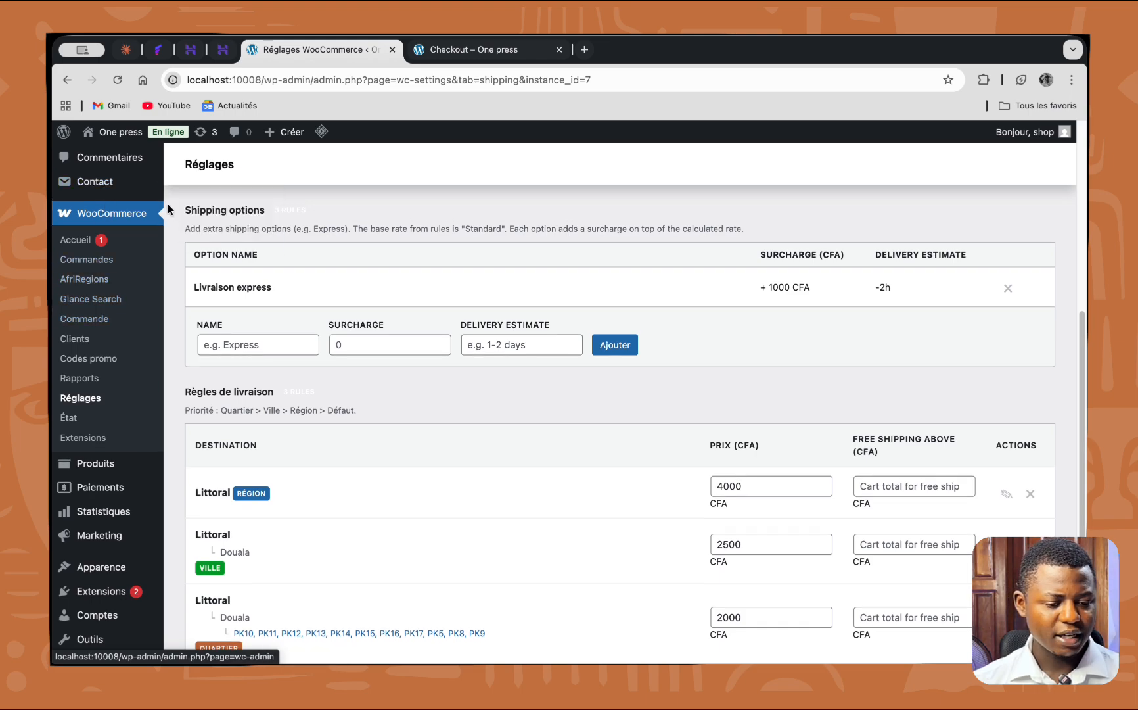
scroll(373, 414, down, 4)
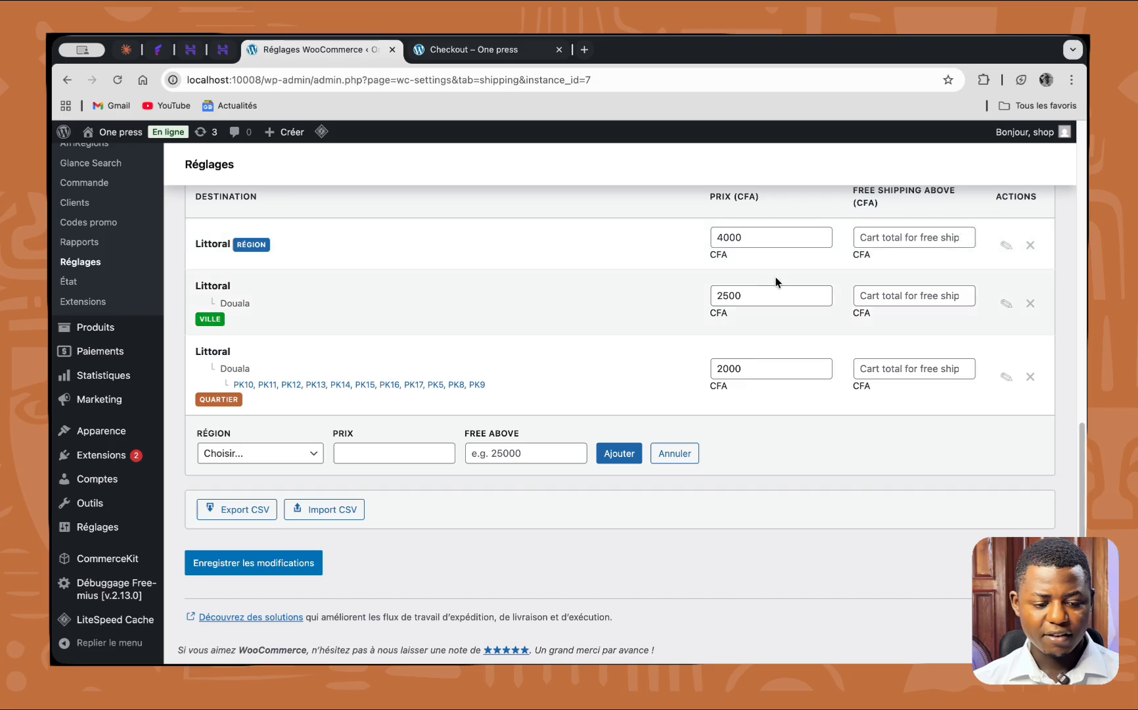
scroll(369, 371, up, 7)
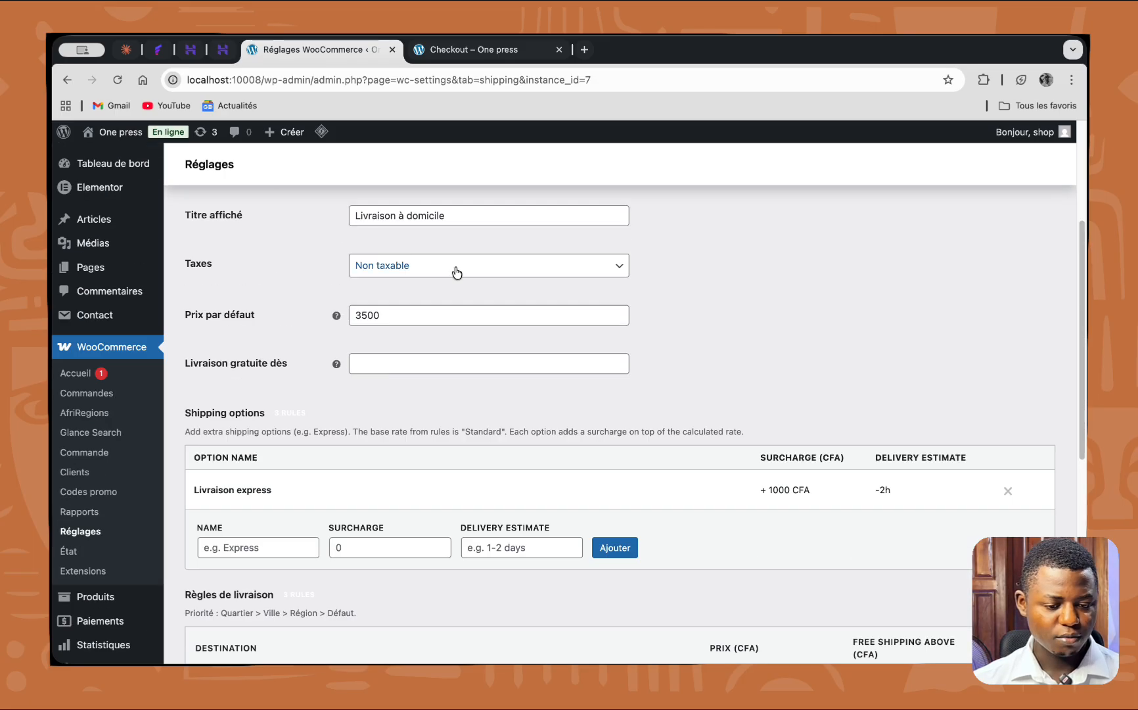
scroll(427, 292, up, 1)
double_click(373, 326)
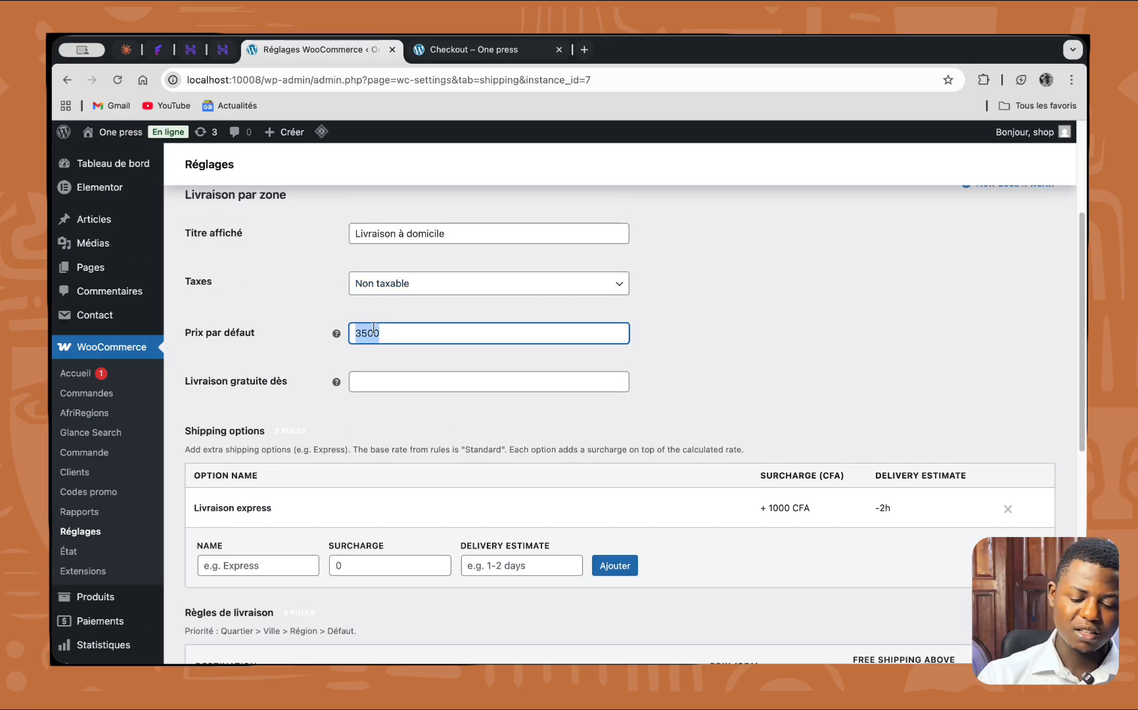
key(BackSpace)
scroll(351, 403, down, 7)
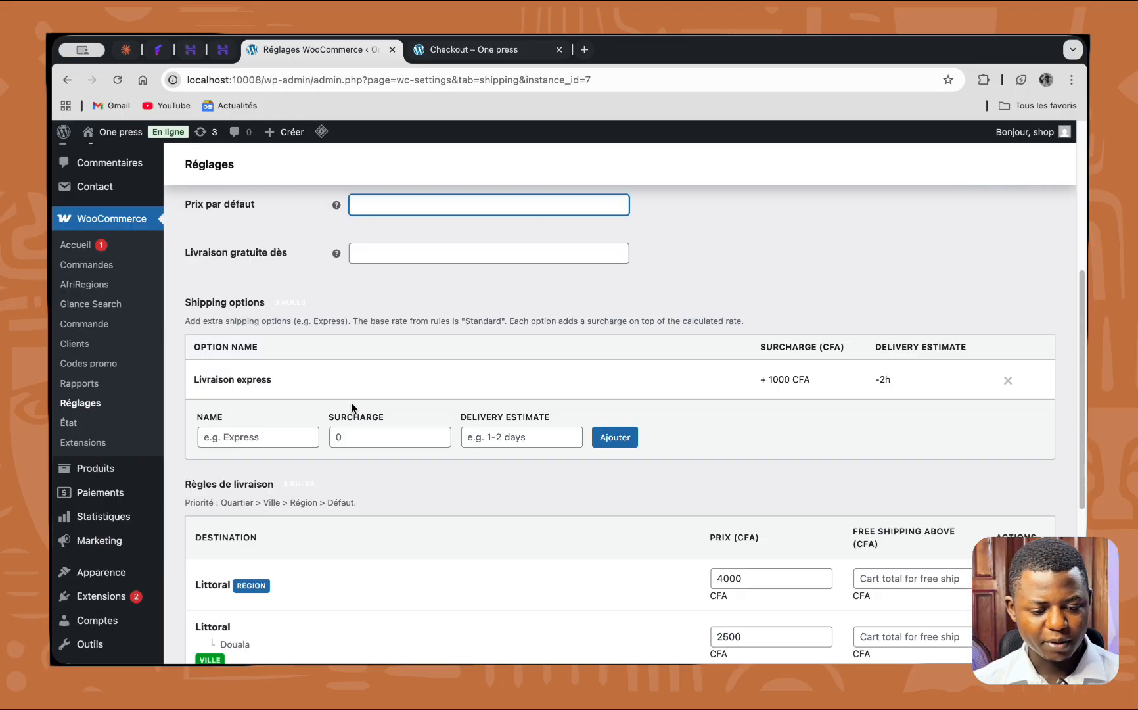
click(244, 573)
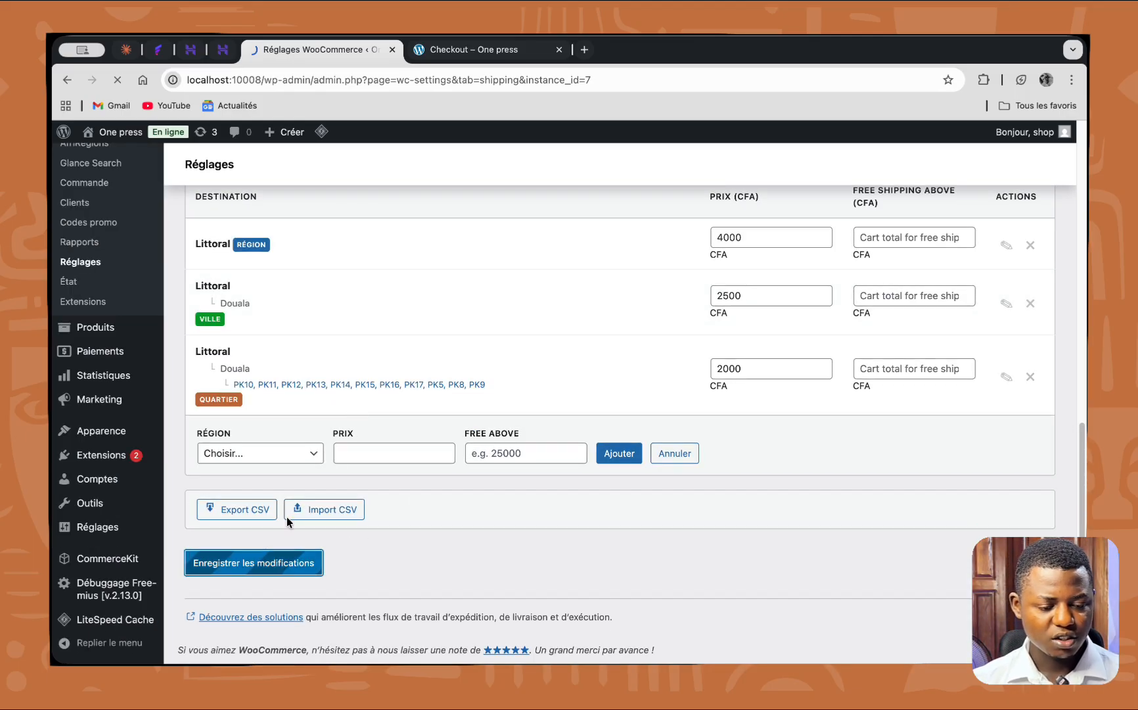
- Delete the Littoral region rule and the Douala city rule from the delivery rules, keeping the neighbourhood rule
scroll(391, 424, down, 9)
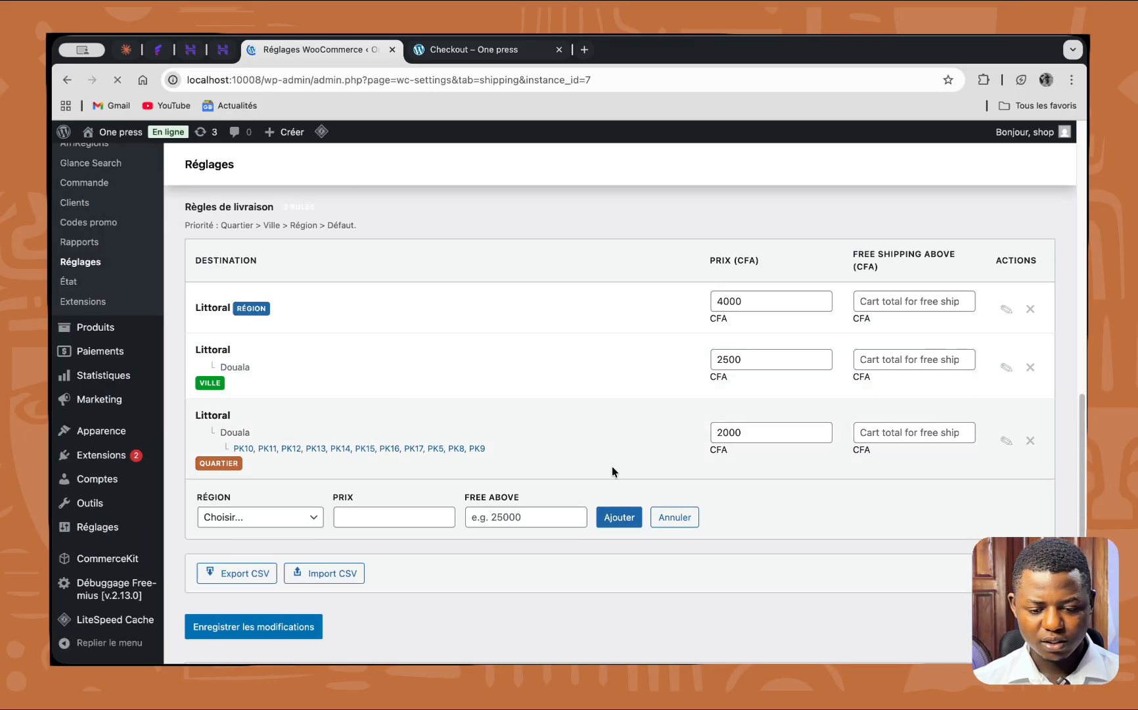
scroll(611, 465, down, 1)
scroll(659, 419, up, 5)
scroll(660, 421, down, 5)
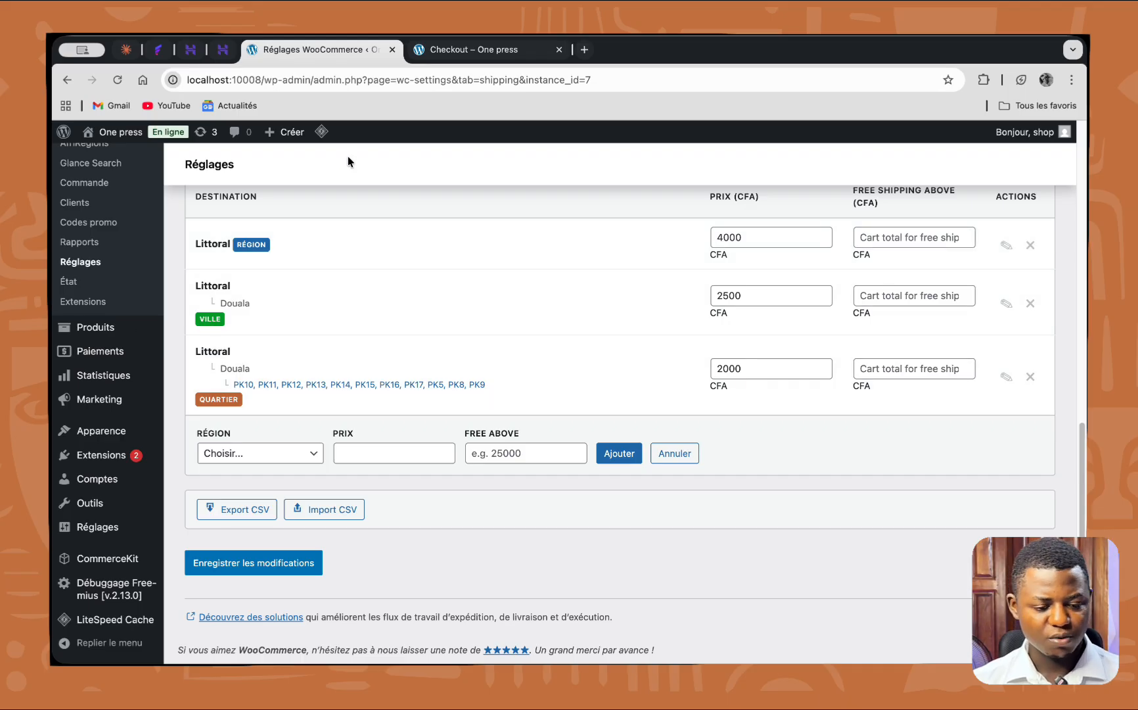
scroll(478, 373, up, 1)
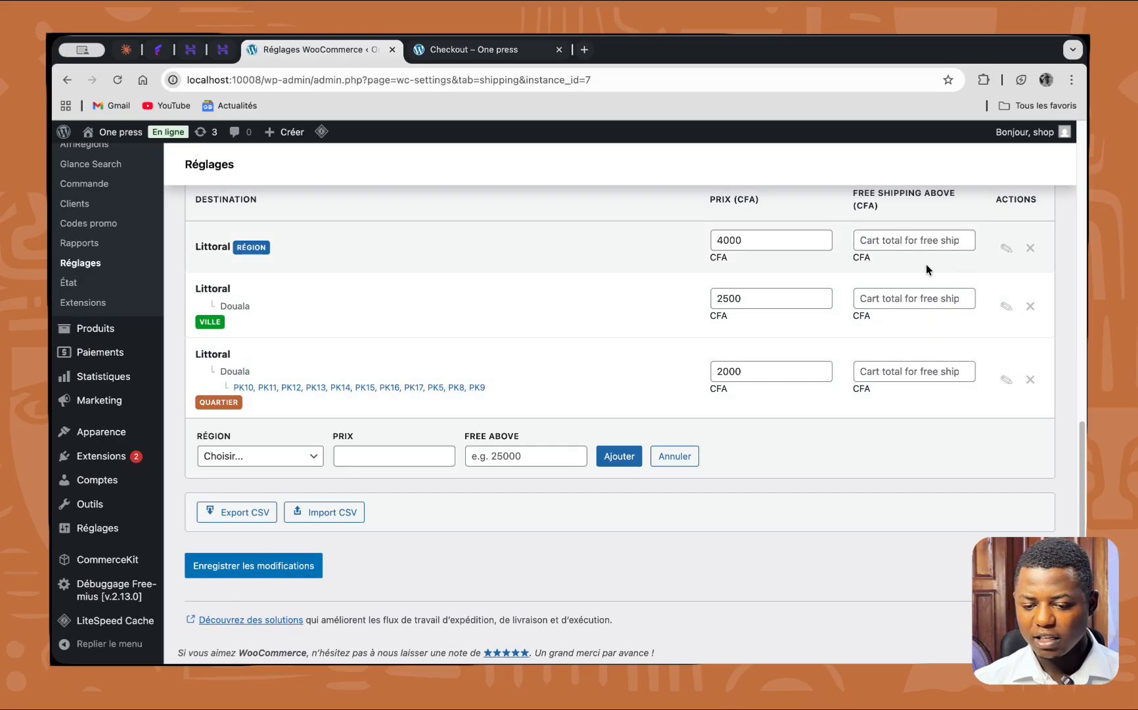
click(1031, 247)
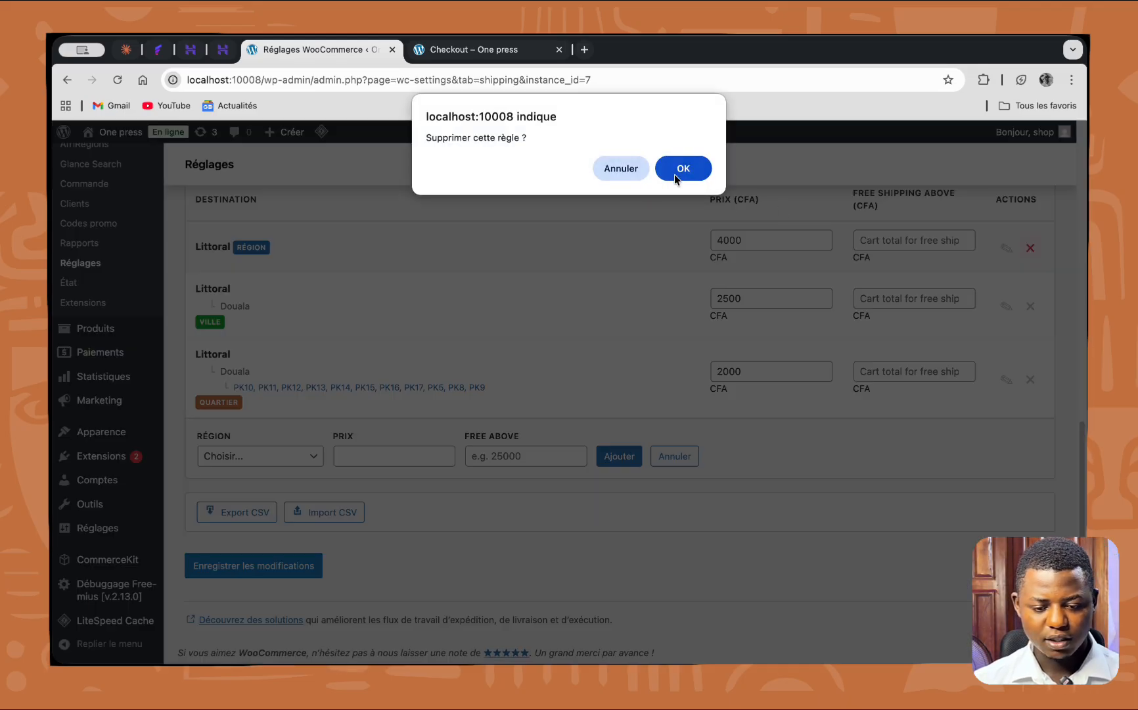
click(677, 169)
click(1029, 255)
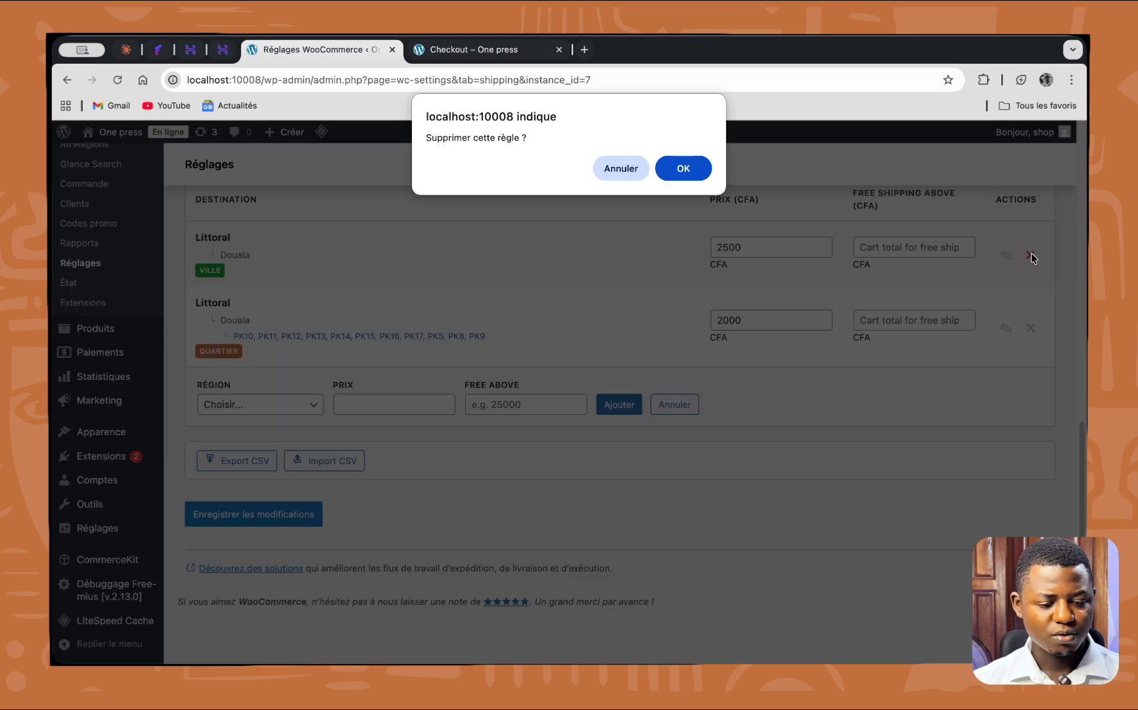
click(683, 169)
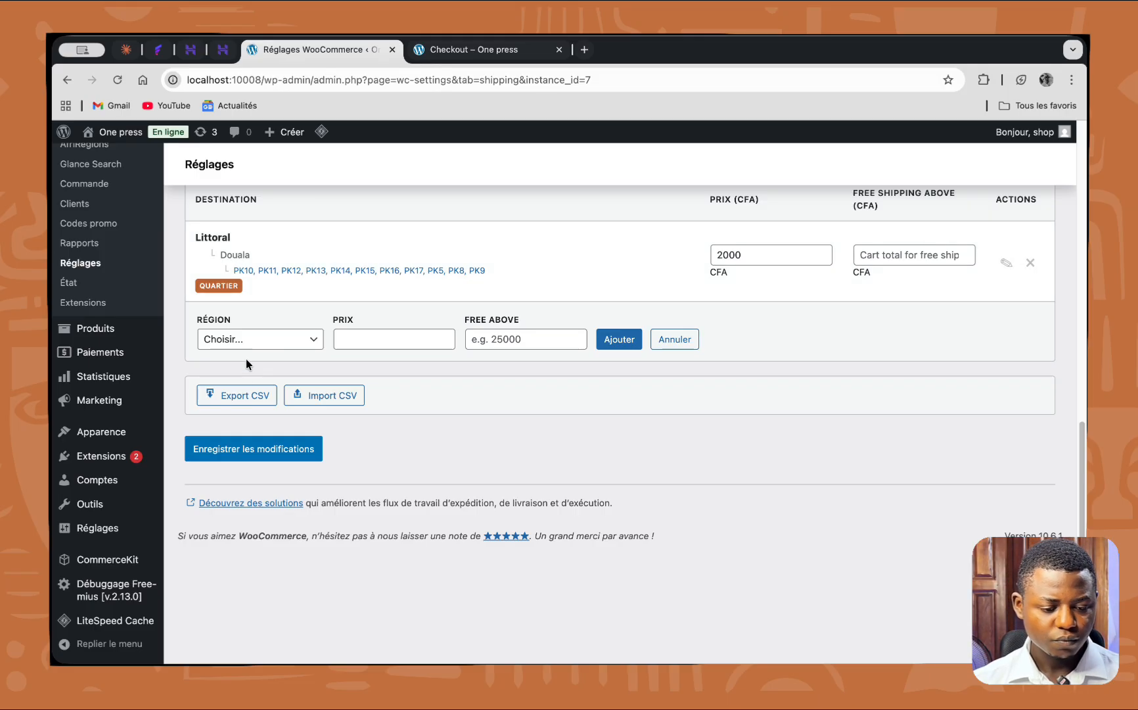
- Set up a new delivery rule for the Littoral region and the city of Douala and review its neighbourhoods
click(250, 339)
click(243, 422)
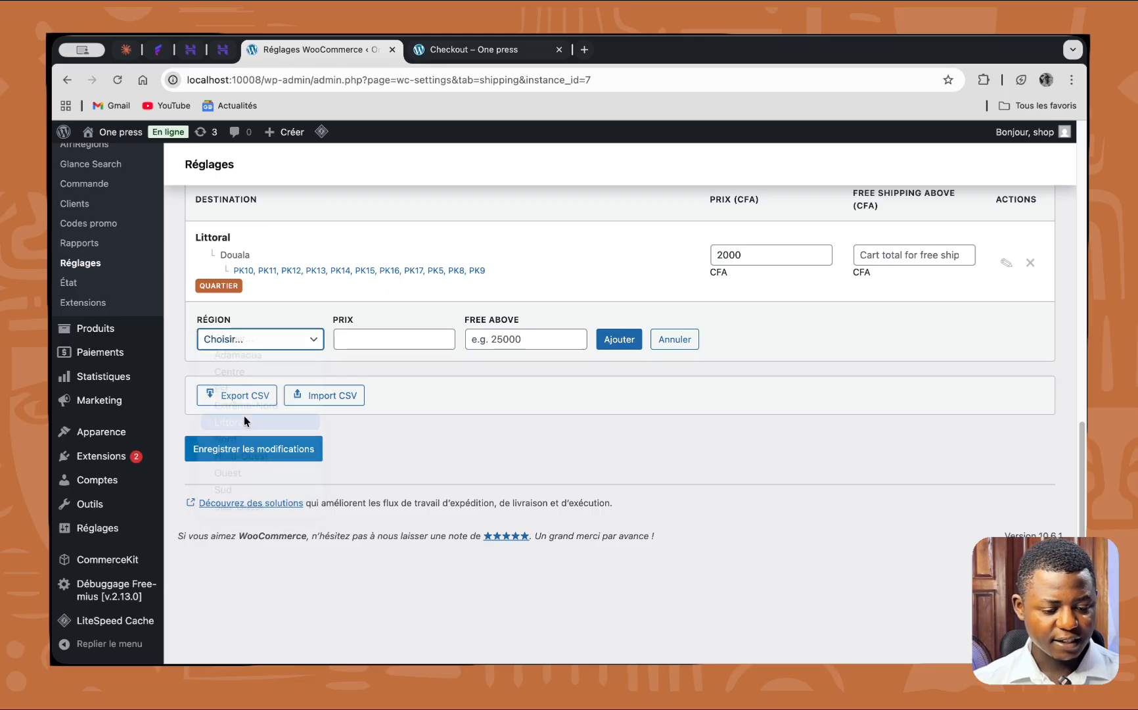
click(400, 342)
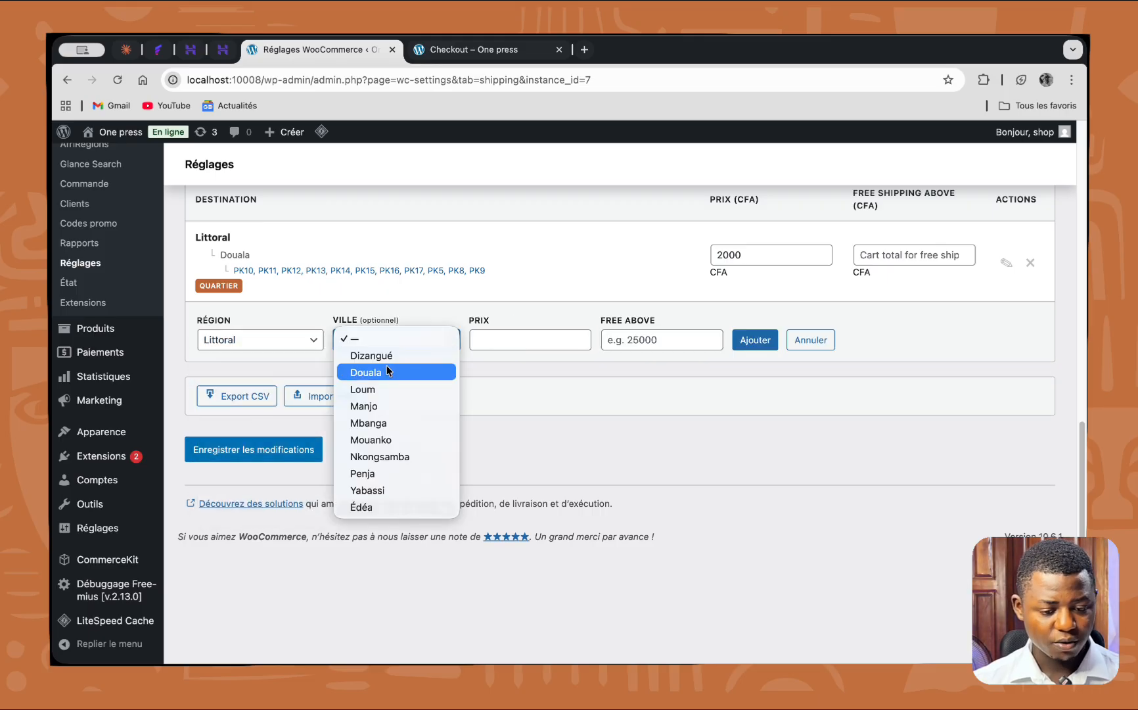
click(388, 370)
scroll(461, 437, up, 6)
scroll(461, 437, down, 6)
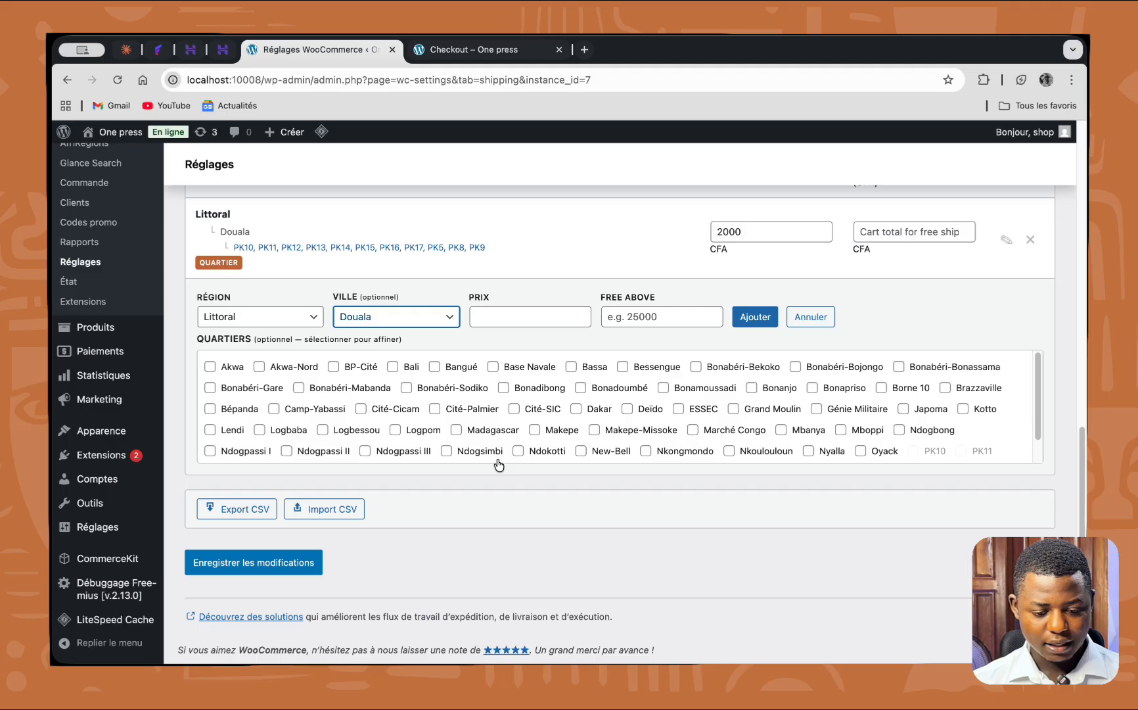
scroll(636, 407, down, 1)
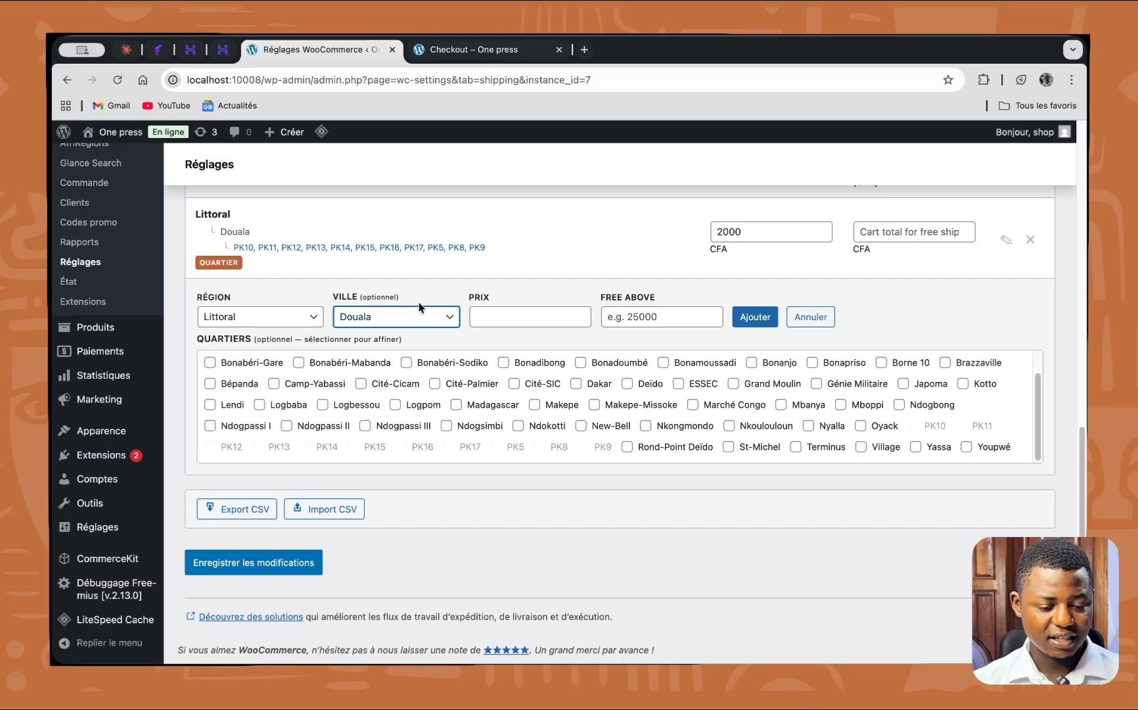
scroll(419, 301, up, 3)
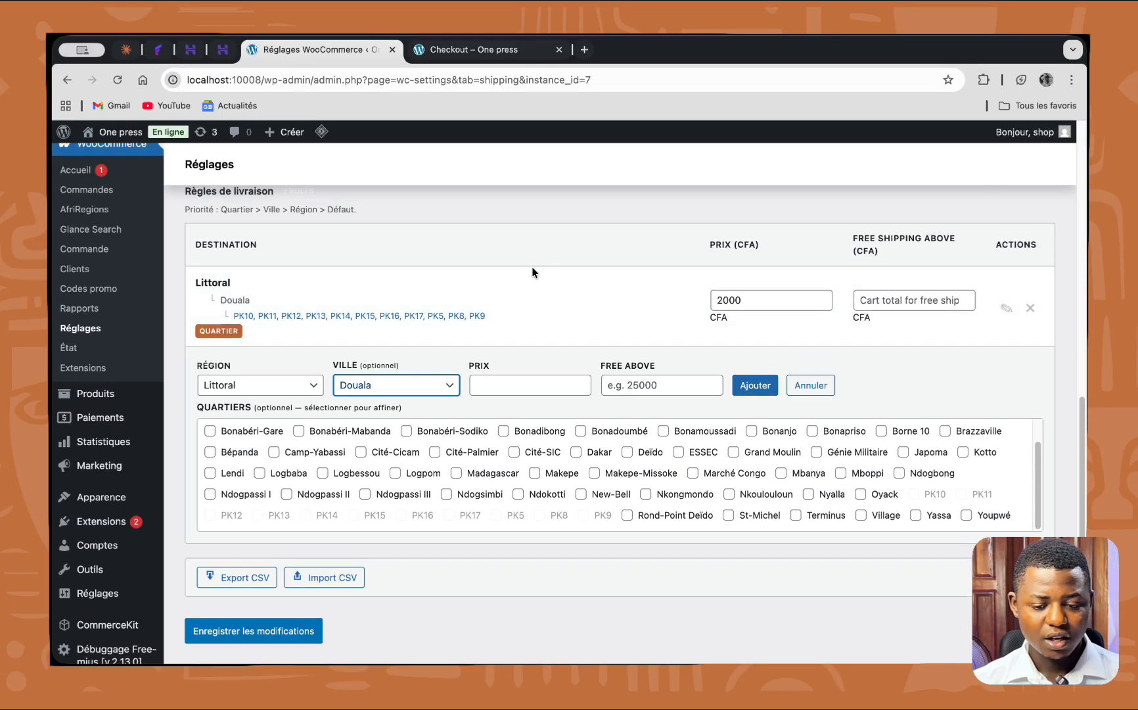
- Try to select the PK8 and PK9 neighbourhoods for the new Douala rule
scroll(533, 273, down, 1)
click(566, 510)
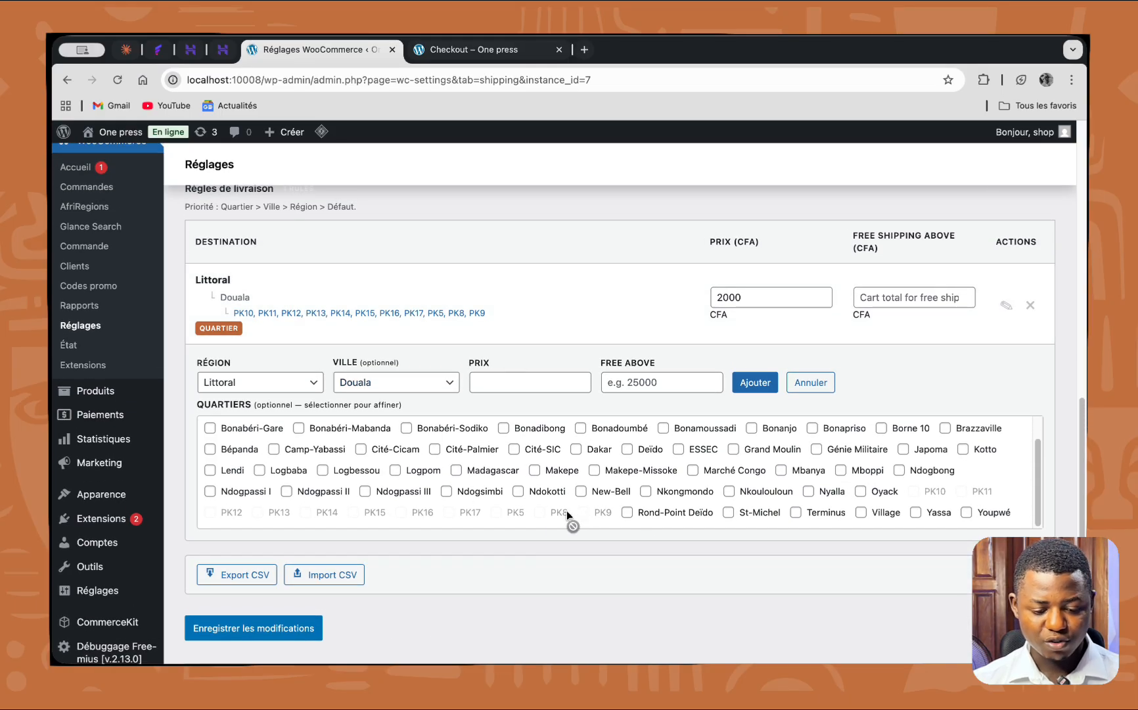
click(606, 512)
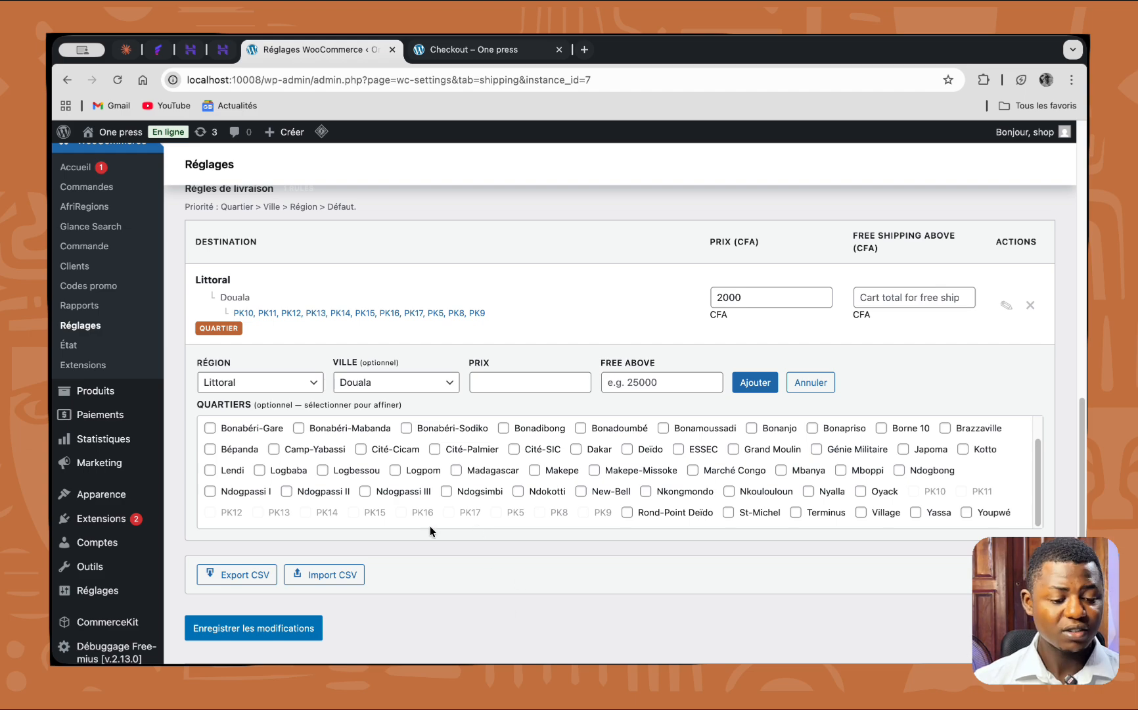
scroll(421, 394, up, 2)
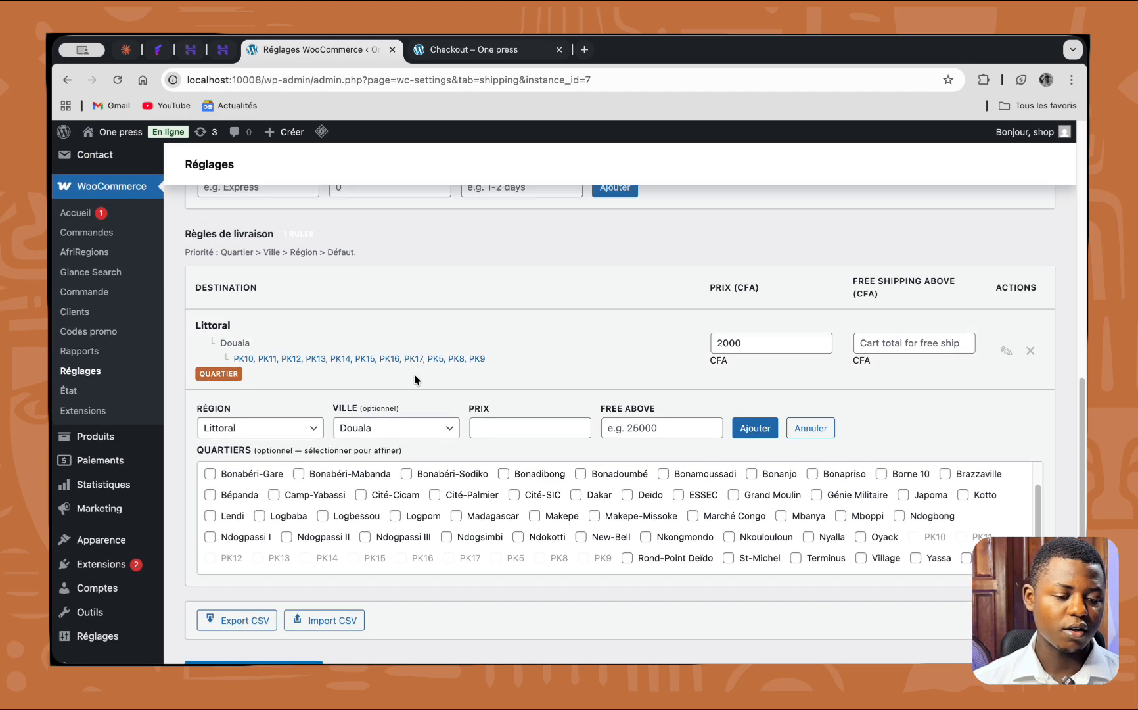
scroll(312, 496, up, 2)
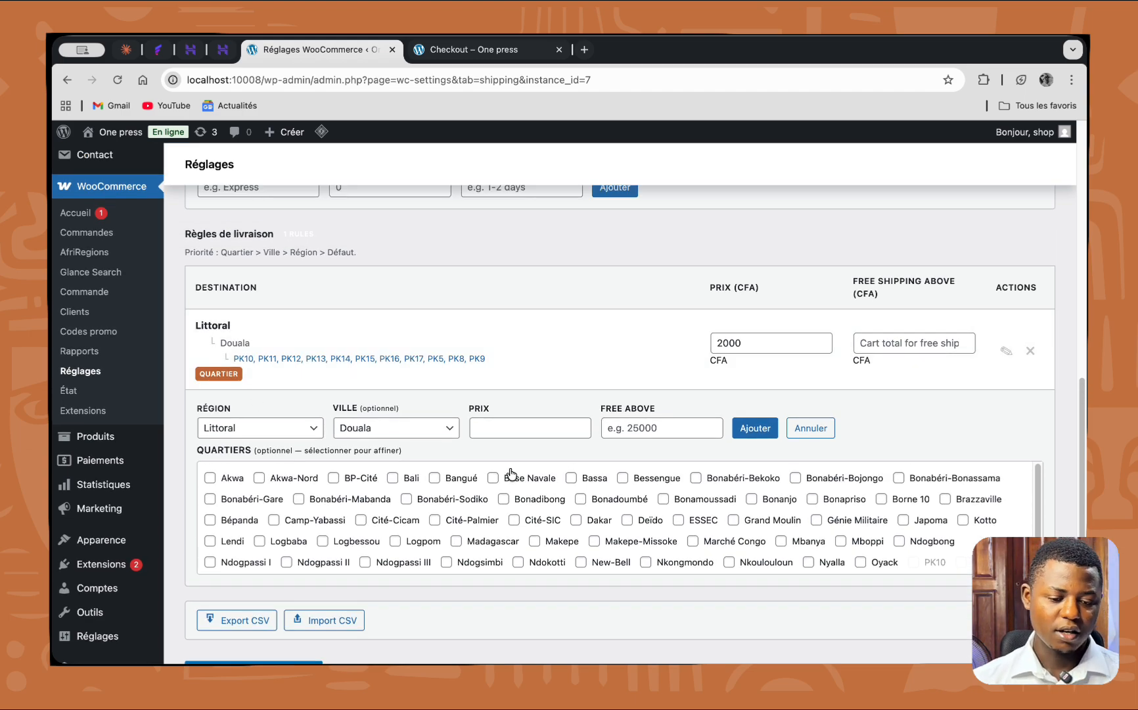
scroll(420, 437, up, 1)
- Save the shipping method with its reduced list of delivery rules
scroll(394, 447, up, 5)
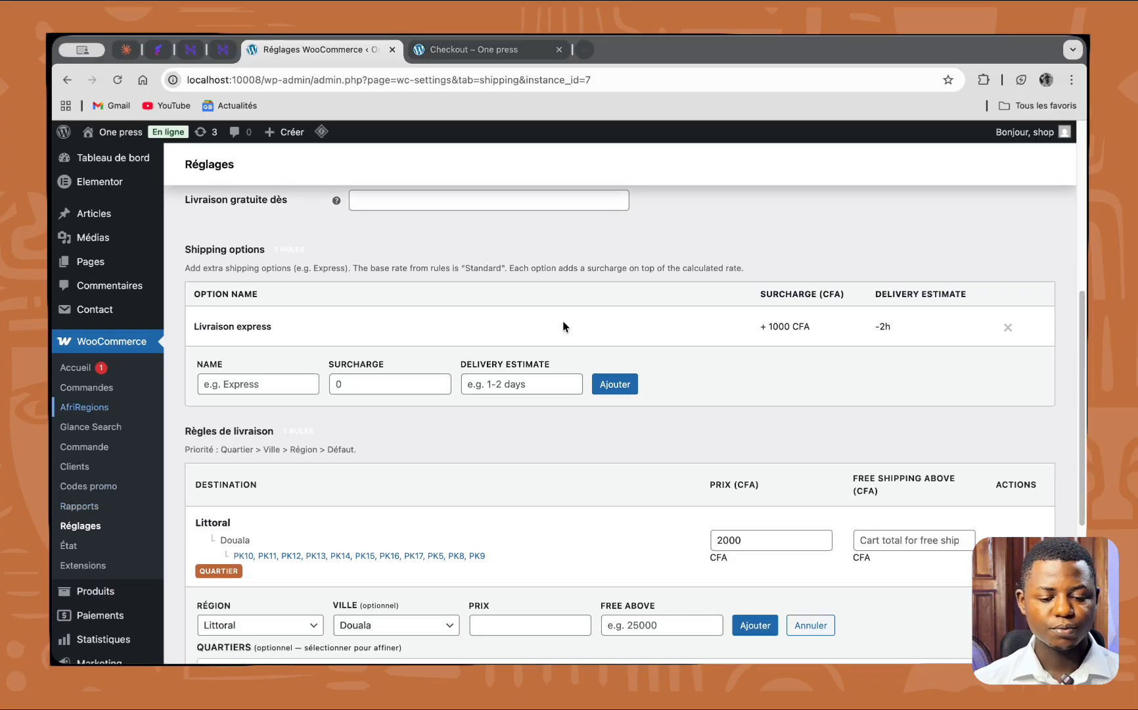
scroll(539, 303, down, 5)
click(282, 563)
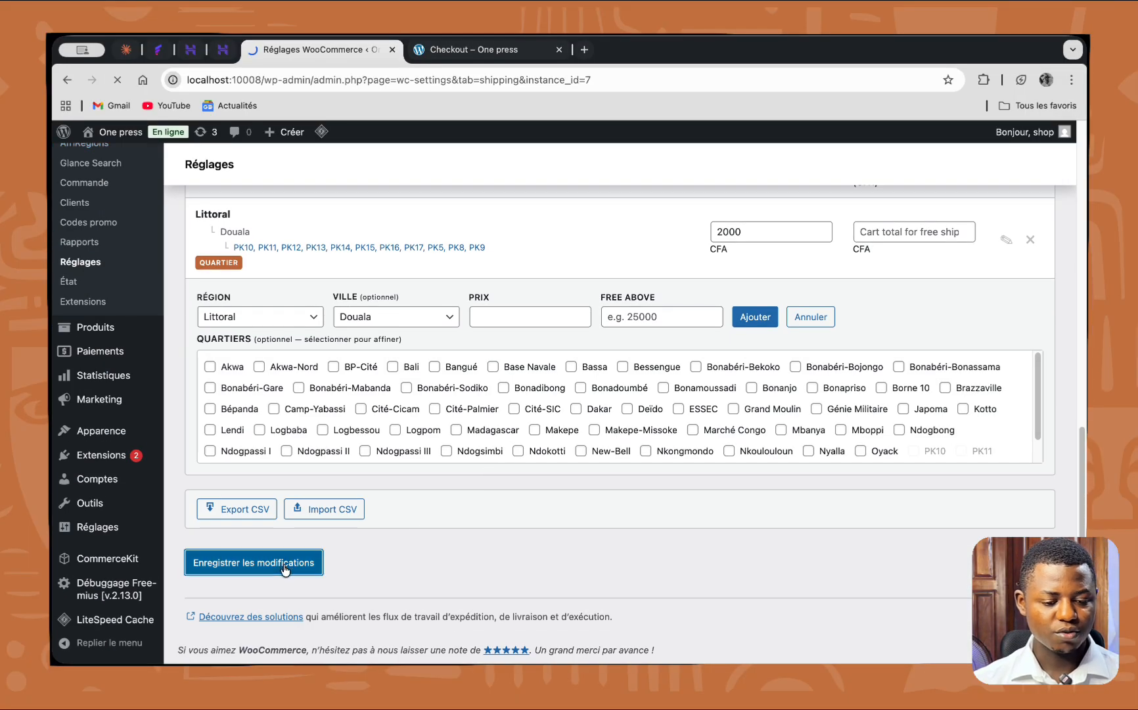
scroll(481, 523, down, 7)
scroll(86, 318, up, 3)
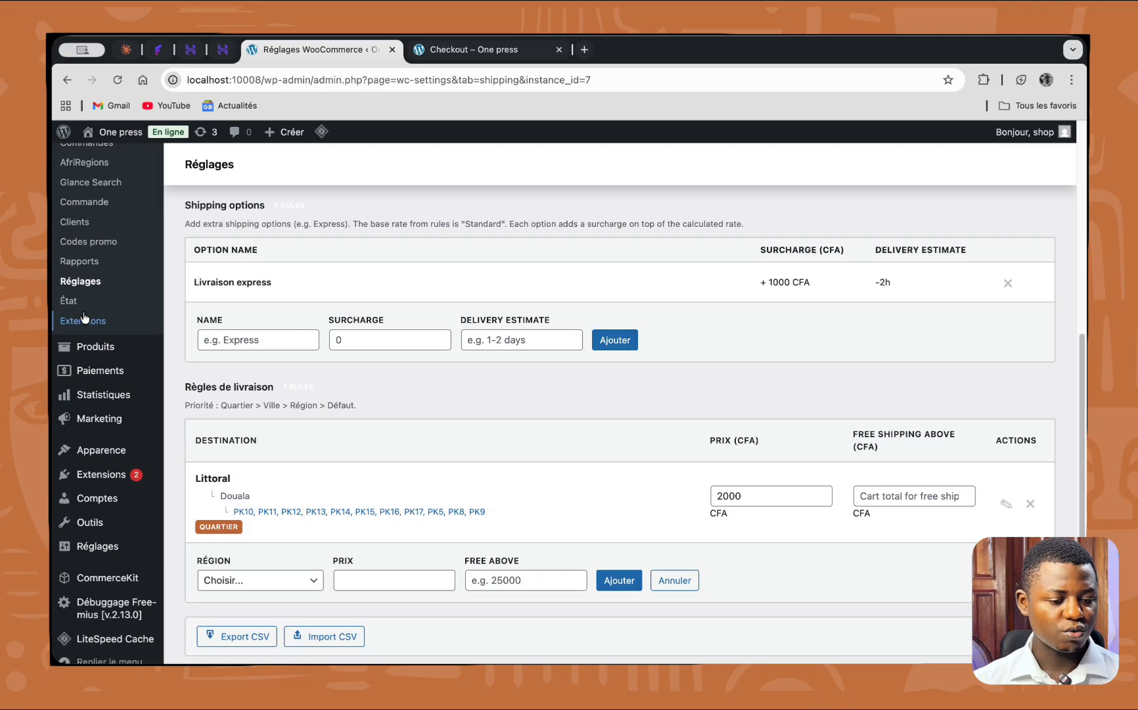
- Go to the AfriRegions plugin and open its geographic data (Données géo) with the list of regions
click(85, 329)
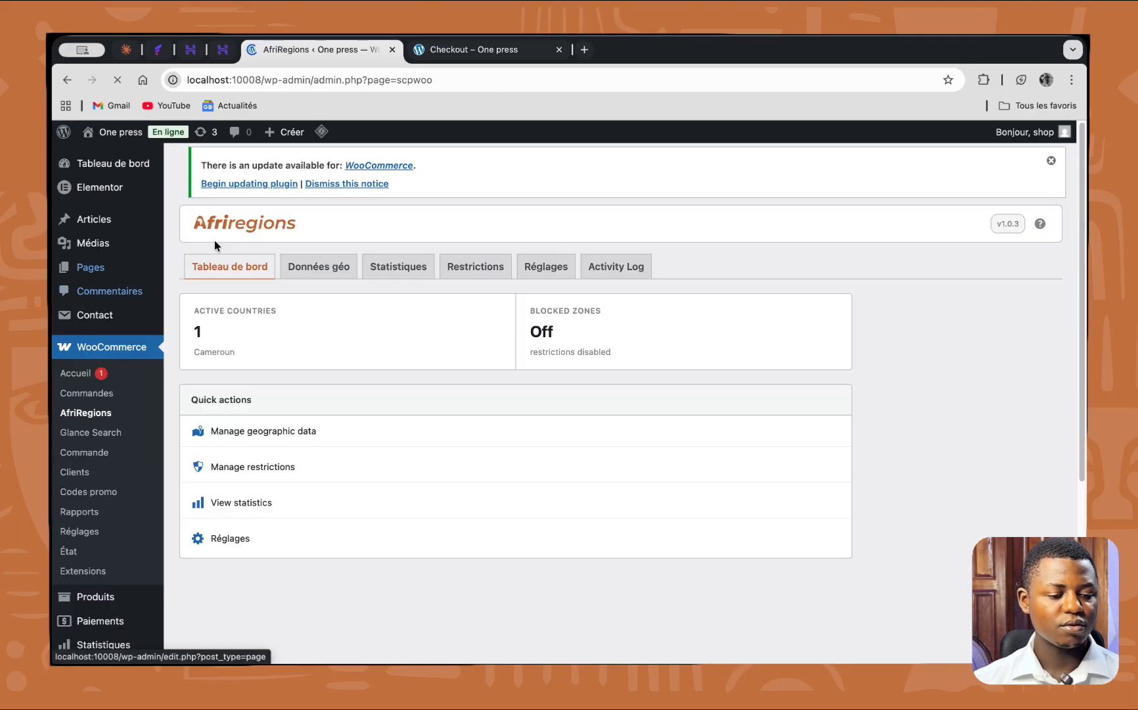
scroll(400, 440, down, 1)
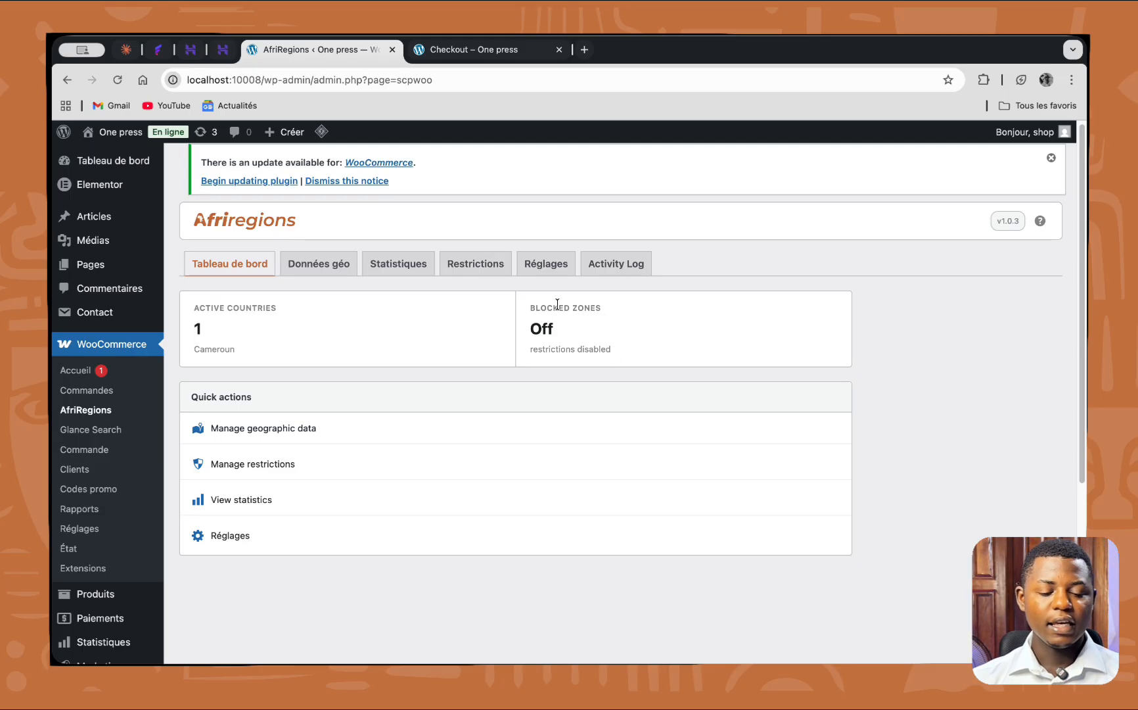
scroll(578, 339, down, 1)
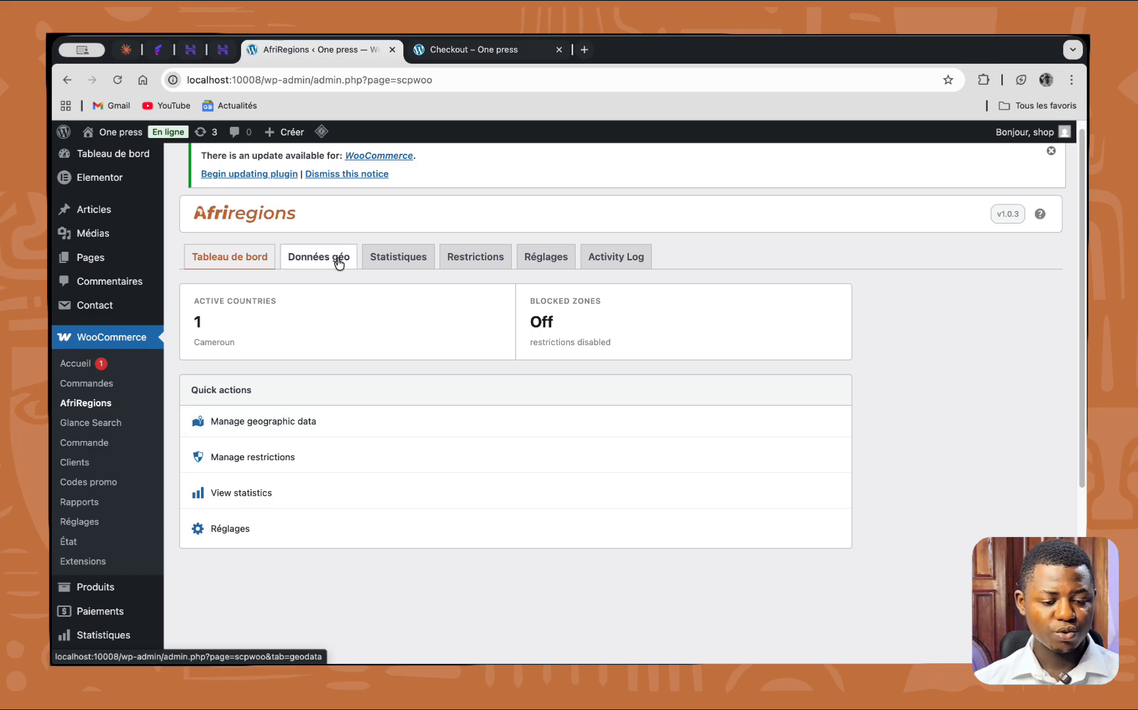
click(315, 263)
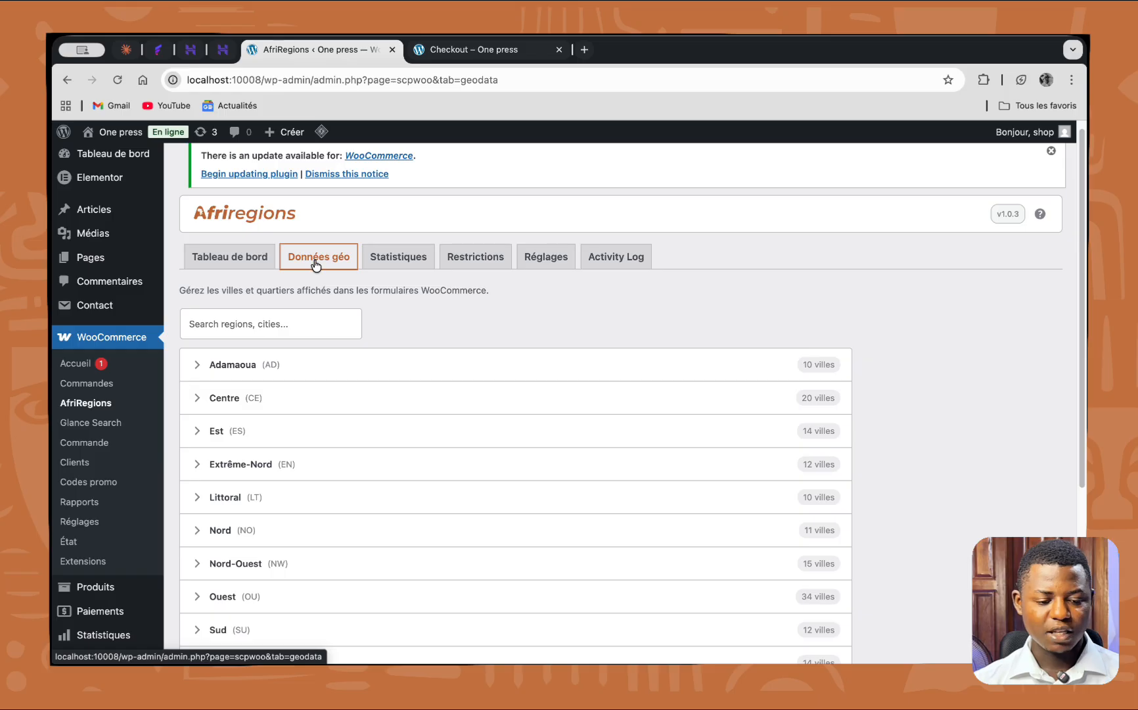
scroll(262, 368, down, 2)
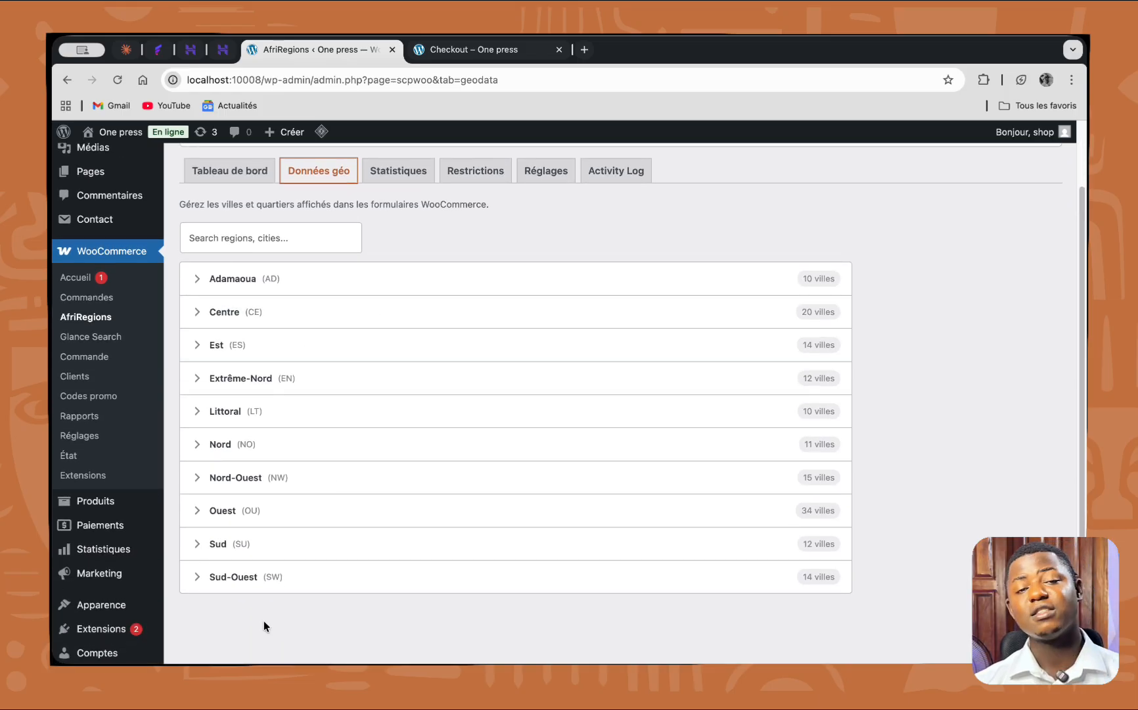
scroll(276, 437, up, 1)
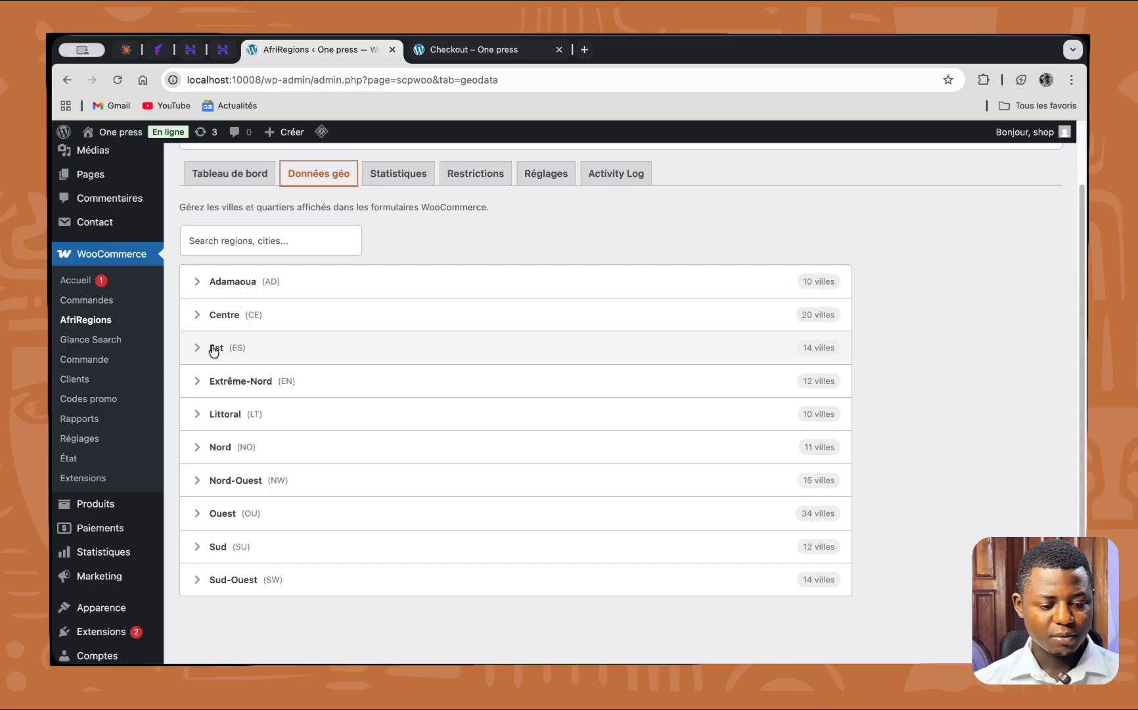
- Expand the Adamaoua region and look through its cities and the option to add a city
click(197, 284)
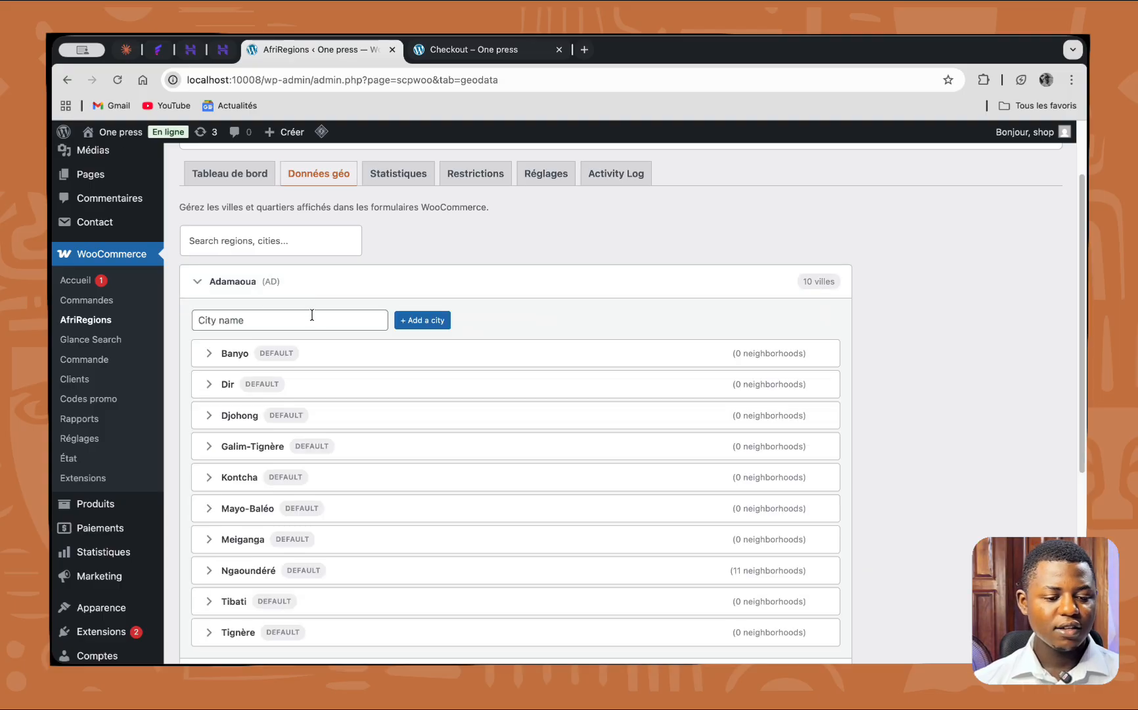
scroll(326, 372, down, 1)
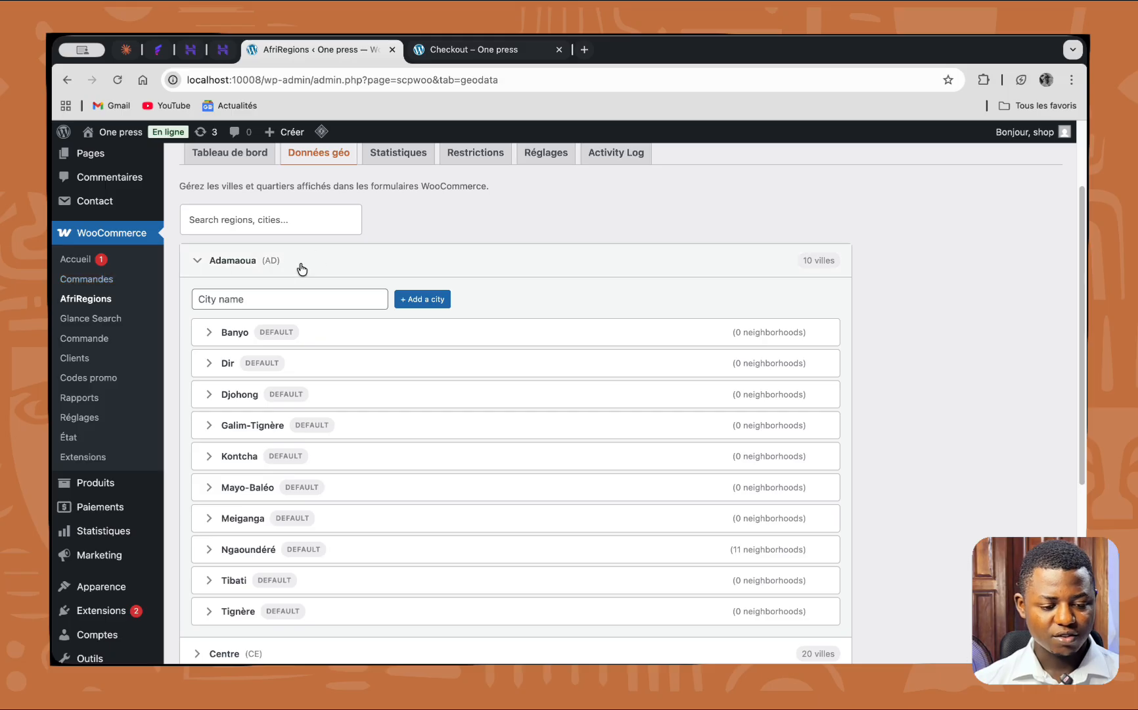
scroll(328, 380, down, 1)
scroll(326, 379, down, 3)
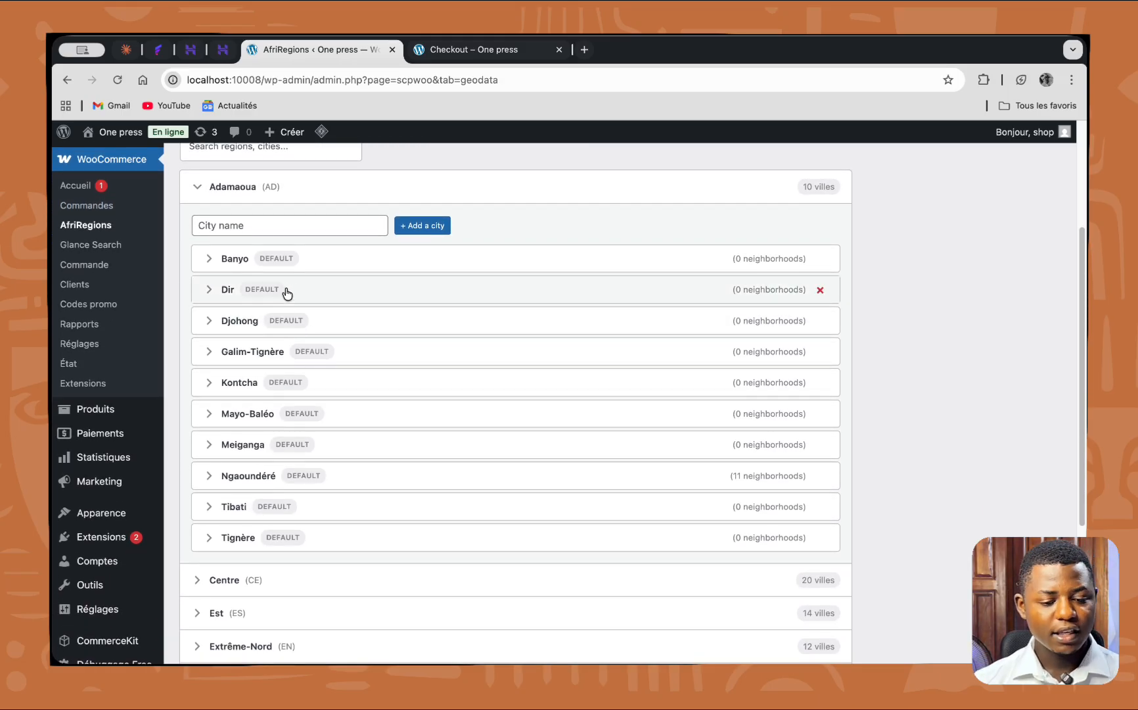
scroll(290, 282, up, 1)
scroll(290, 281, up, 2)
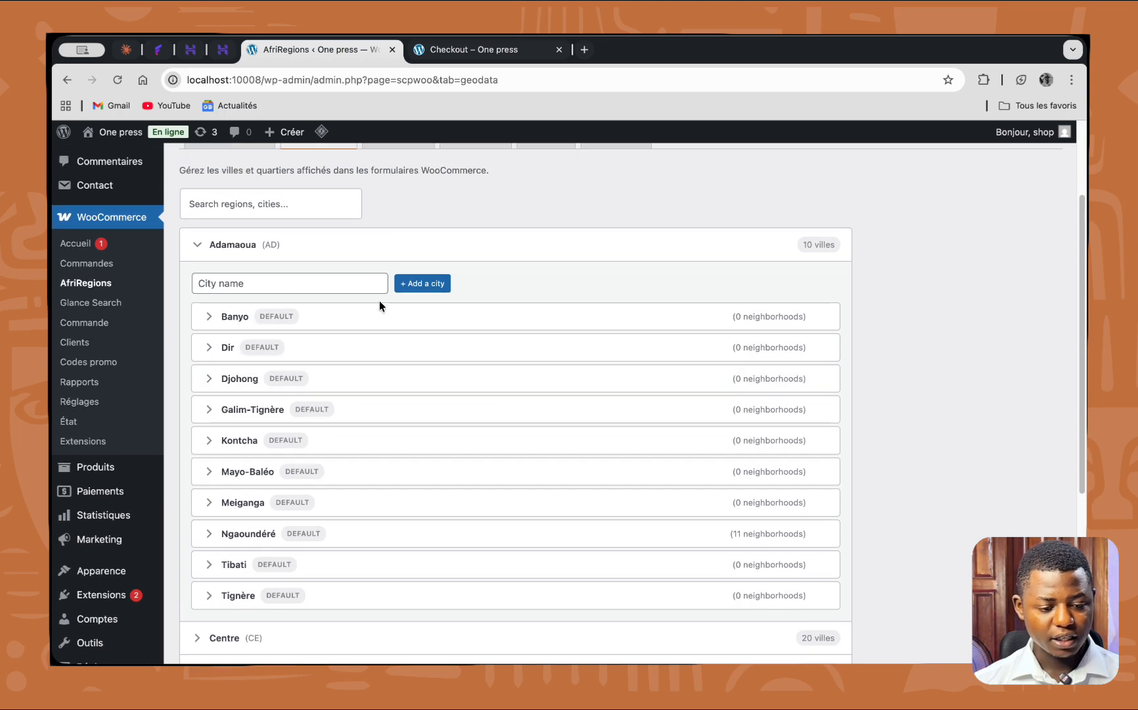
- Add a custom city named doko to the Adamaoua region and check its entry in the city list
click(339, 286)
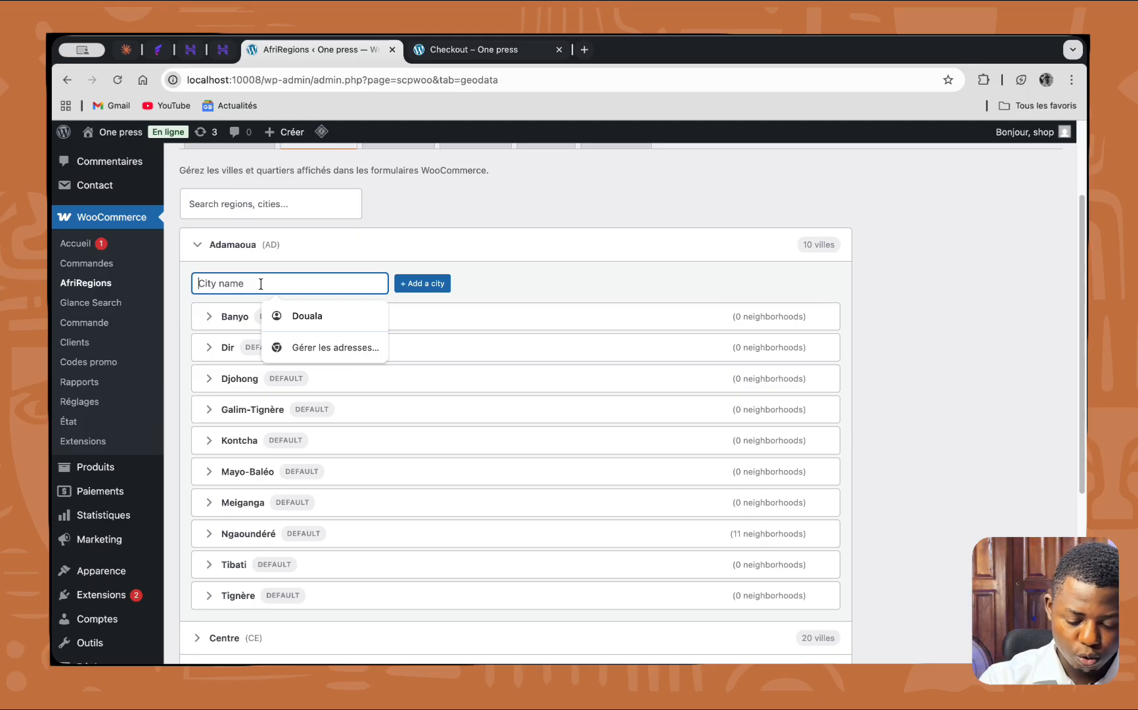
text(doko)
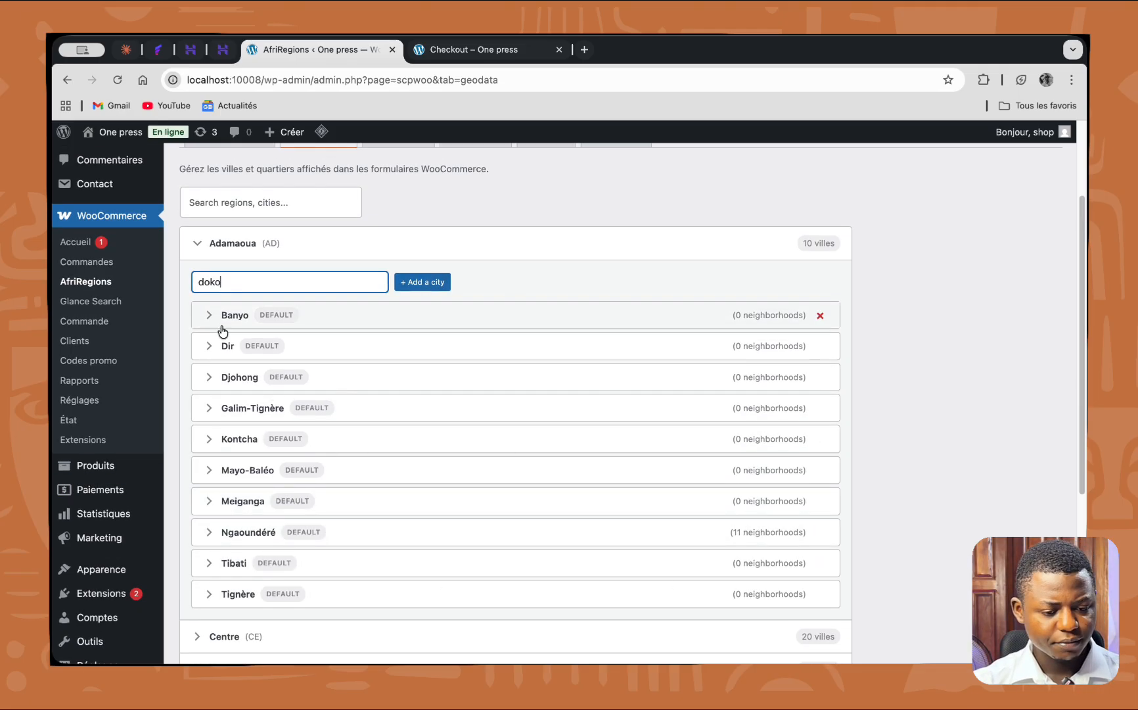
click(424, 283)
scroll(394, 382, down, 5)
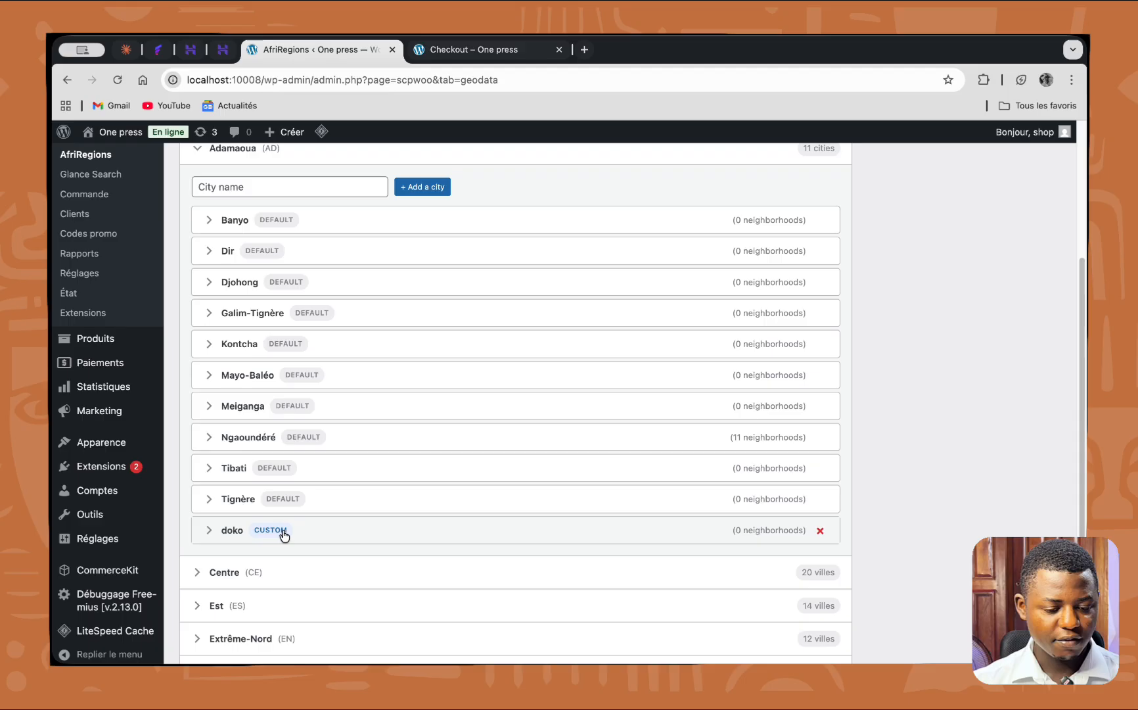
scroll(273, 537, down, 1)
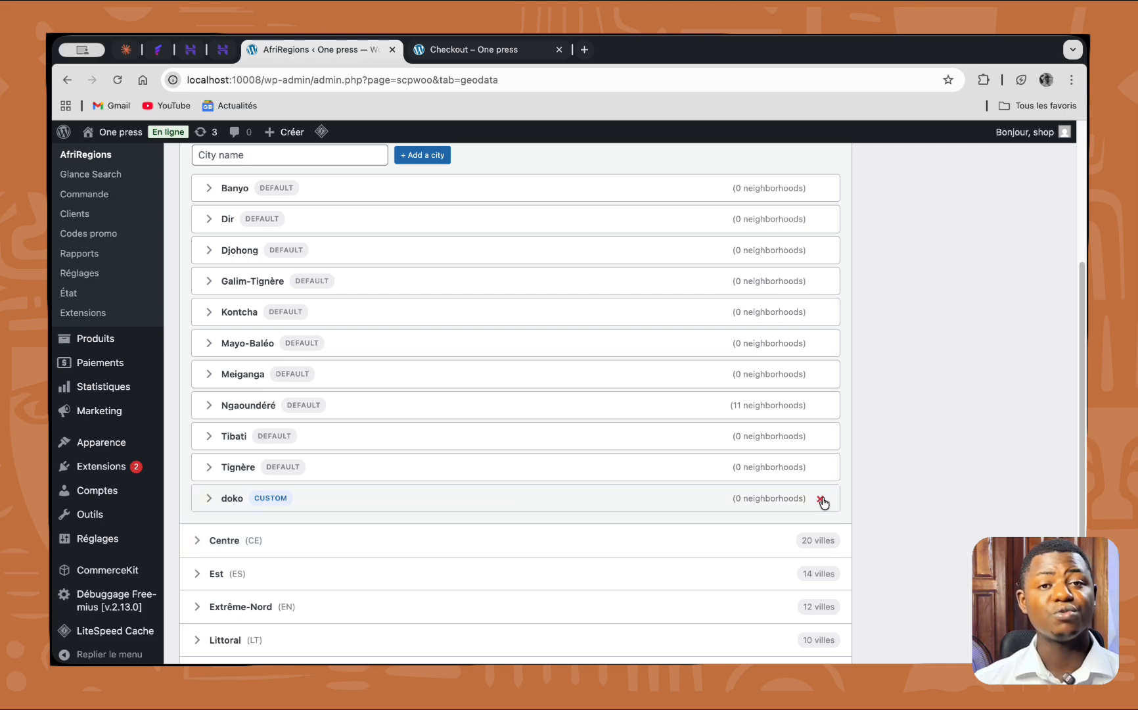
- Delete the custom city doko from the Adamaoua region and confirm its removal
click(821, 499)
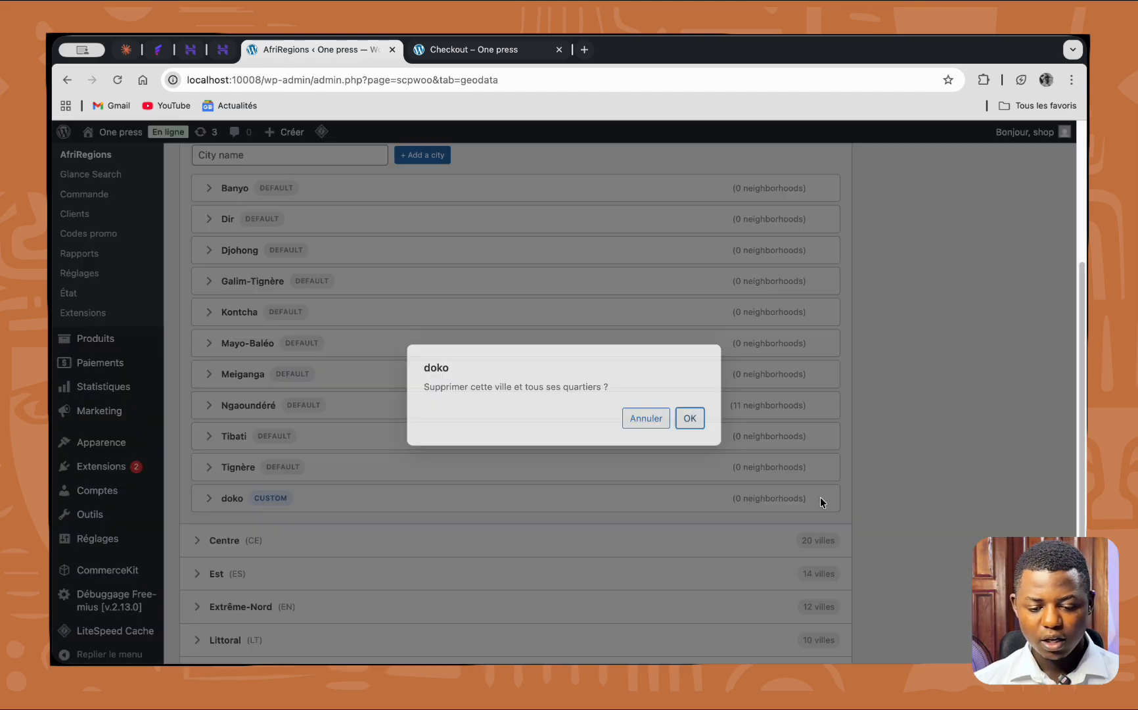
click(688, 420)
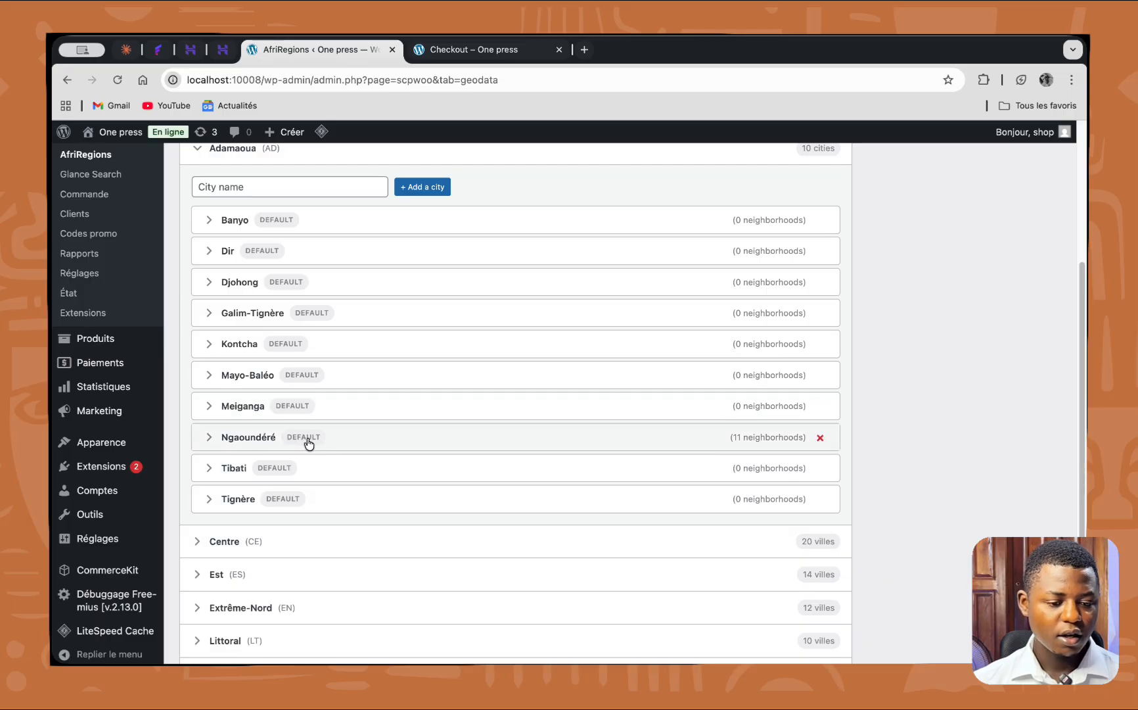
- Expand the Littoral region and look through its list of cities
scroll(306, 454, down, 3)
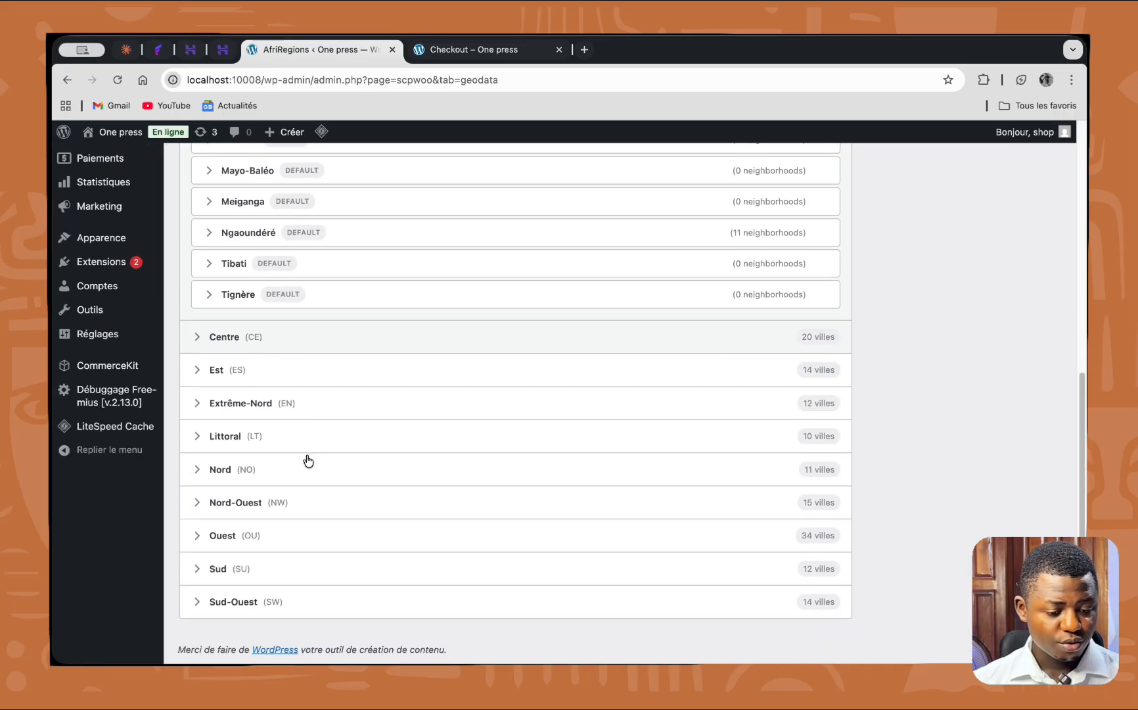
click(196, 437)
scroll(300, 485, down, 2)
scroll(336, 473, down, 3)
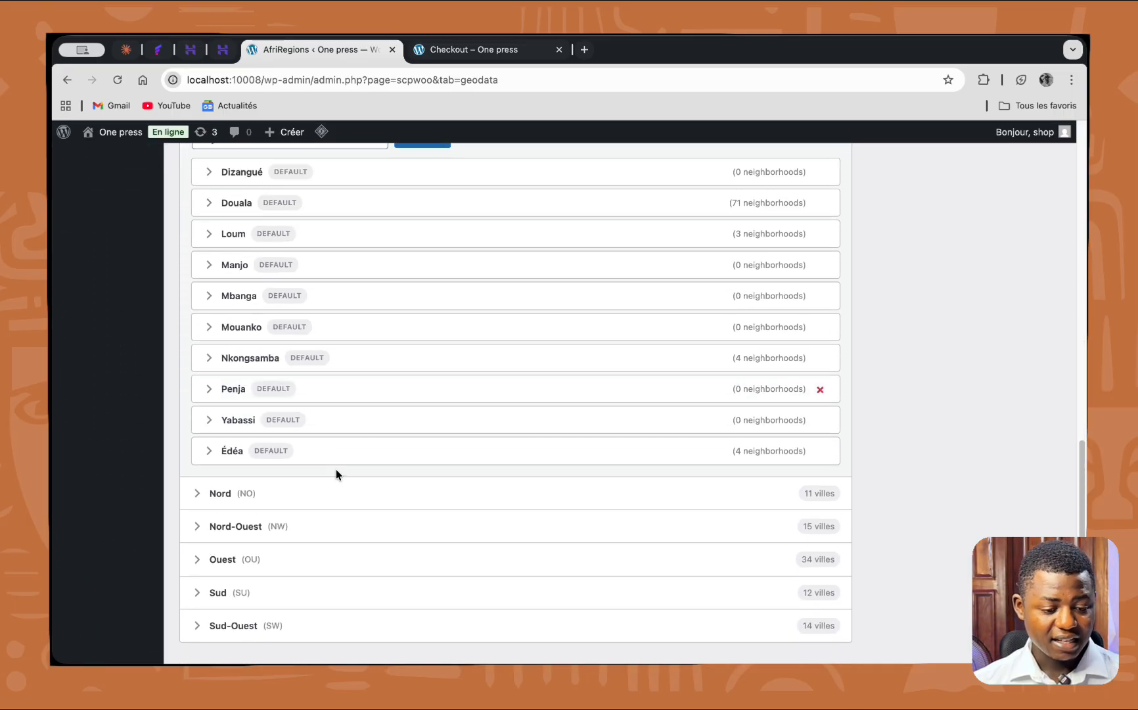
scroll(236, 411, up, 1)
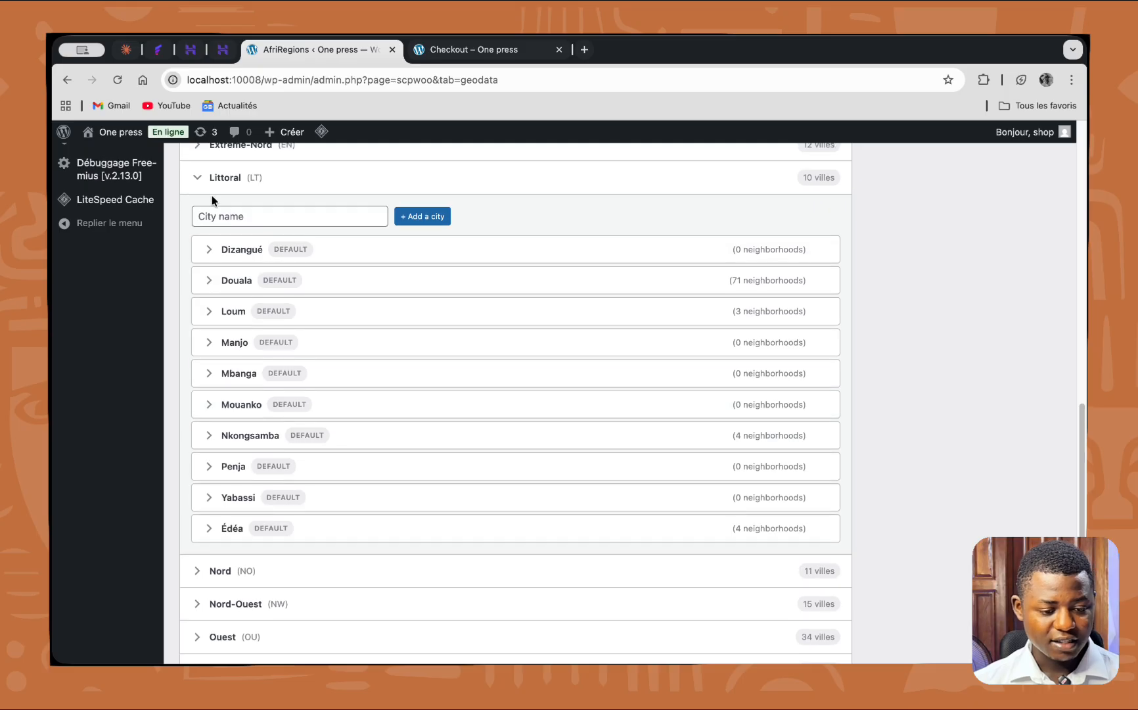
- Expand Douala in the Littoral region and look through its neighbourhoods and the option to add one
click(210, 281)
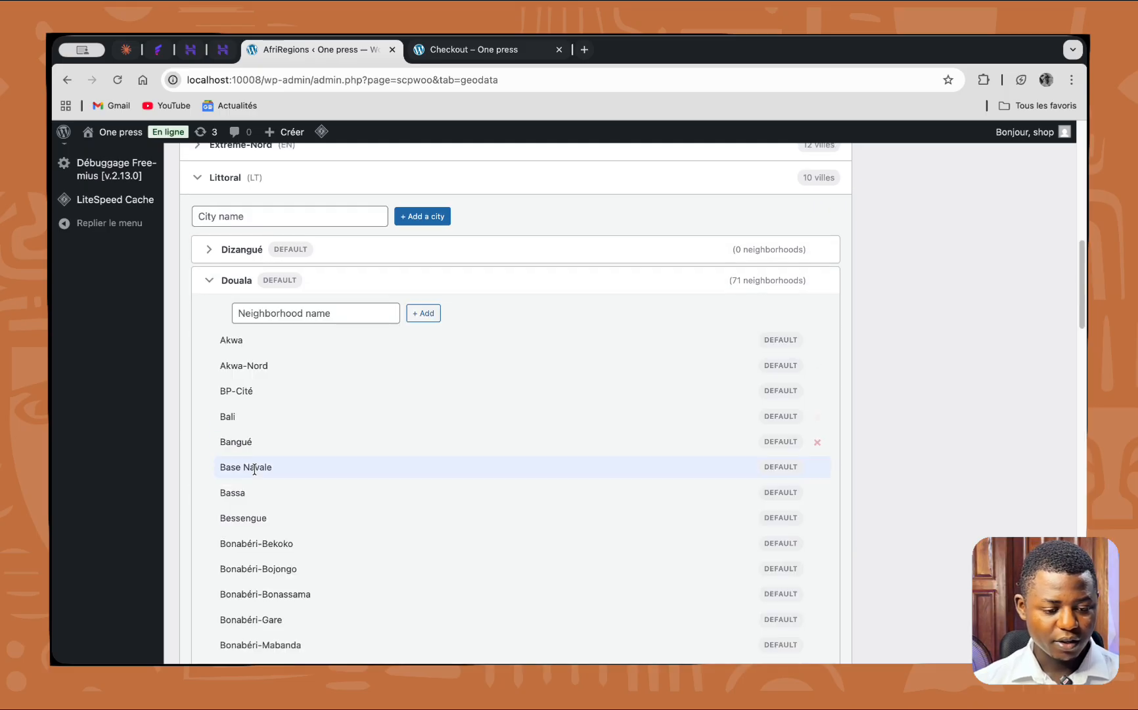
scroll(355, 425, down, 1)
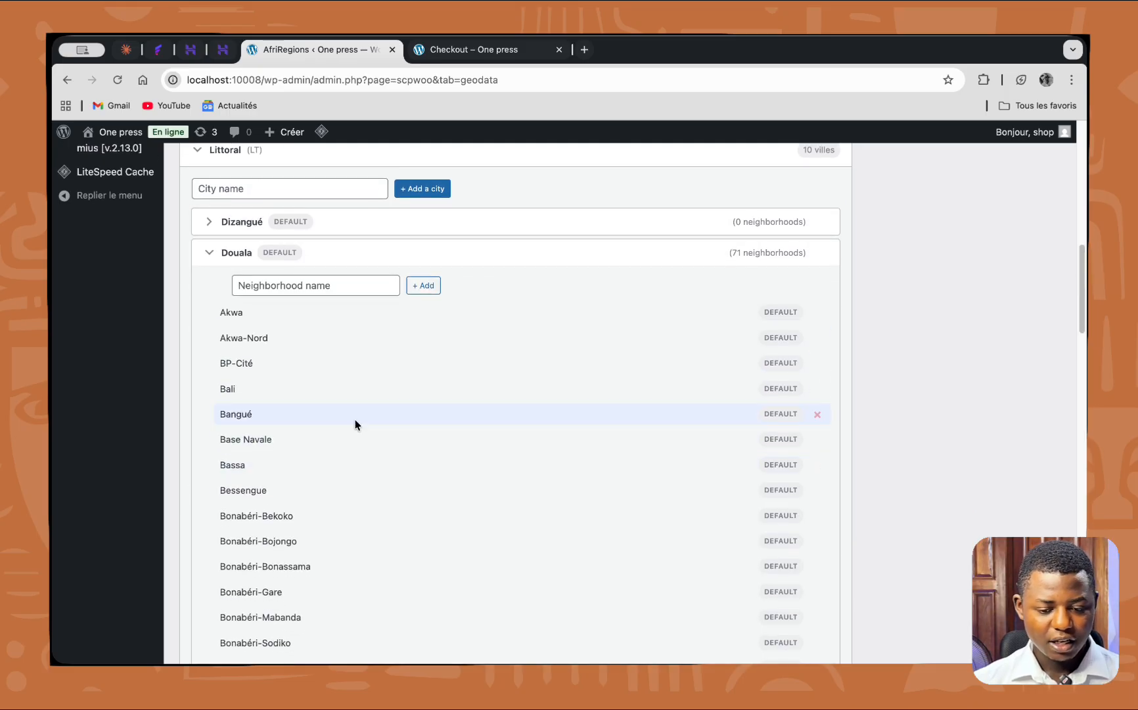
mouse_move(813, 393)
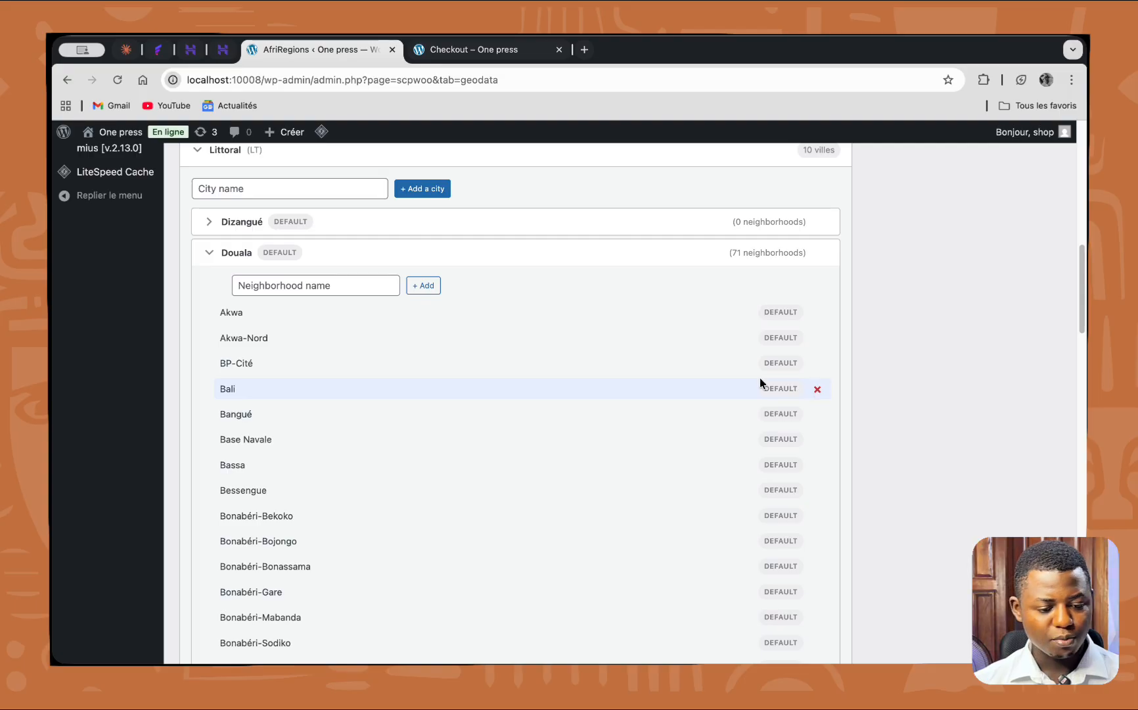
click(363, 286)
scroll(294, 363, down, 15)
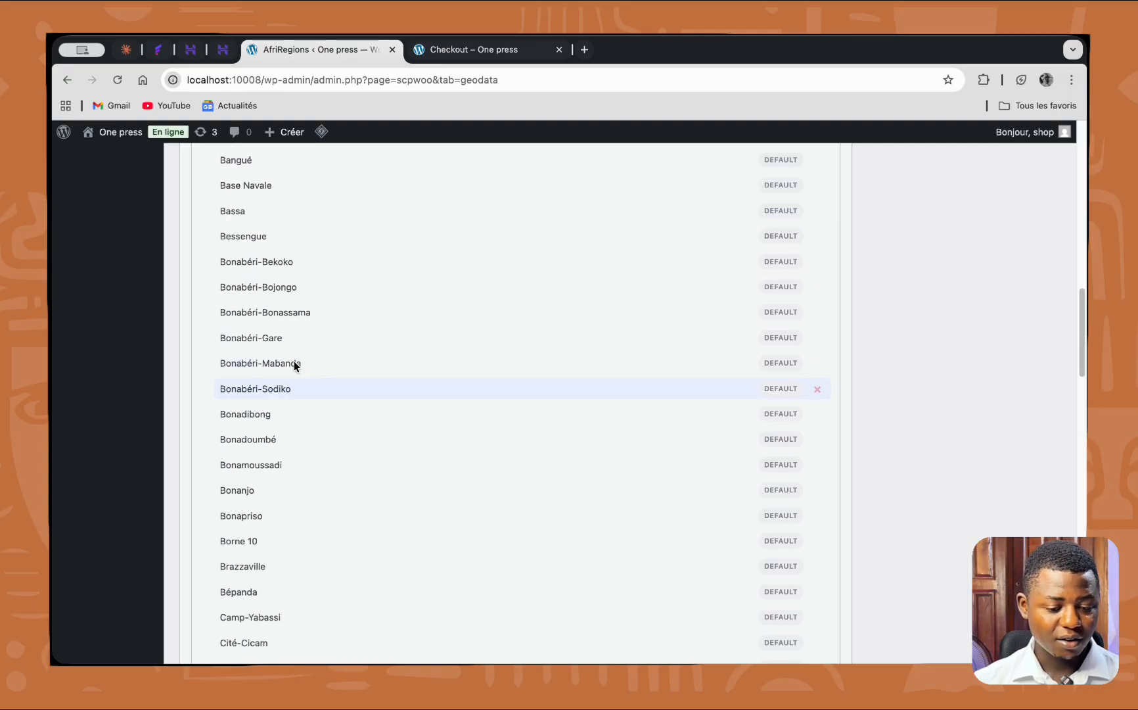
scroll(286, 460, down, 12)
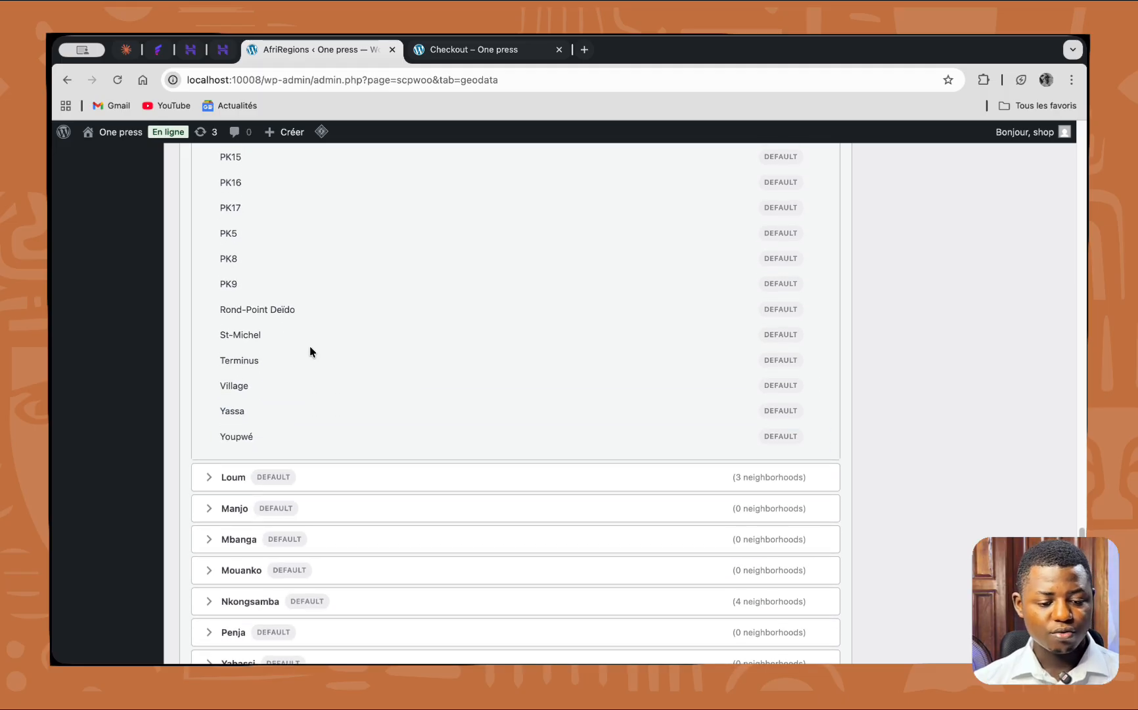
- Collapse the Adamaoua and Littoral regions and look over the full list of regions
scroll(305, 356, up, 20)
scroll(302, 359, up, 10)
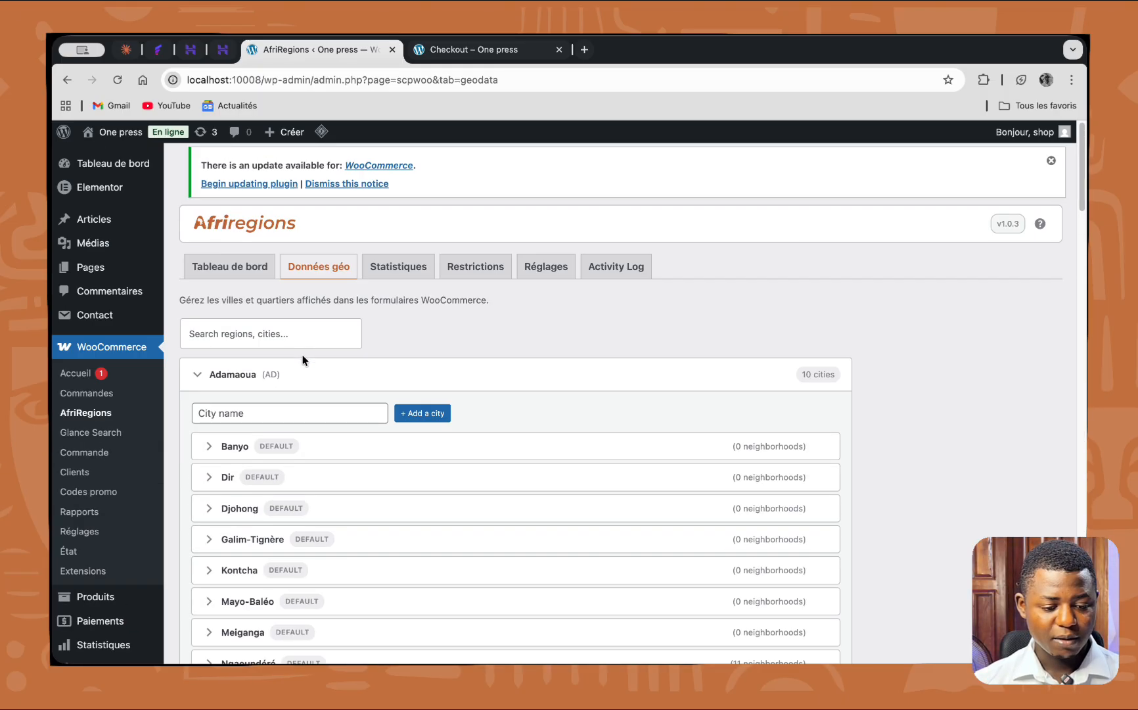
click(200, 372)
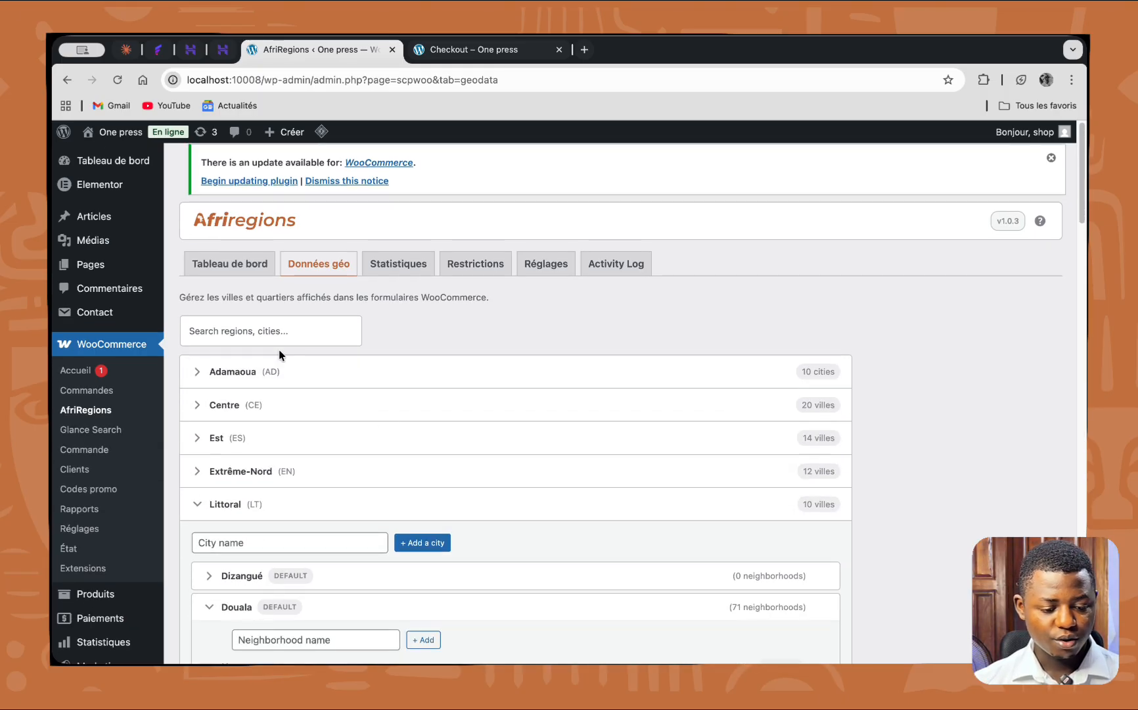
click(196, 504)
scroll(433, 529, down, 5)
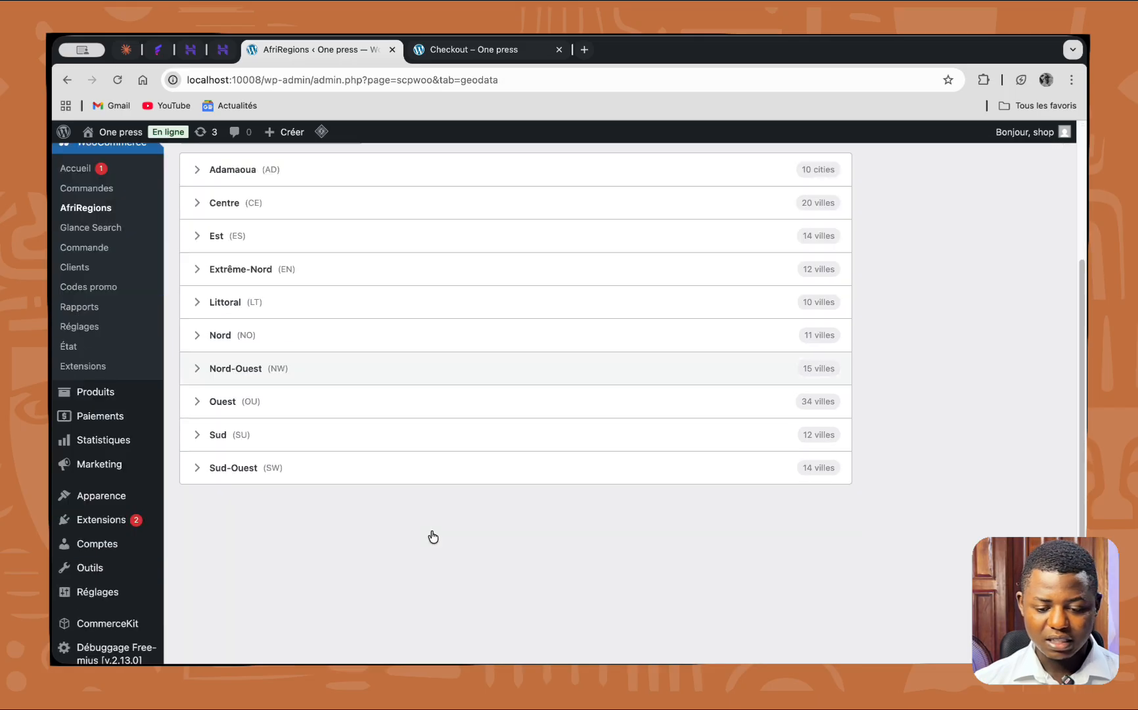
scroll(368, 475, up, 5)
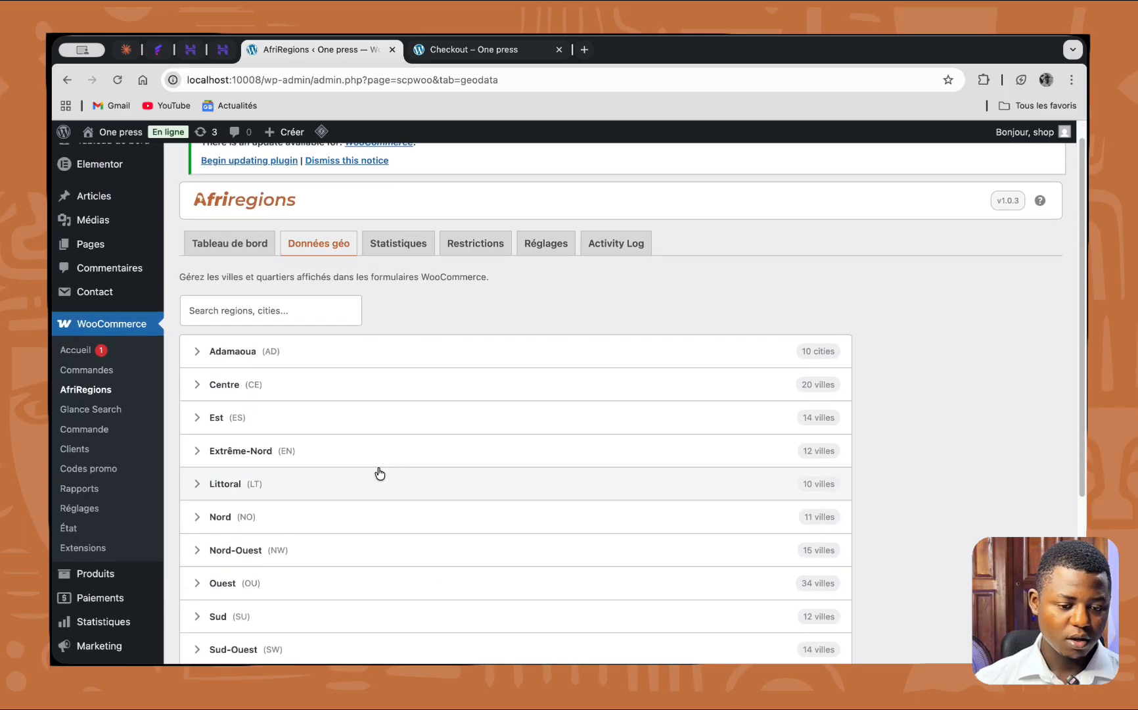
- Open the AfriRegions order statistics (Statistiques) and examine the period filters and the breakdown by destination
click(404, 246)
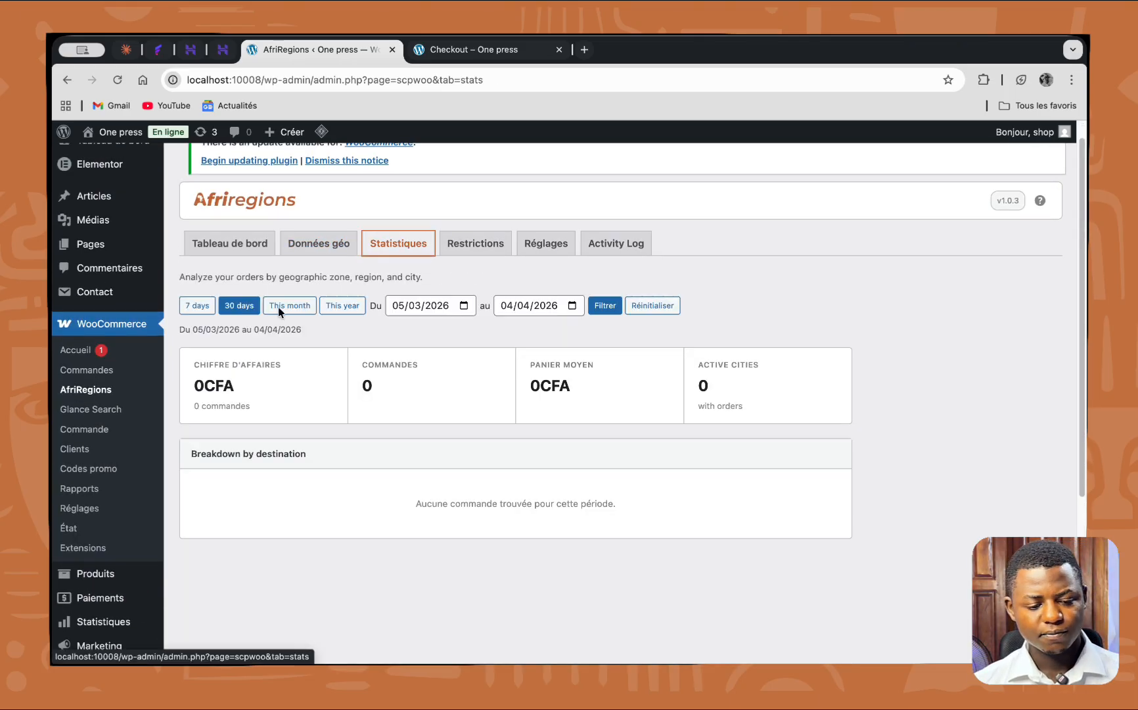
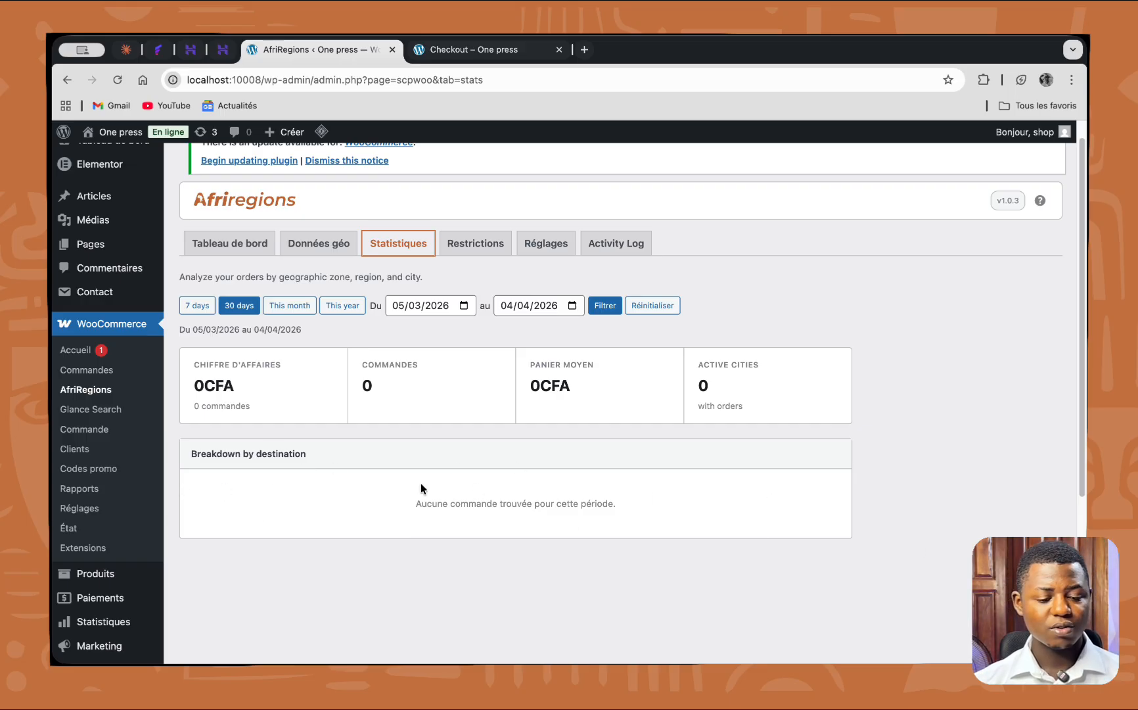
drag(546, 505, 280, 454)
click(609, 524)
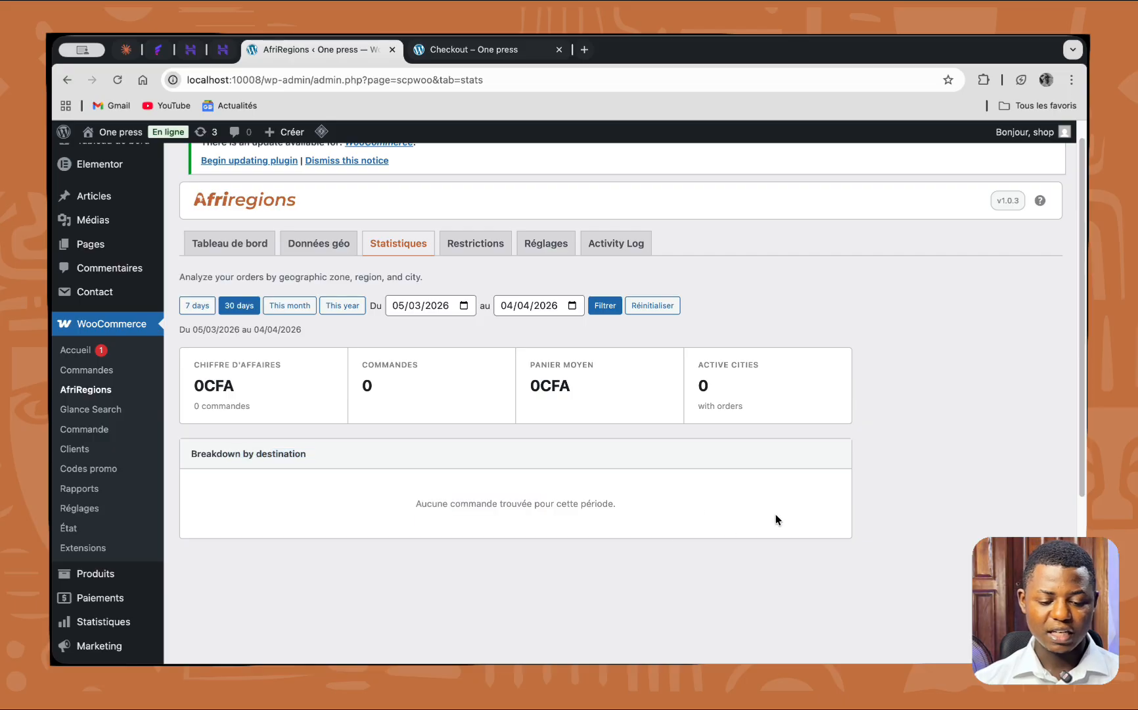
drag(775, 515, 323, 484)
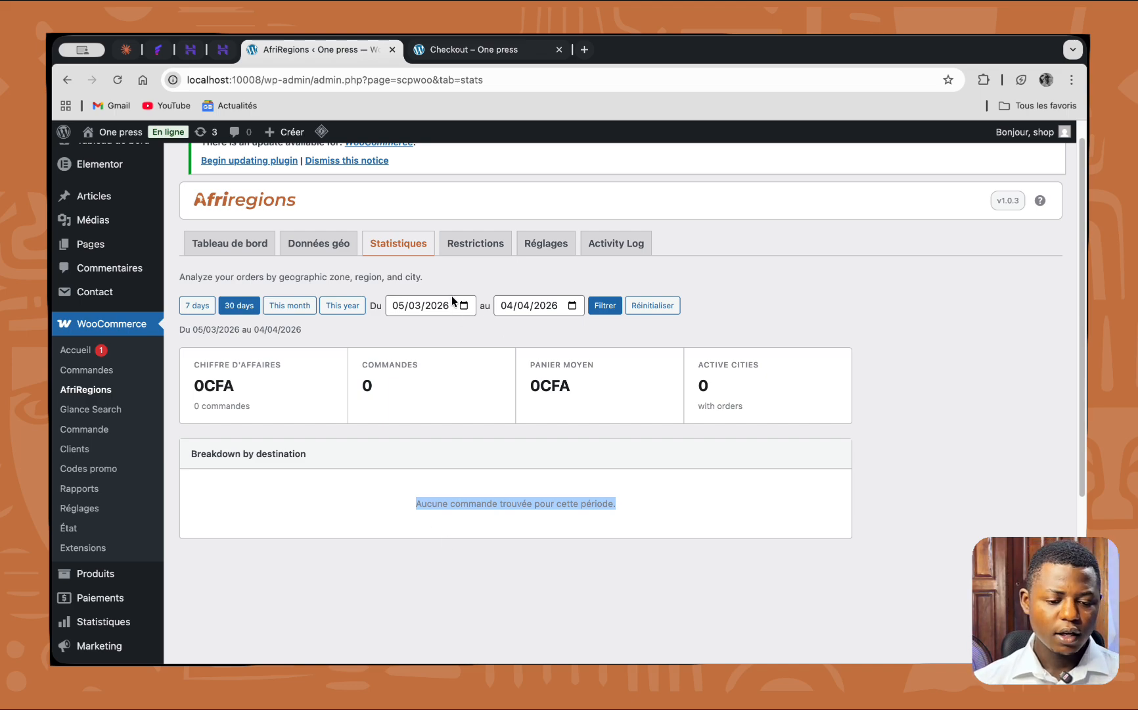
- Open the AfriRegions delivery restrictions, review the restricted zones list and activate the restrictions
click(472, 245)
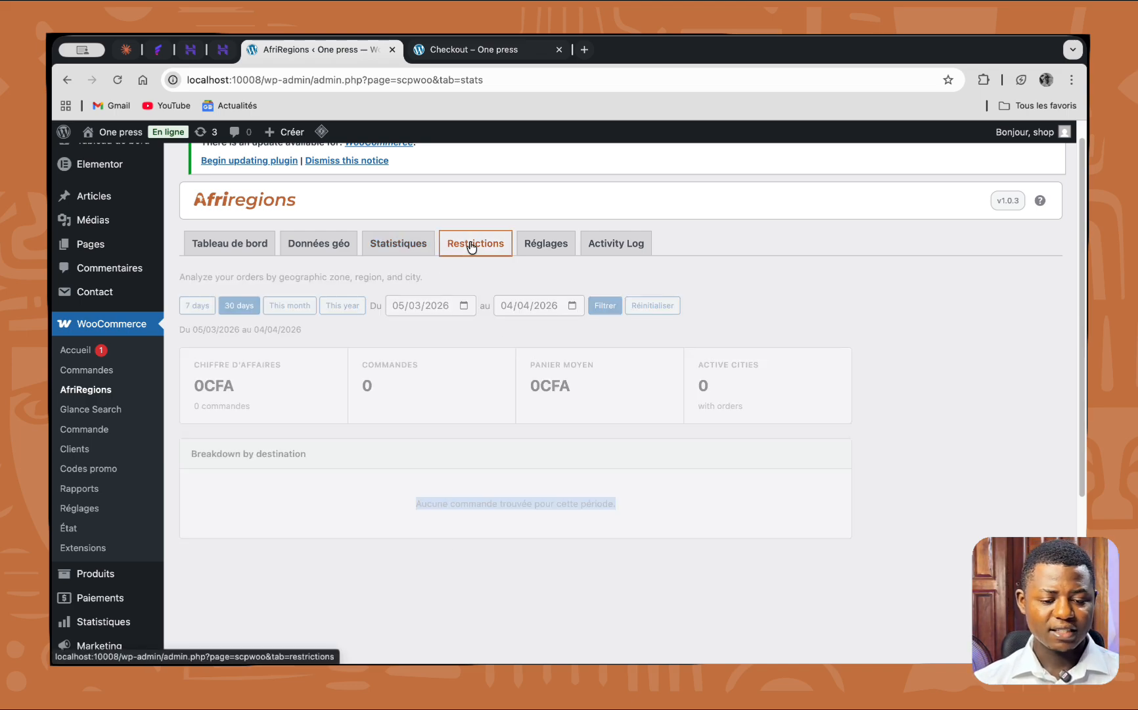
scroll(309, 448, down, 2)
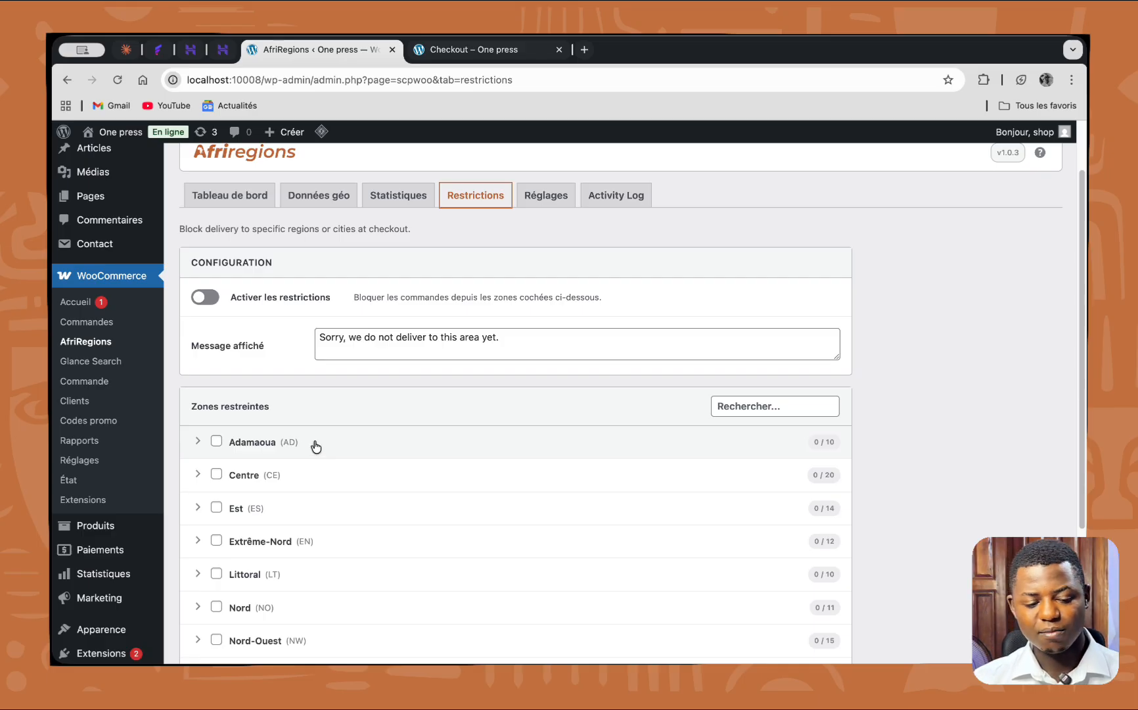
scroll(224, 437, down, 3)
scroll(236, 335, up, 2)
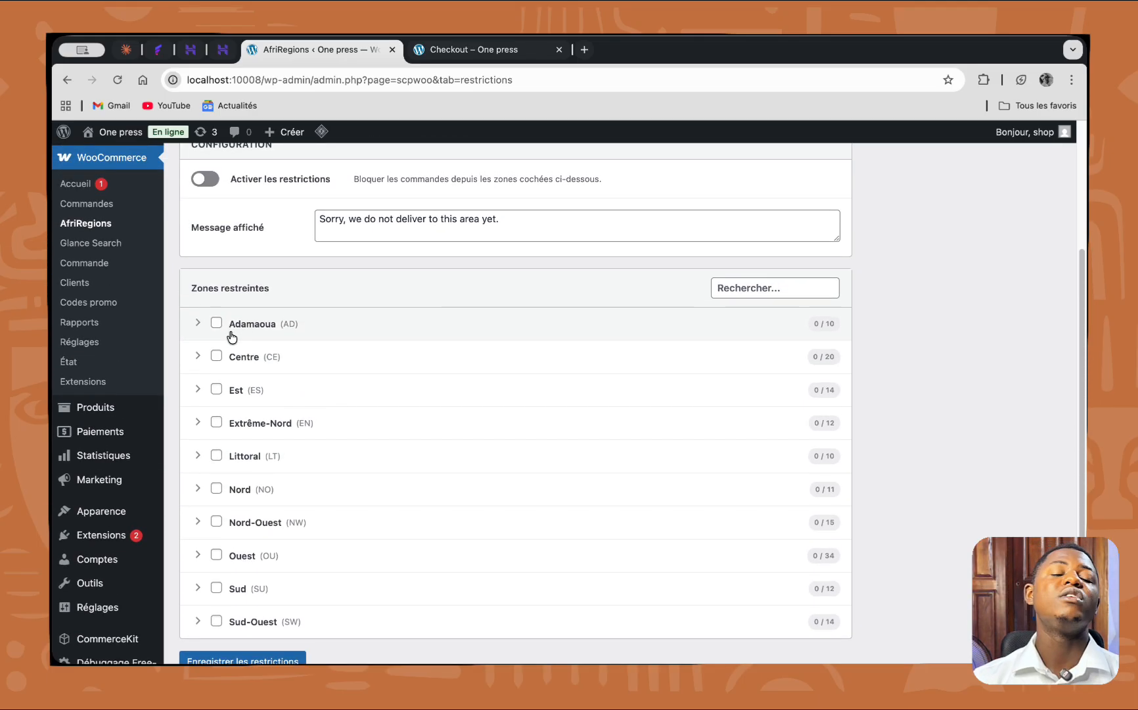
scroll(226, 329, up, 2)
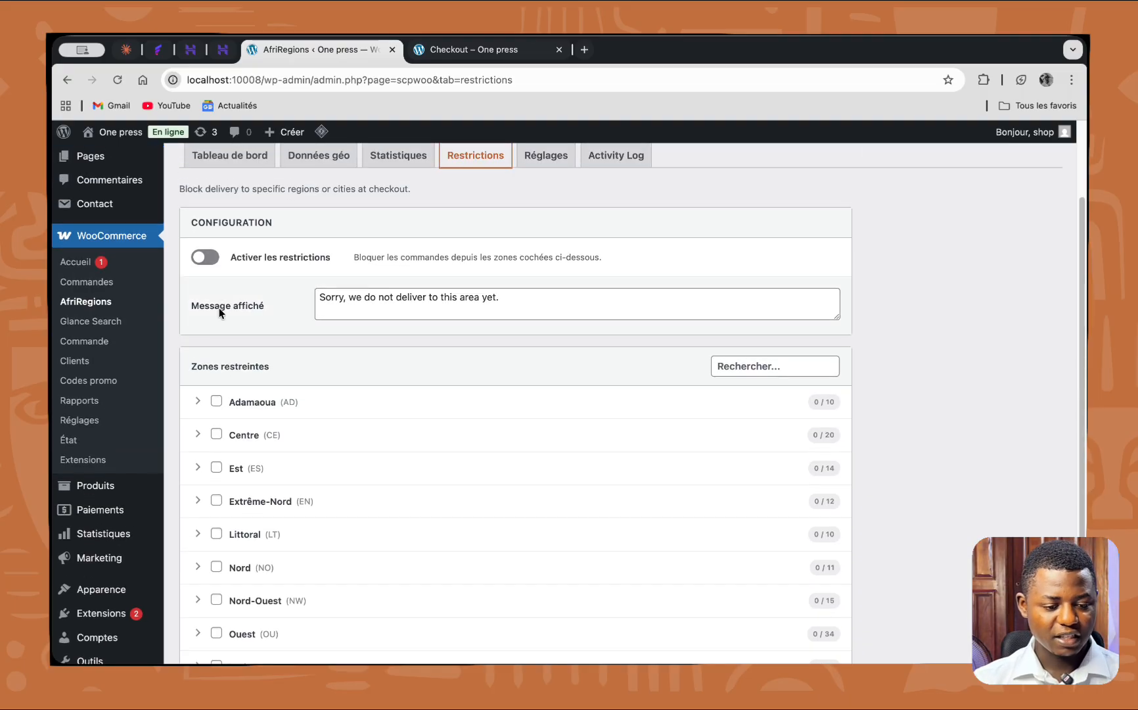
click(205, 257)
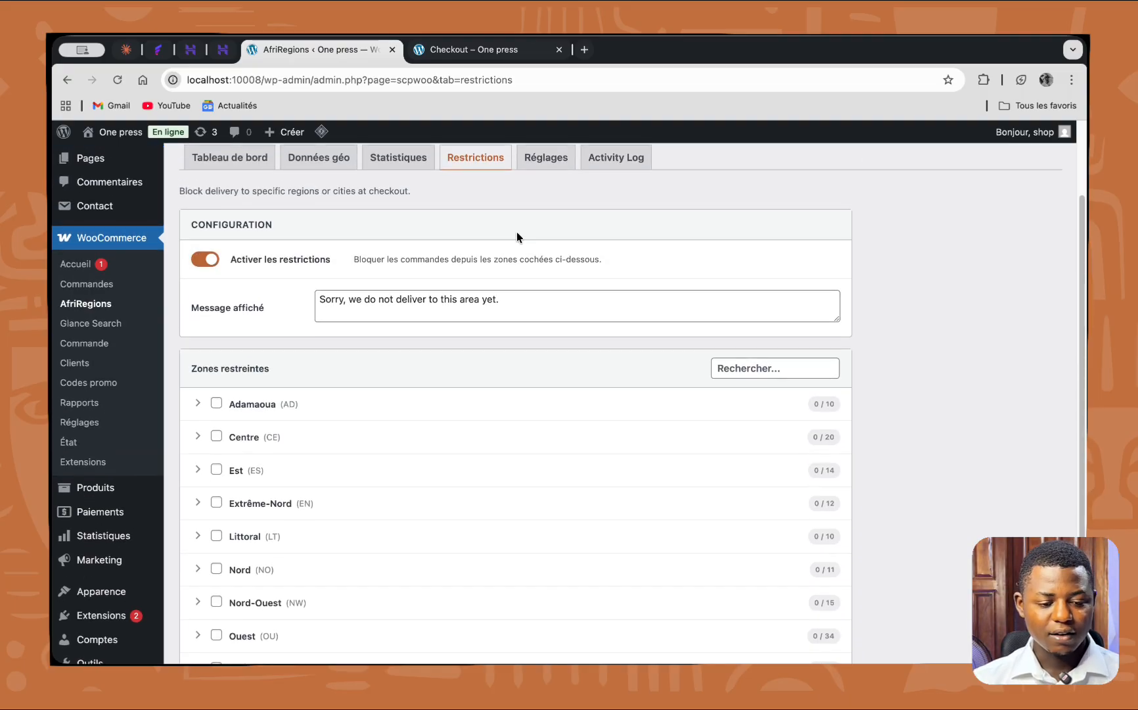
- Mark the entire Adamaoua region as a restricted zone
scroll(299, 591, down, 4)
scroll(292, 513, up, 1)
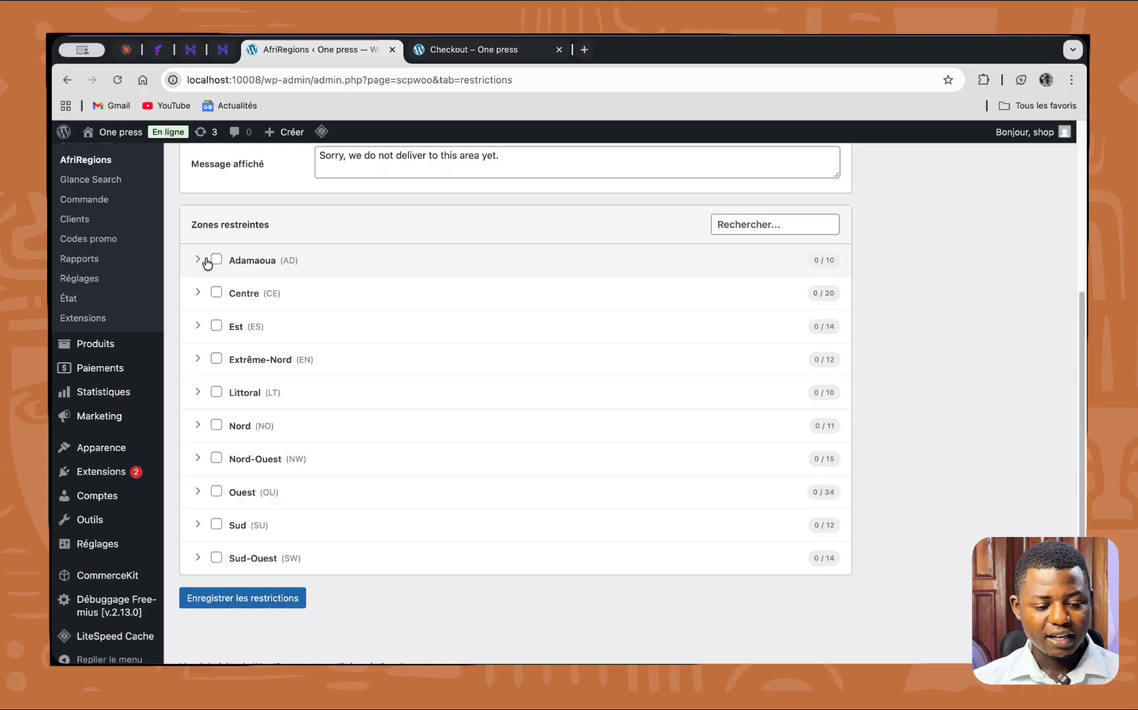
click(217, 260)
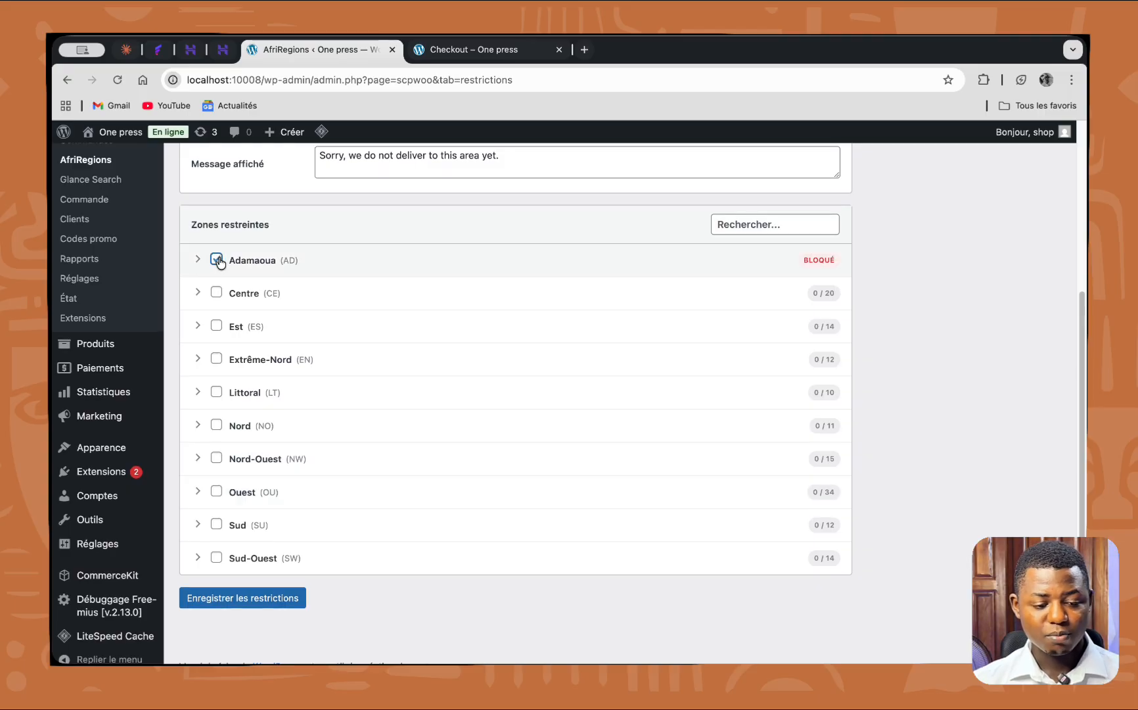
- Expand Adamaoua's city list in the restricted zones and remove the block on the whole region
click(198, 260)
click(198, 261)
click(199, 261)
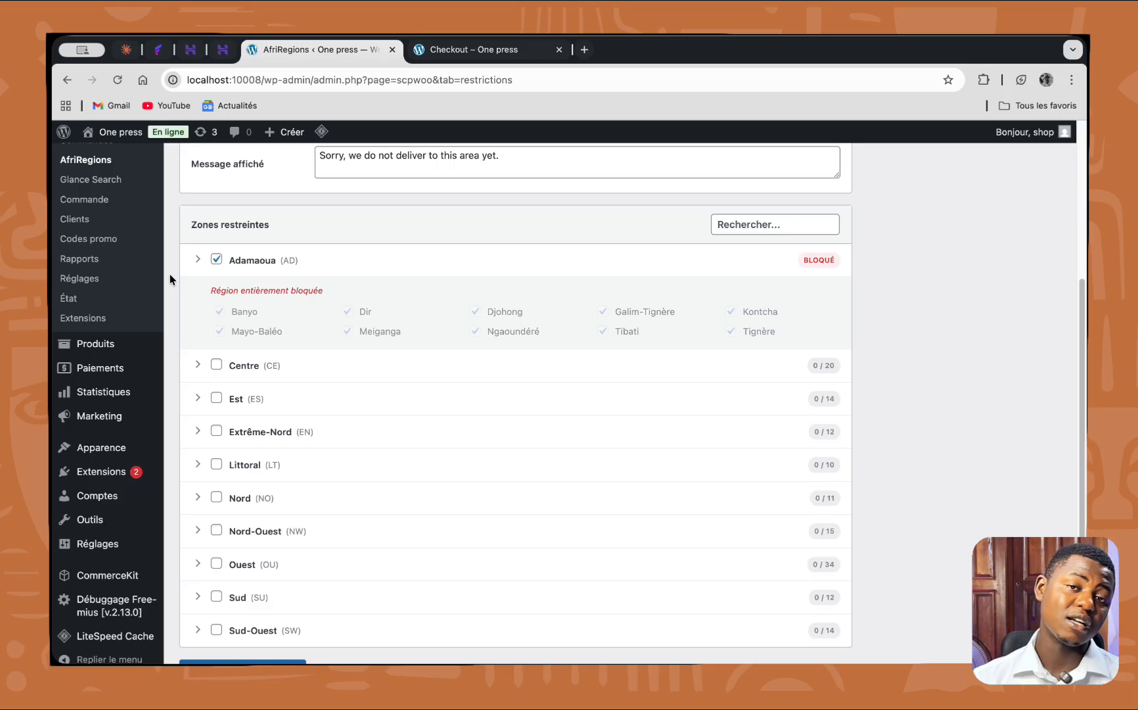
click(217, 260)
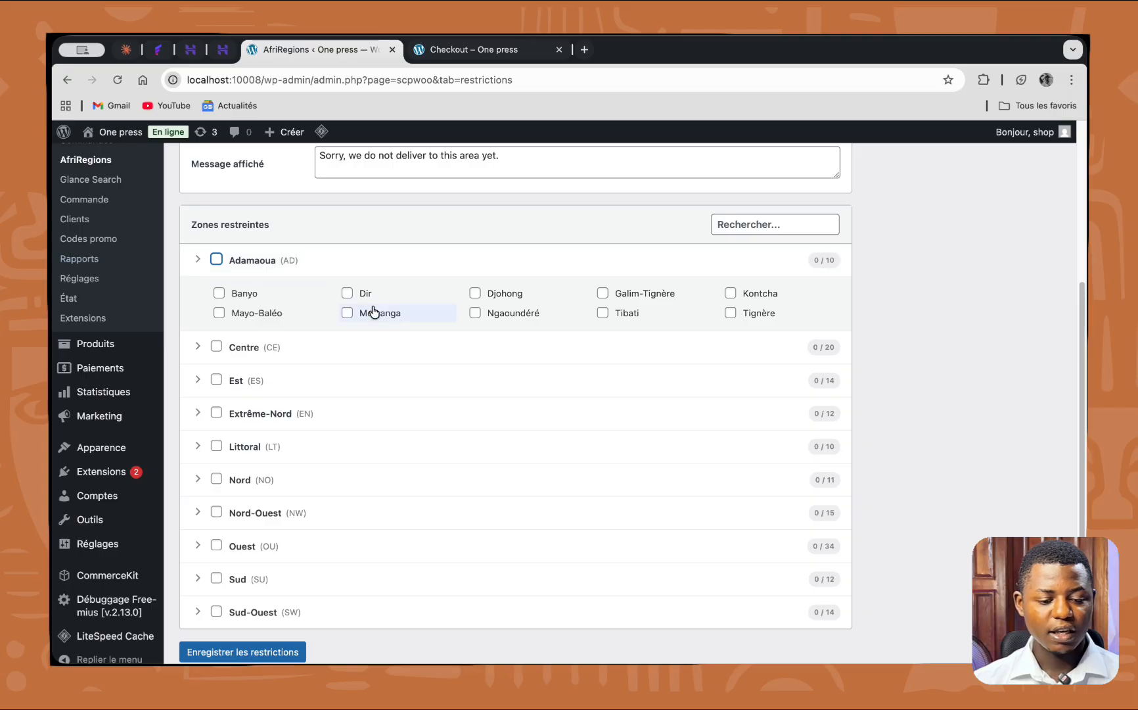
- Restrict delivery to the Adamaoua cities Dir, Meiganga, Ngaoundéré and Djohong
click(346, 293)
click(348, 313)
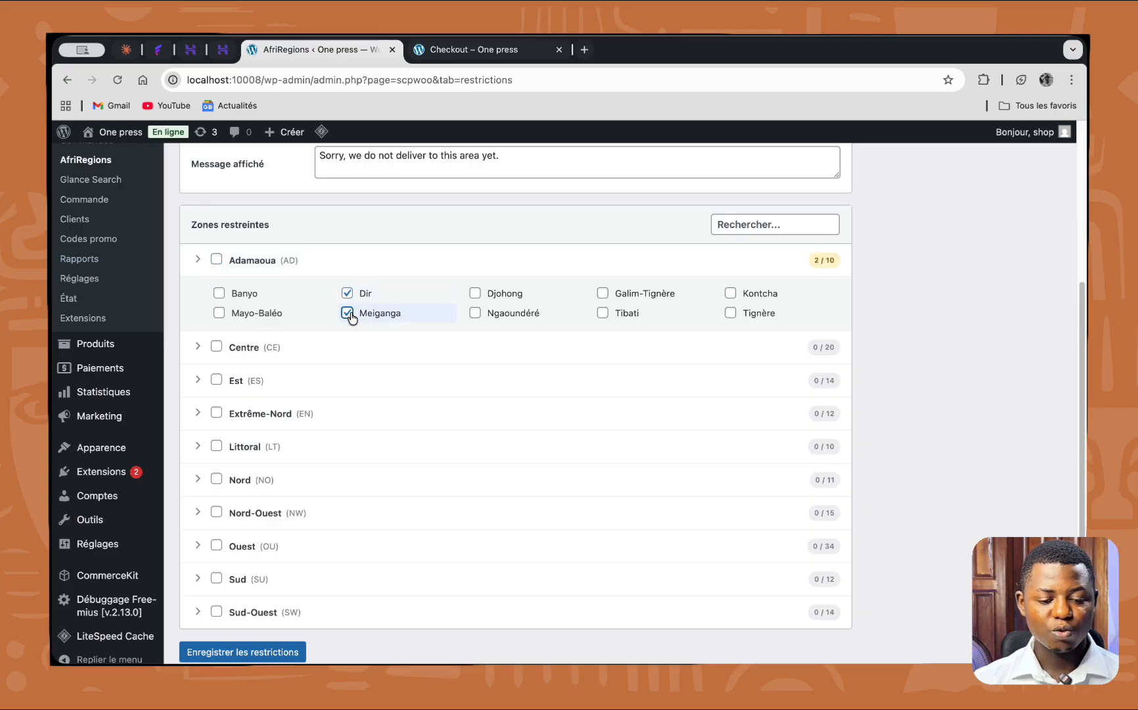
click(475, 314)
click(475, 294)
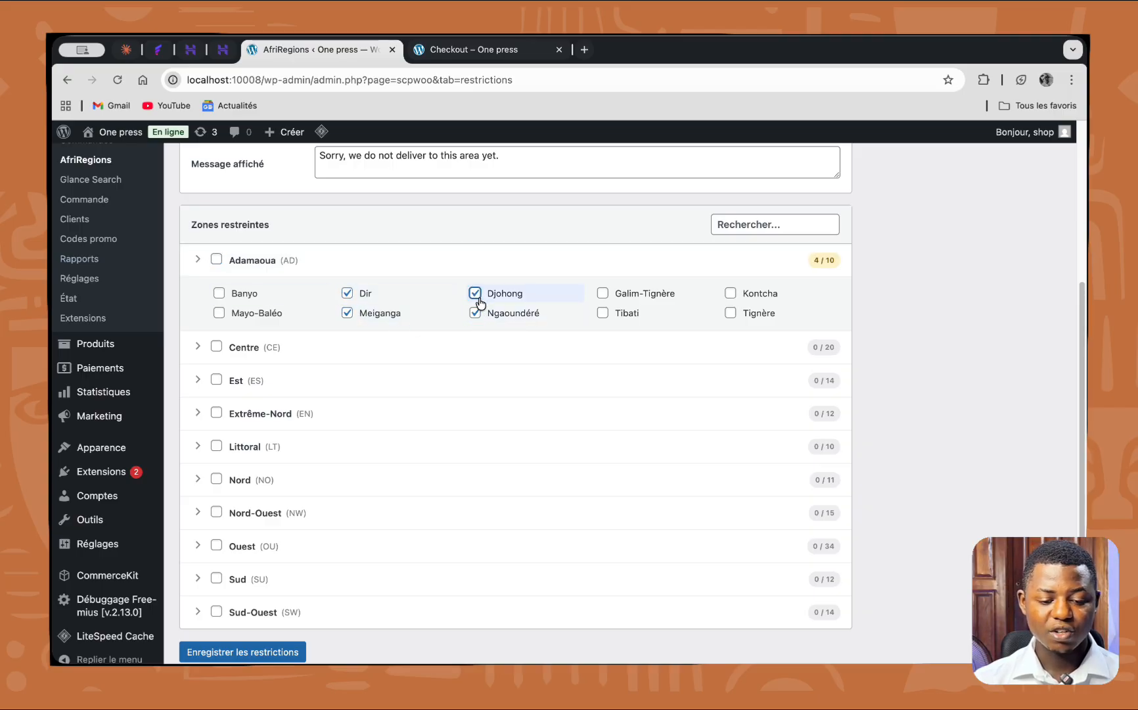
- Try adding Tibati and Galim-Tignère to Adamaoua's restricted cities, and deselect both again
click(603, 314)
click(602, 293)
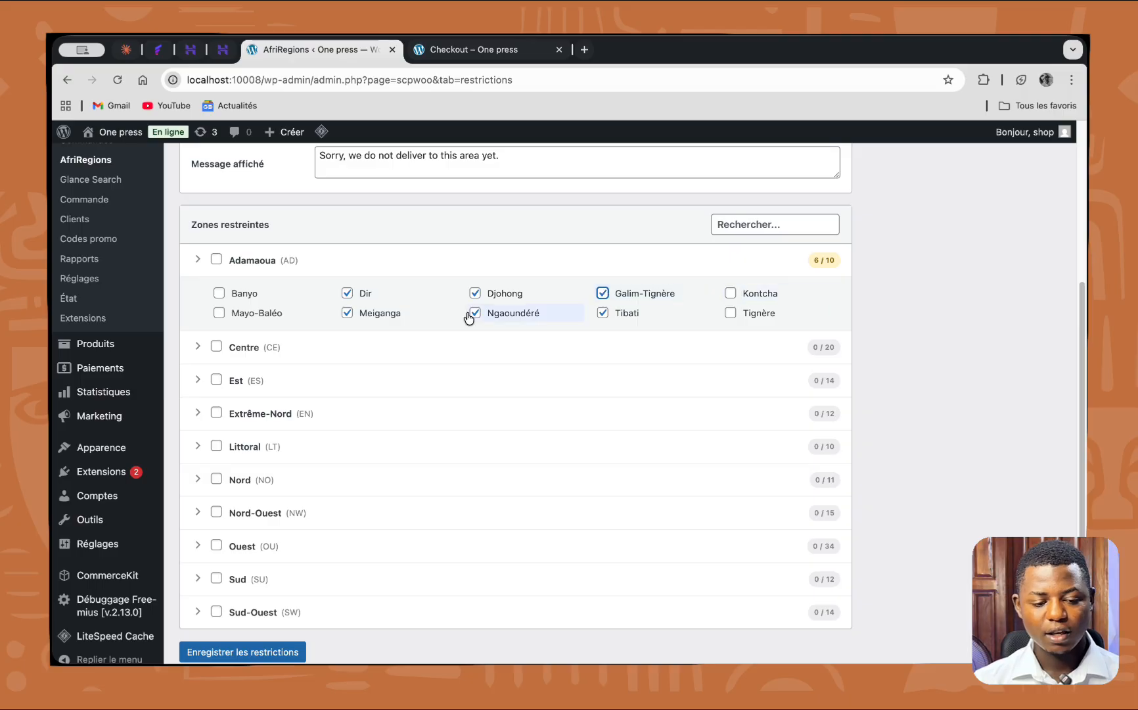
click(604, 313)
click(603, 293)
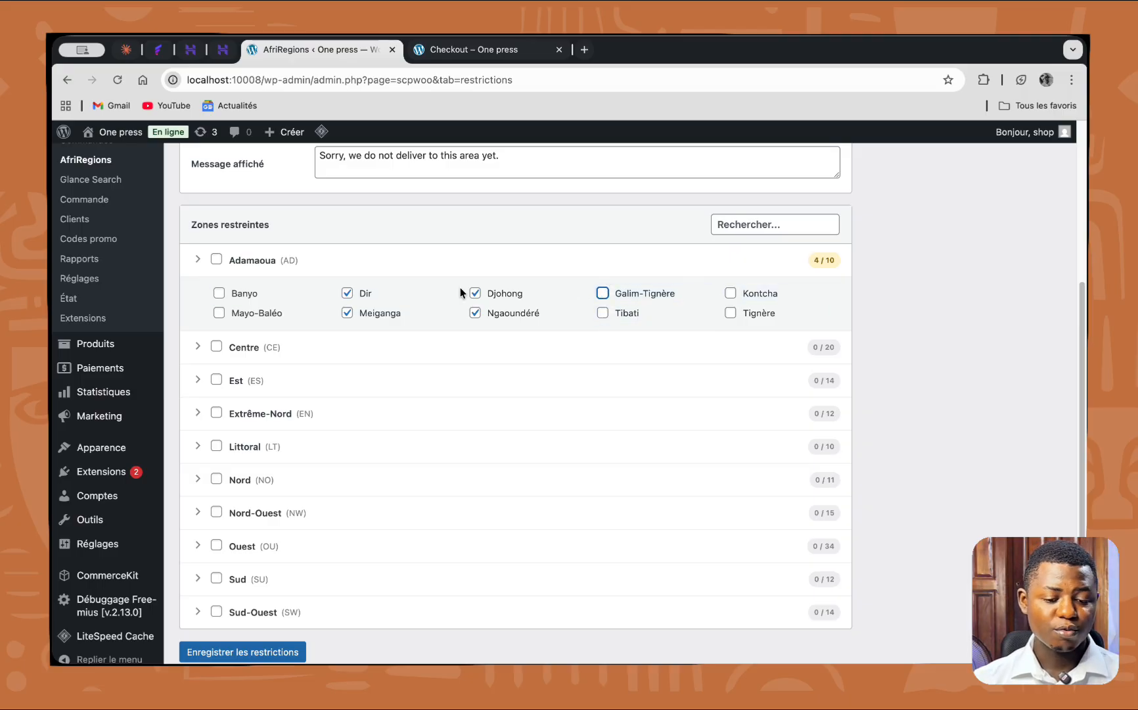
- Deselect Djohong, Ngaoundéré, Meiganga and Dir from Adamaoua's restricted cities
click(475, 293)
click(474, 314)
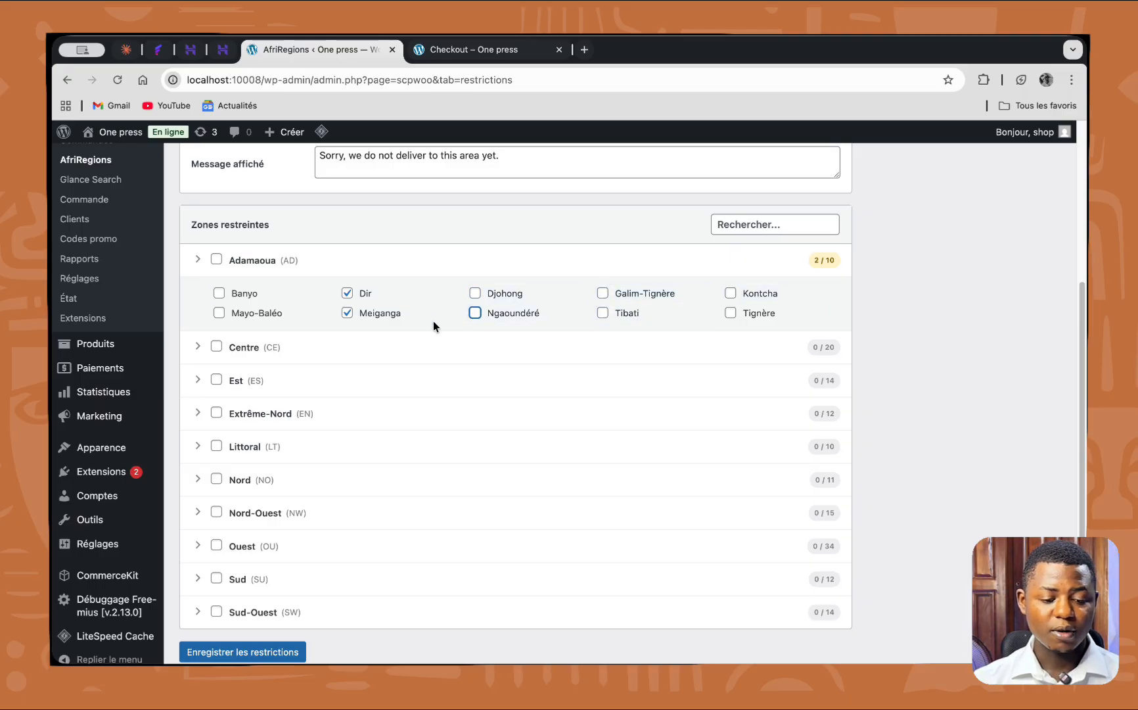
click(344, 314)
click(347, 293)
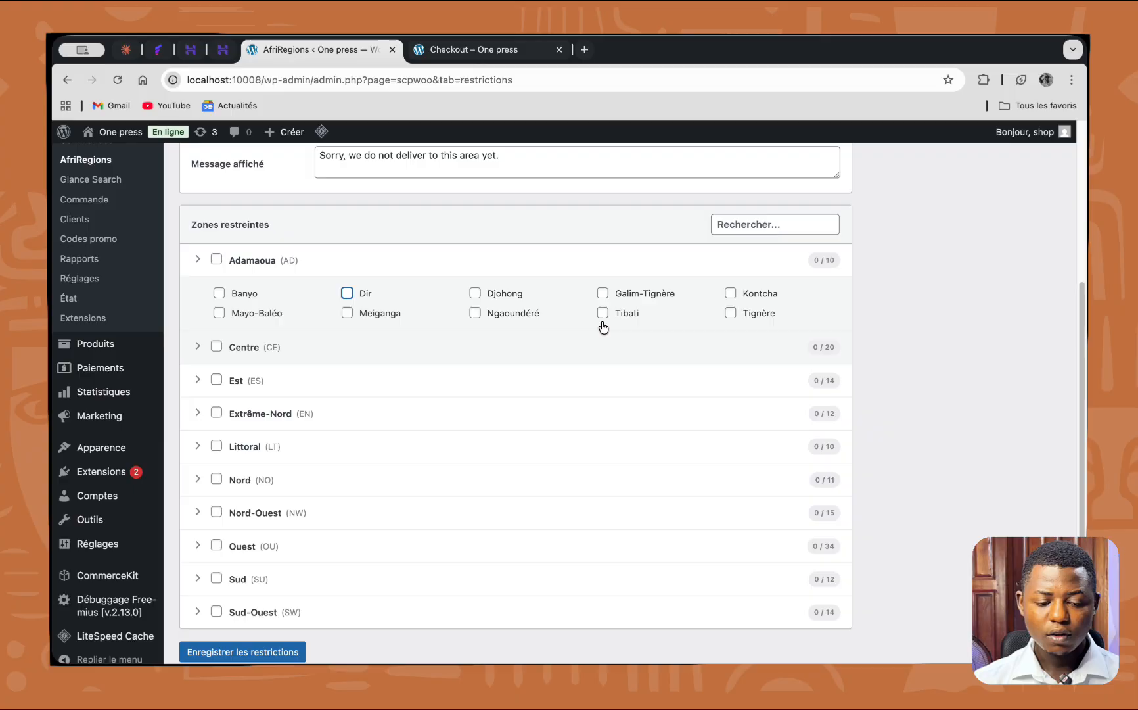
- Block delivery to the whole Adamaoua region and save the restrictions
click(216, 260)
click(201, 265)
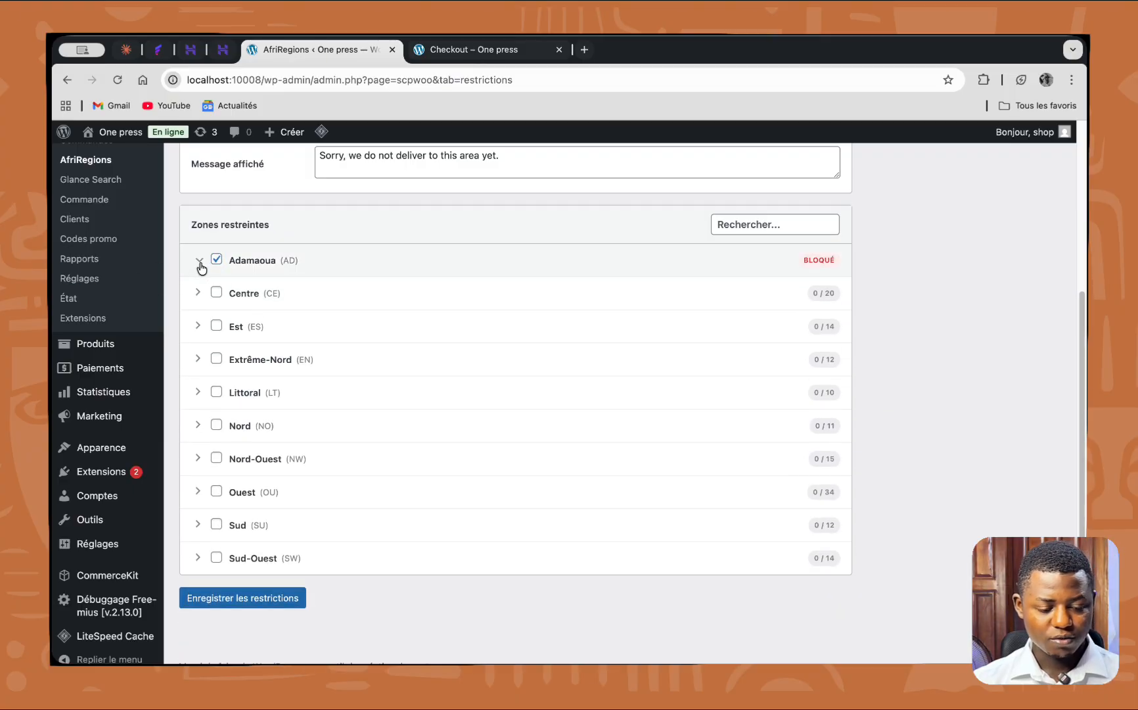
click(222, 599)
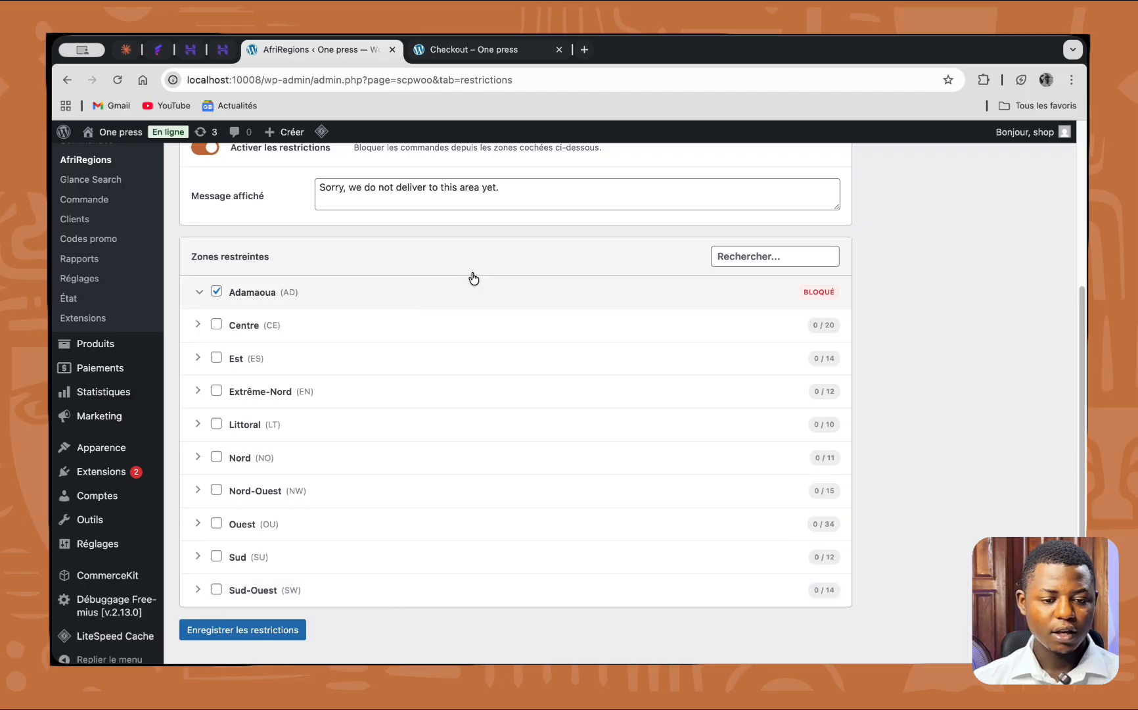
- Reload the store's checkout page and set the billing address to region Adamaoua and city Banyo
click(499, 51)
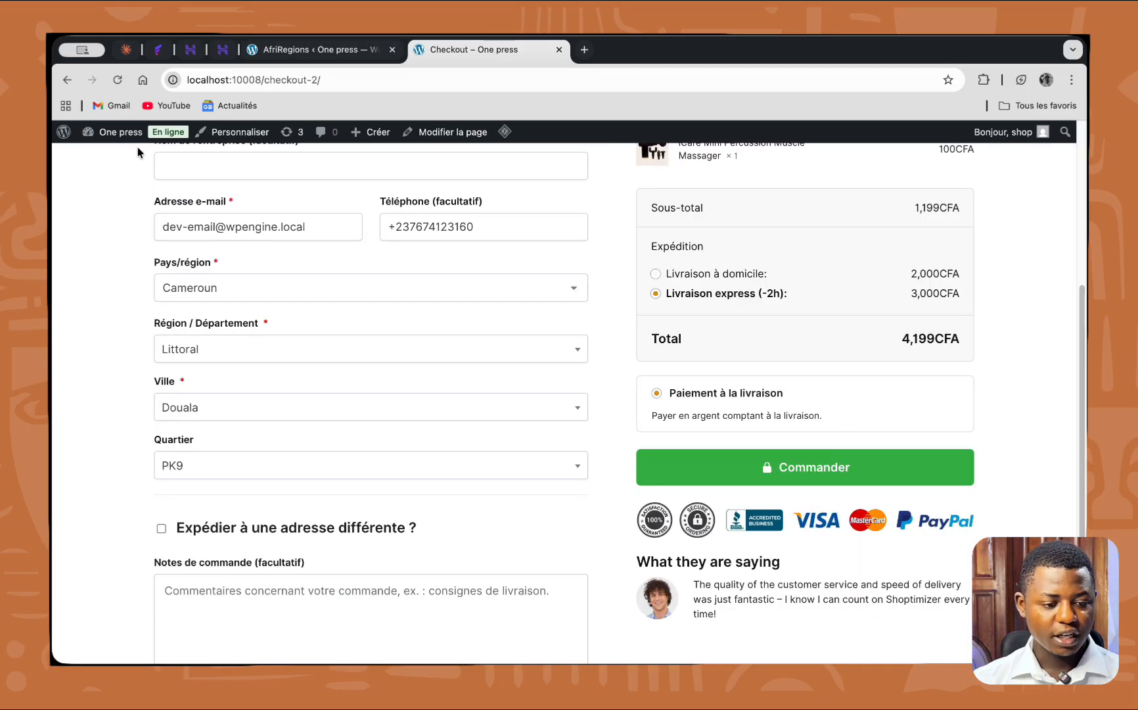
click(119, 85)
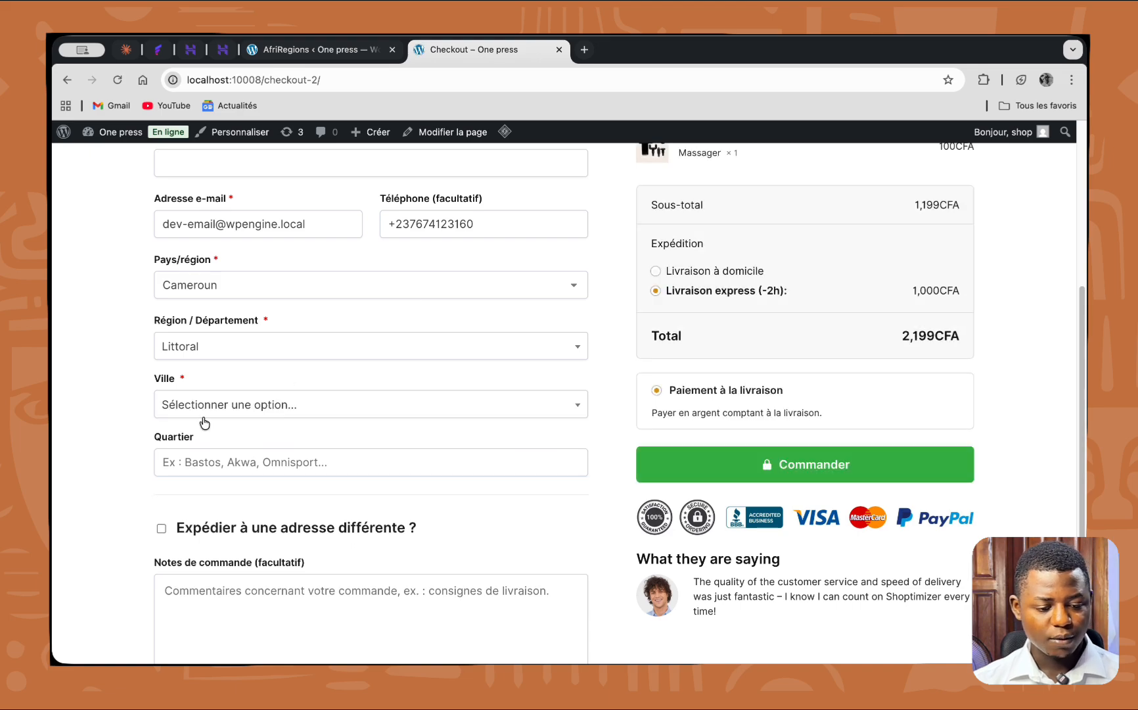
click(229, 347)
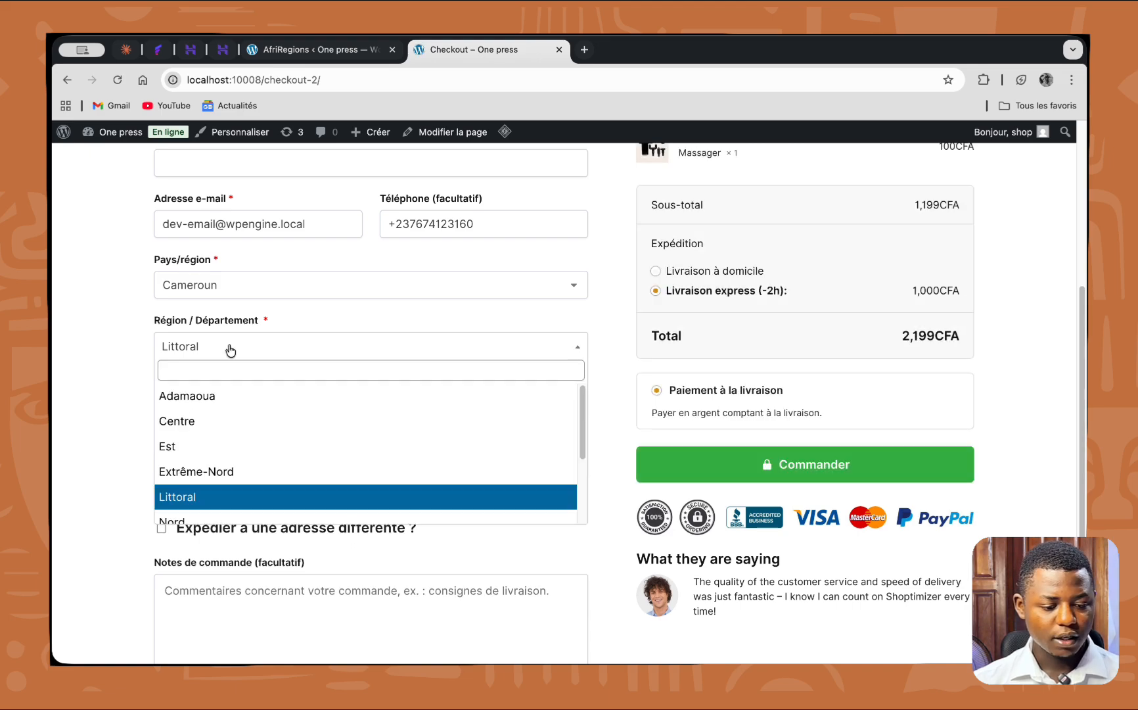
click(218, 397)
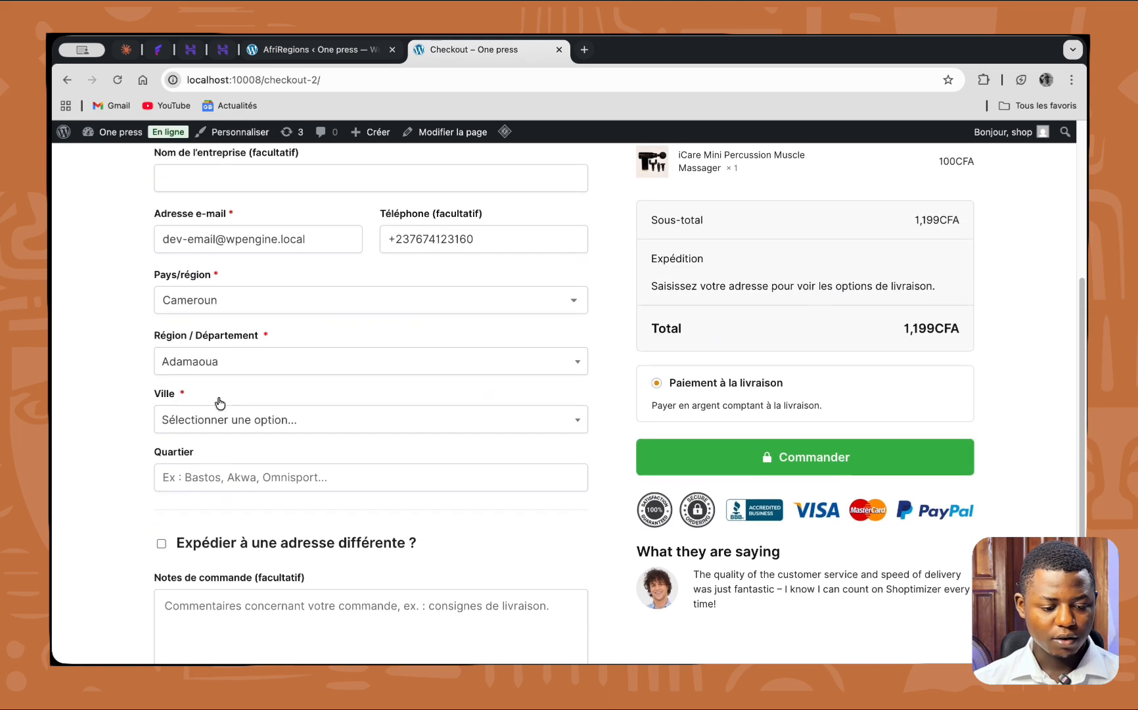
click(223, 420)
click(219, 497)
- Examine the checkout form and the shipping message in the order summary for the Adamaoua address
scroll(239, 468, up, 3)
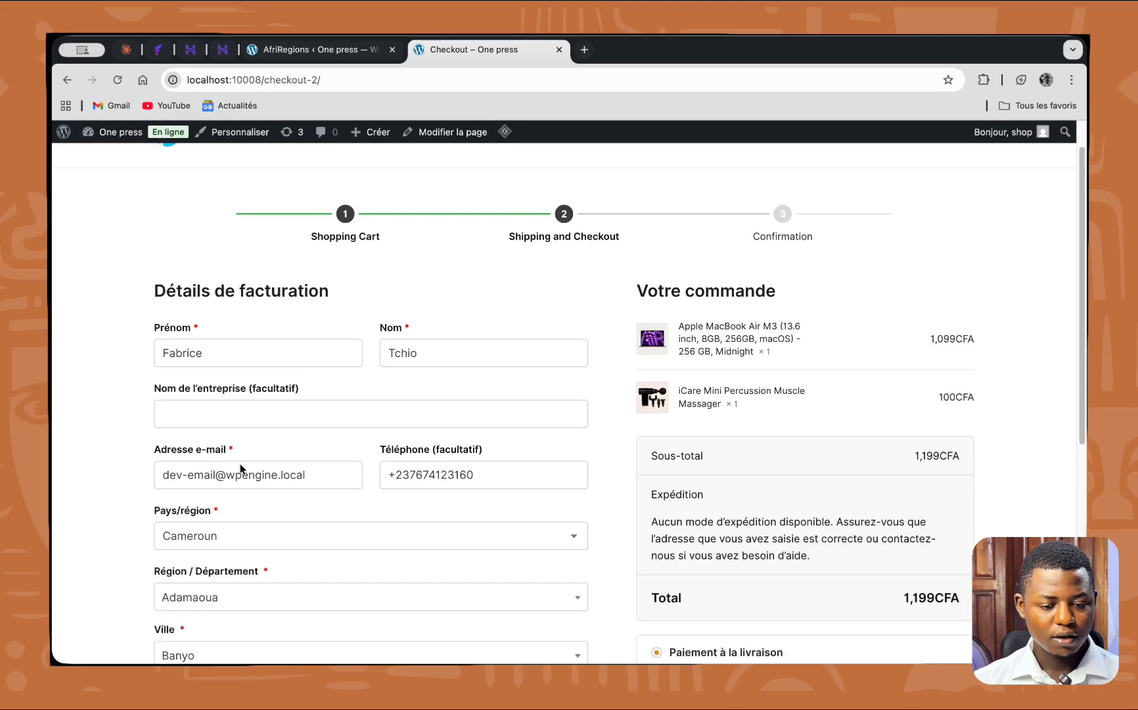
scroll(296, 516, down, 5)
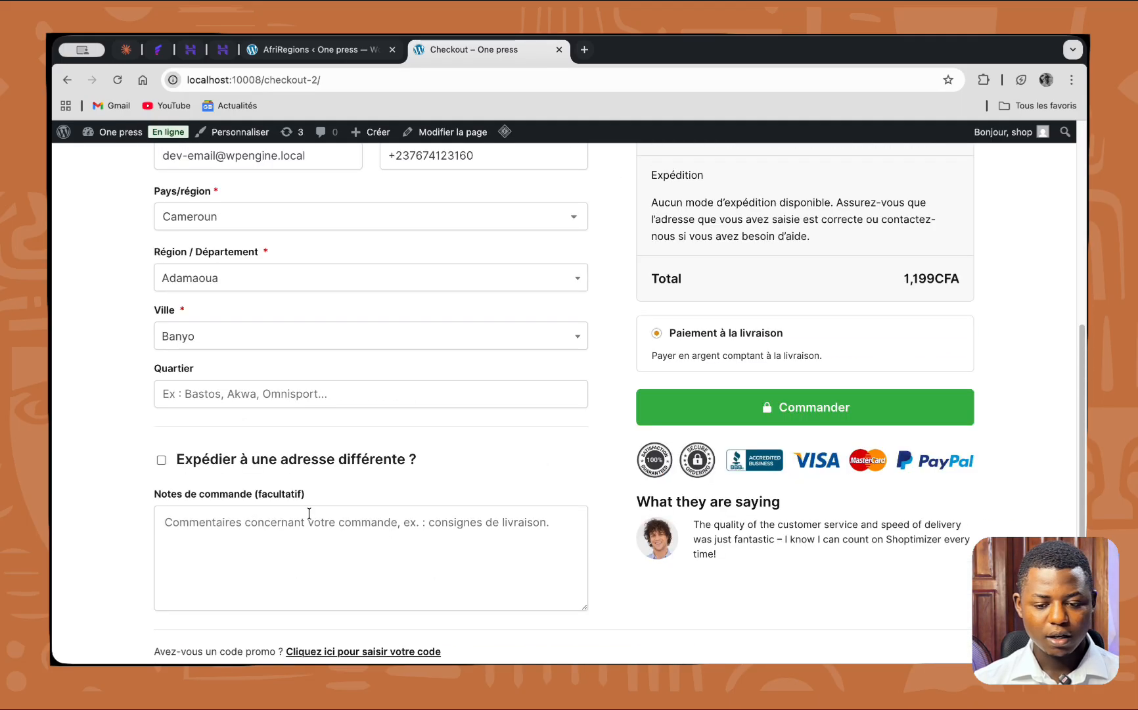
scroll(539, 531, up, 3)
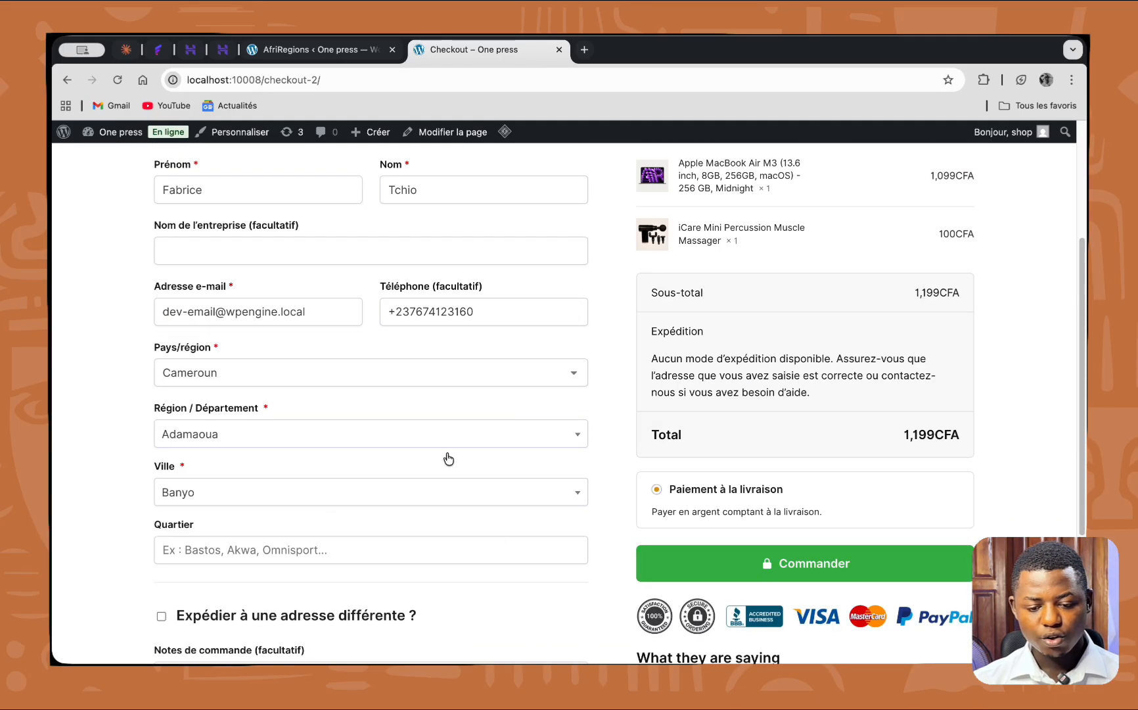
scroll(427, 410, down, 2)
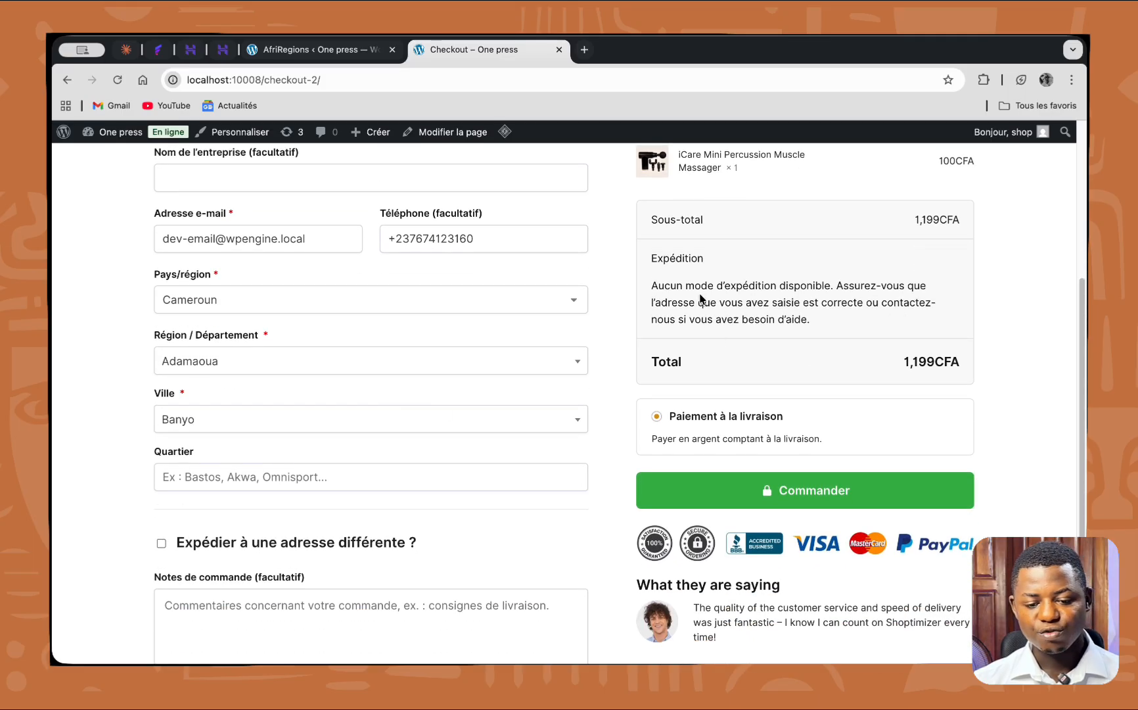
drag(656, 287, 936, 321)
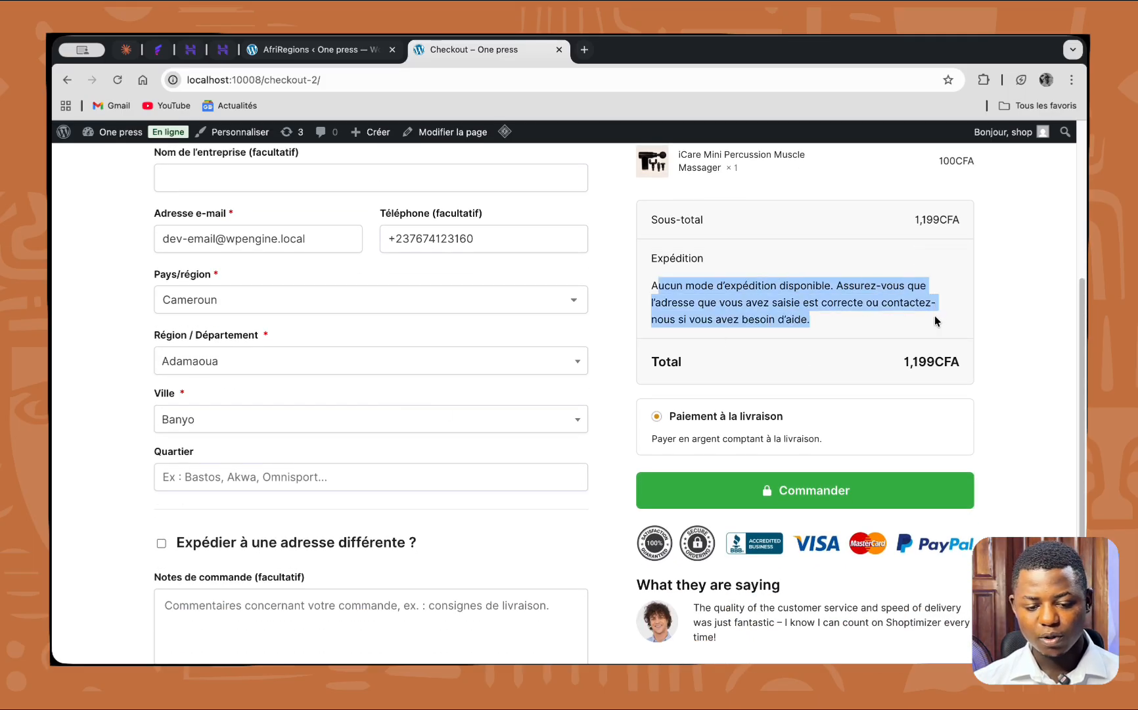
scroll(836, 315, down, 1)
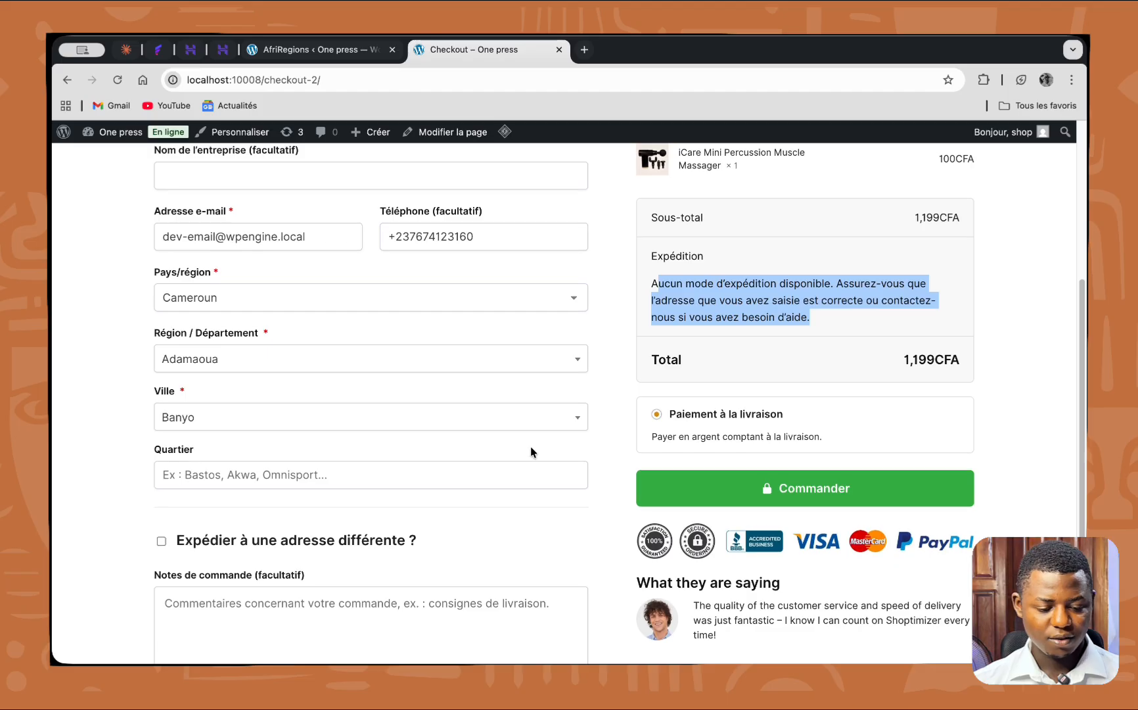
scroll(460, 499, down, 5)
scroll(460, 512, up, 5)
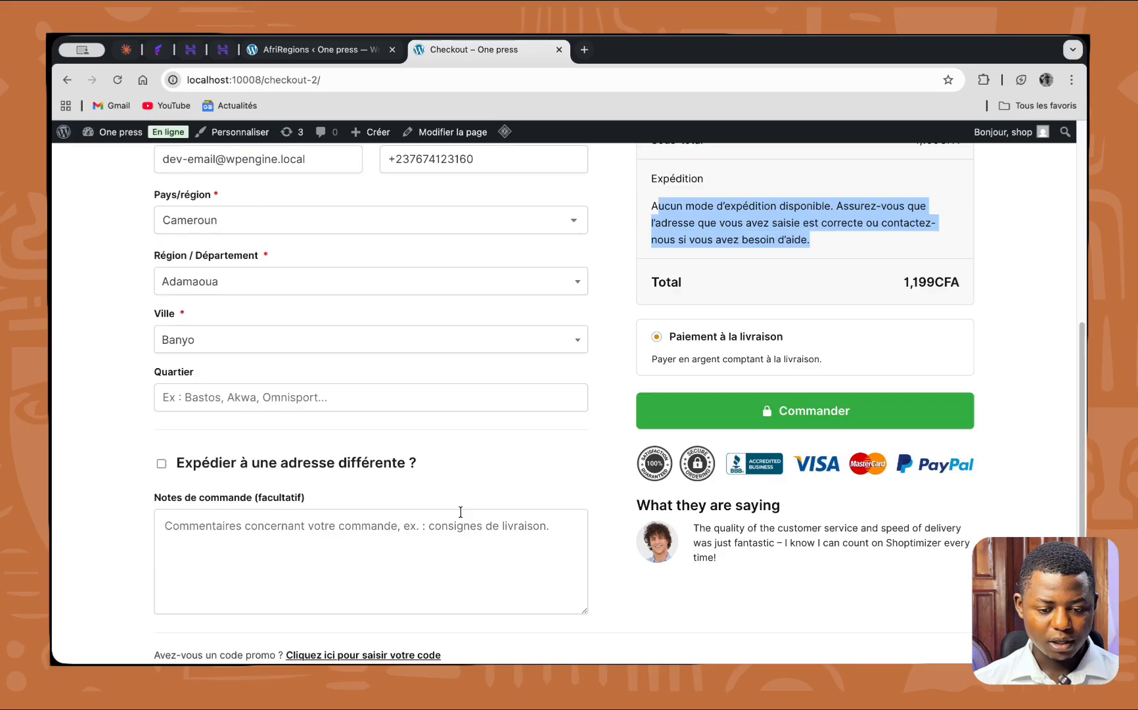
scroll(460, 434, up, 2)
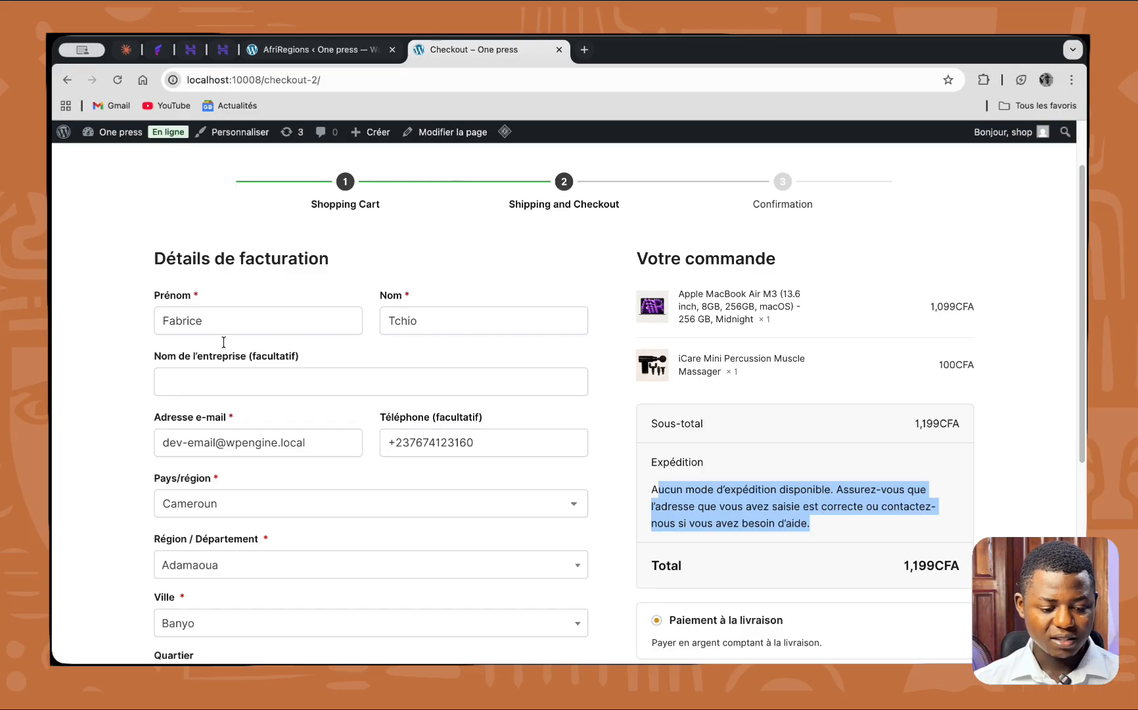
scroll(301, 467, down, 3)
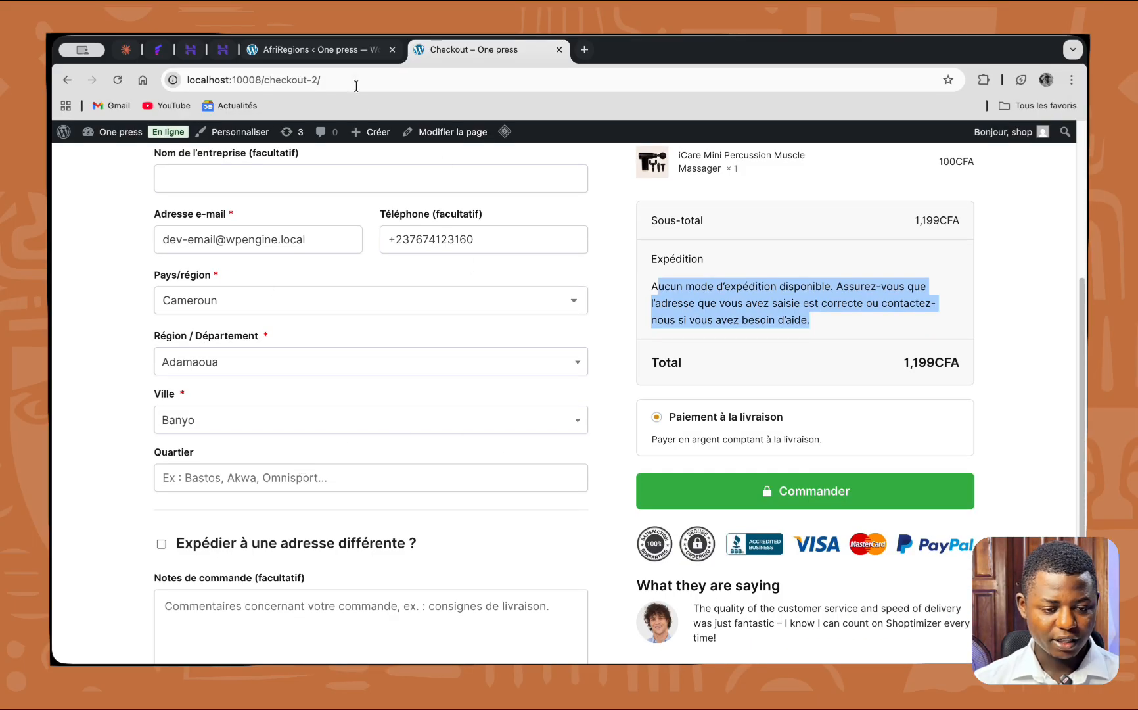
- Return to the AfriRegions restrictions, reload them, remove the block on Adamaoua and save
click(349, 50)
scroll(415, 364, up, 3)
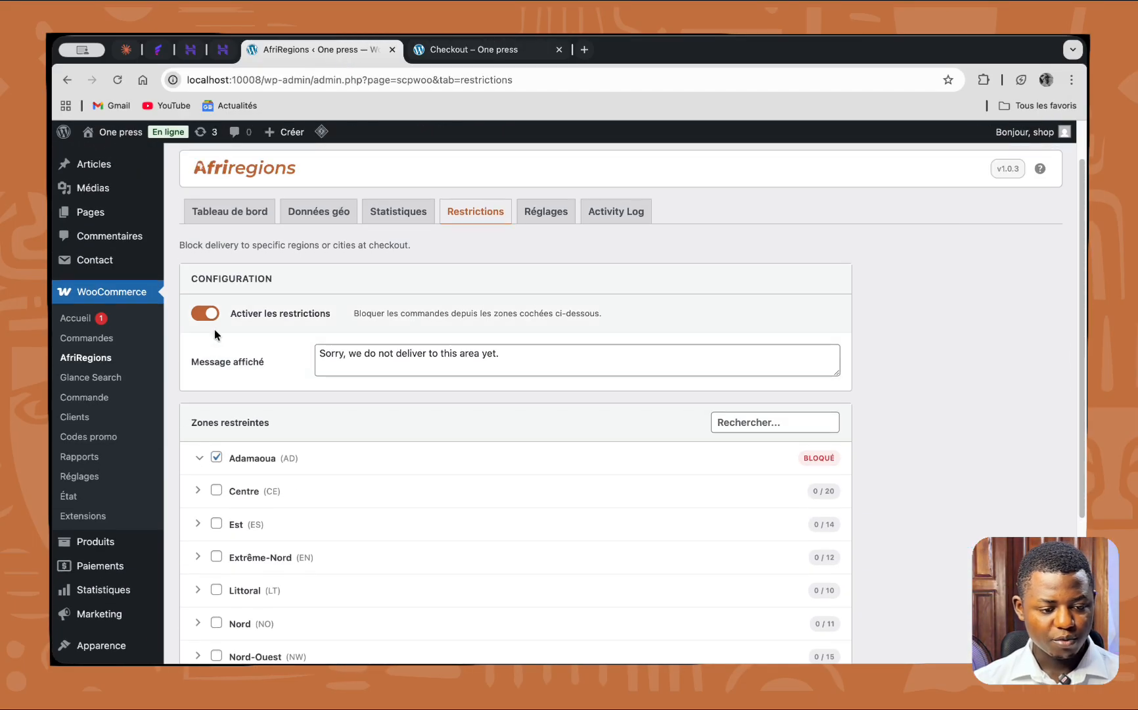
click(116, 81)
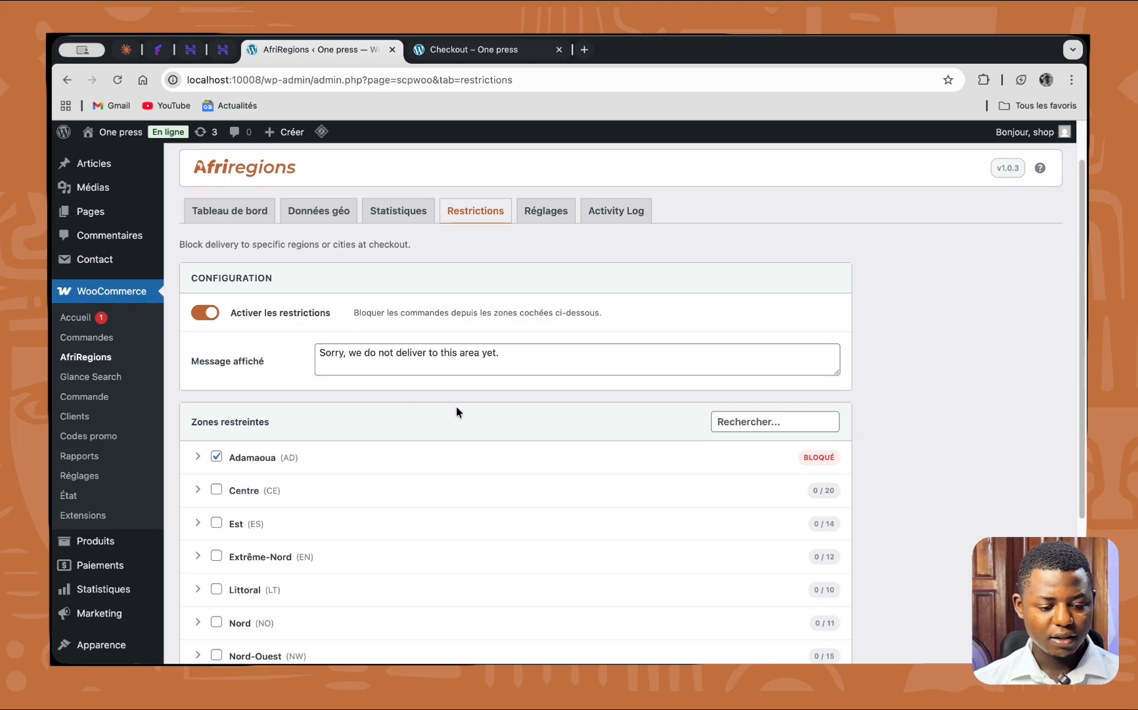
scroll(457, 410, down, 3)
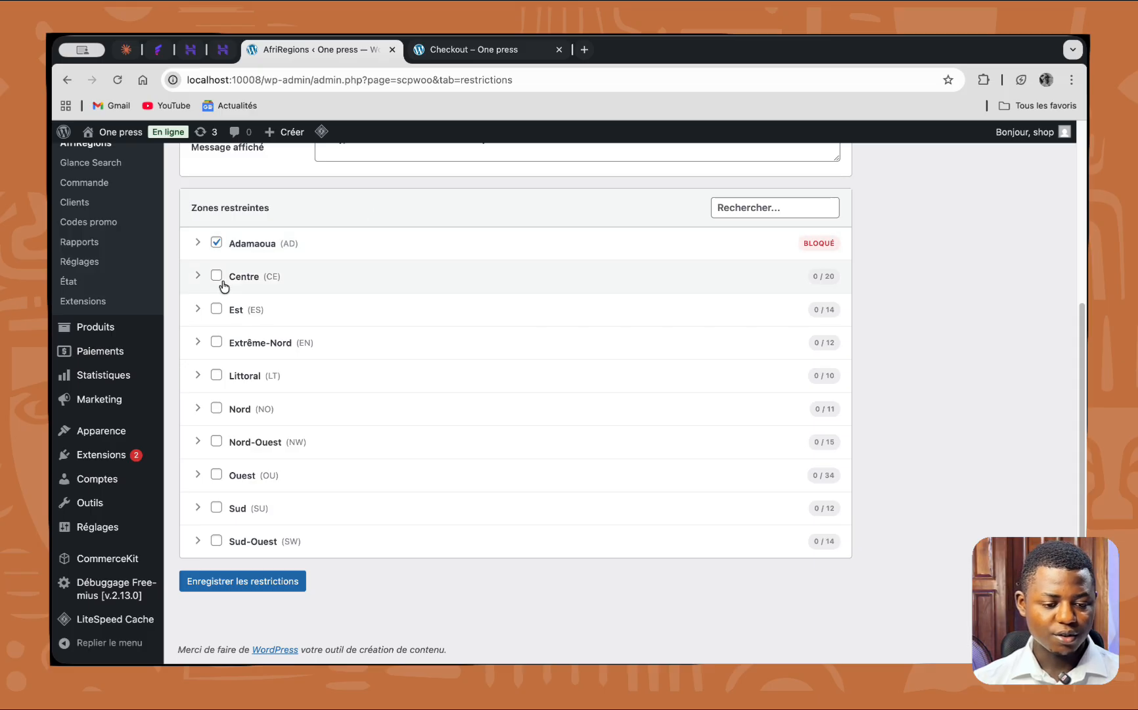
scroll(326, 475, up, 1)
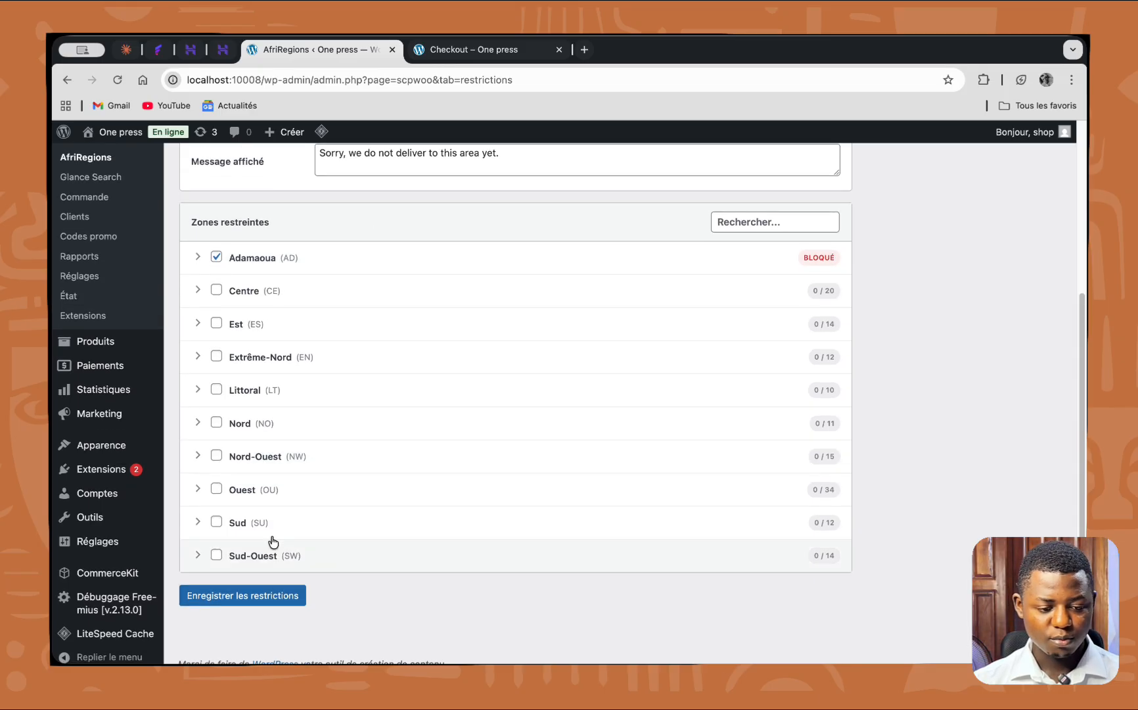
scroll(272, 539, up, 1)
click(217, 276)
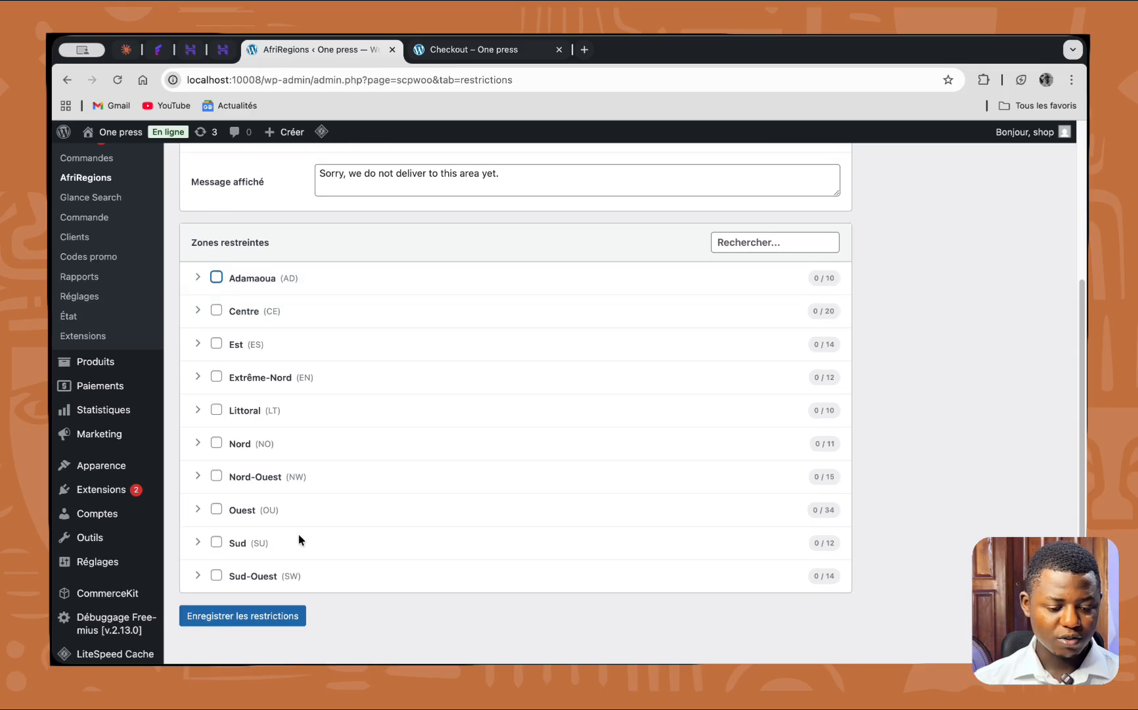
click(242, 616)
- Turn off the delivery restrictions feature in the configuration and save the restrictions
scroll(337, 488, up, 3)
click(208, 263)
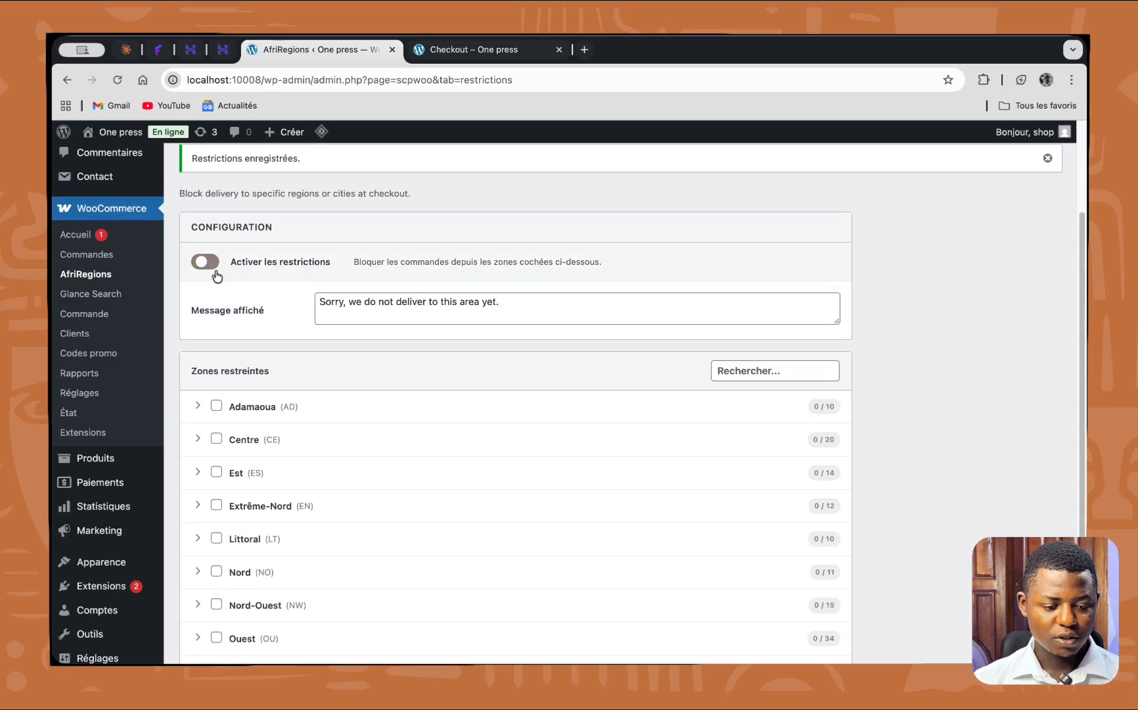
scroll(295, 518, down, 5)
click(244, 584)
scroll(435, 454, up, 9)
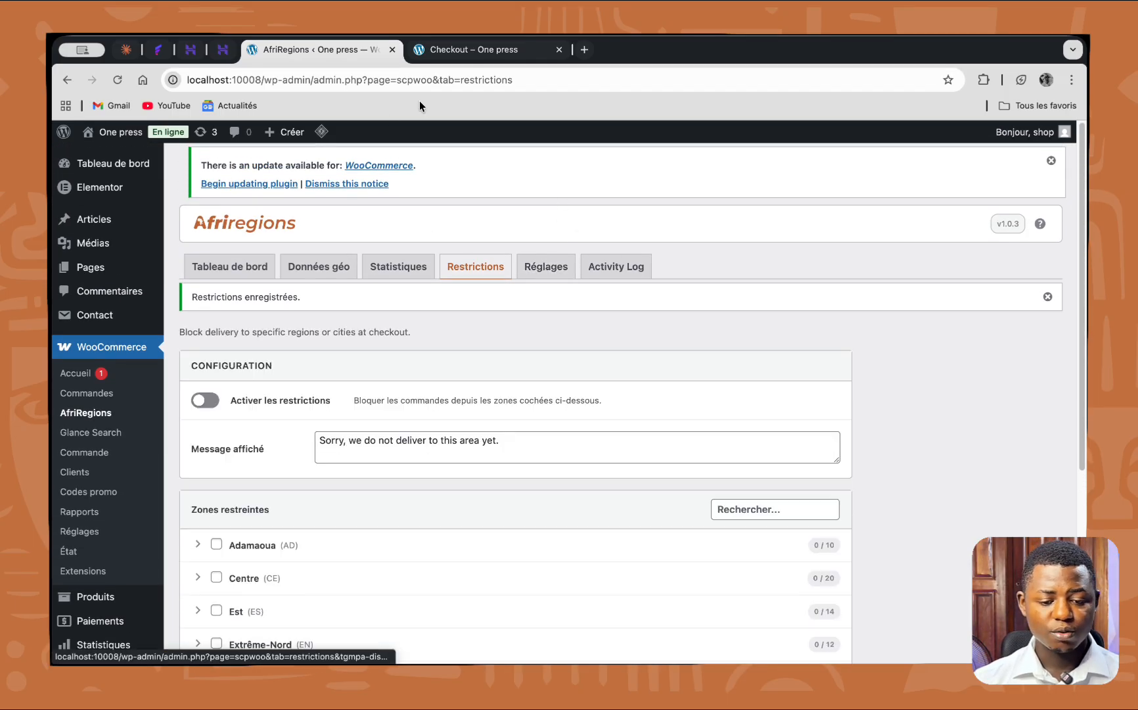
- Open the AfriRegions plugin settings and translate the page into English
click(551, 274)
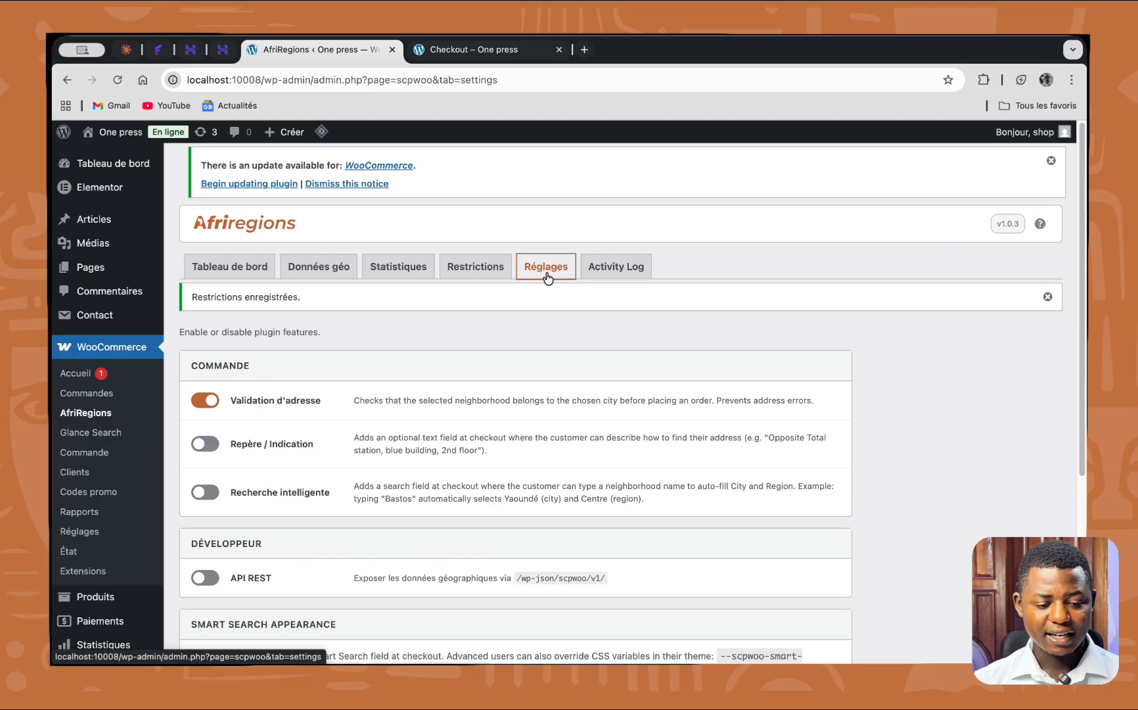
scroll(359, 381, down, 2)
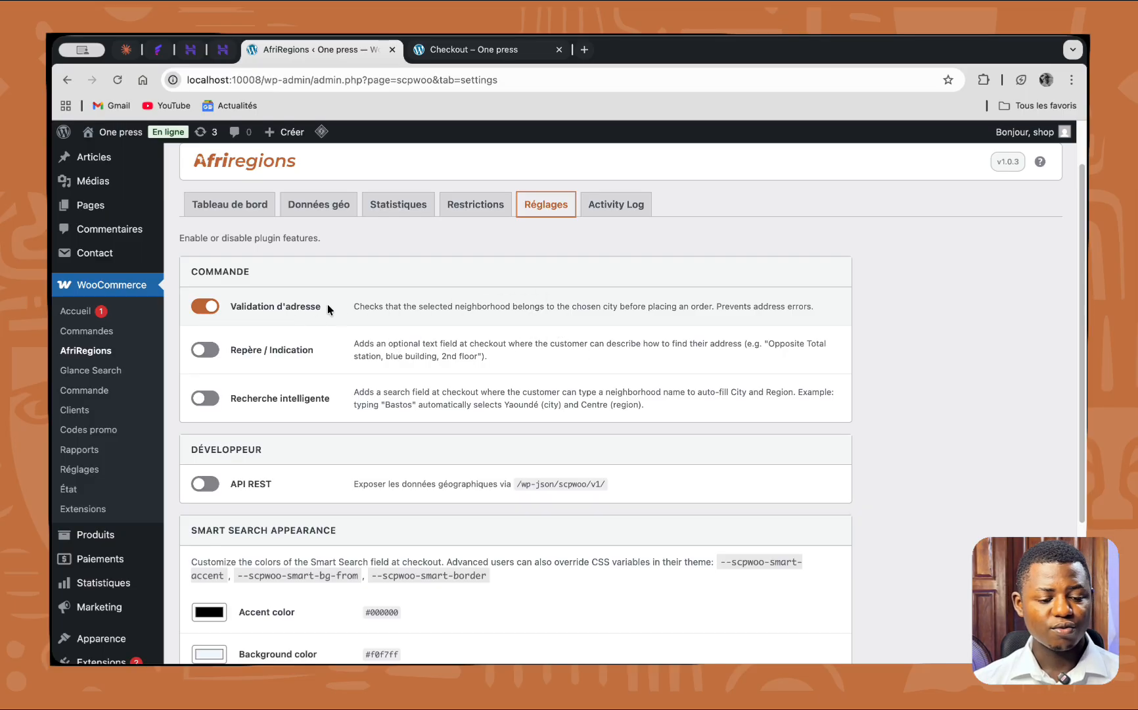
right_click(723, 226)
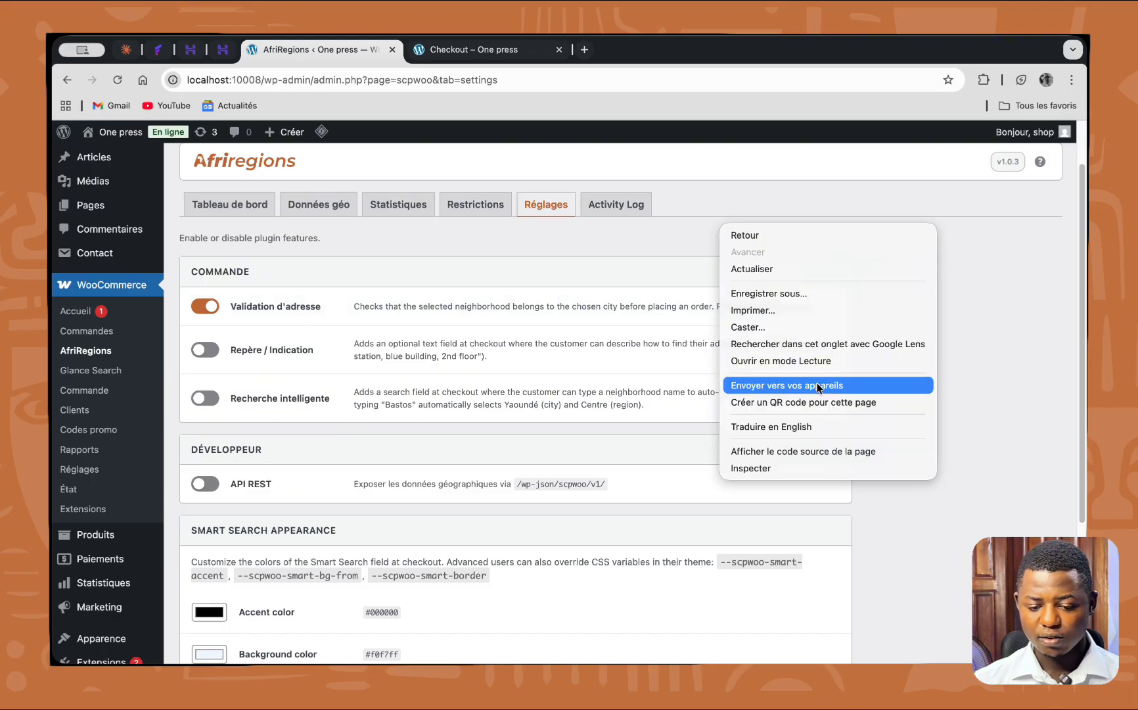
click(787, 427)
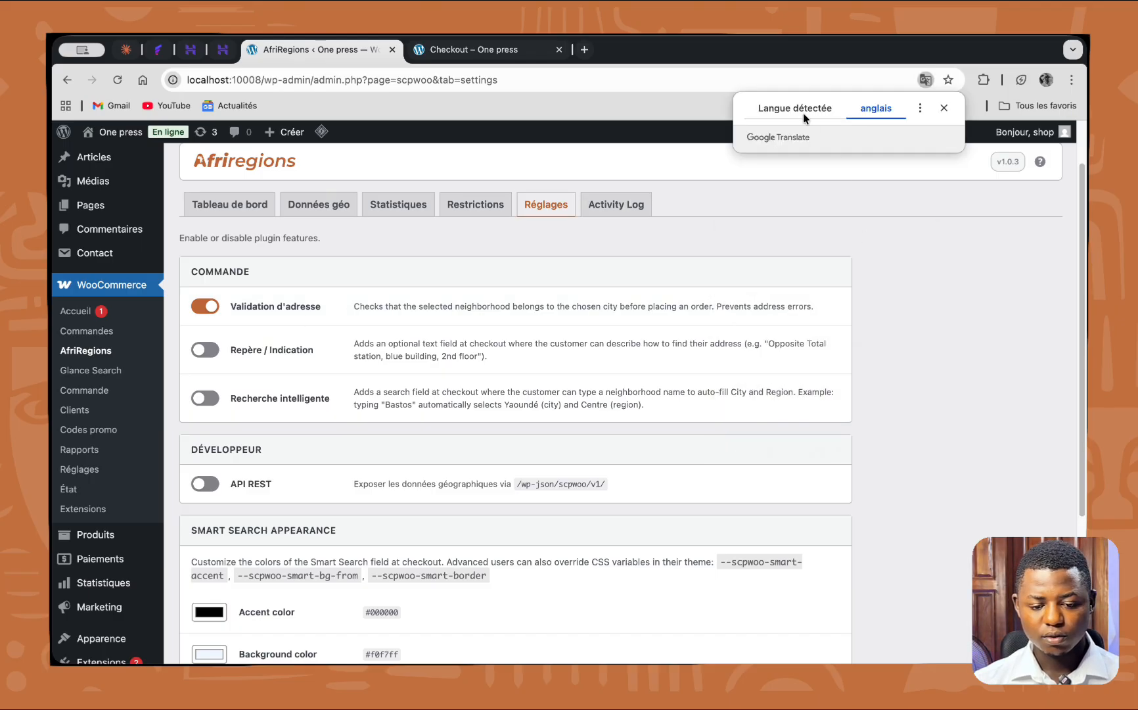
click(803, 117)
click(864, 116)
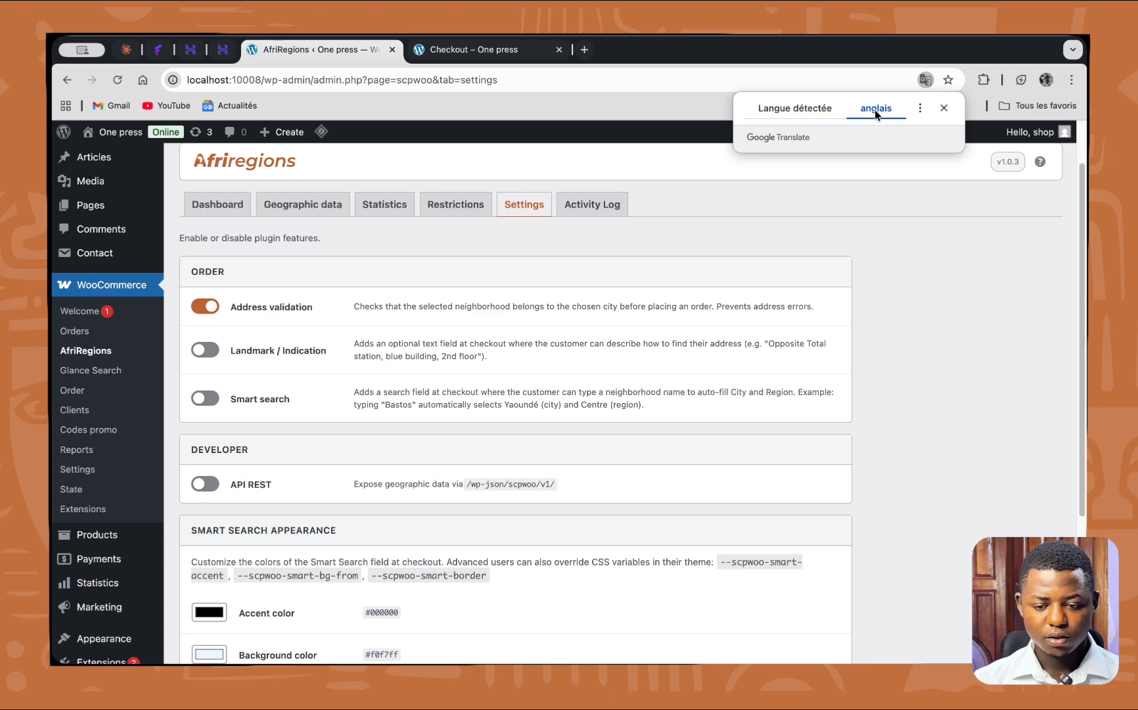
- Change the page translation's target language to French and translate the settings page
click(920, 107)
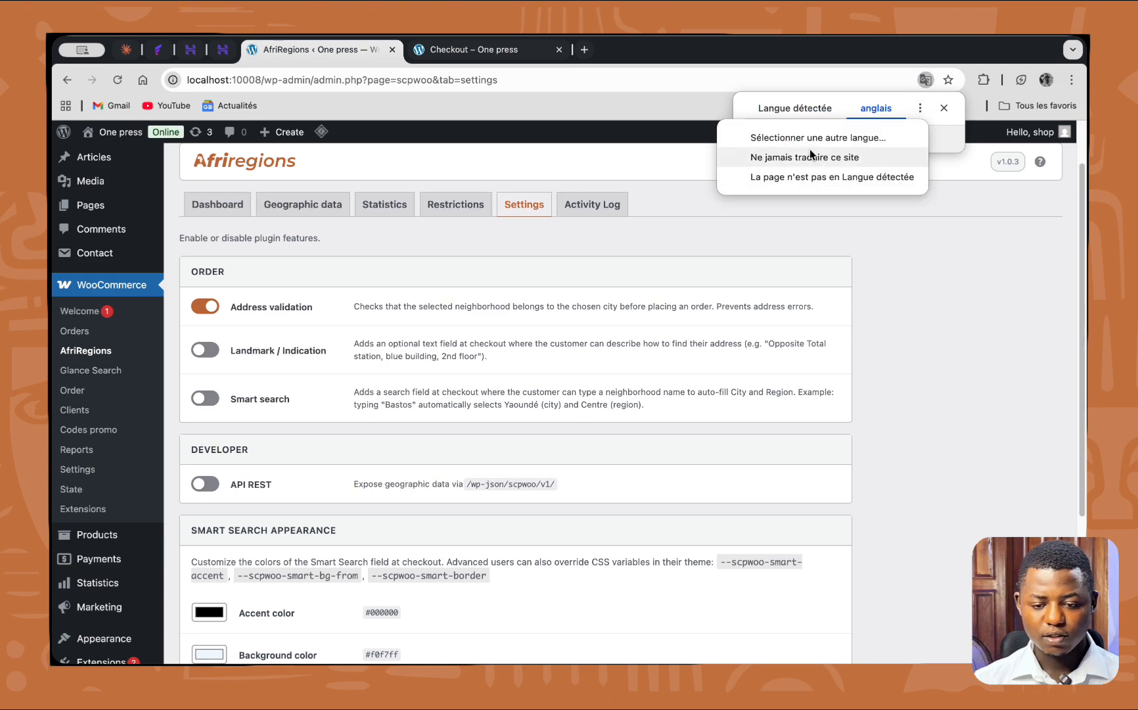
click(815, 139)
click(809, 139)
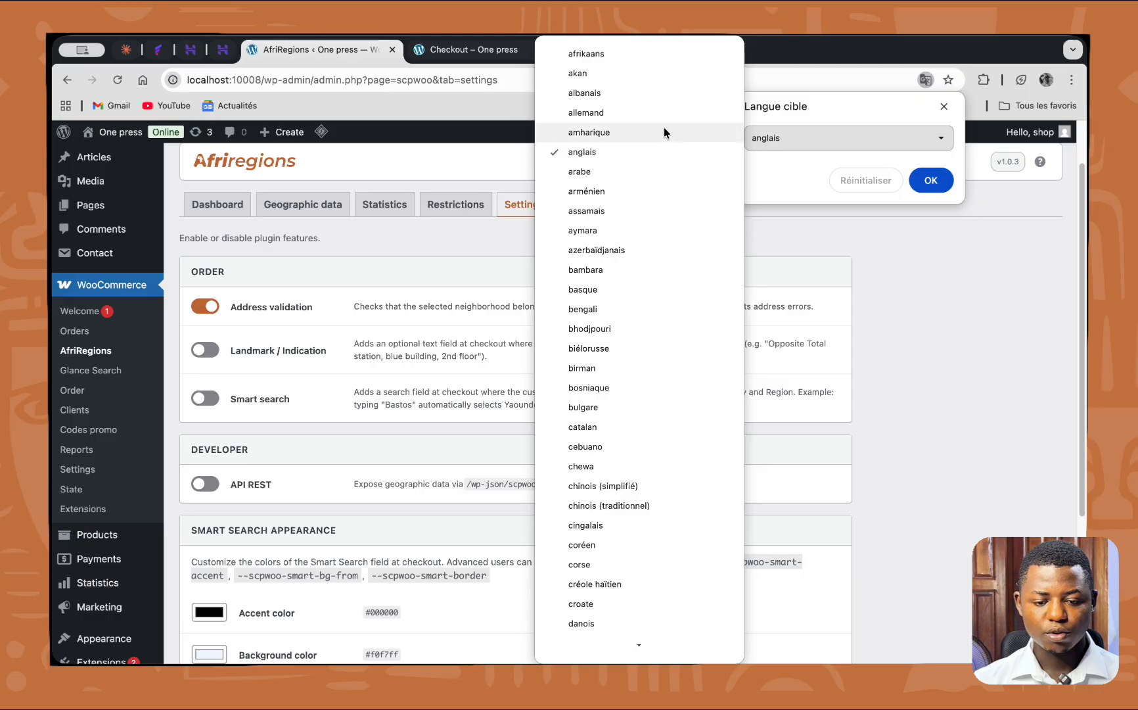
scroll(600, 473, down, 5)
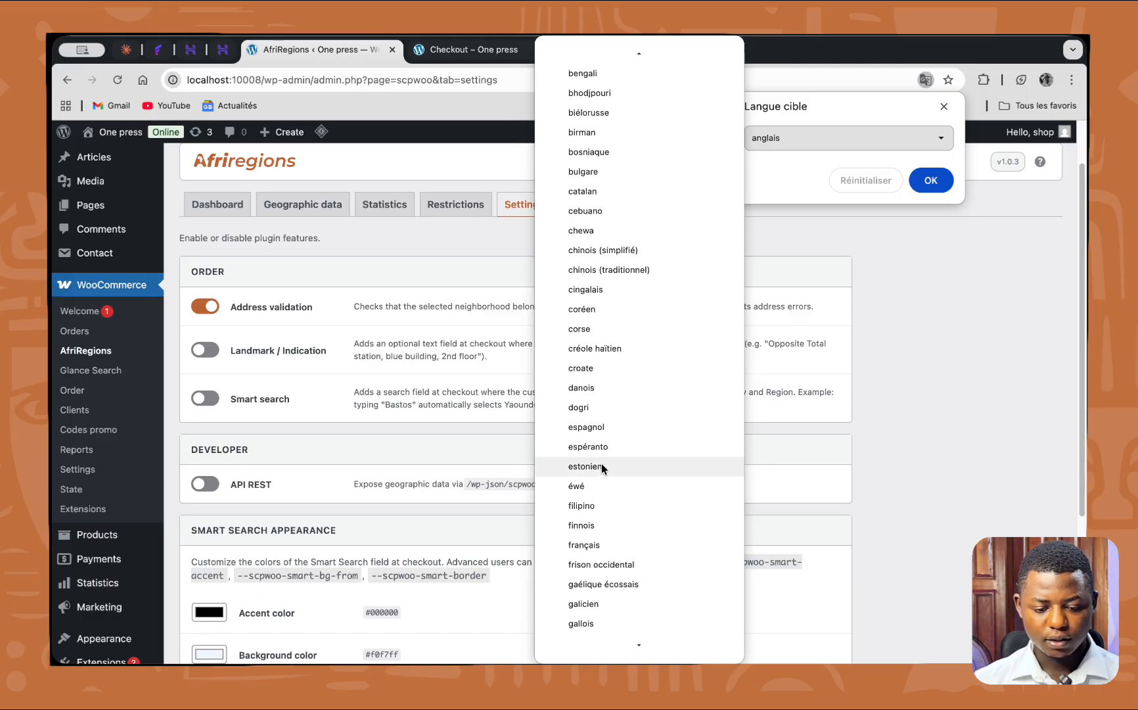
click(587, 542)
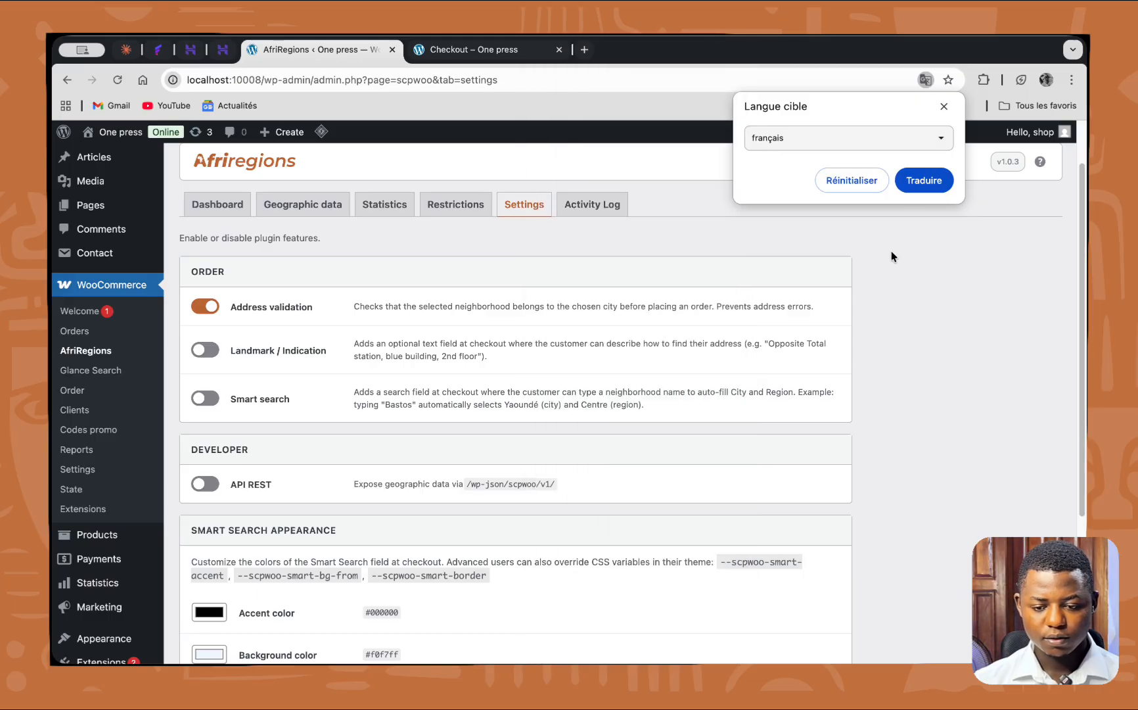
click(924, 180)
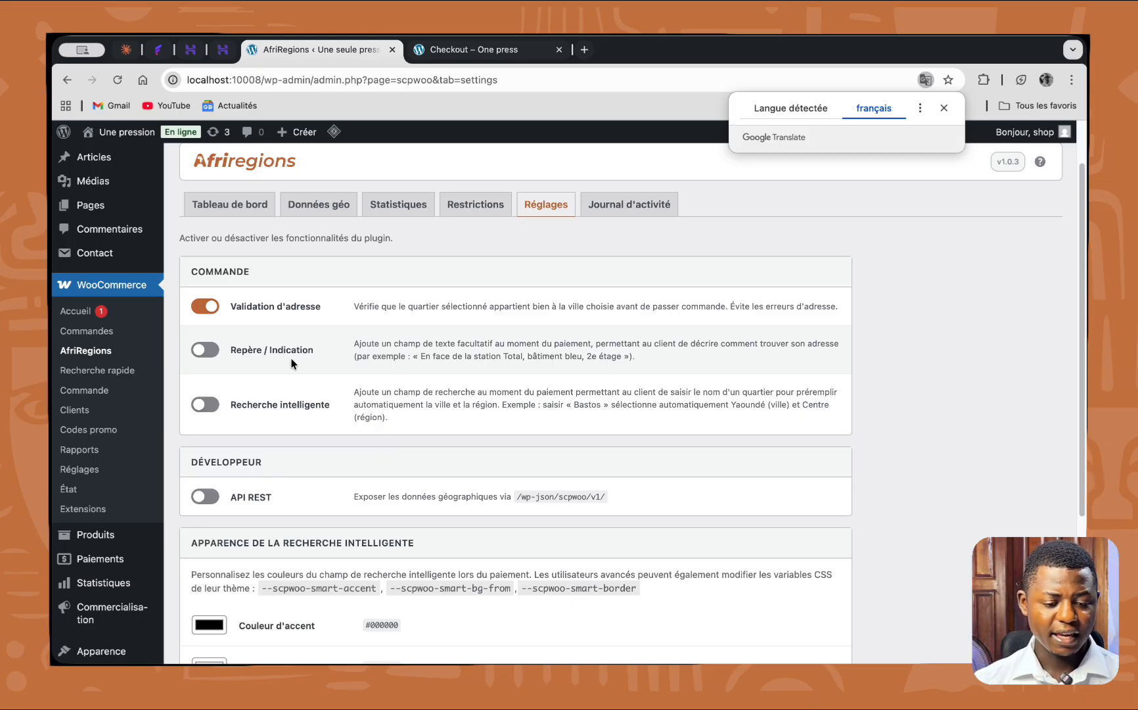
- Enable the Repère / Indication option in the AfriRegions settings and save the settings
click(208, 348)
click(208, 348)
scroll(221, 385, down, 5)
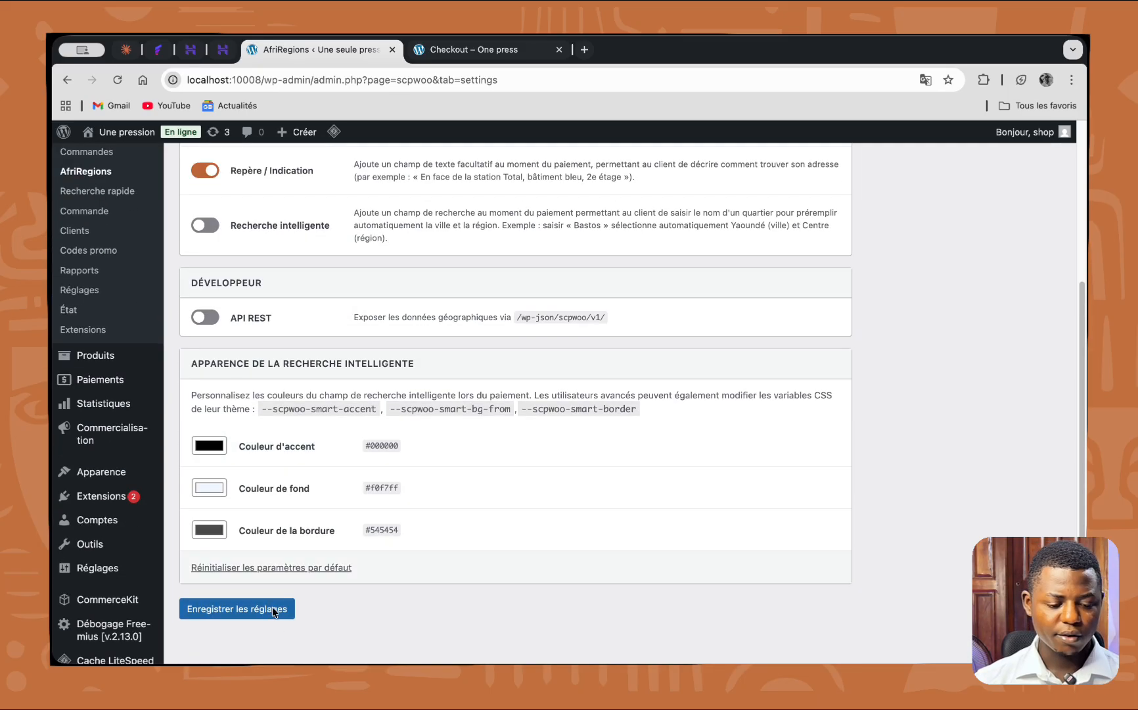
click(233, 609)
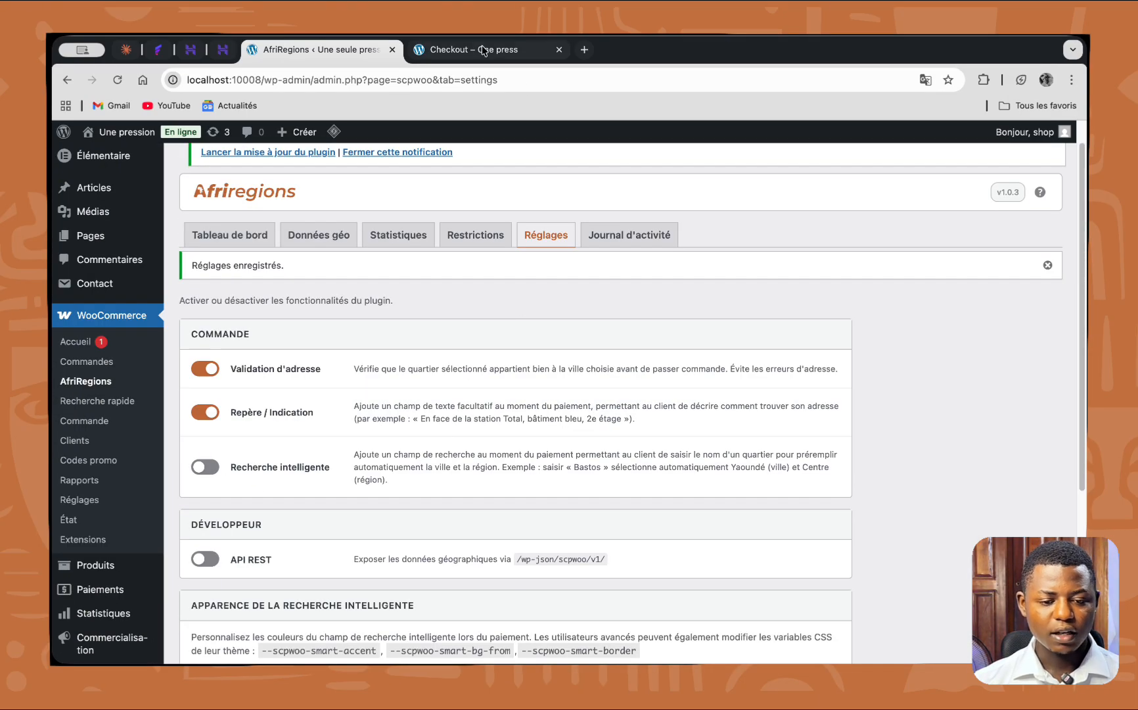
- Switch to the checkout page, reload it and go to the Repère / Indication field below the address fields
click(465, 51)
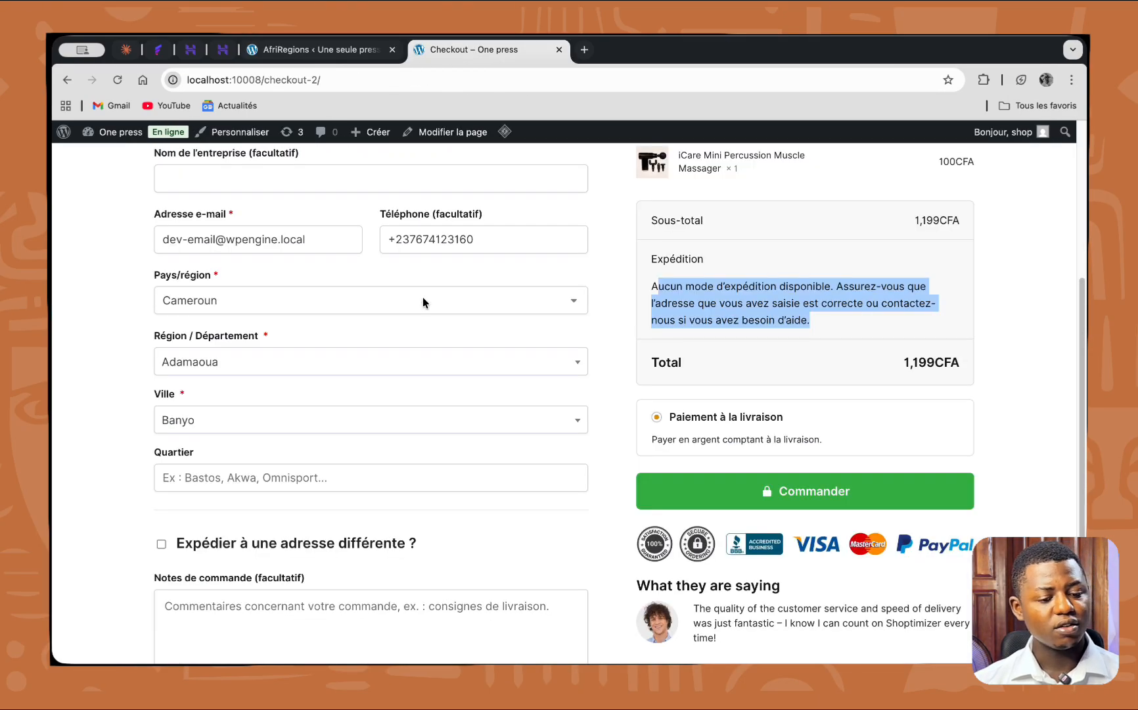
scroll(350, 363, up, 5)
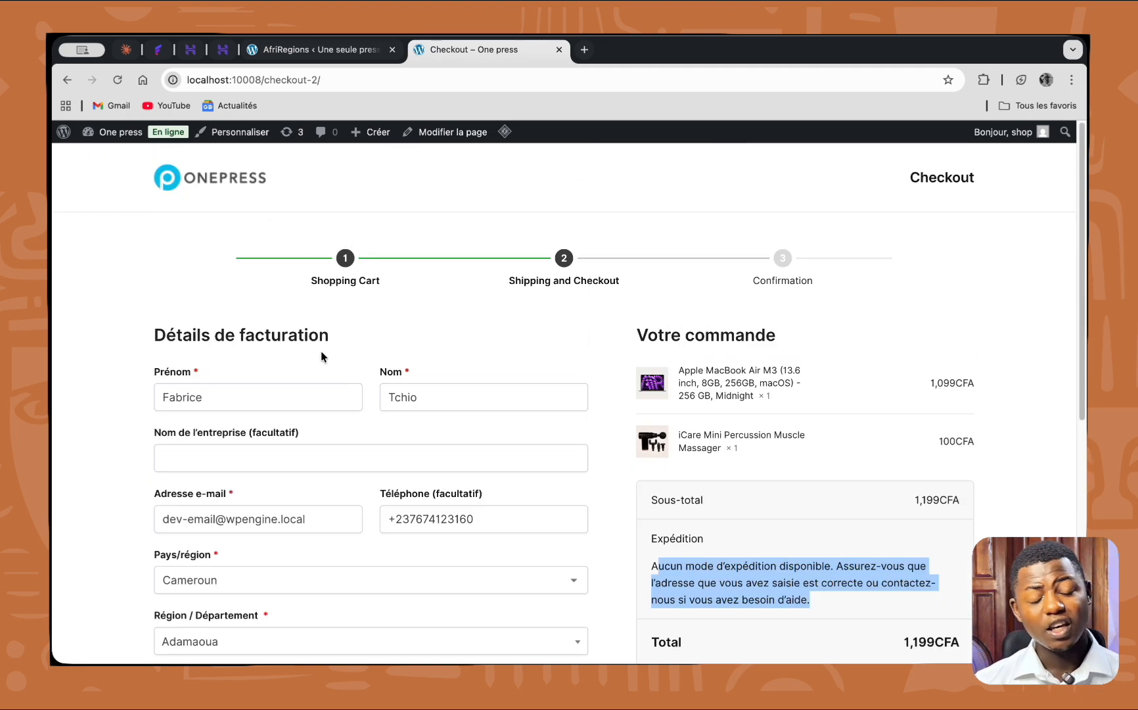
click(345, 49)
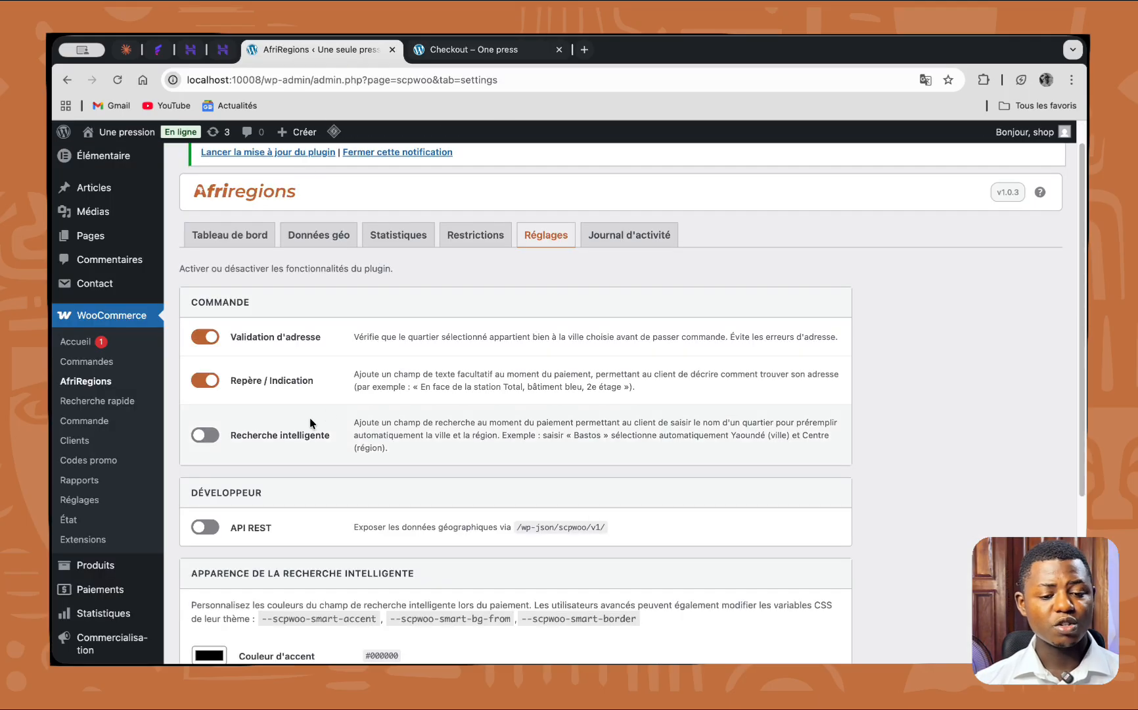
click(490, 55)
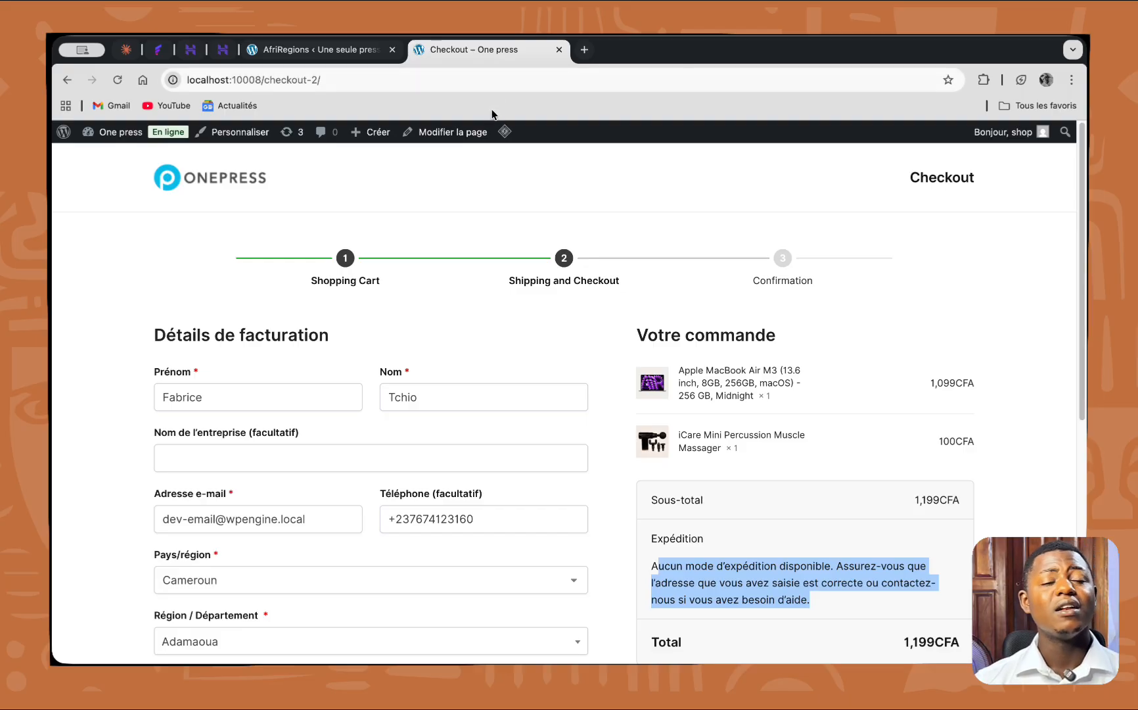
scroll(519, 164, down, 2)
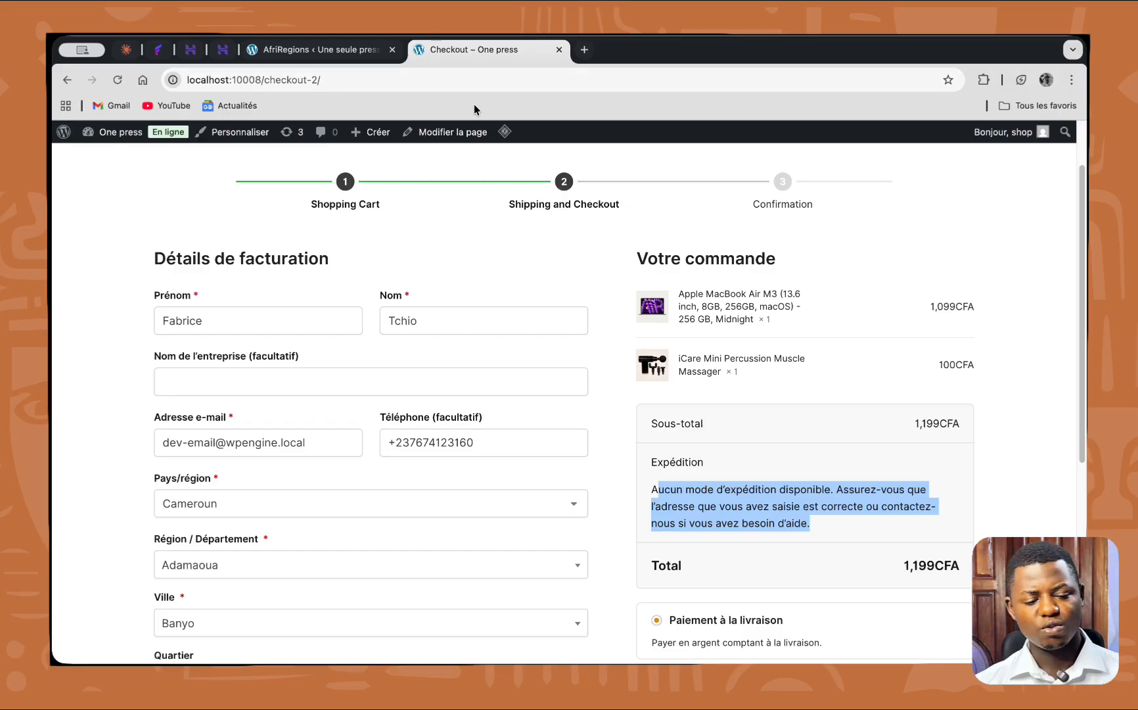
click(117, 79)
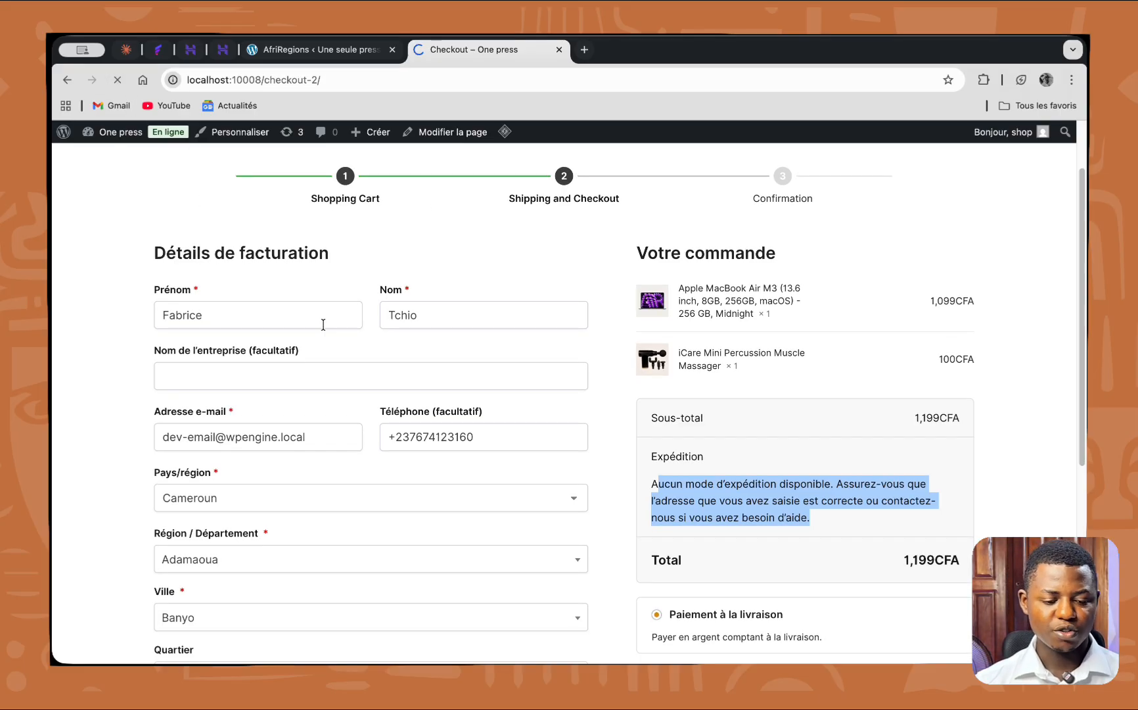
scroll(364, 476, down, 5)
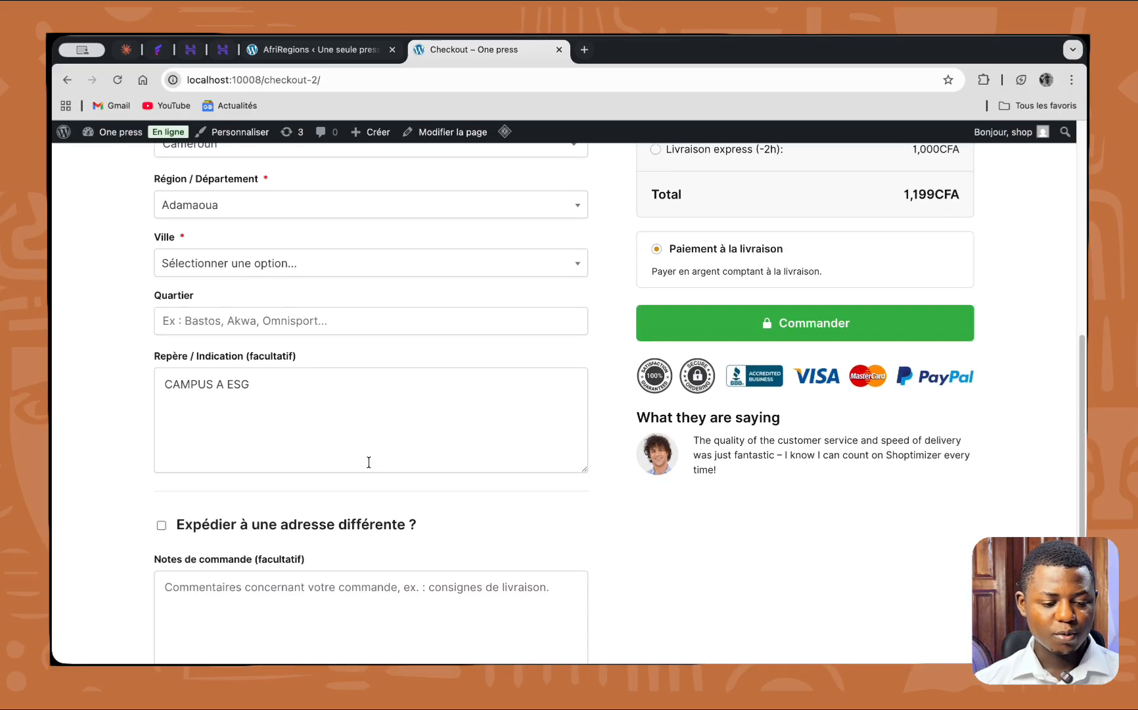
- Clear the existing text from the Repère / Indication field at checkout
click(233, 397)
double_click(233, 396)
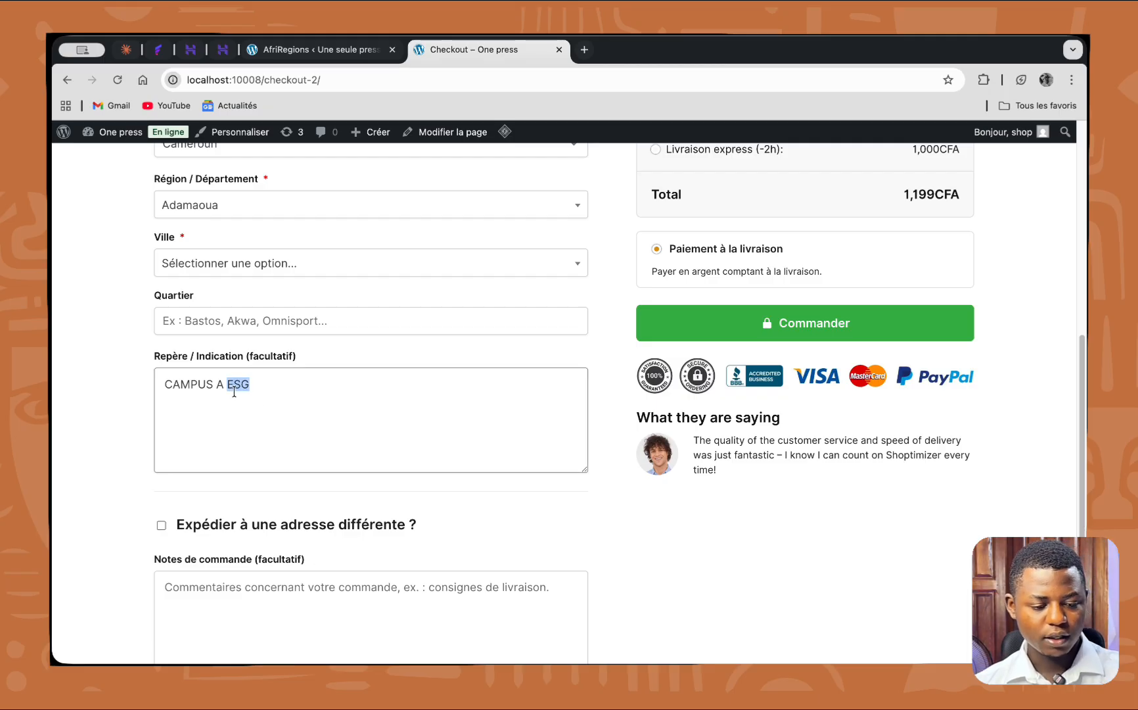
key(super+a)
key(BackSpace)
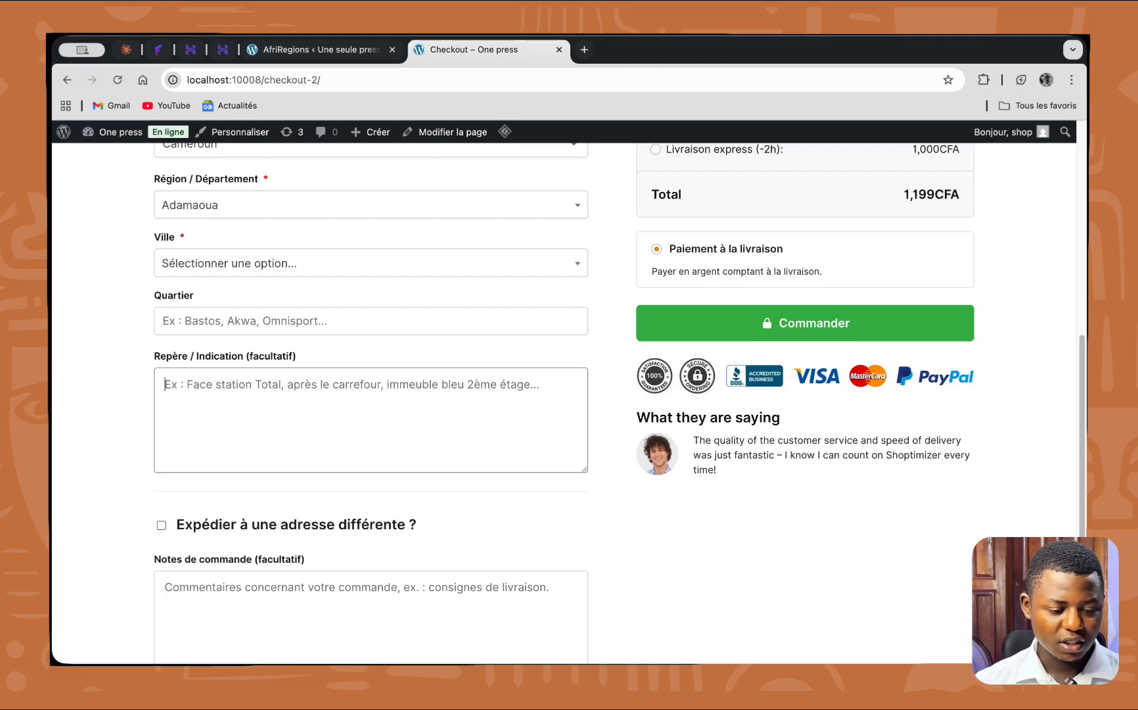
key(F11)
click(317, 427)
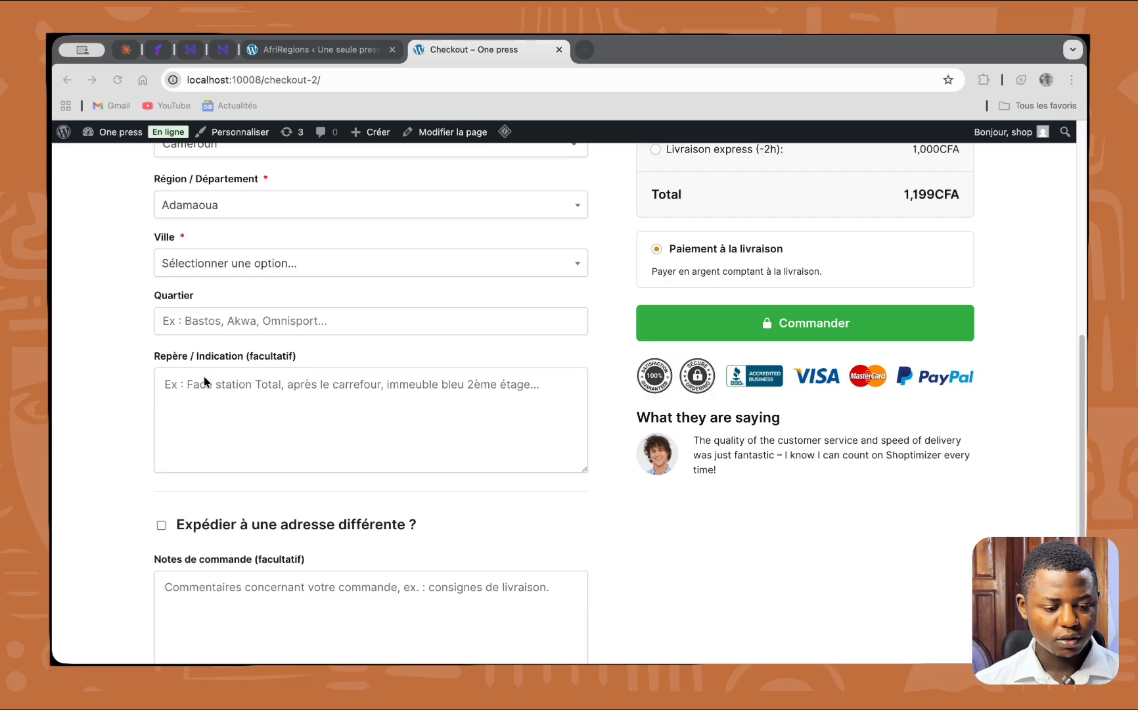
click(262, 385)
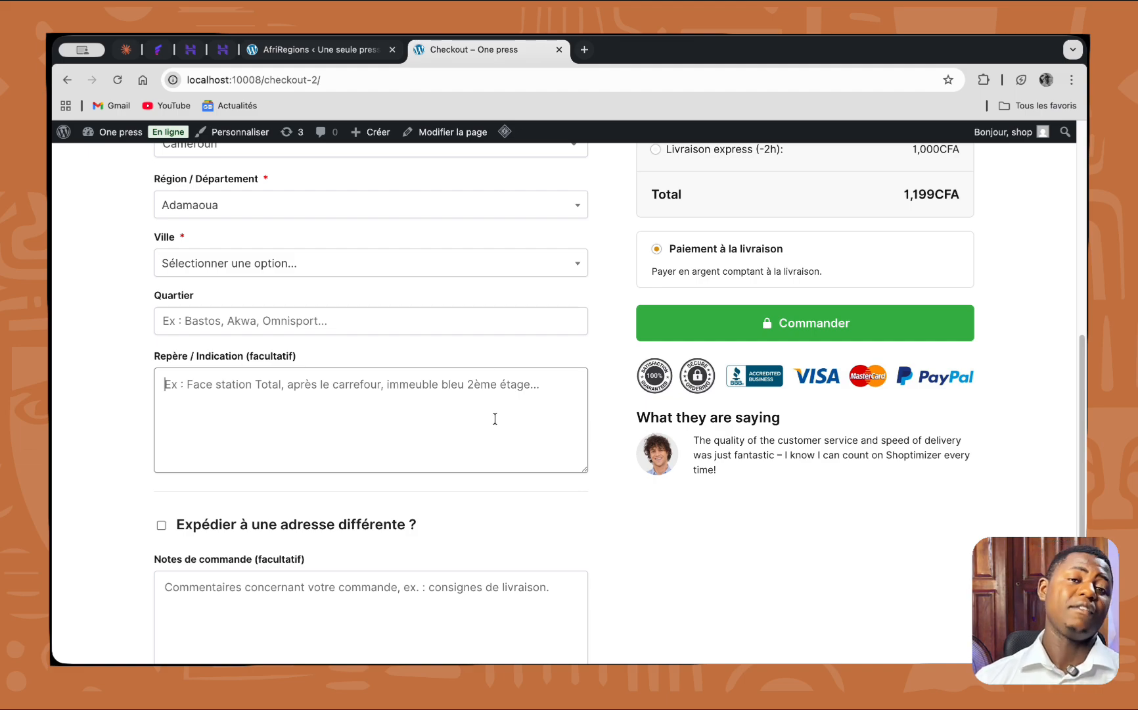
- Set the billing region to Littoral and the city to Douala
scroll(501, 419, up, 1)
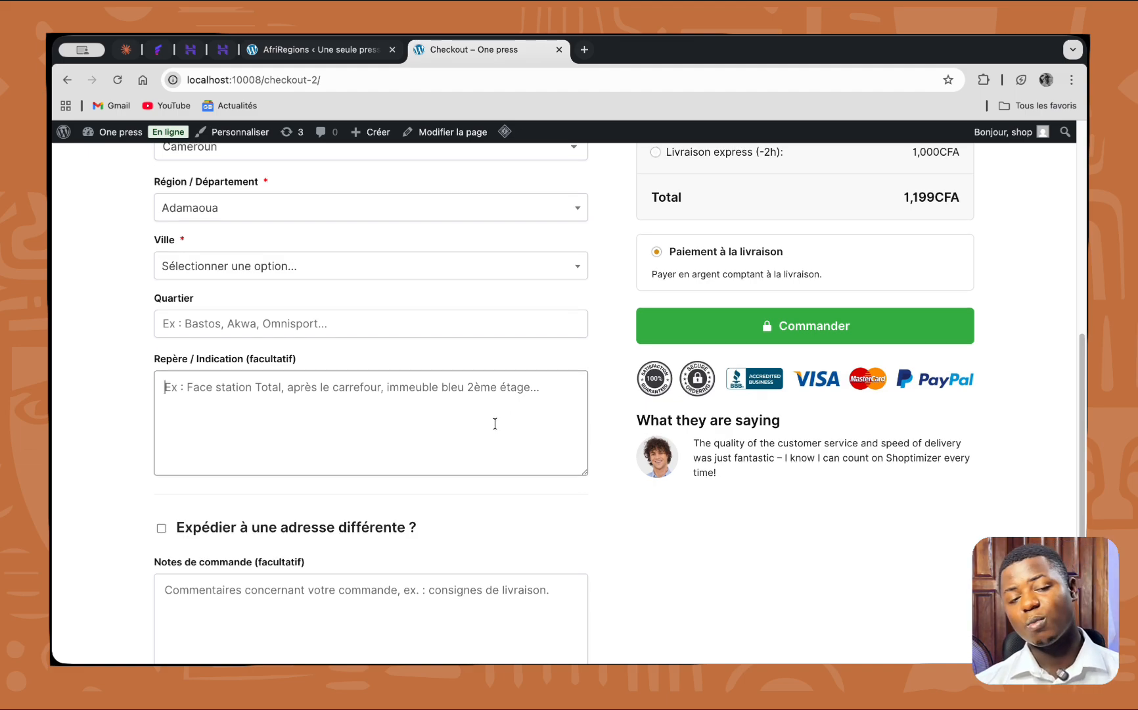
scroll(317, 362, up, 3)
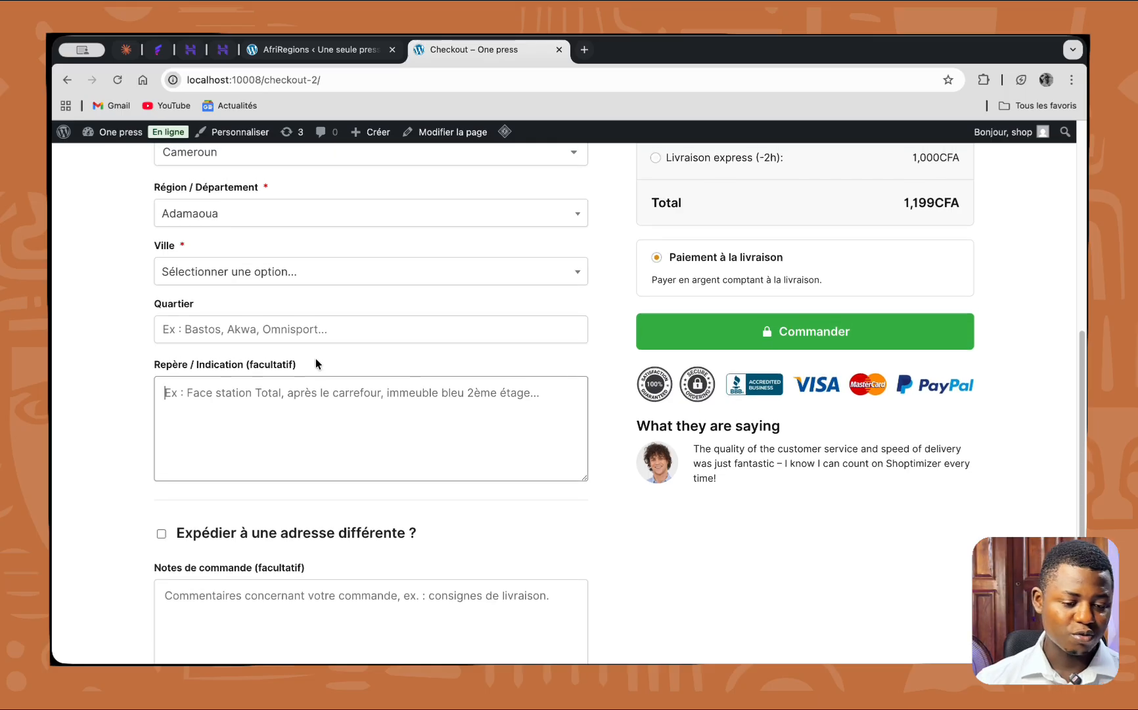
click(185, 227)
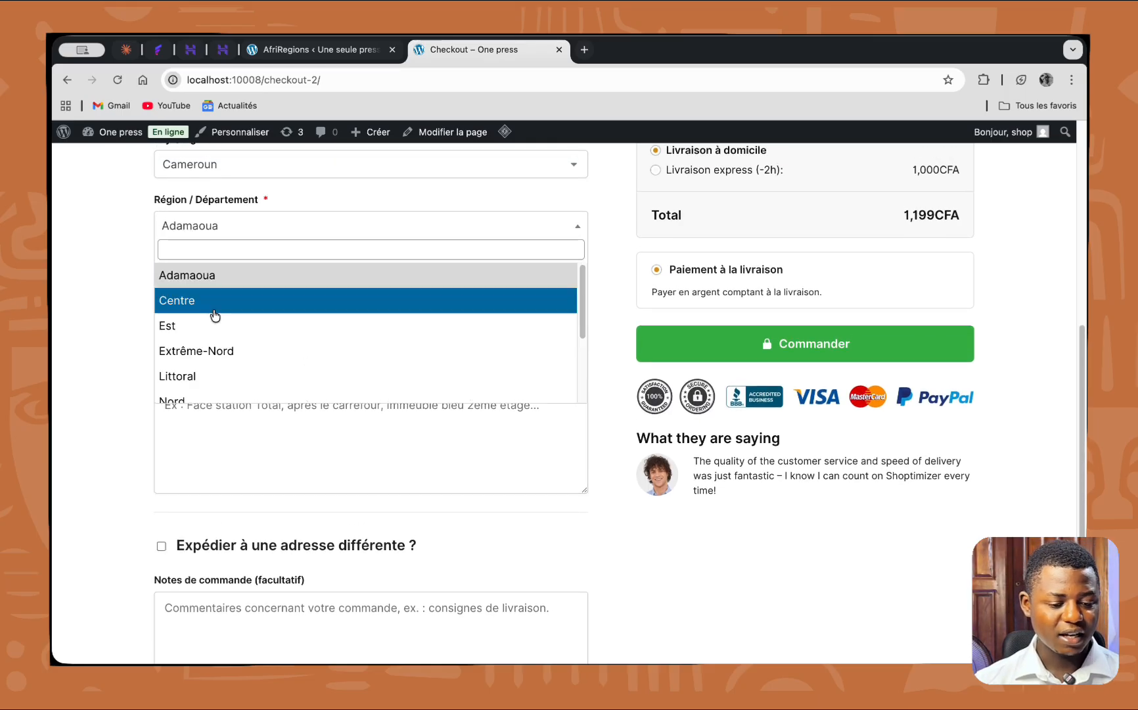
scroll(212, 320, down, 3)
click(197, 282)
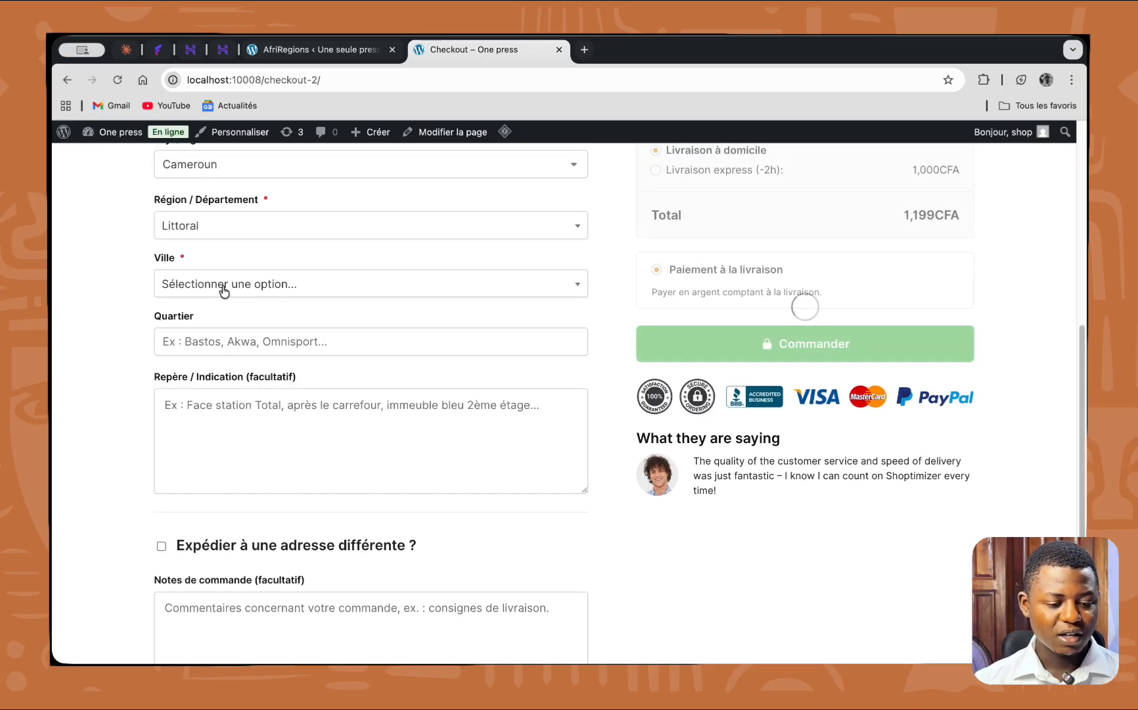
click(219, 289)
click(240, 384)
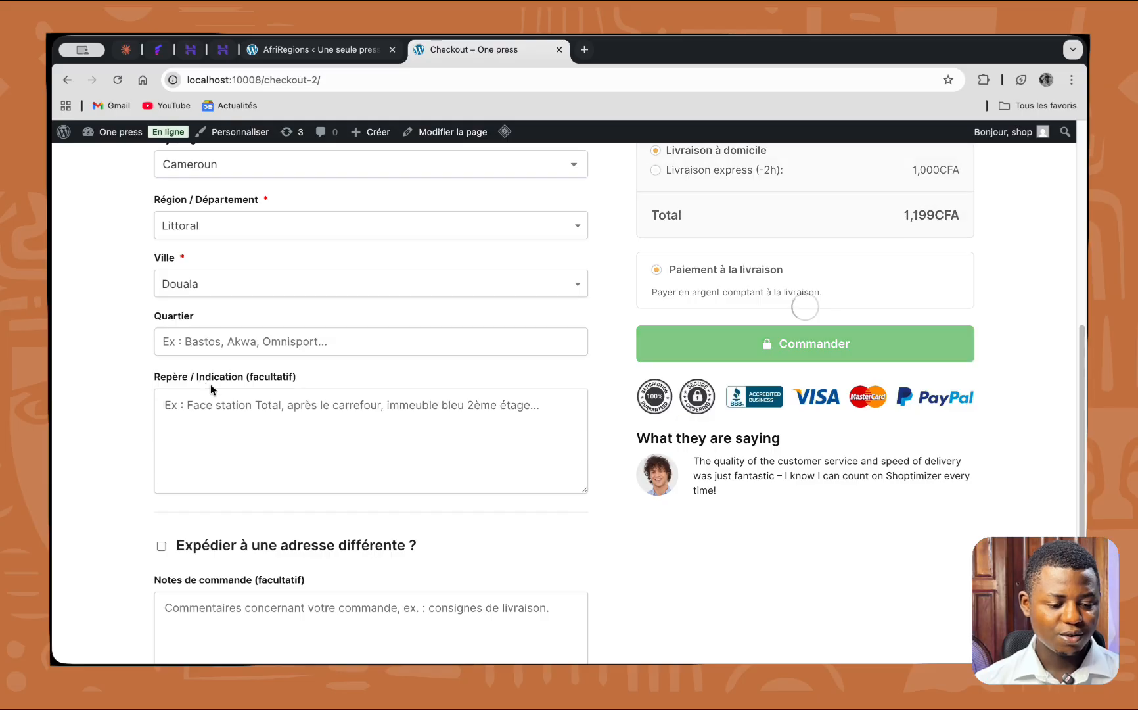
- Browse the Douala neighbourhoods and choose PK8 as the Quartier
click(238, 344)
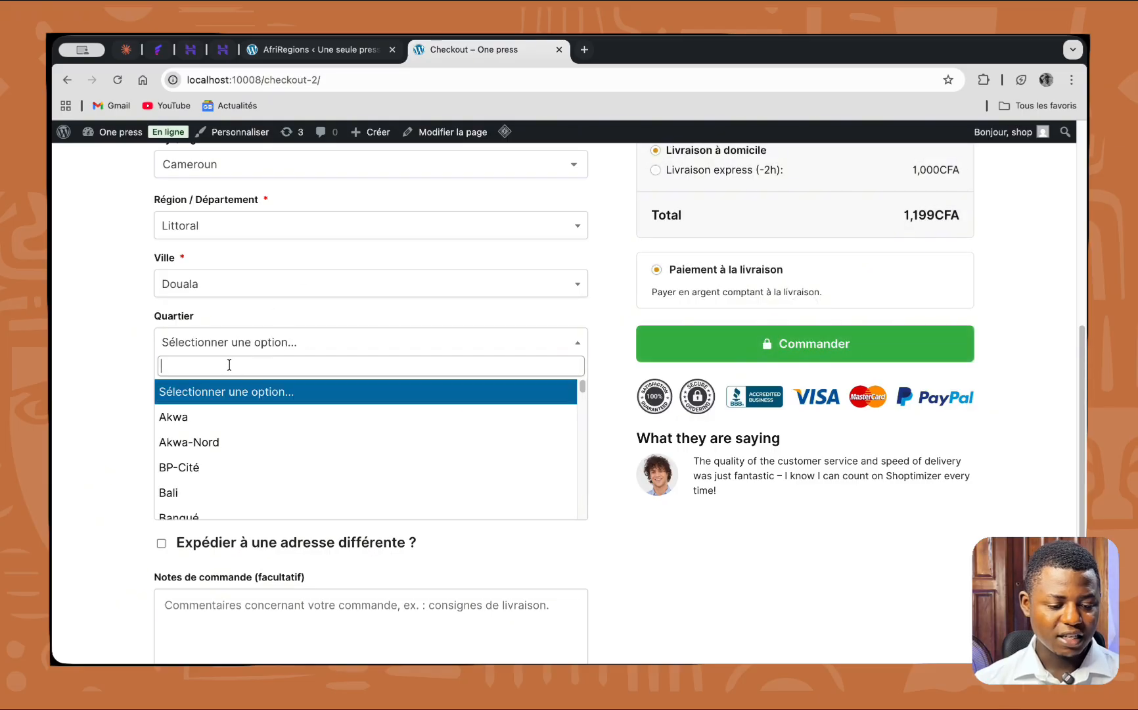
scroll(237, 431, down, 15)
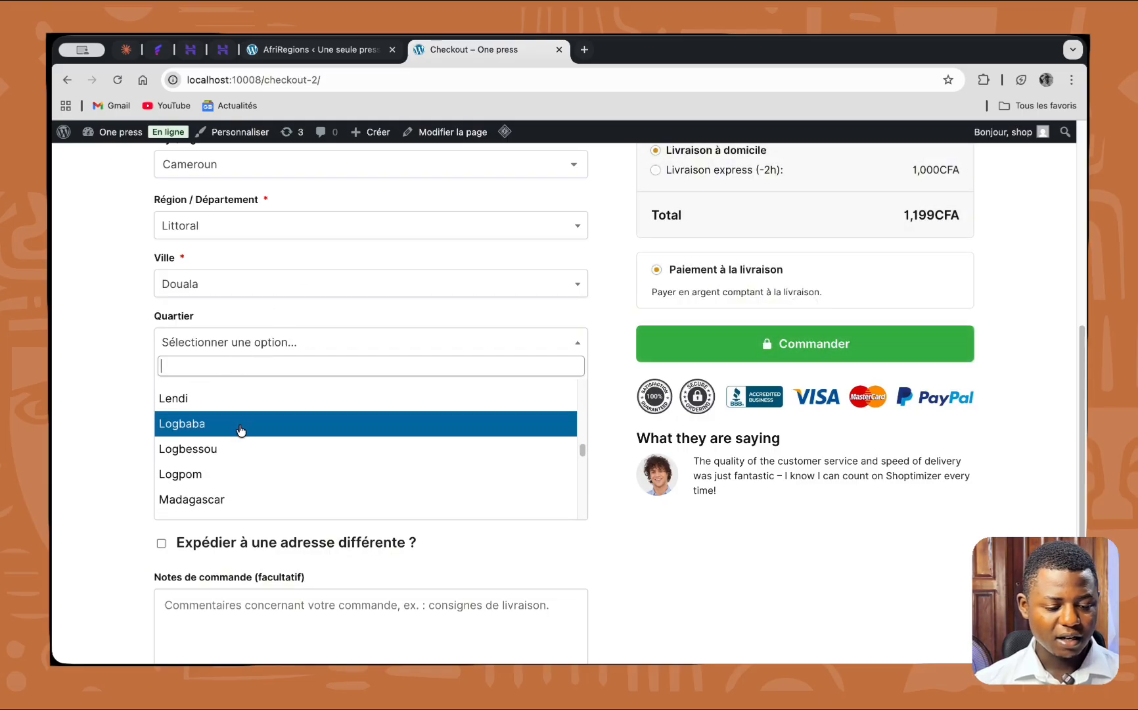
scroll(242, 437, up, 8)
scroll(263, 440, down, 10)
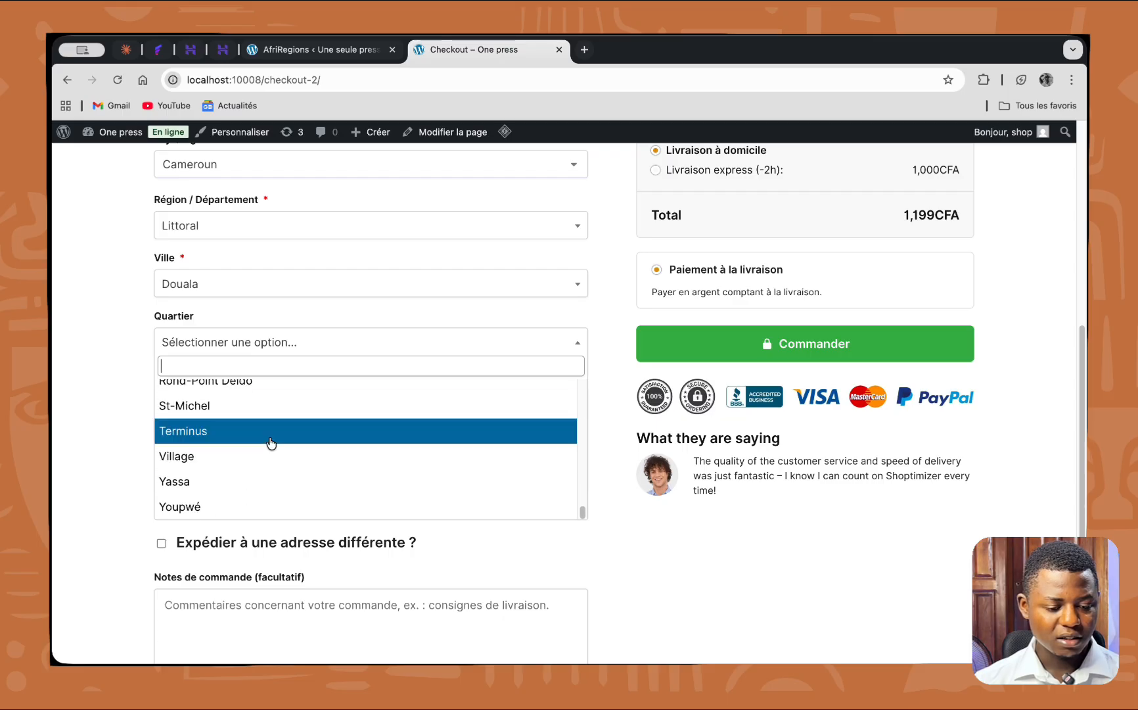
scroll(269, 438, up, 4)
click(213, 431)
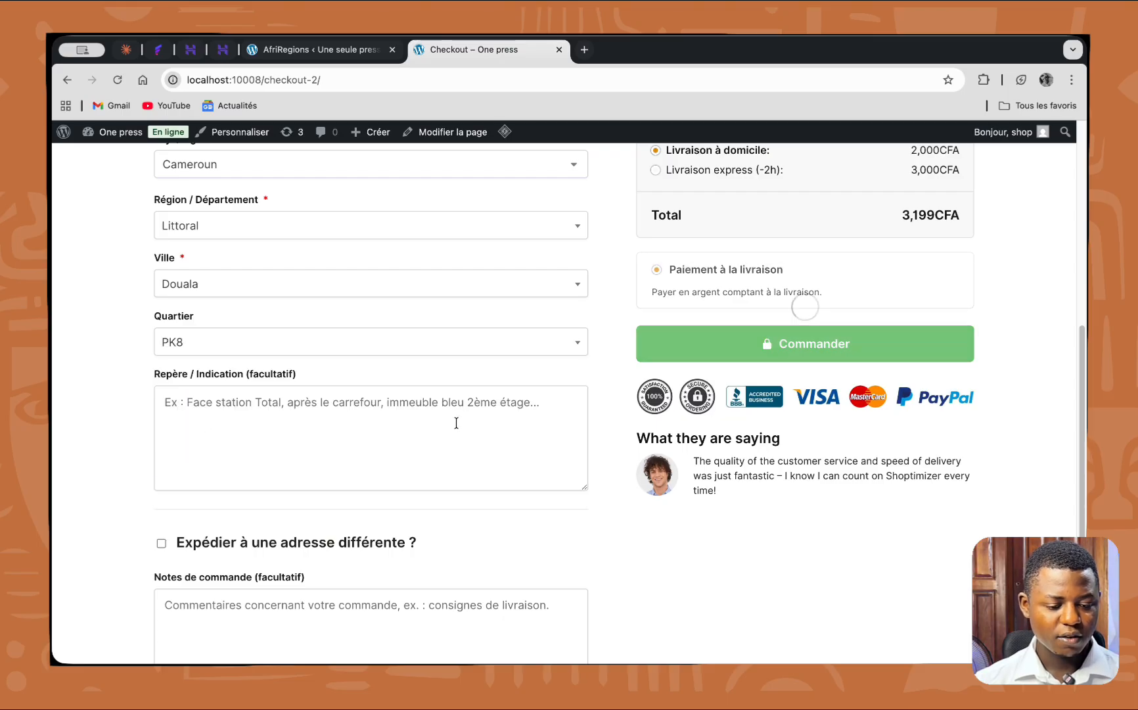
- Enter "CAMPUS A ESG" as the delivery landmark in the Repère / Indication field
text(CAMPU)
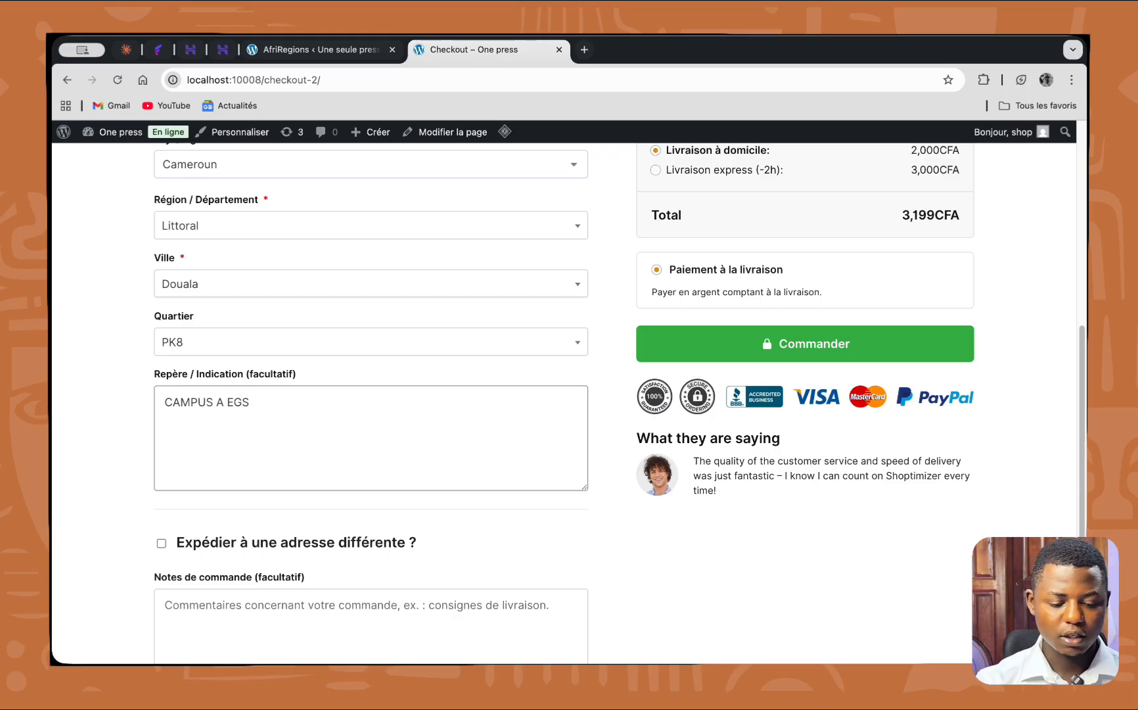
text(S A ESG)
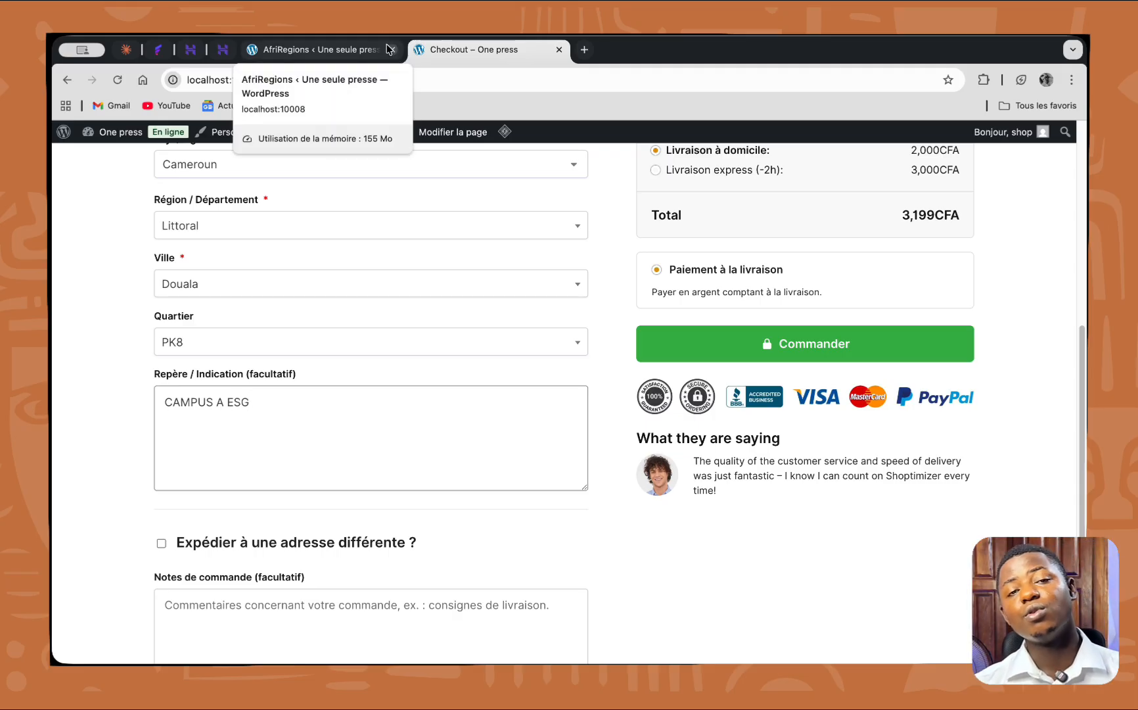
click(111, 347)
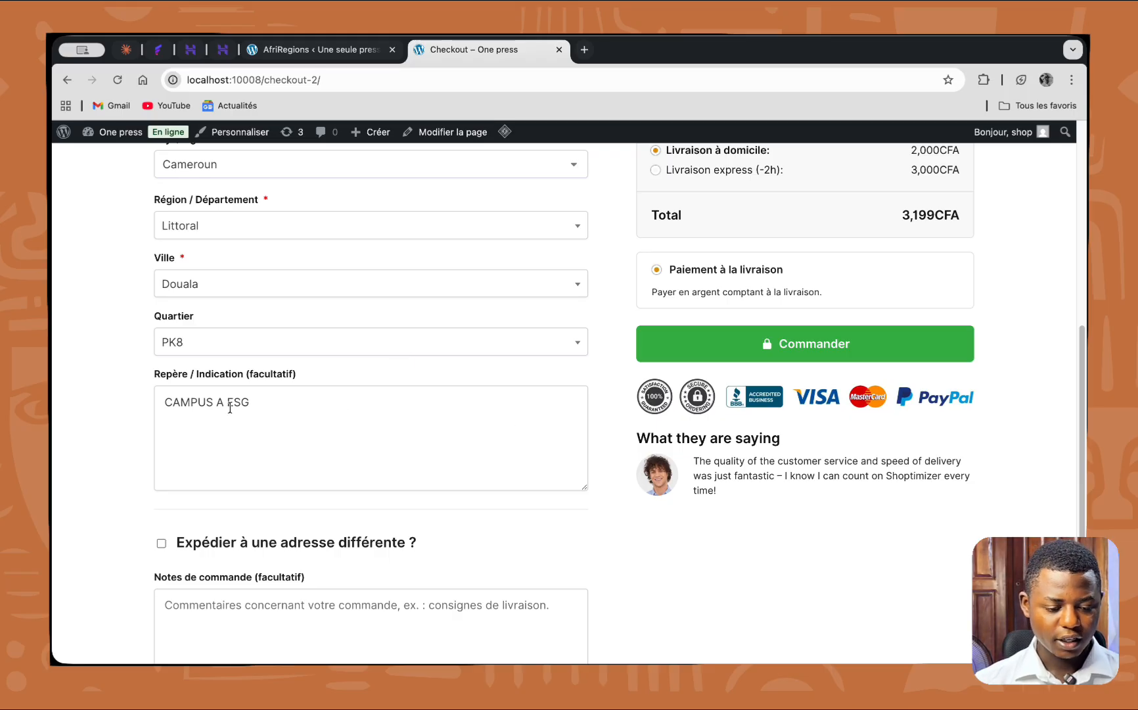
scroll(231, 394, down, 1)
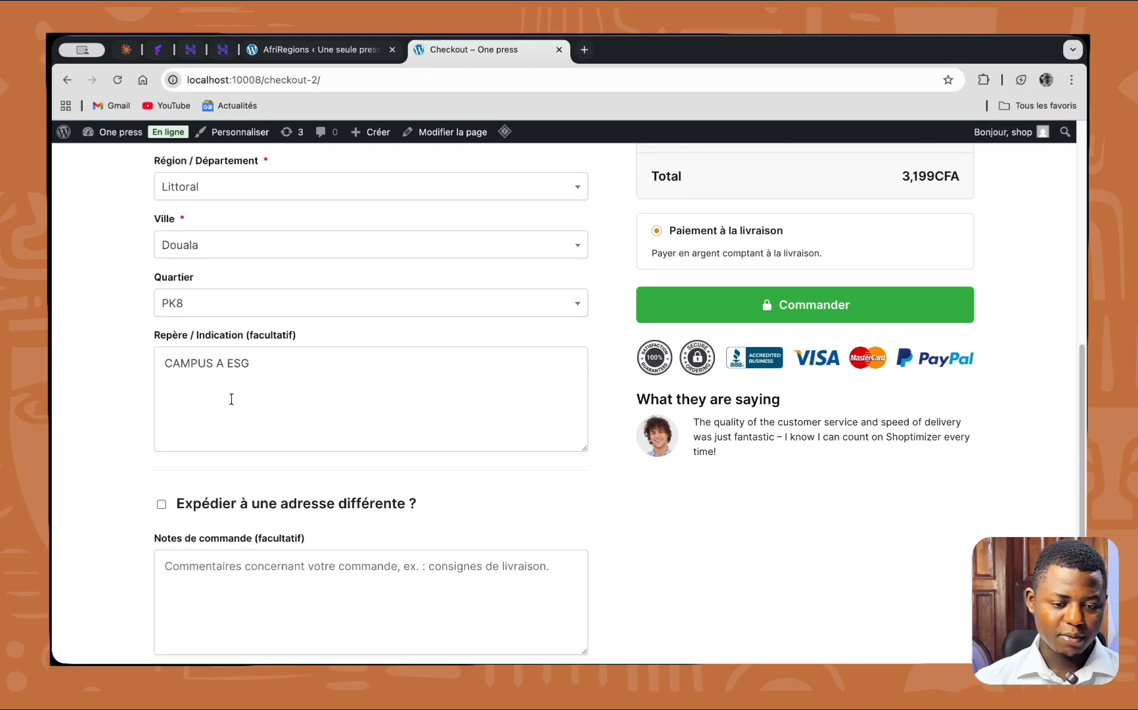
- Review the Recherche intelligente option in the AfriRegions settings and compare it with the address fields at checkout
click(303, 50)
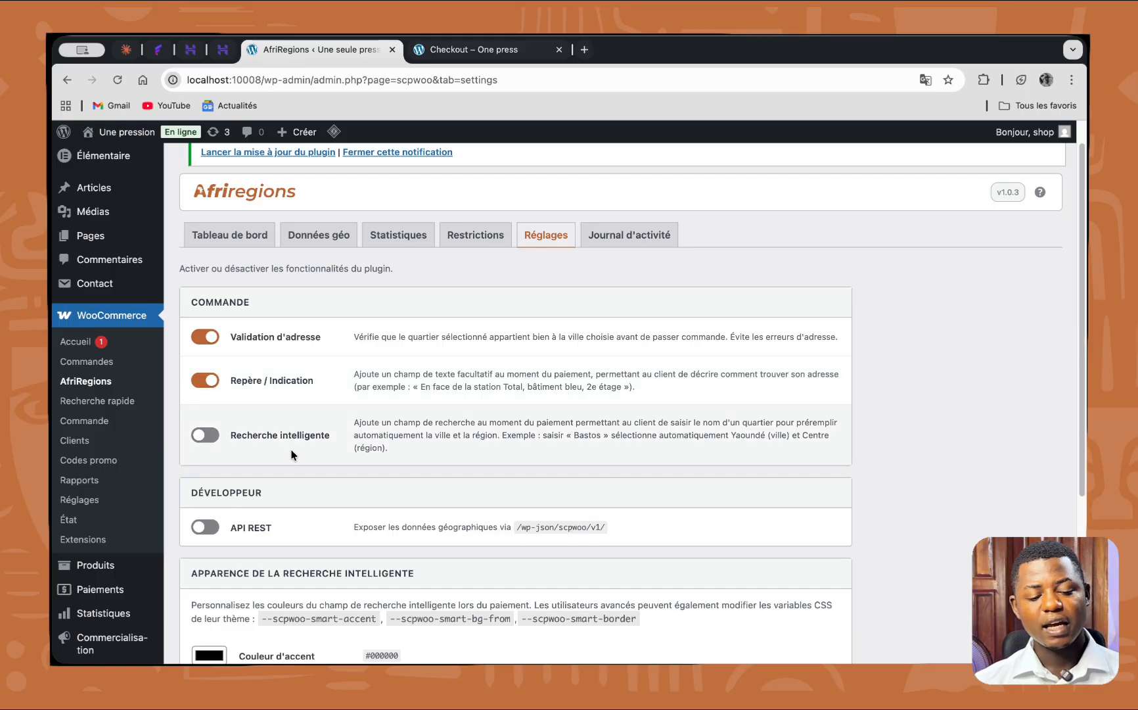
scroll(290, 447, down, 2)
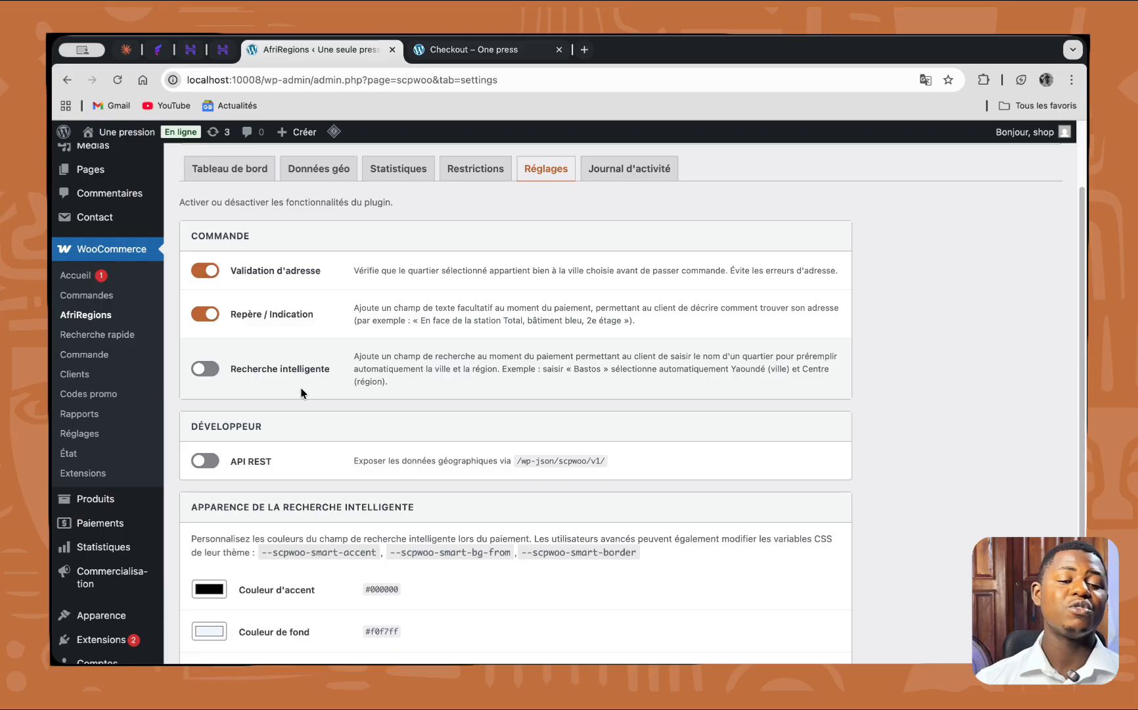
click(487, 56)
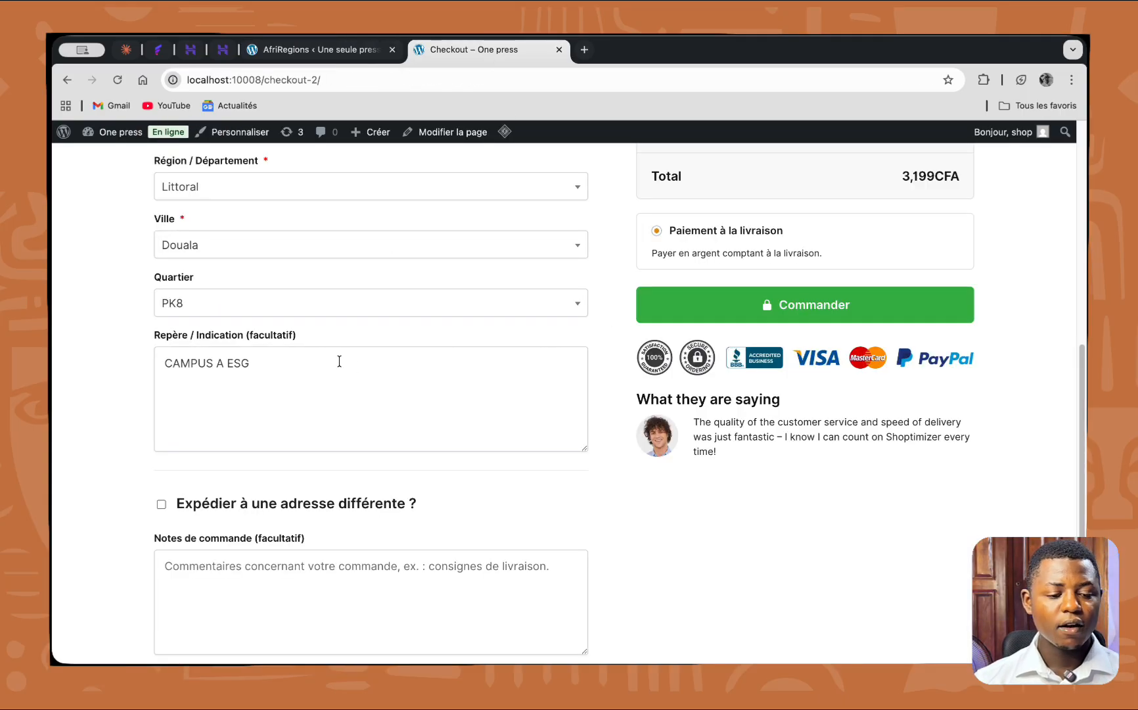
scroll(338, 358, up, 2)
scroll(260, 365, up, 1)
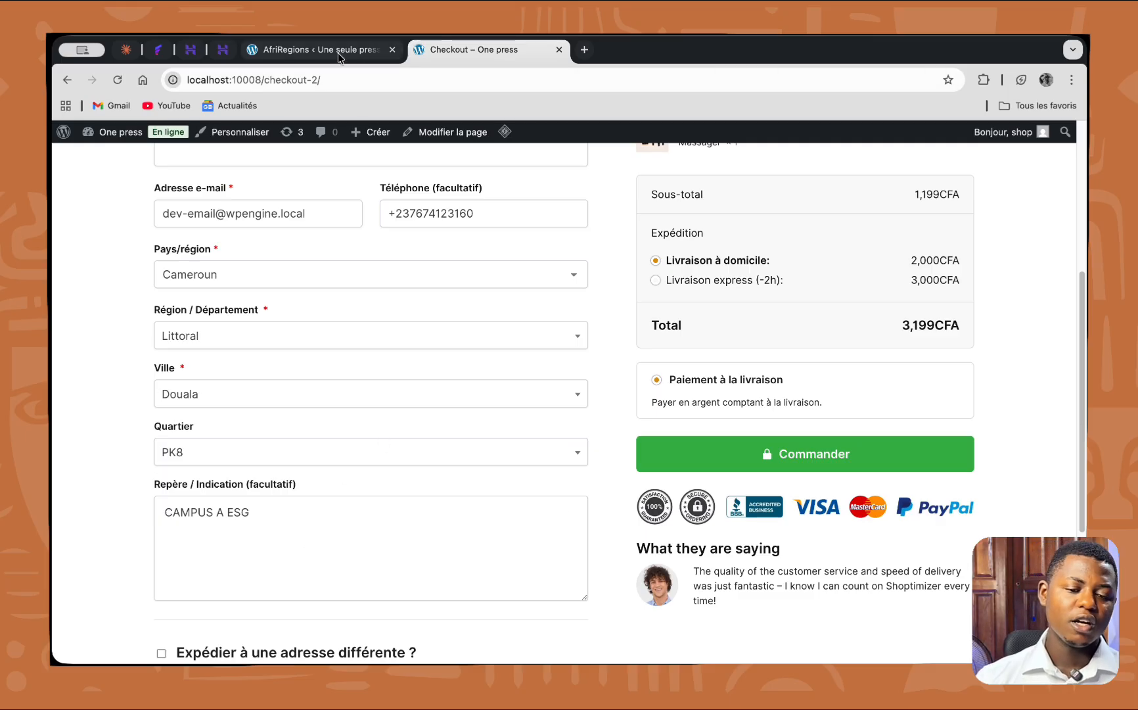
- Return to the AfriRegions settings, enable Recherche intelligente and save the settings
click(316, 49)
click(205, 352)
scroll(254, 518, down, 5)
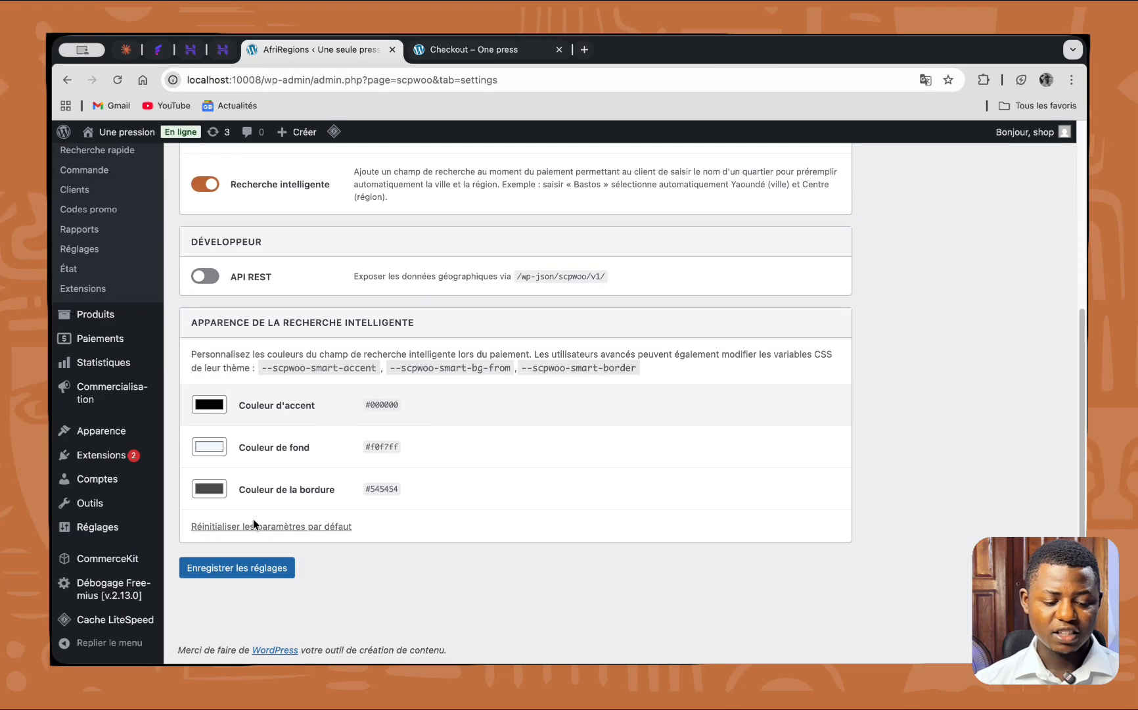
click(256, 569)
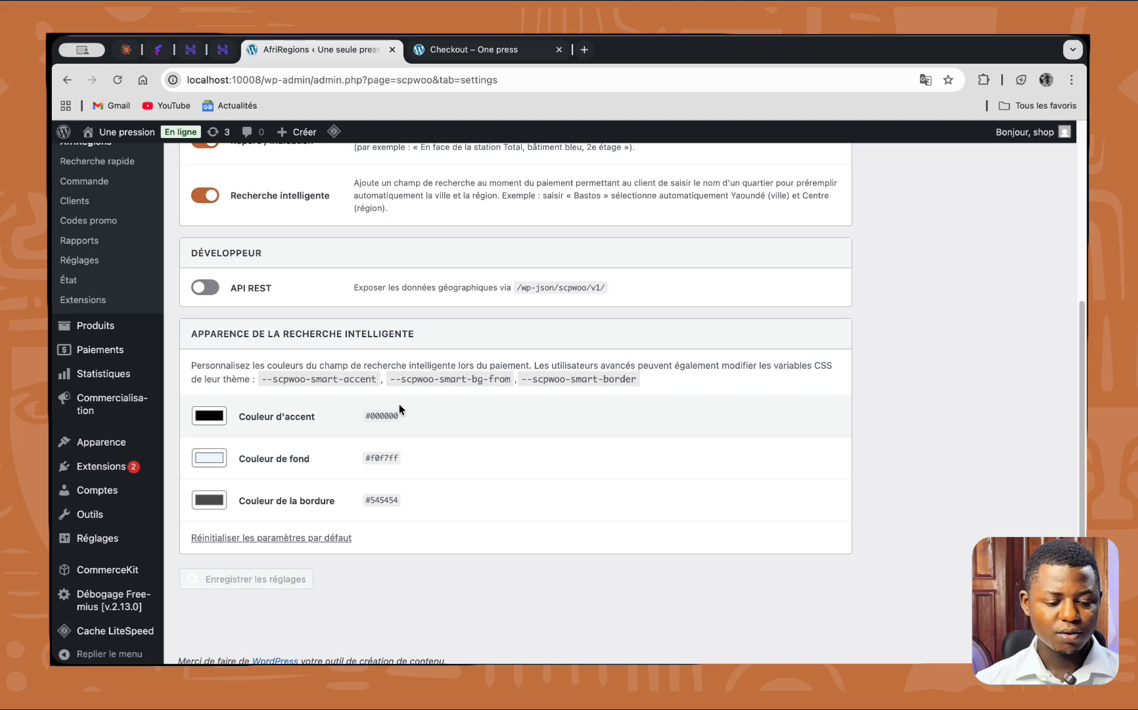
- Reload the checkout page and check the new neighbourhood search box, its recent selections and the address fields
click(477, 51)
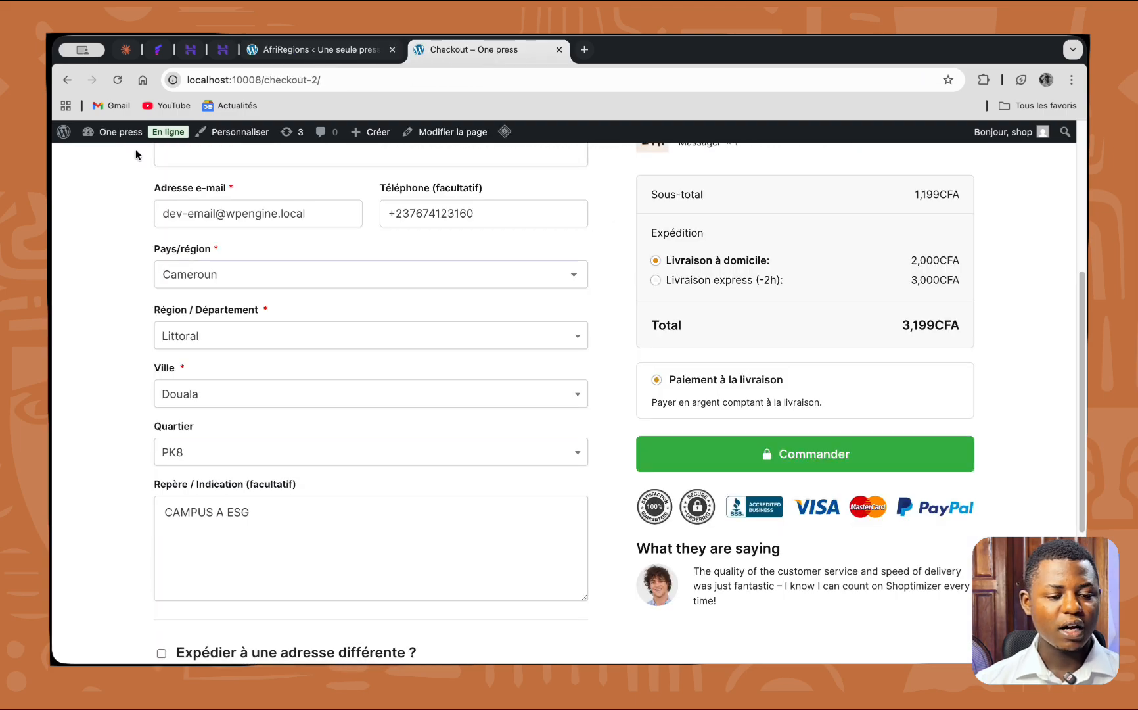
click(117, 80)
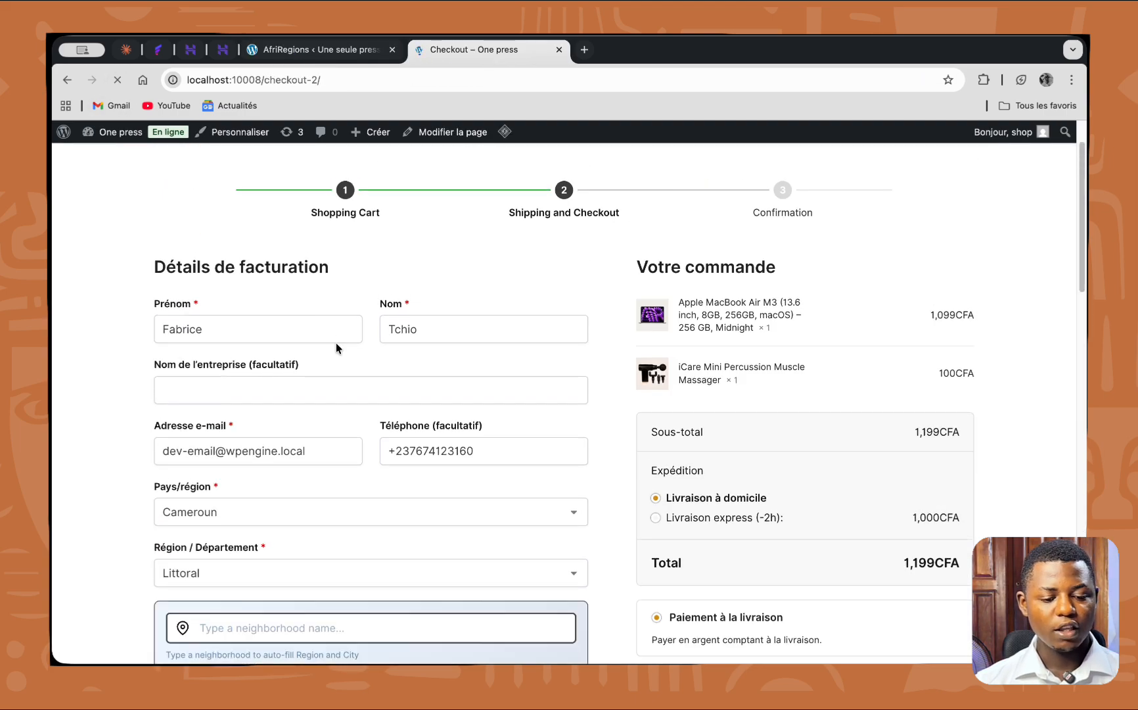
click(295, 386)
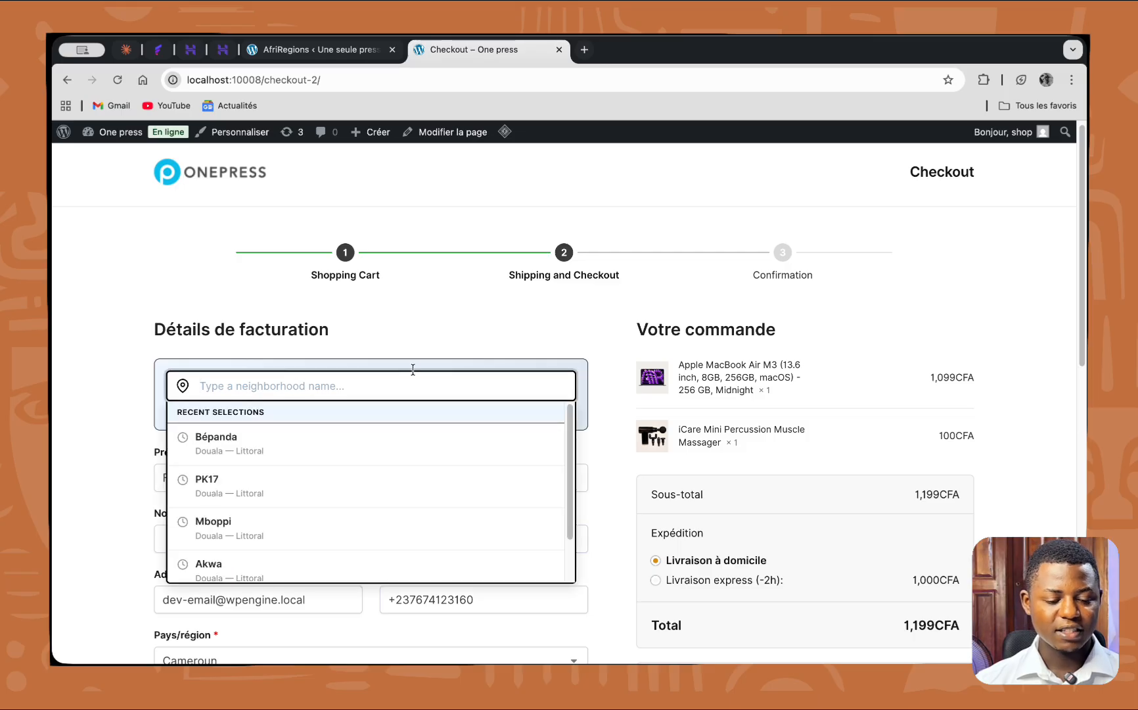
click(394, 356)
click(272, 386)
click(63, 341)
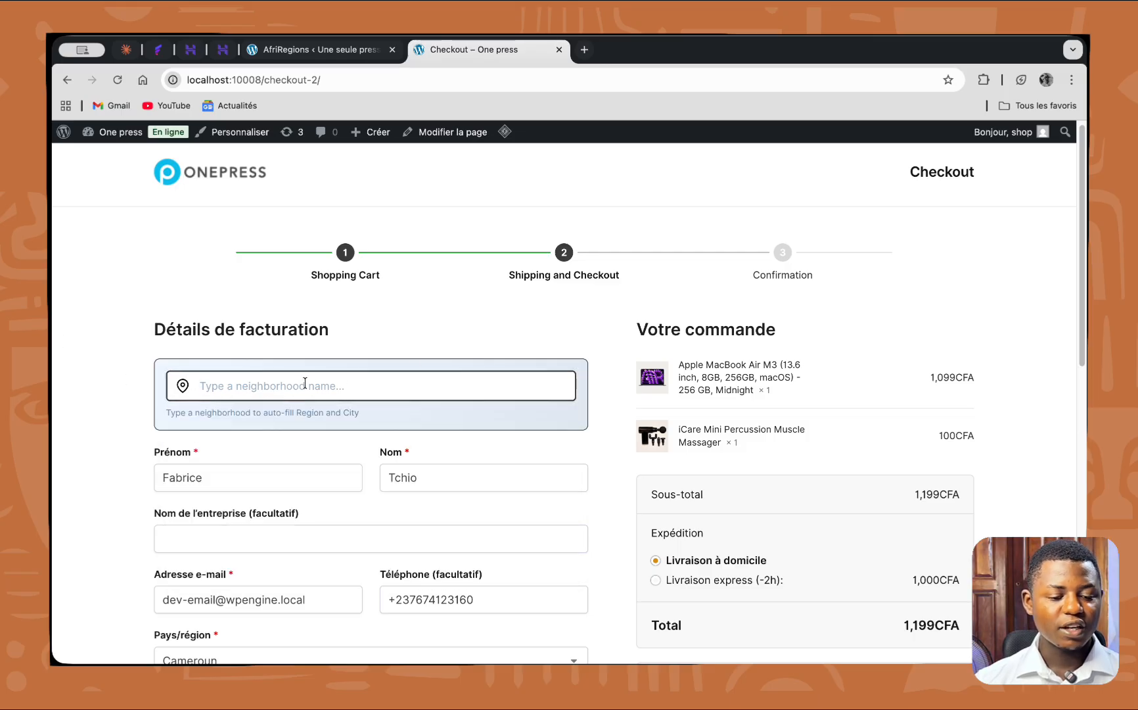
scroll(293, 488, down, 7)
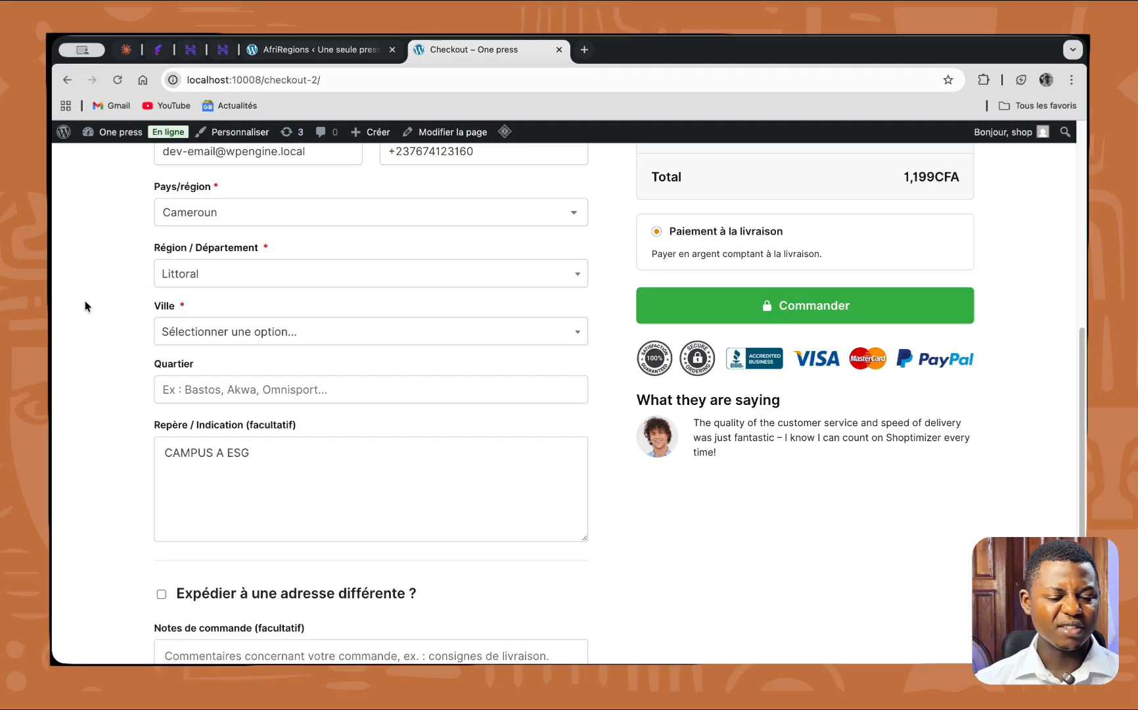
scroll(270, 389, up, 5)
- Search the neighbourhoods for "pk8", choose PK8 and check the auto-filled Région, Ville and Quartier fields
click(298, 251)
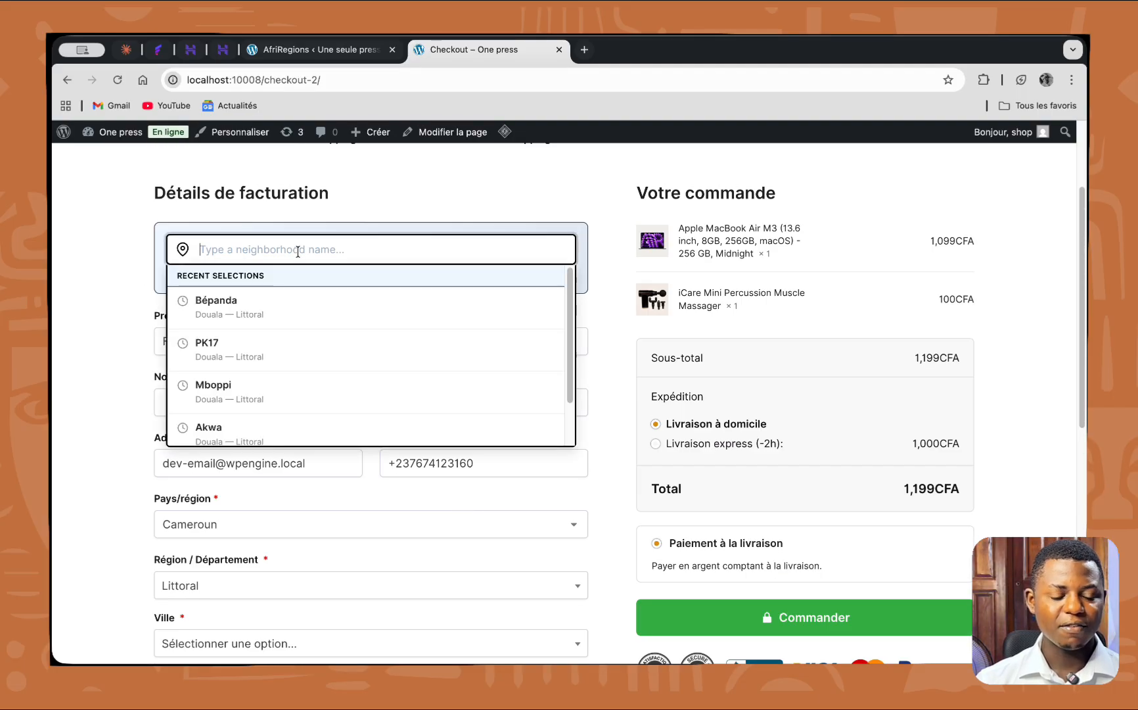
text(pk8)
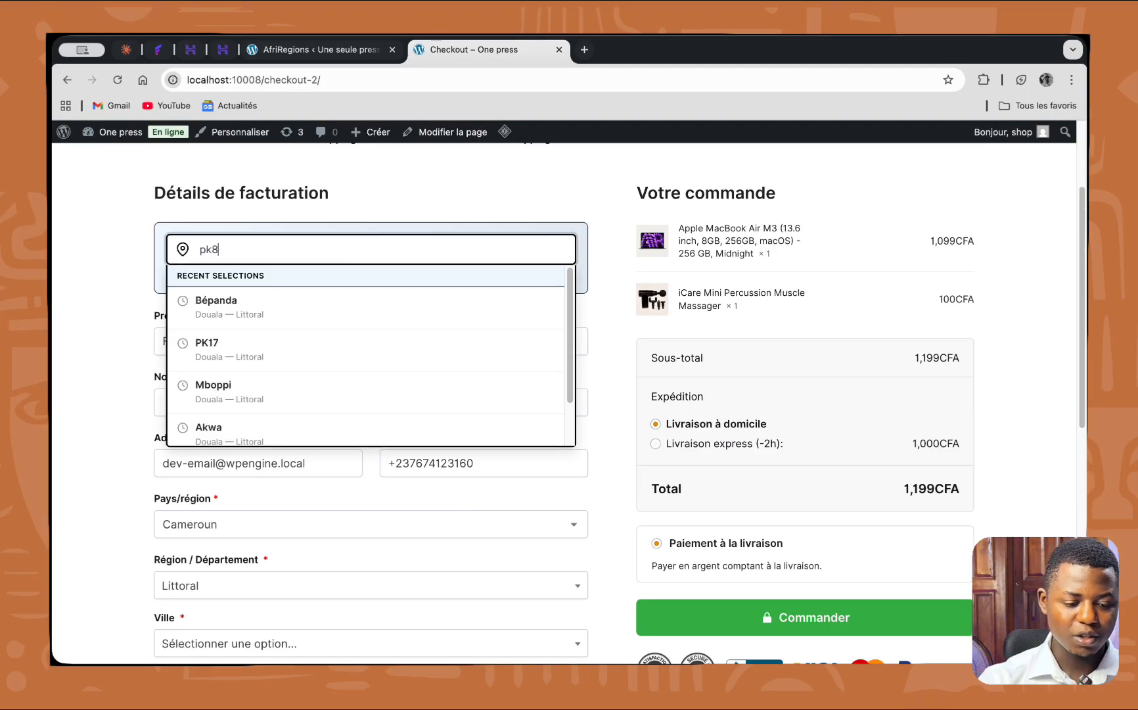
click(230, 278)
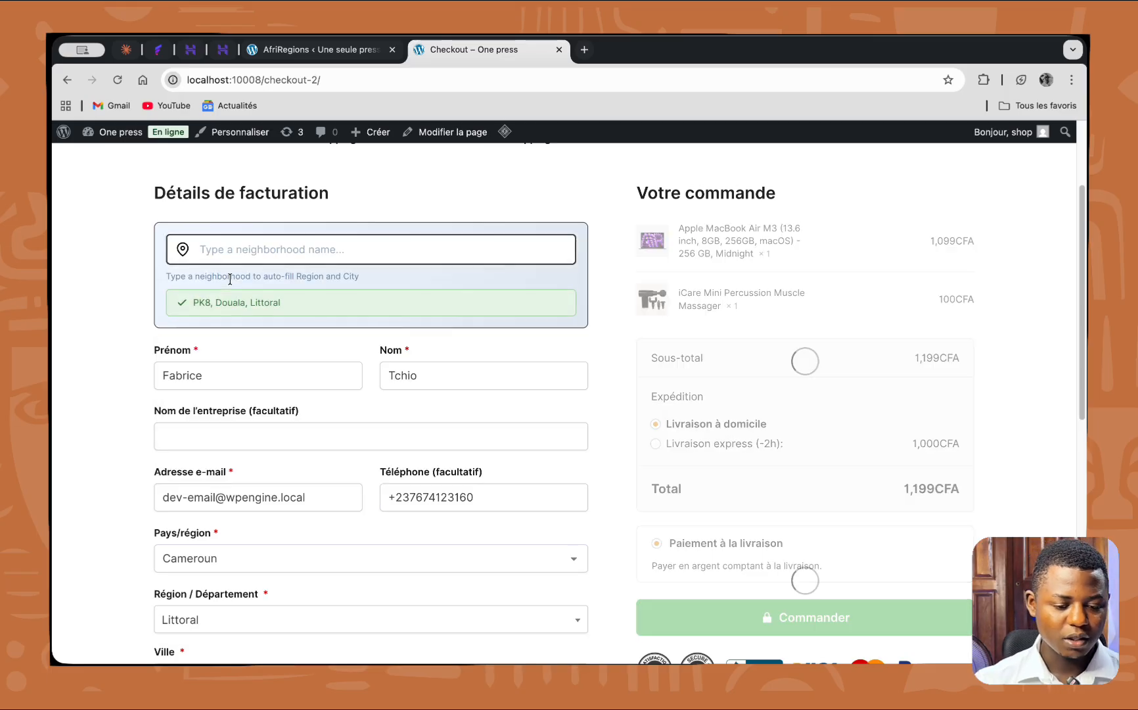
scroll(323, 490, down, 5)
scroll(278, 424, down, 3)
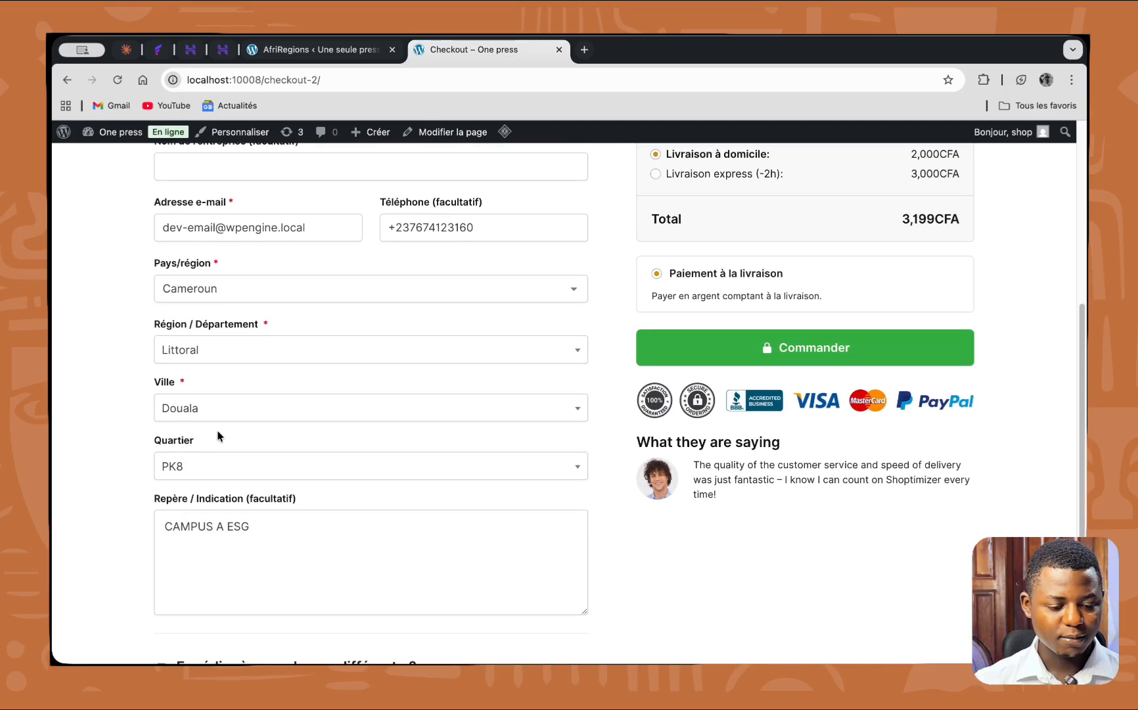
- Search the neighbourhoods for "saint" and clear the search text
scroll(220, 447, up, 5)
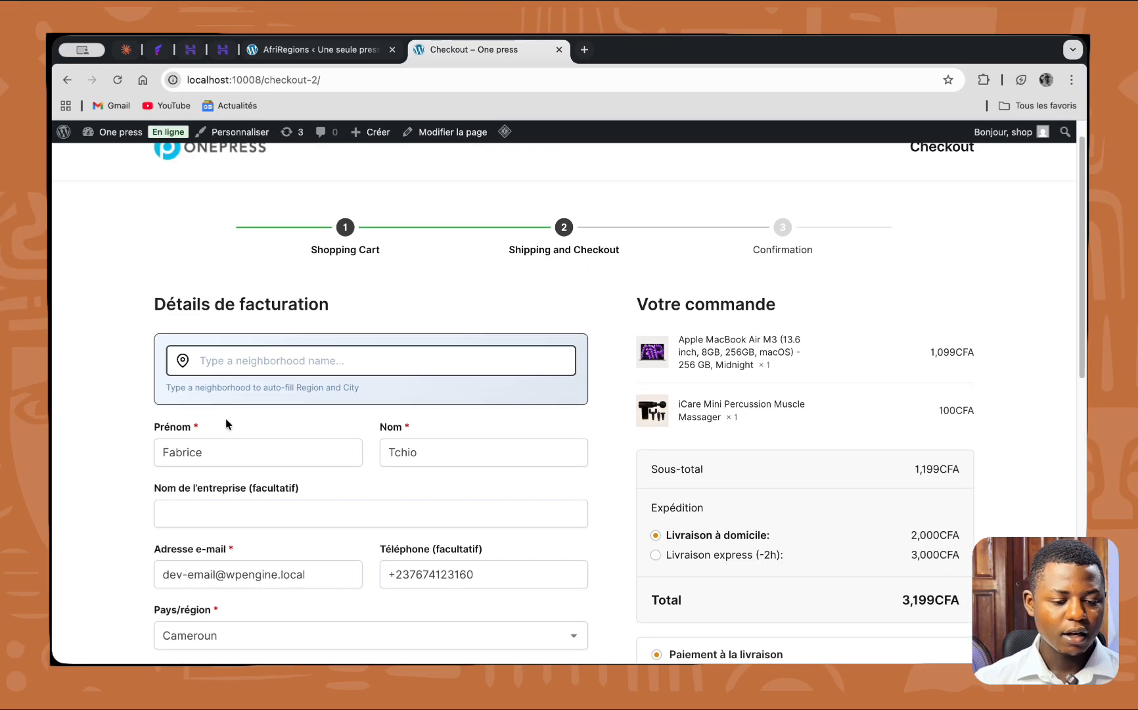
click(266, 360)
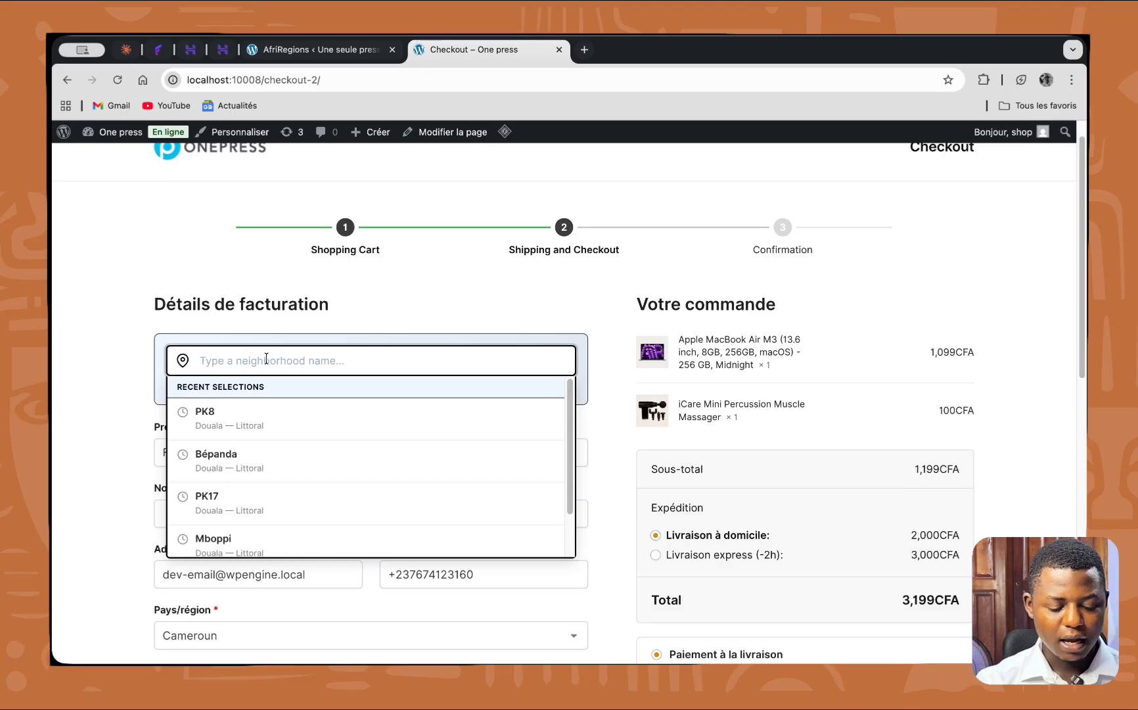
text(saint)
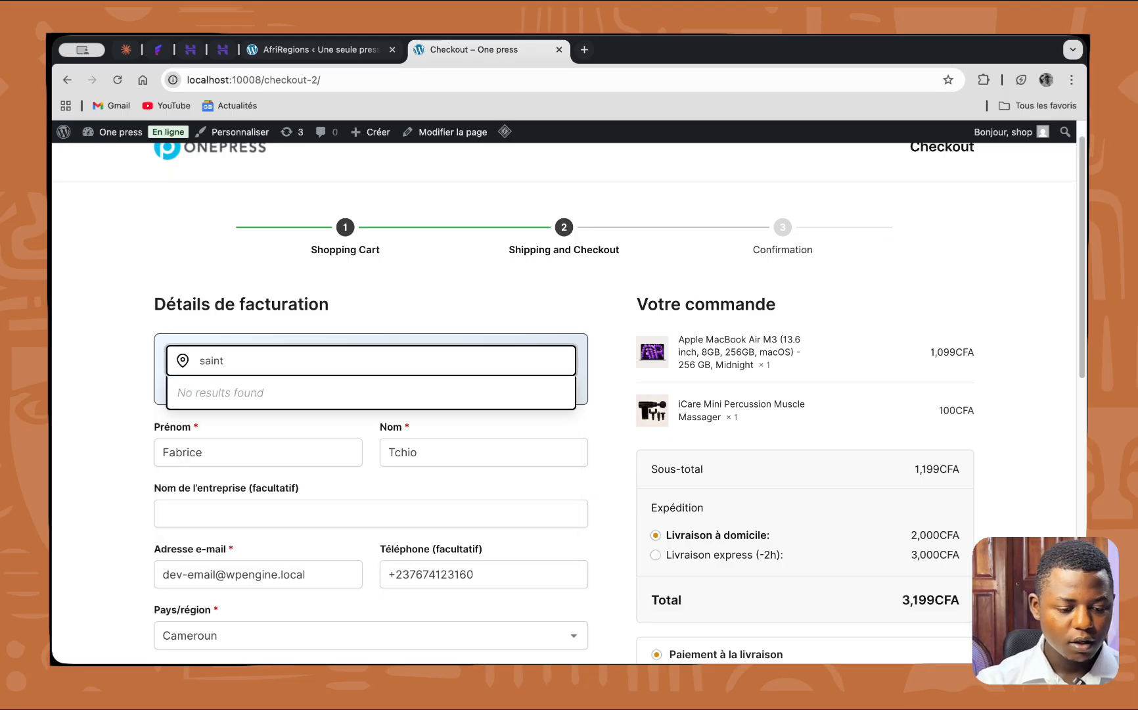
key(BackSpace)
key(BackSpace)
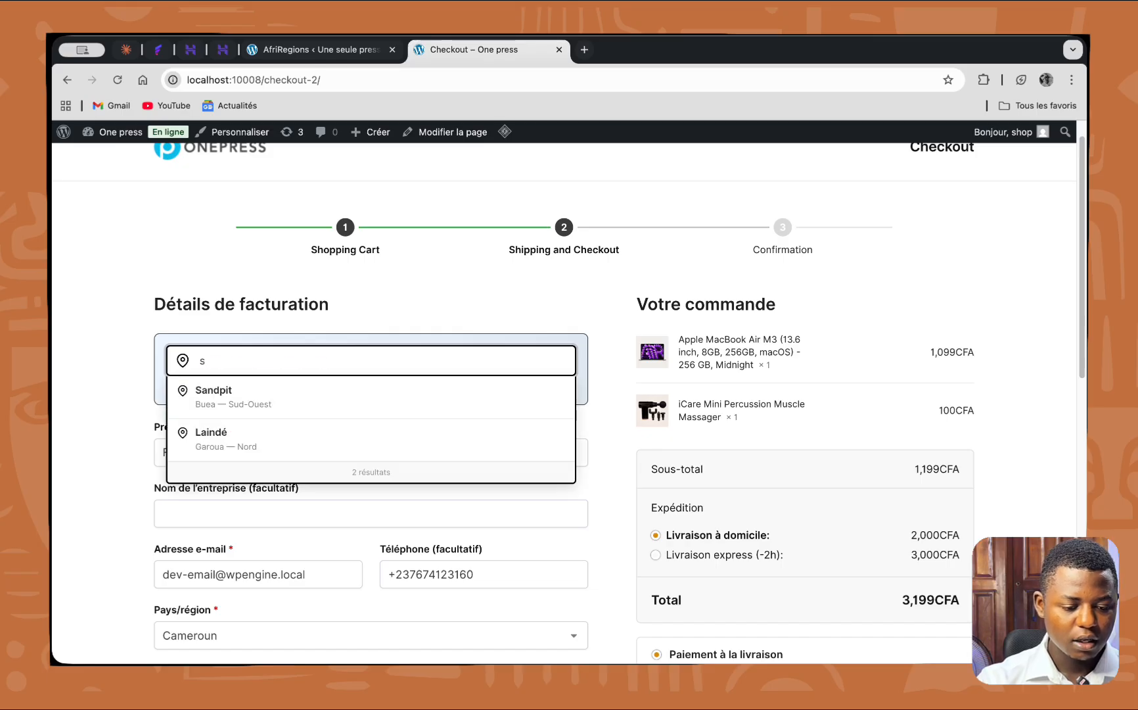
key(BackSpace)
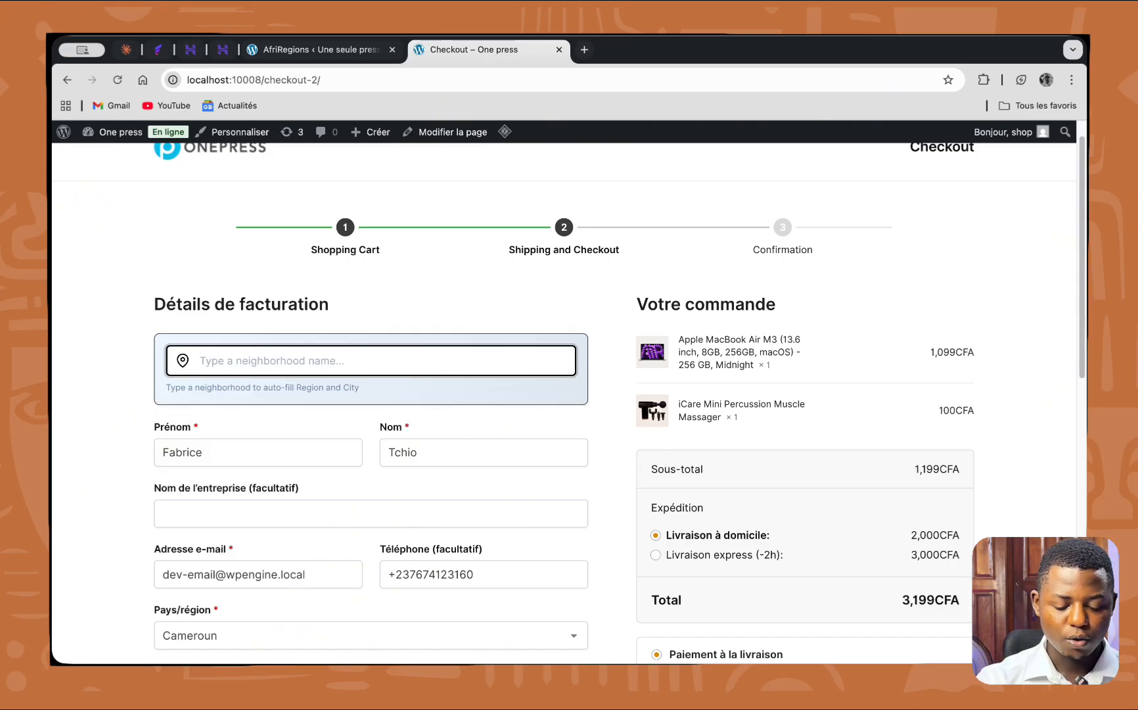
- Search the neighbourhoods for "olem", choose Olembe in Yaoundé and check the auto-filled address fields
text(om)
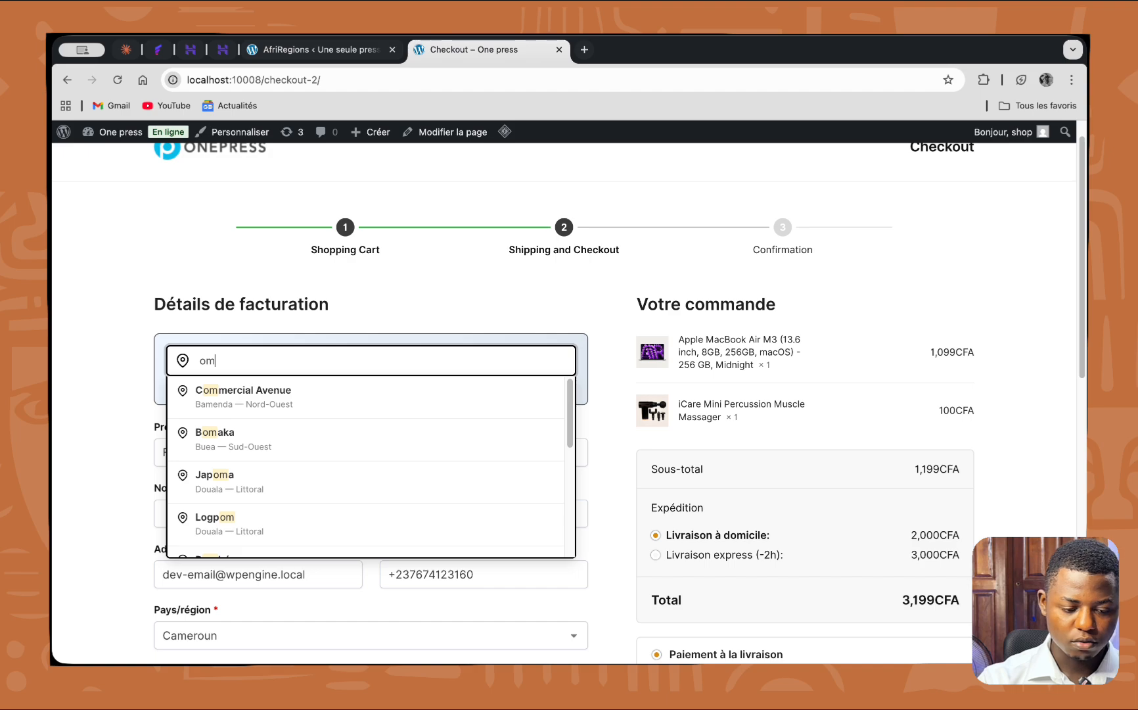
key(BackSpace)
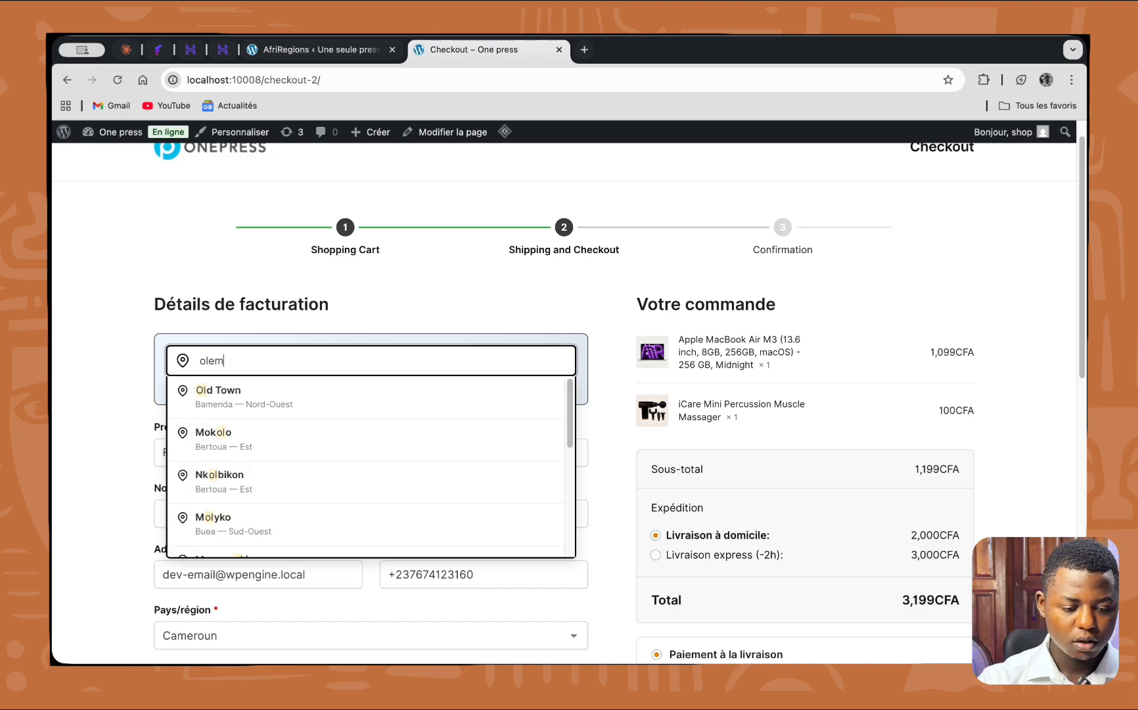
text(em)
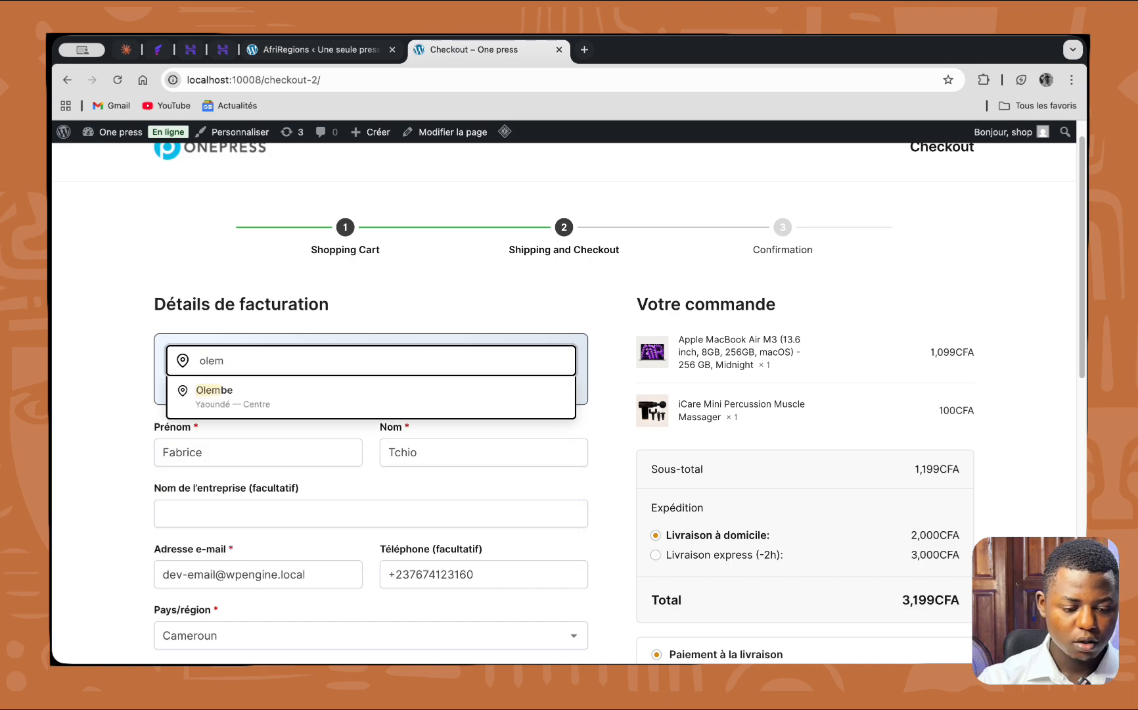
click(228, 404)
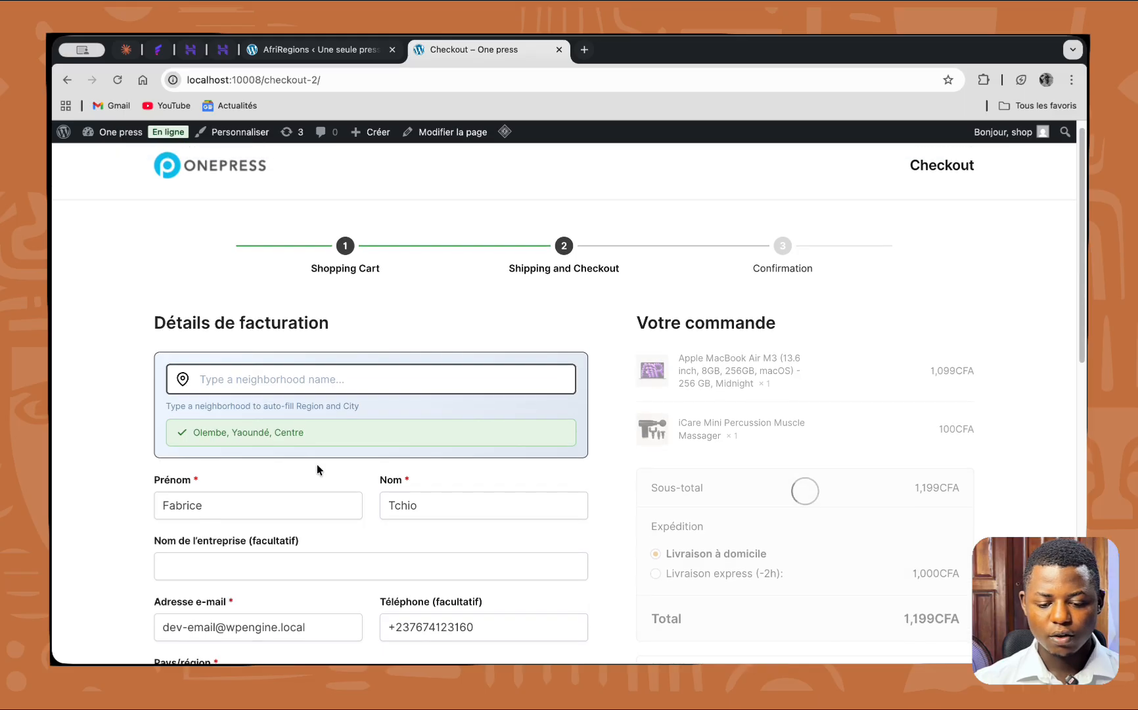
scroll(316, 468, down, 3)
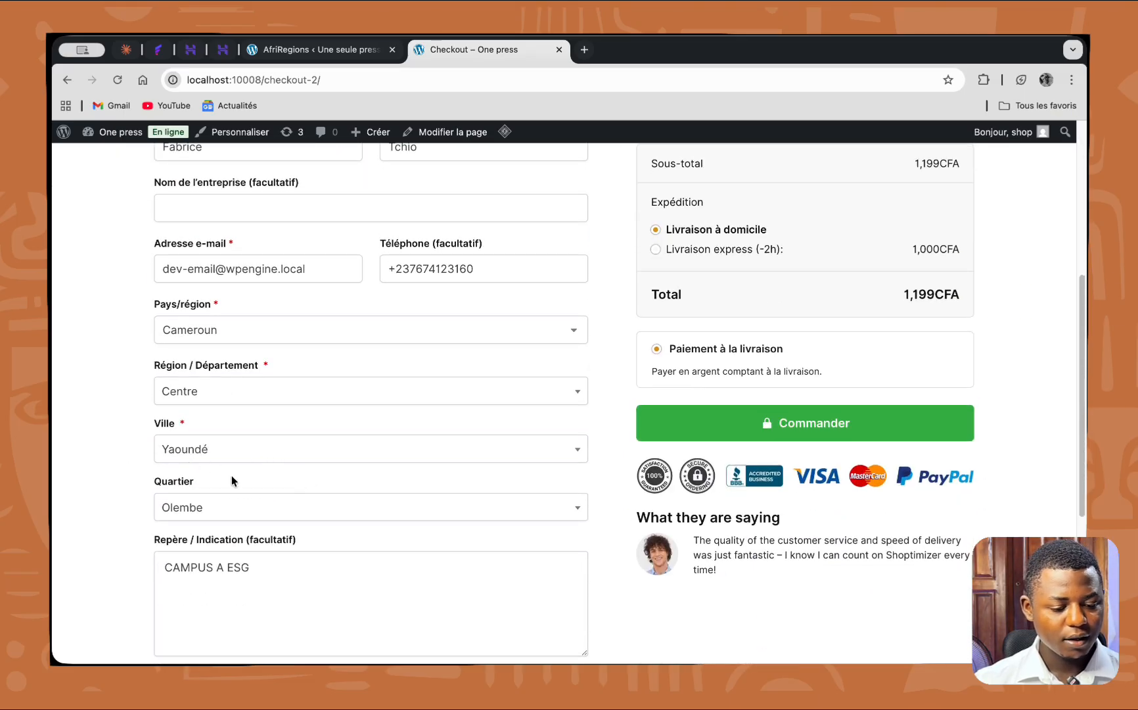
scroll(200, 516, down, 1)
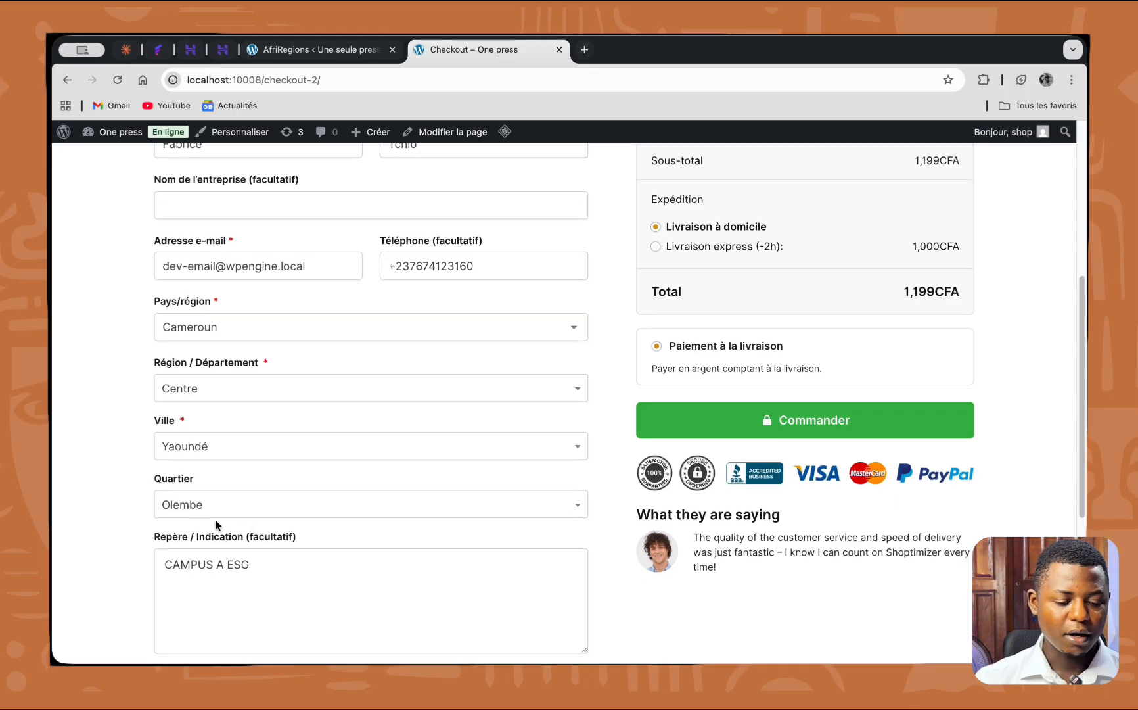
- Clear the Repère / Indication landmark, then use the neighbourhood search with "ndok" to choose Ndokotti in Douala
triple_click(215, 567)
key(BackSpace)
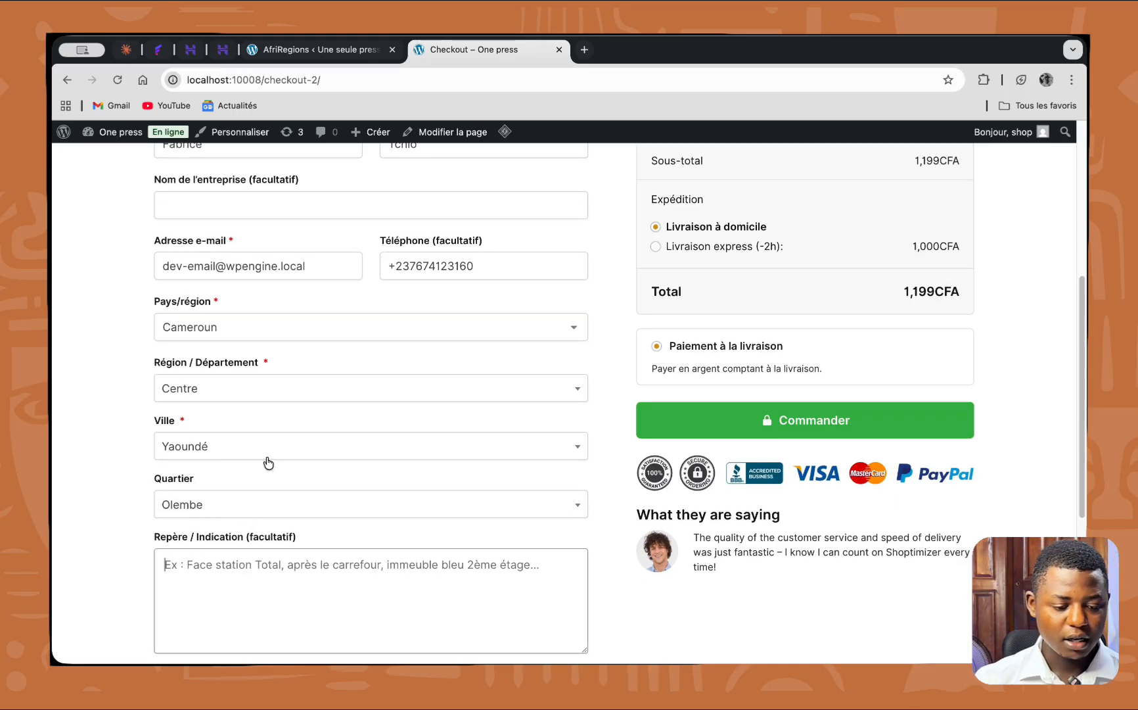
scroll(236, 460, up, 5)
click(244, 325)
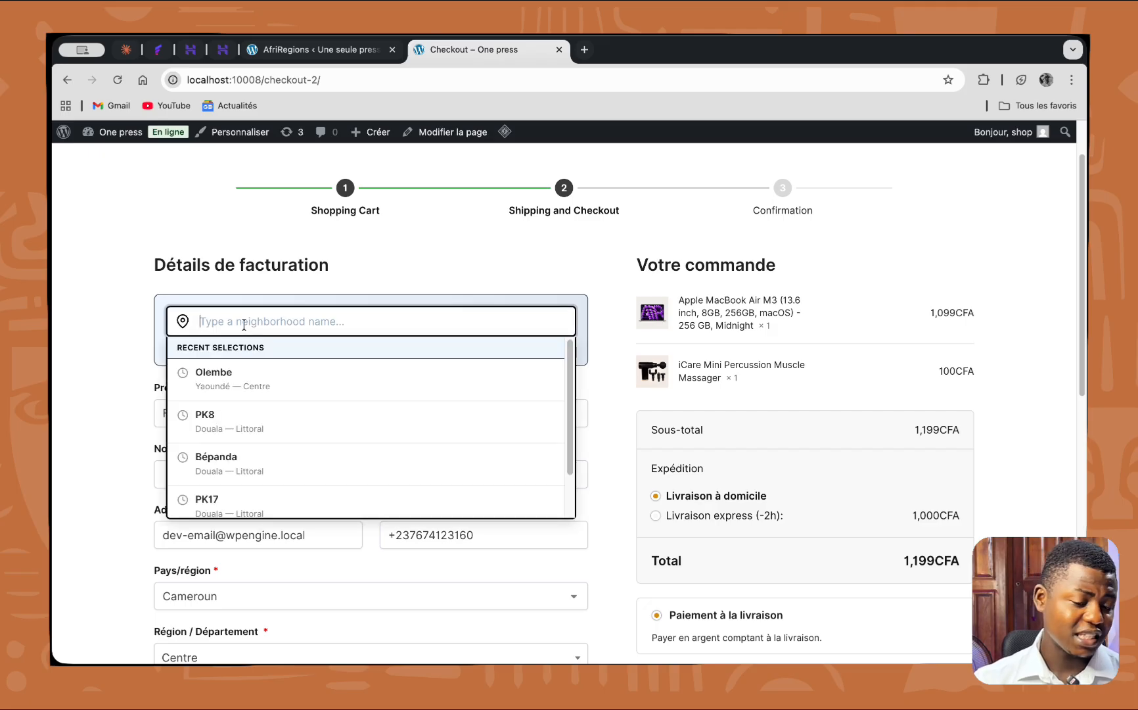
text(ndok)
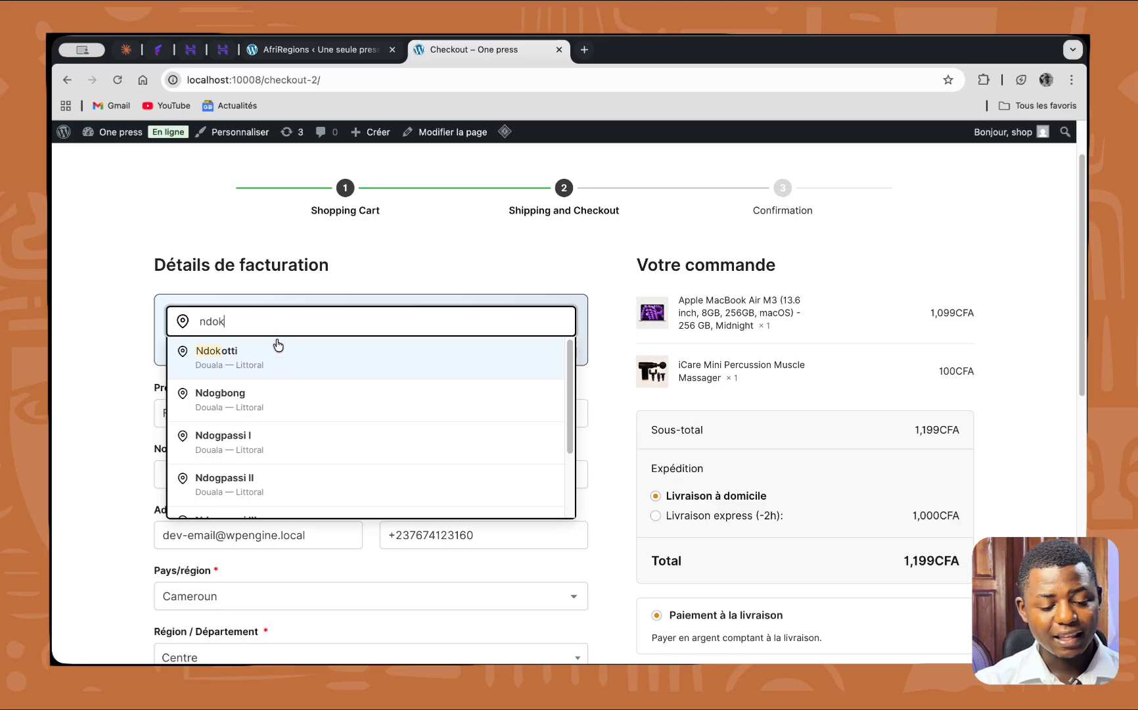
click(239, 355)
scroll(223, 502, down, 4)
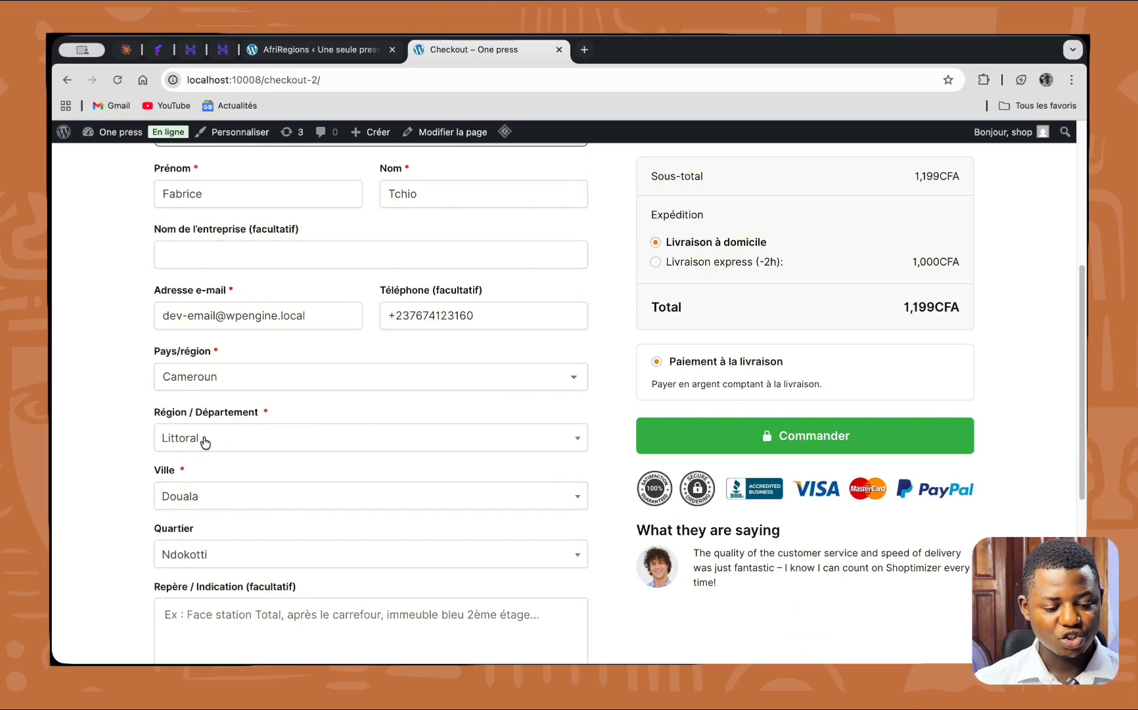
scroll(203, 439, down, 1)
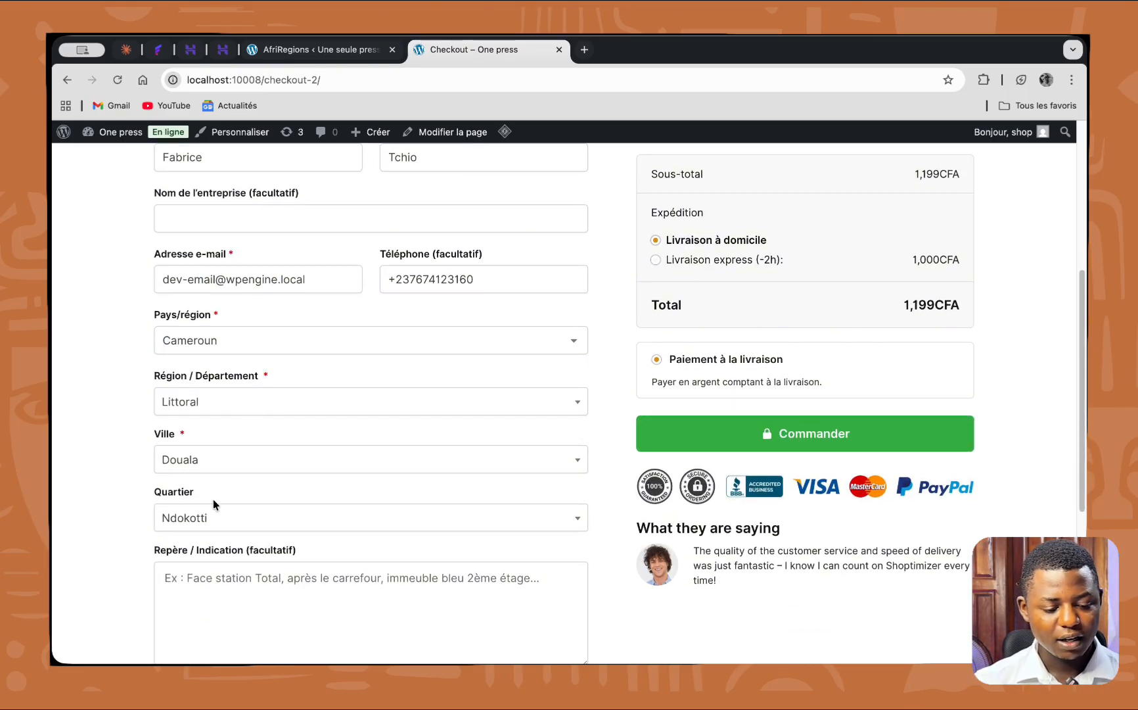
scroll(214, 501, down, 1)
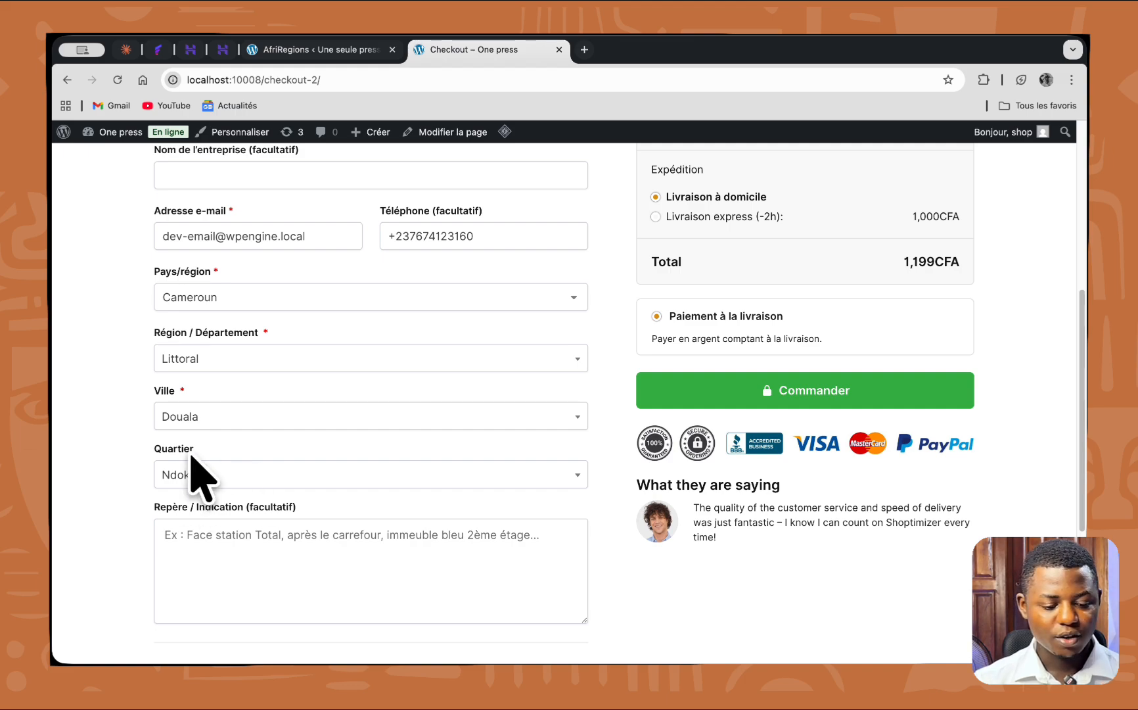
- Examine the recent selections offered by the neighbourhood search and compare them with the Région, Ville and Quartier fields
scroll(361, 427, up, 5)
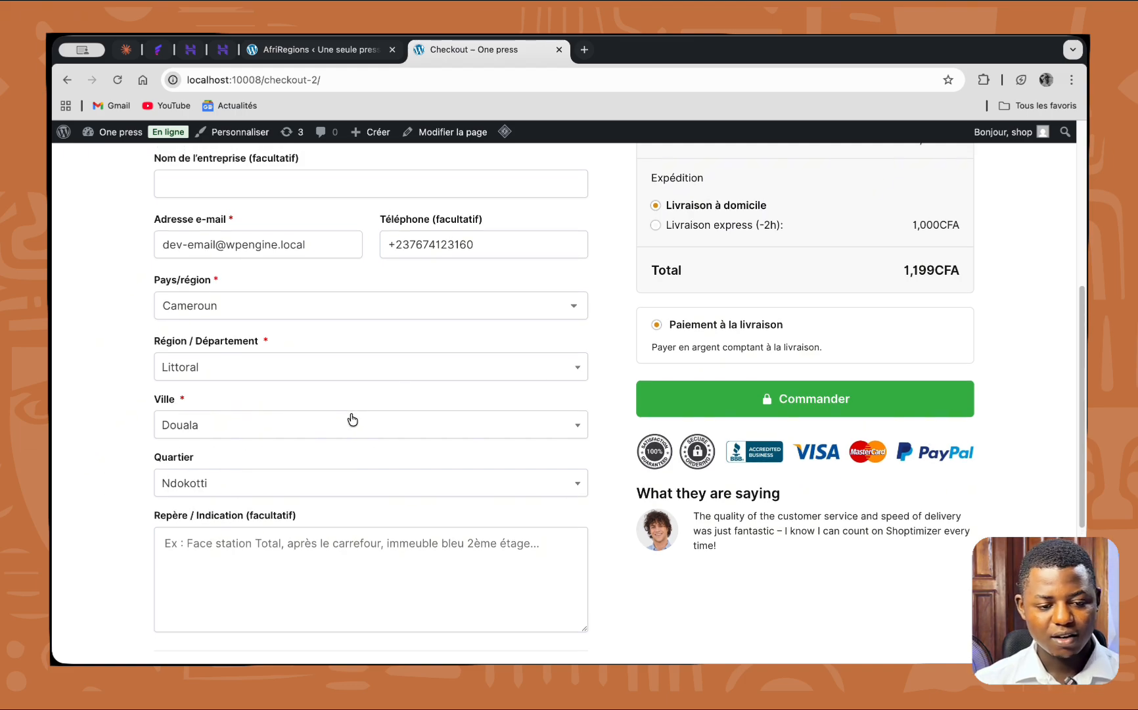
click(309, 361)
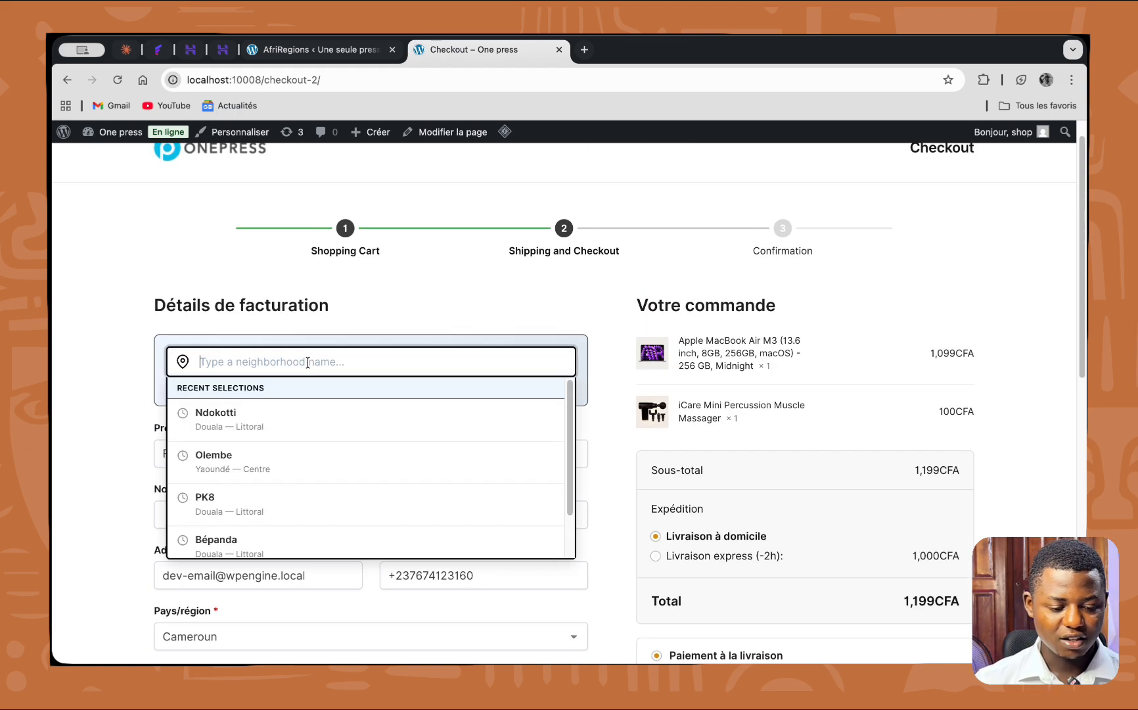
scroll(292, 432, down, 1)
scroll(294, 441, up, 1)
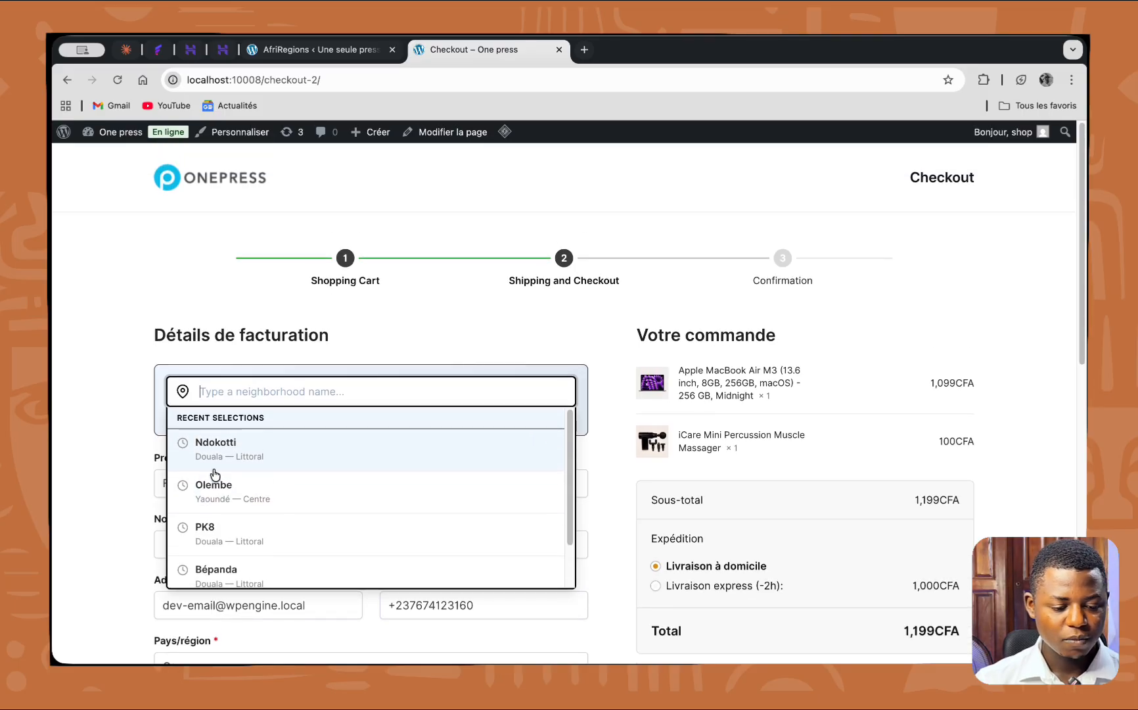
scroll(244, 513, down, 6)
scroll(282, 424, up, 5)
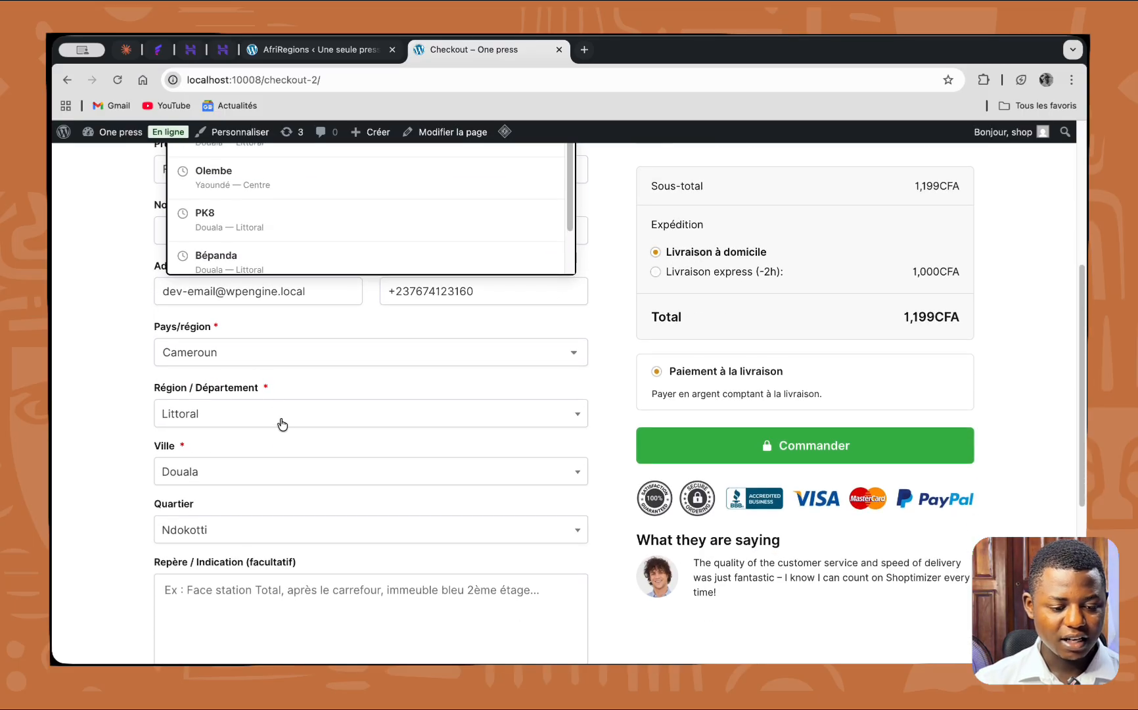
scroll(299, 422, down, 1)
scroll(299, 422, down, 6)
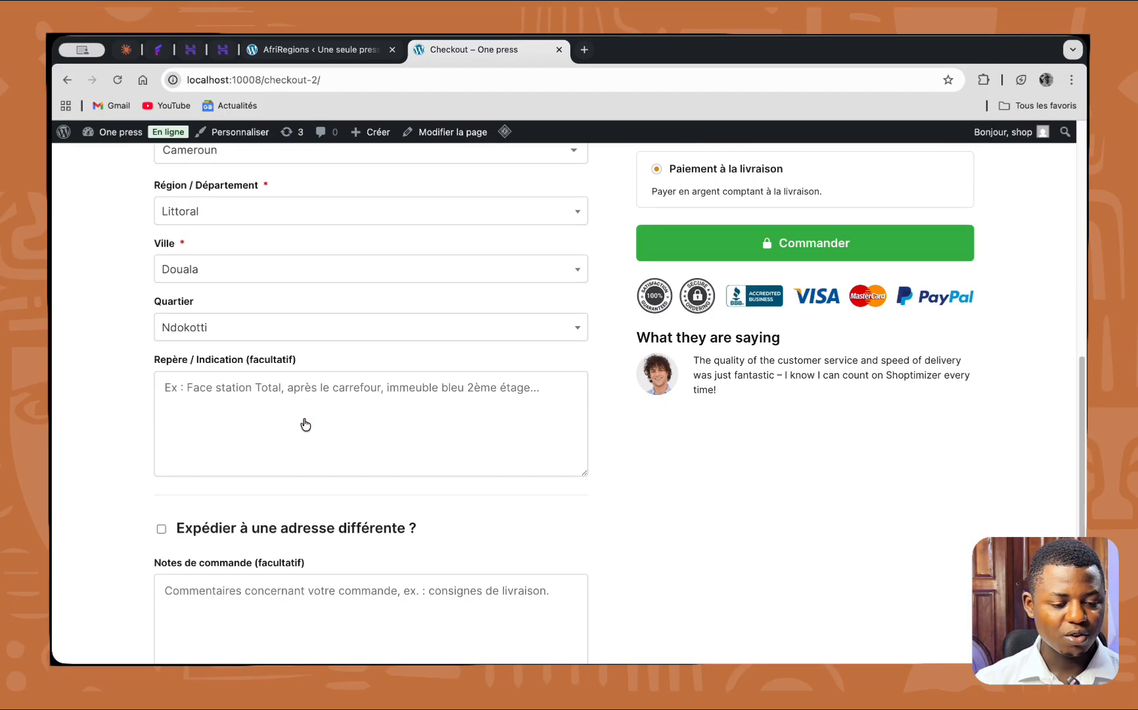
scroll(305, 425, up, 6)
scroll(300, 390, down, 1)
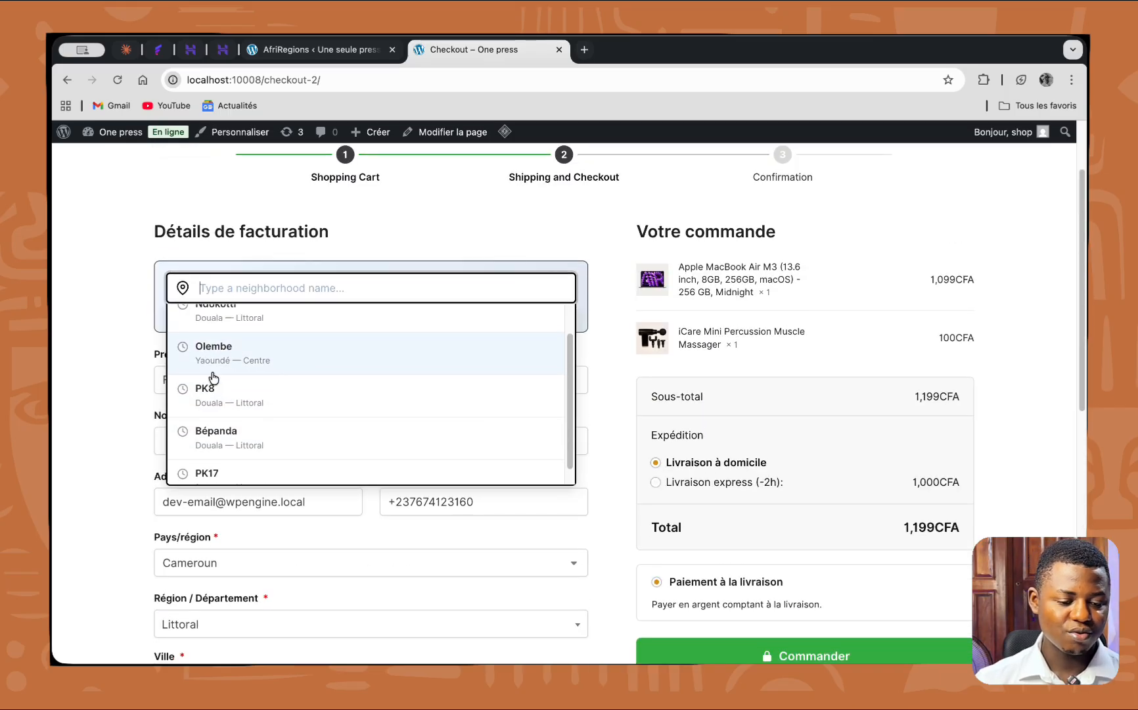
scroll(261, 345, up, 2)
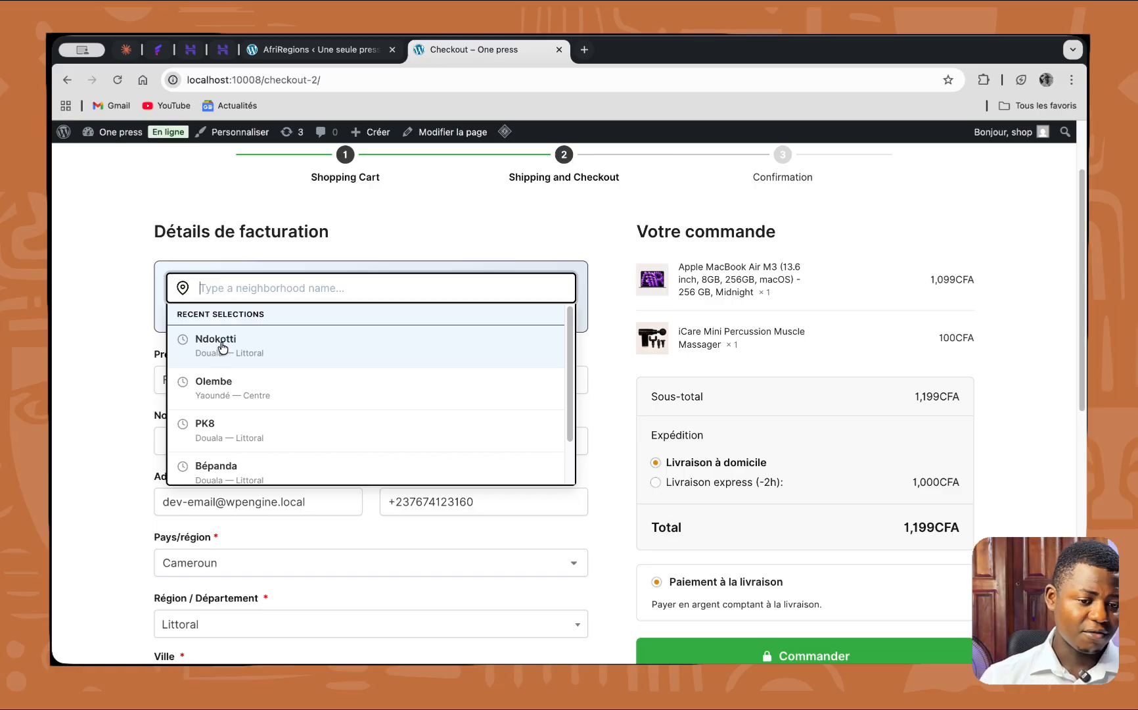
- Return to the AfriRegions settings and review the colour options for the smart search field's appearance
click(326, 51)
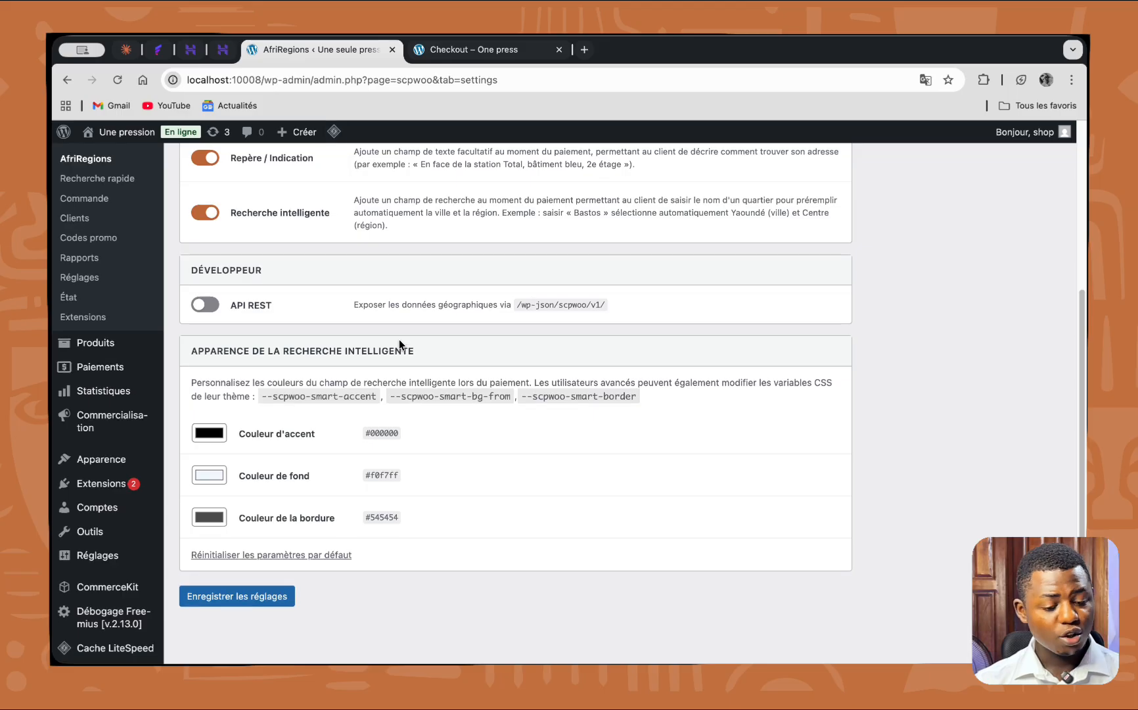
scroll(243, 376, down, 1)
scroll(243, 376, up, 1)
scroll(242, 376, down, 1)
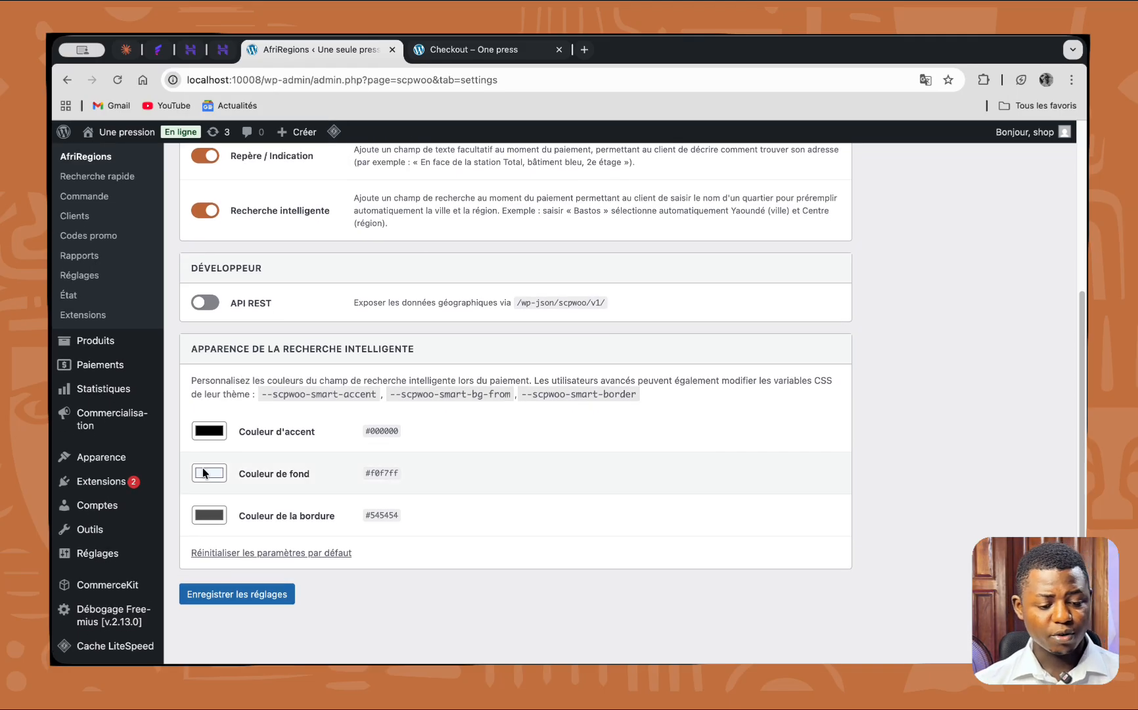
- Compare the smart search appearance colours in the AfriRegions settings with the neighbourhood search field on the checkout page
click(452, 51)
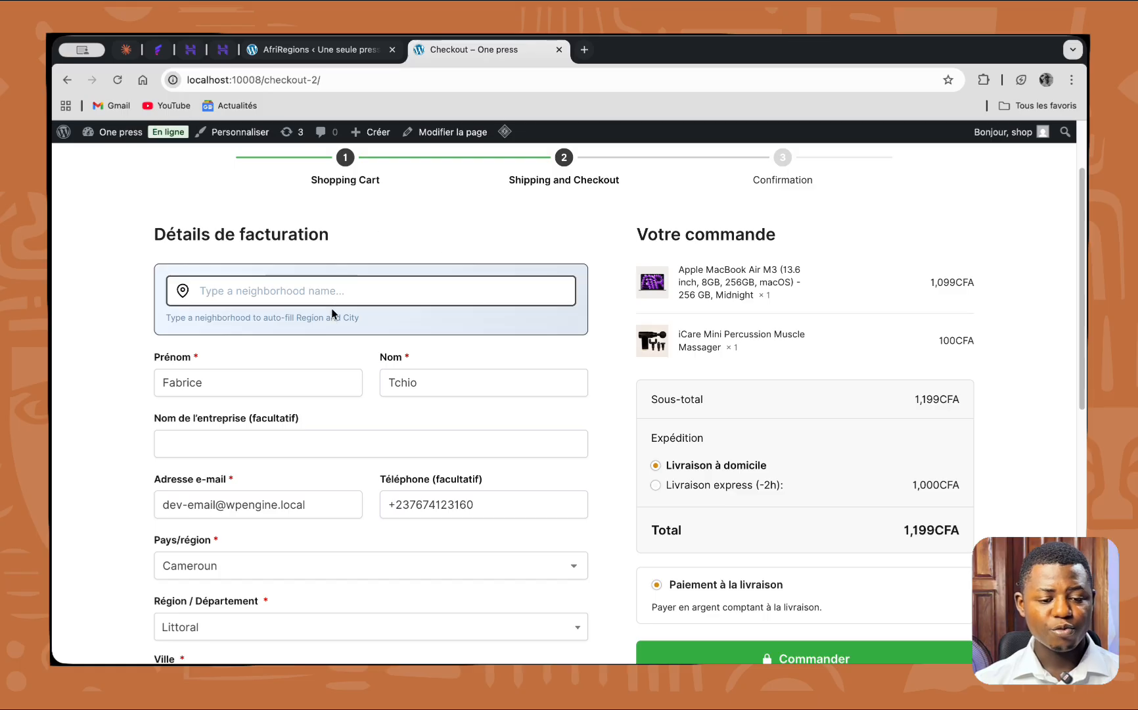
scroll(335, 310, up, 1)
click(325, 55)
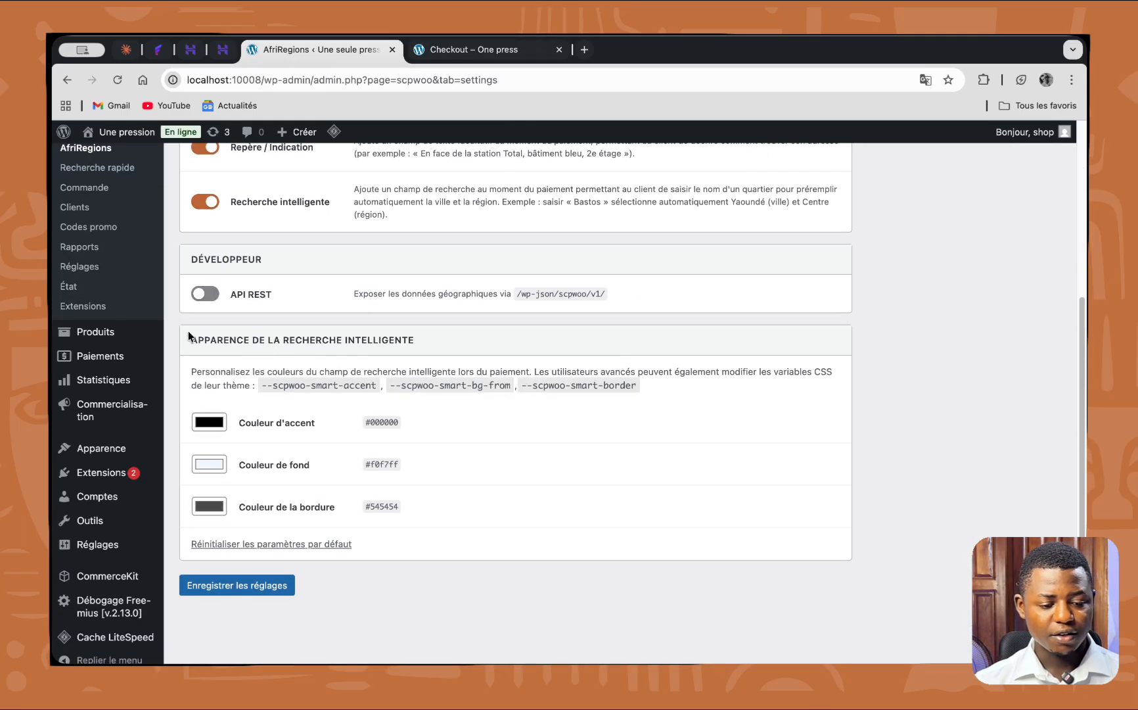
drag(179, 333, 531, 548)
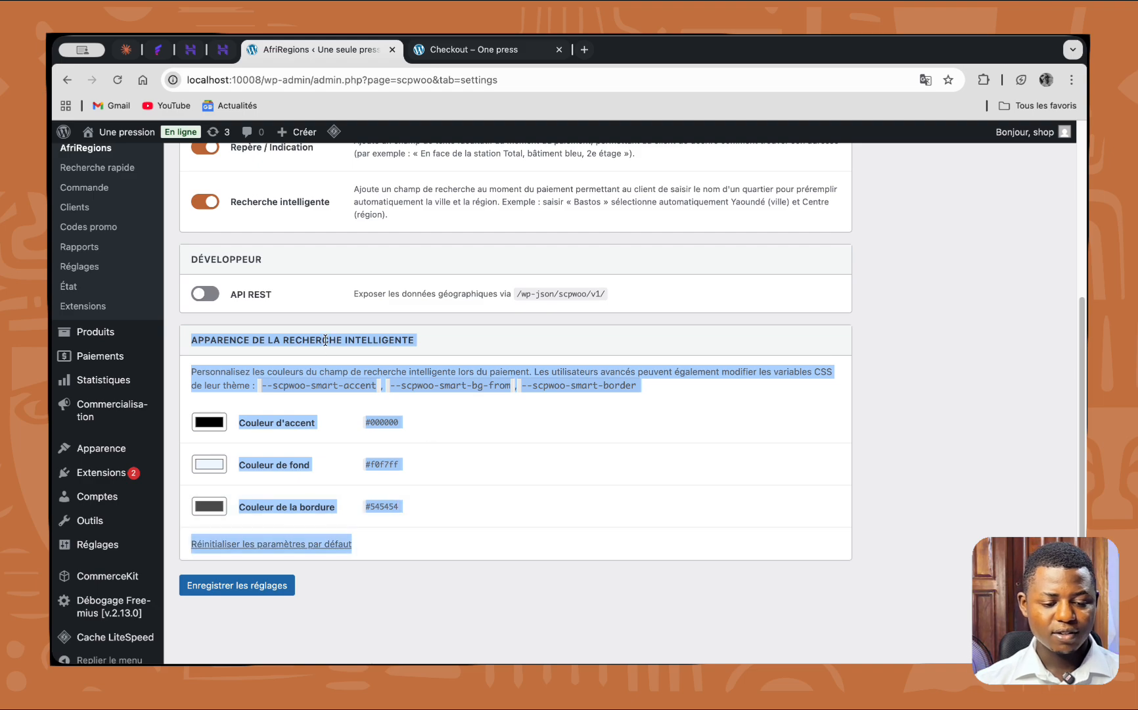
click(834, 461)
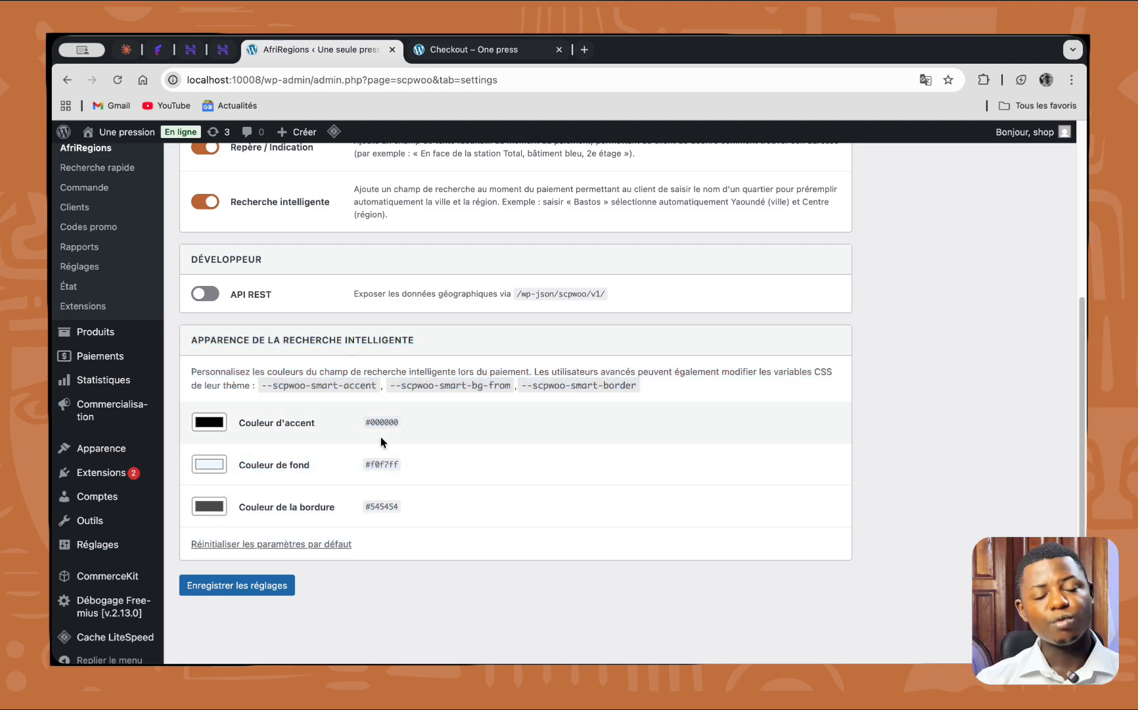
scroll(383, 442, up, 1)
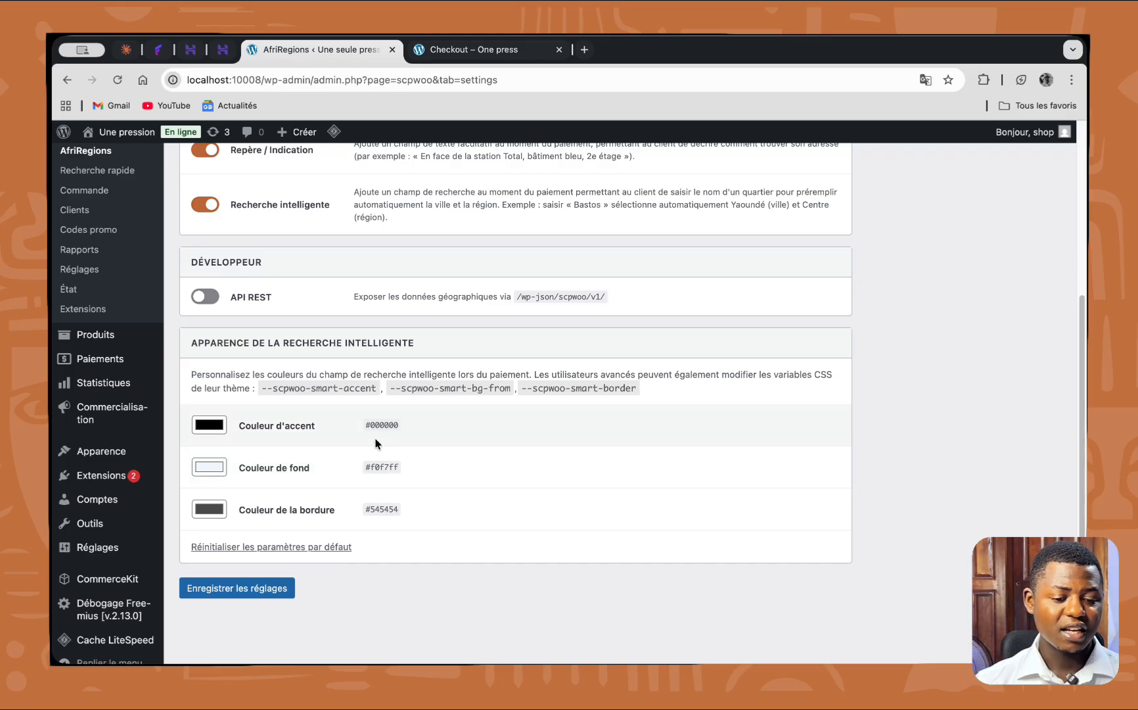
scroll(246, 399, up, 2)
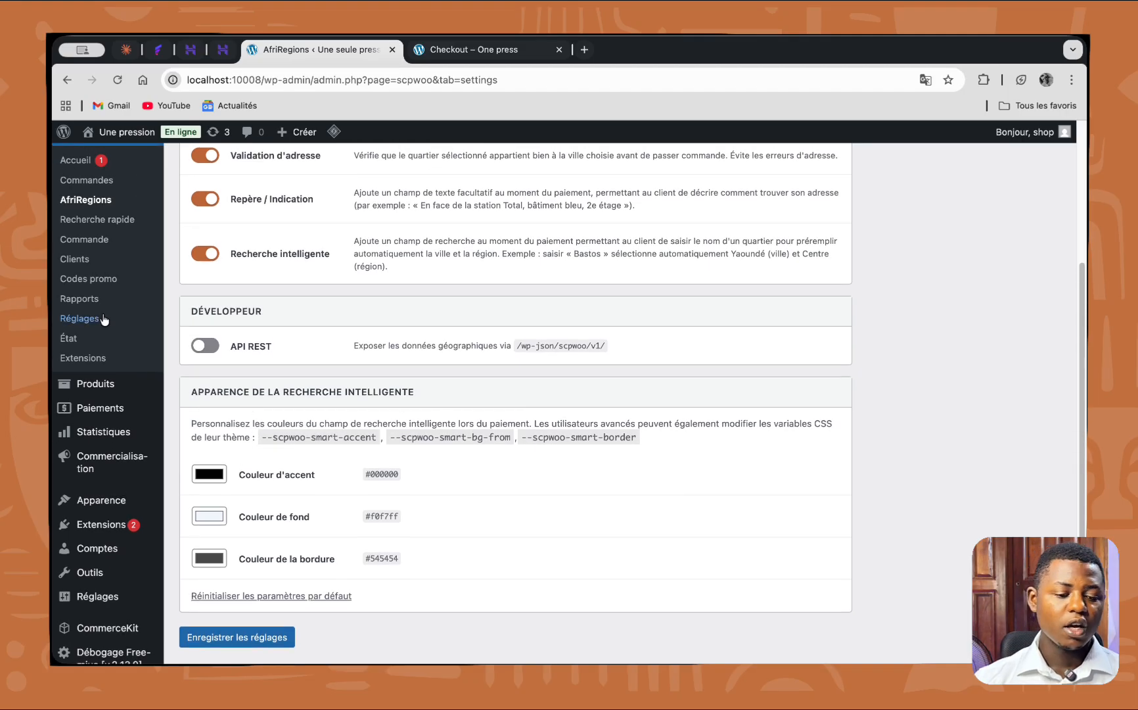
scroll(104, 319, up, 1)
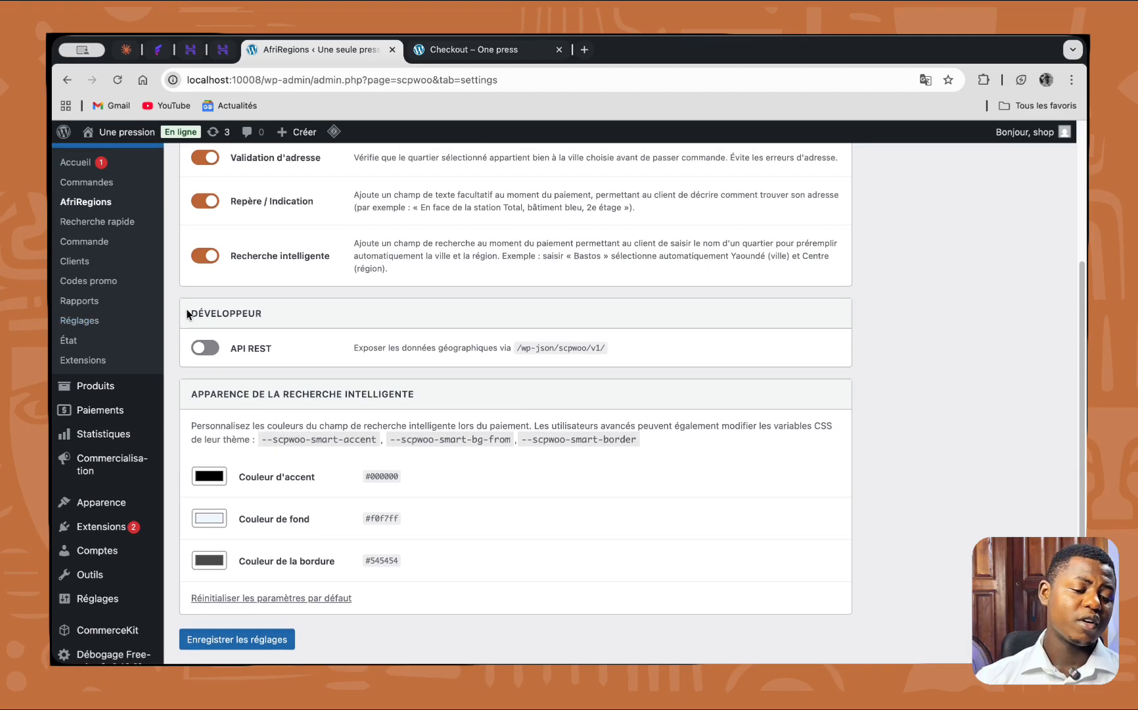
- Turn the API REST option on and back off, and save the AfriRegions settings
click(211, 348)
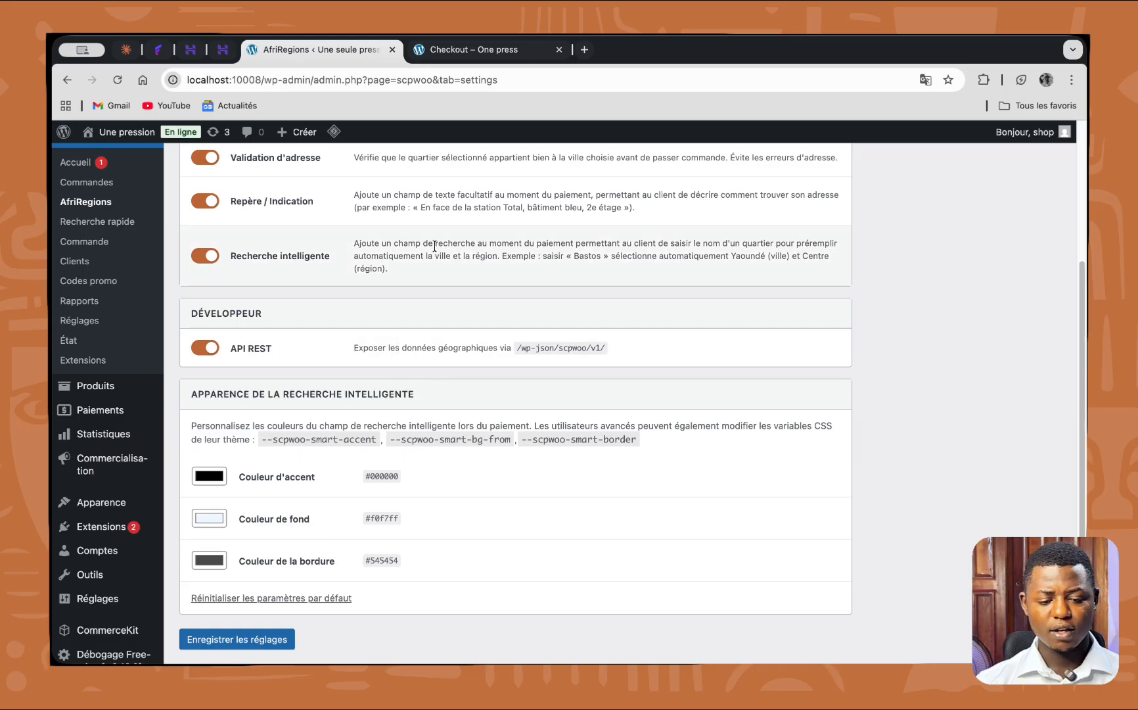
scroll(268, 580, down, 2)
click(268, 582)
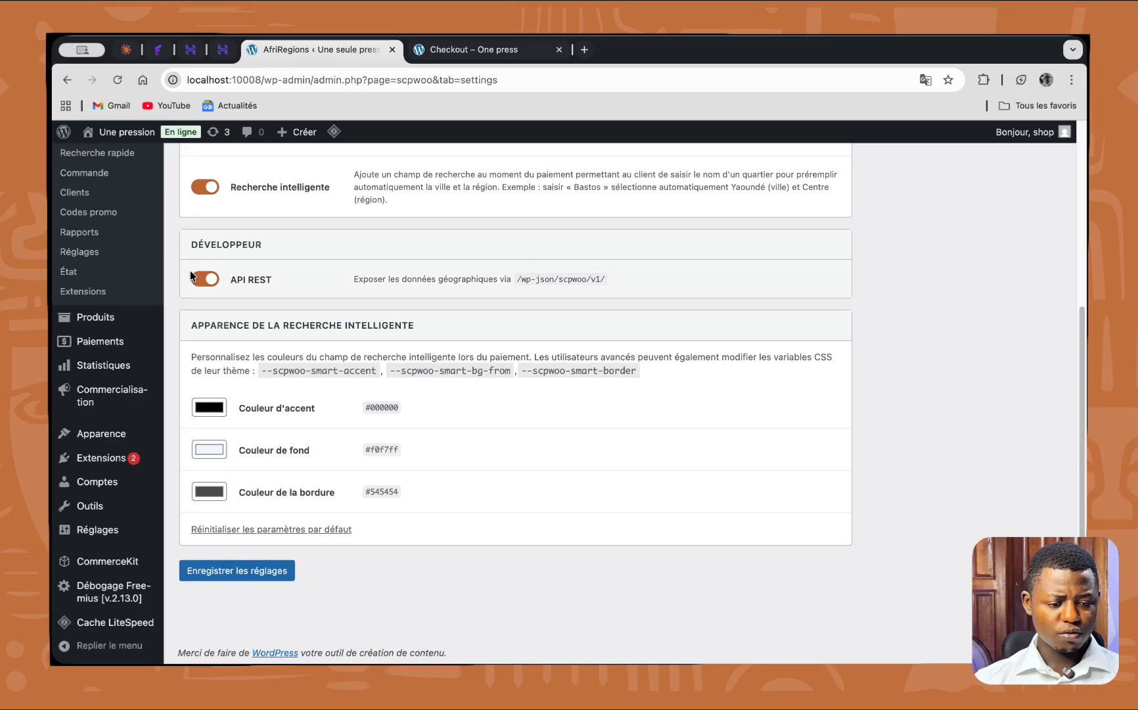
click(262, 571)
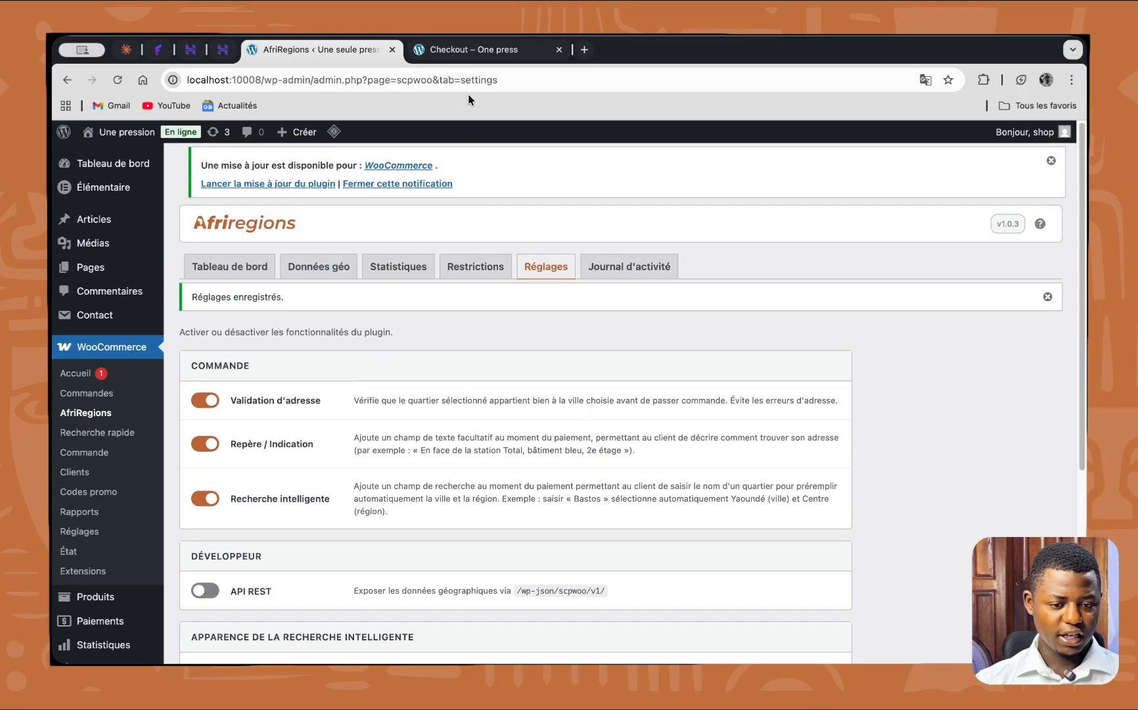
- Return to the checkout and use the neighbourhood search with "pk8" to choose PK8 in Douala, Littoral
click(463, 51)
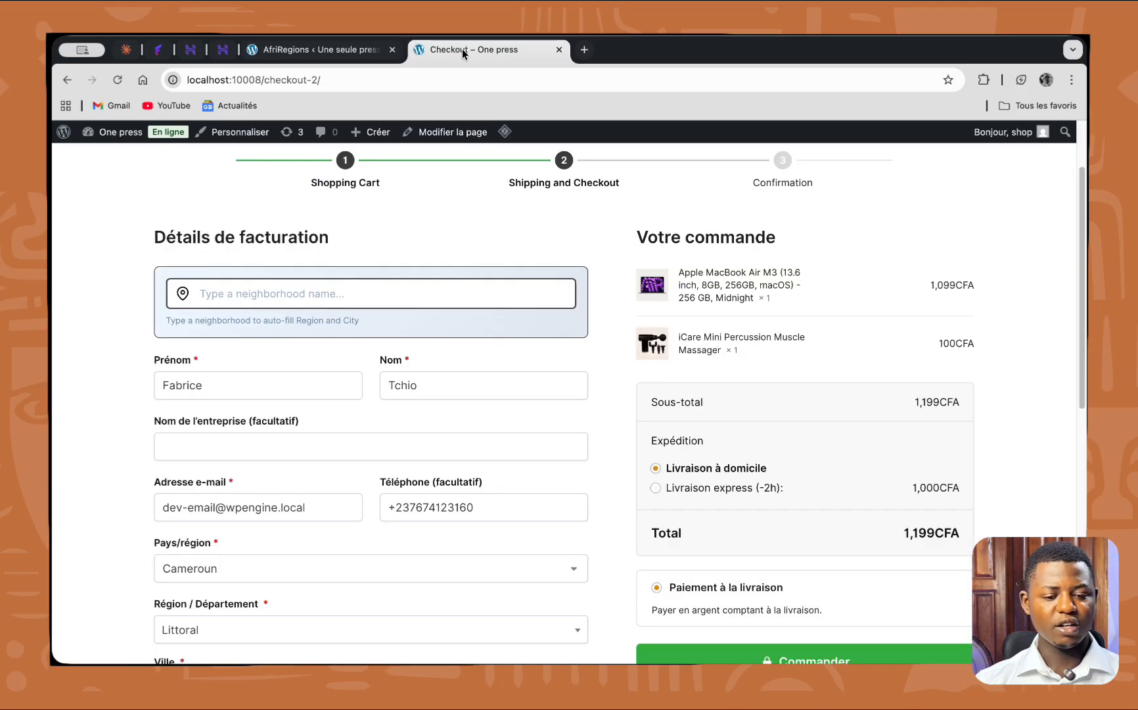
click(302, 289)
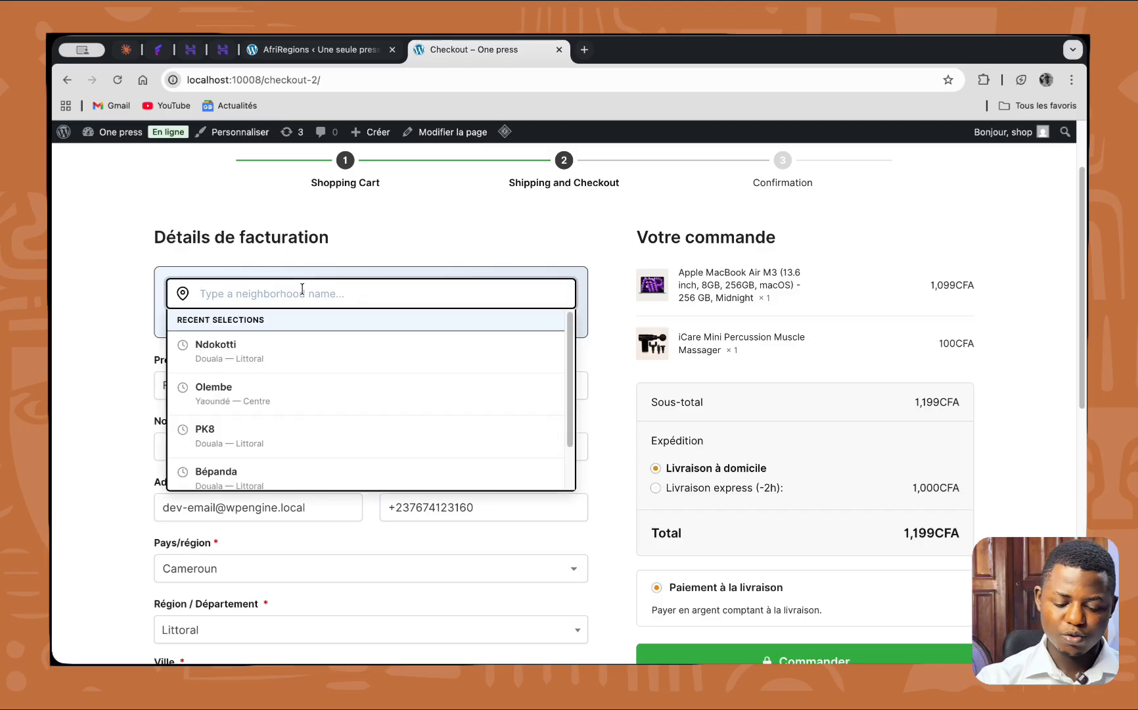
text(pk8)
click(291, 324)
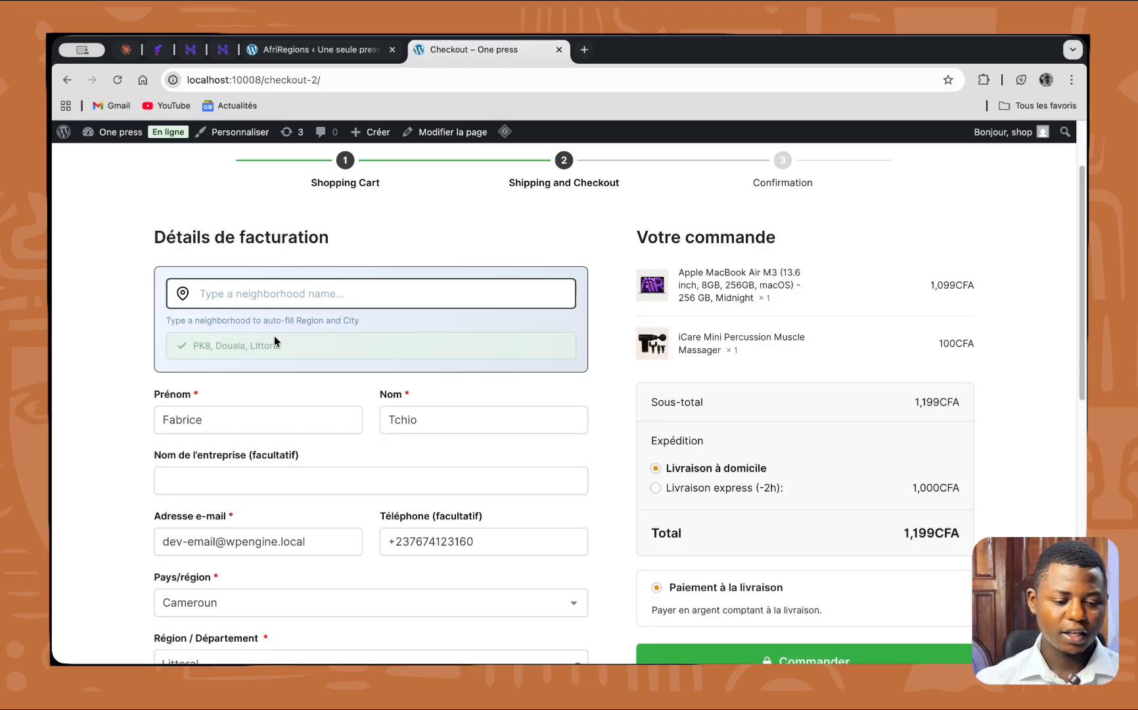
- Enter "CAMPUS A ESG" as the Repère / Indication landmark and choose Livraison express (-2h) as the shipping method
scroll(339, 447, down, 1)
scroll(338, 450, down, 4)
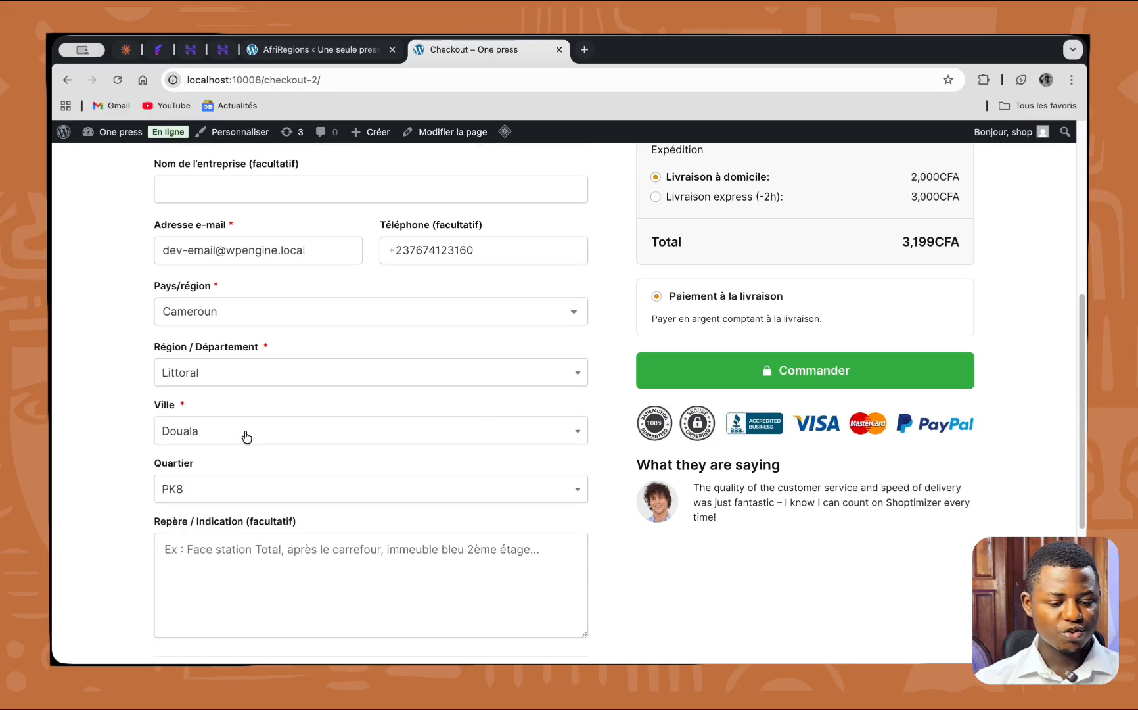
click(218, 549)
text(CAMPUS A ESG)
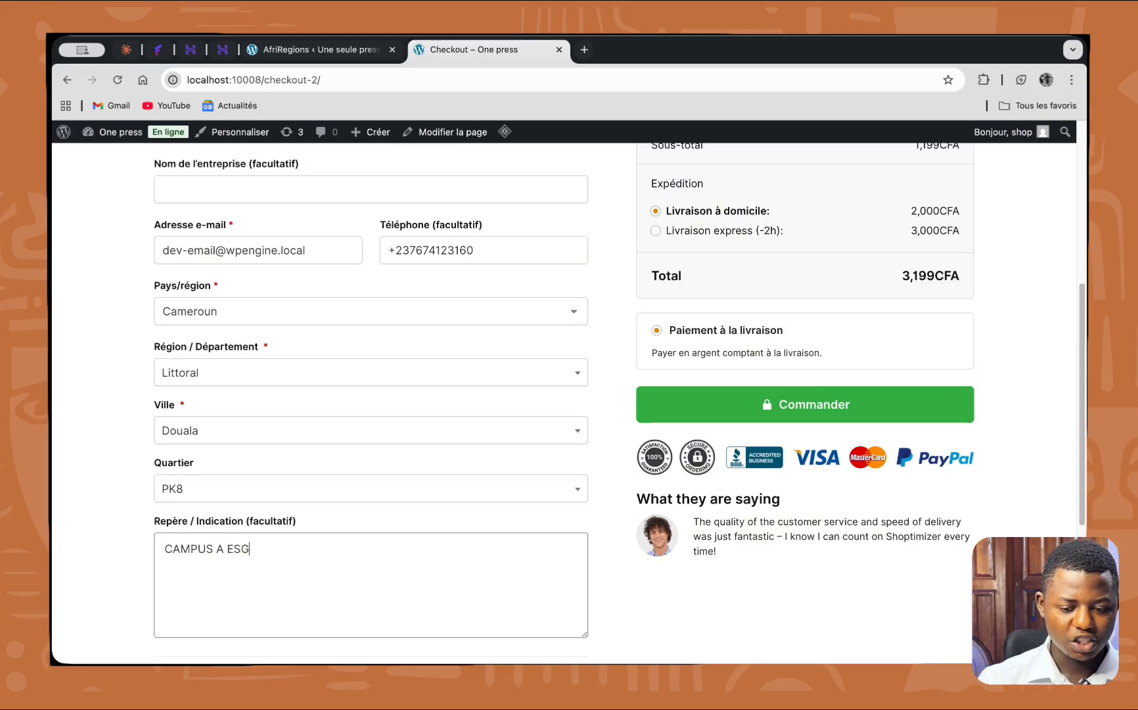
scroll(780, 269, up, 1)
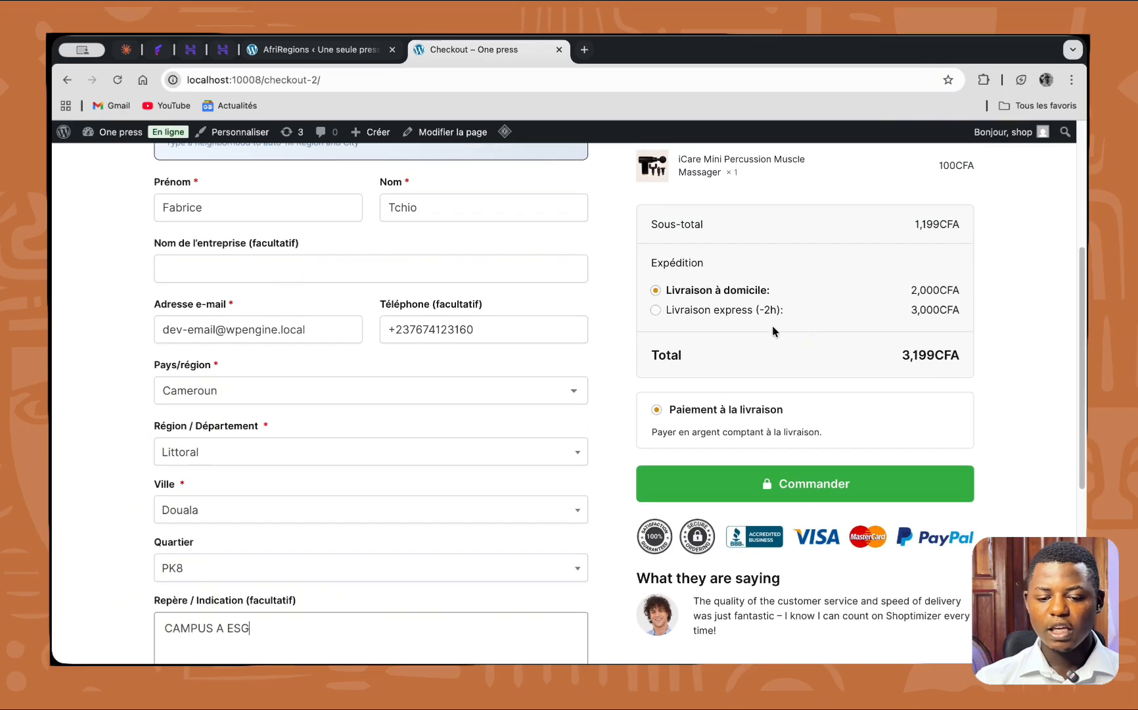
click(683, 313)
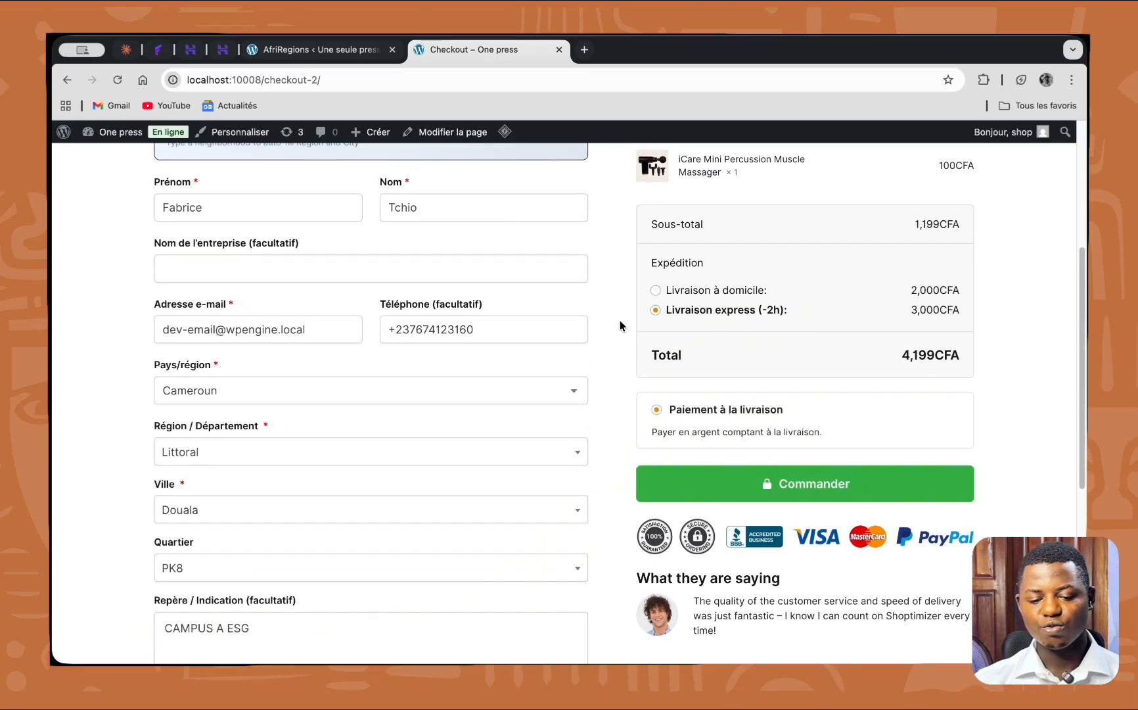
- Check the billing details, place the order with Paiement à la livraison and look over its confirmation page
scroll(352, 434, up, 1)
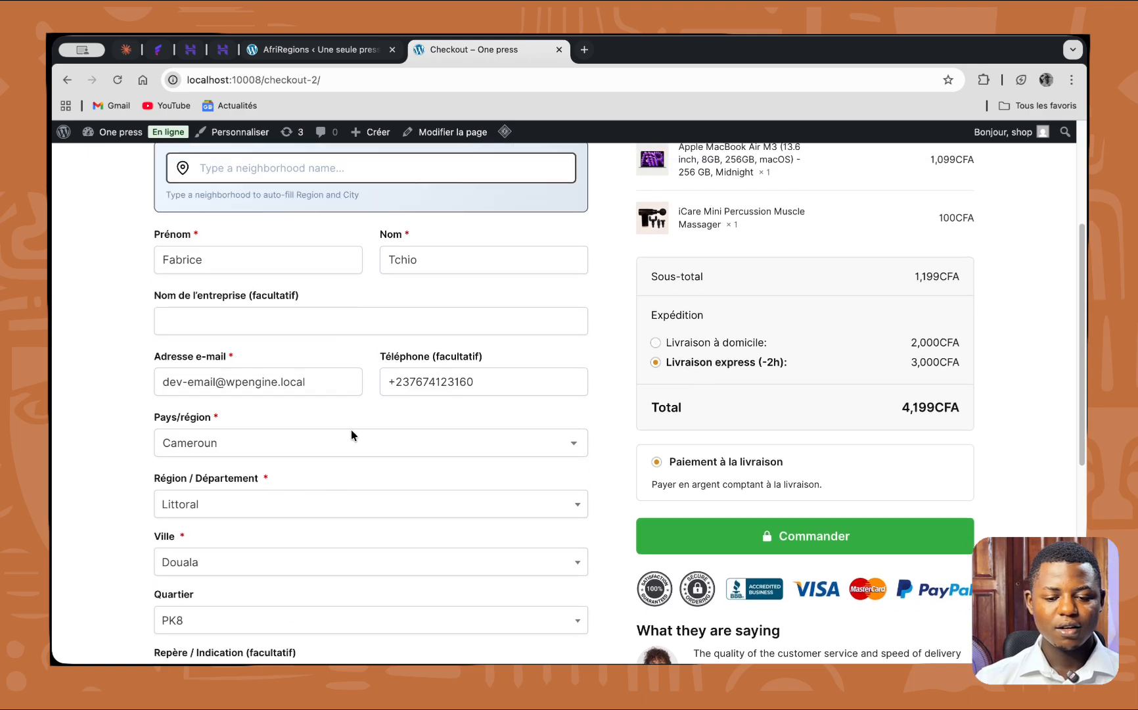
scroll(352, 435, up, 3)
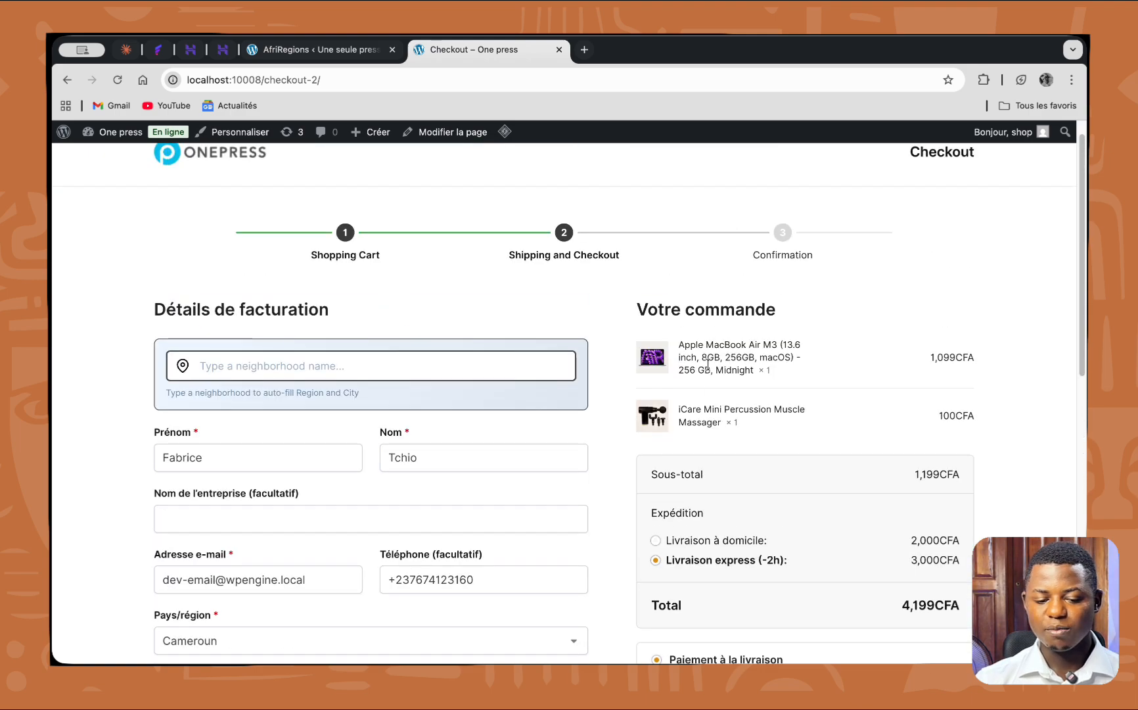
scroll(368, 460, down, 5)
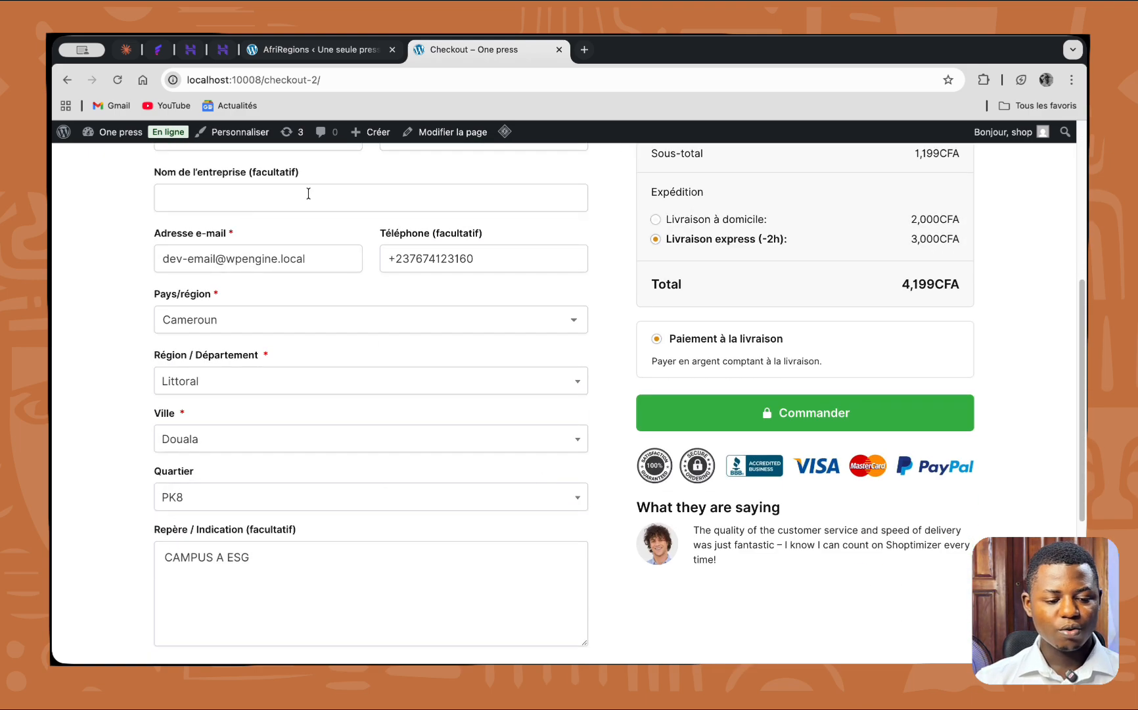
scroll(447, 355, down, 3)
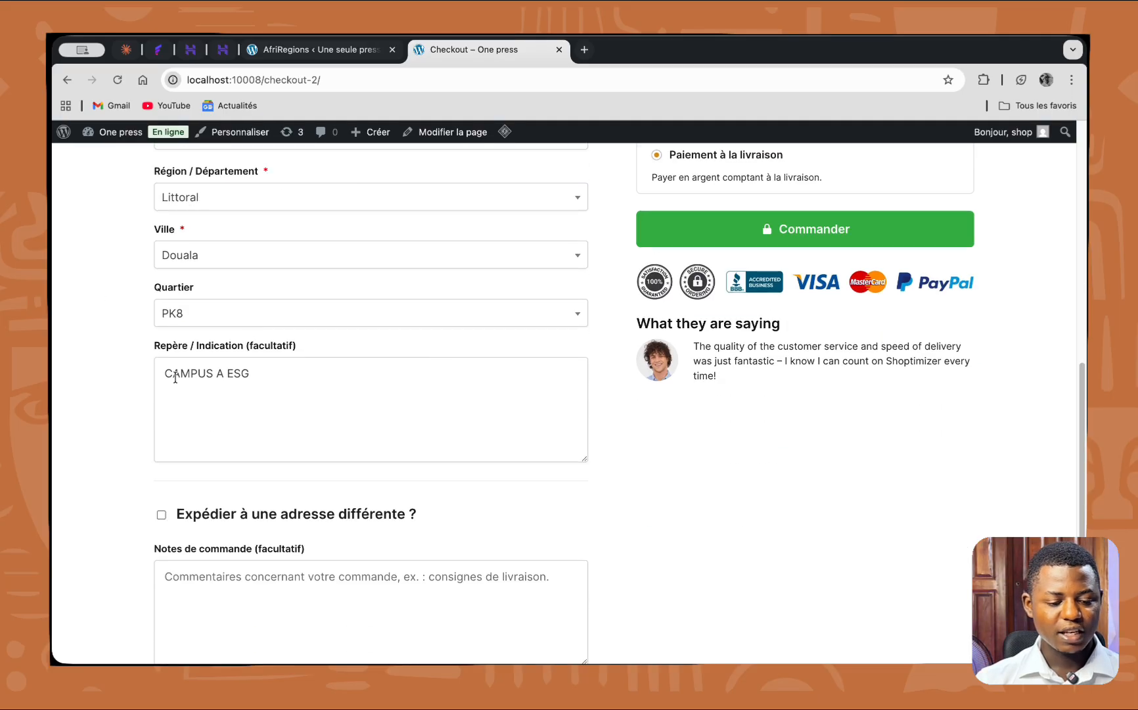
scroll(465, 234, down, 2)
scroll(526, 419, up, 4)
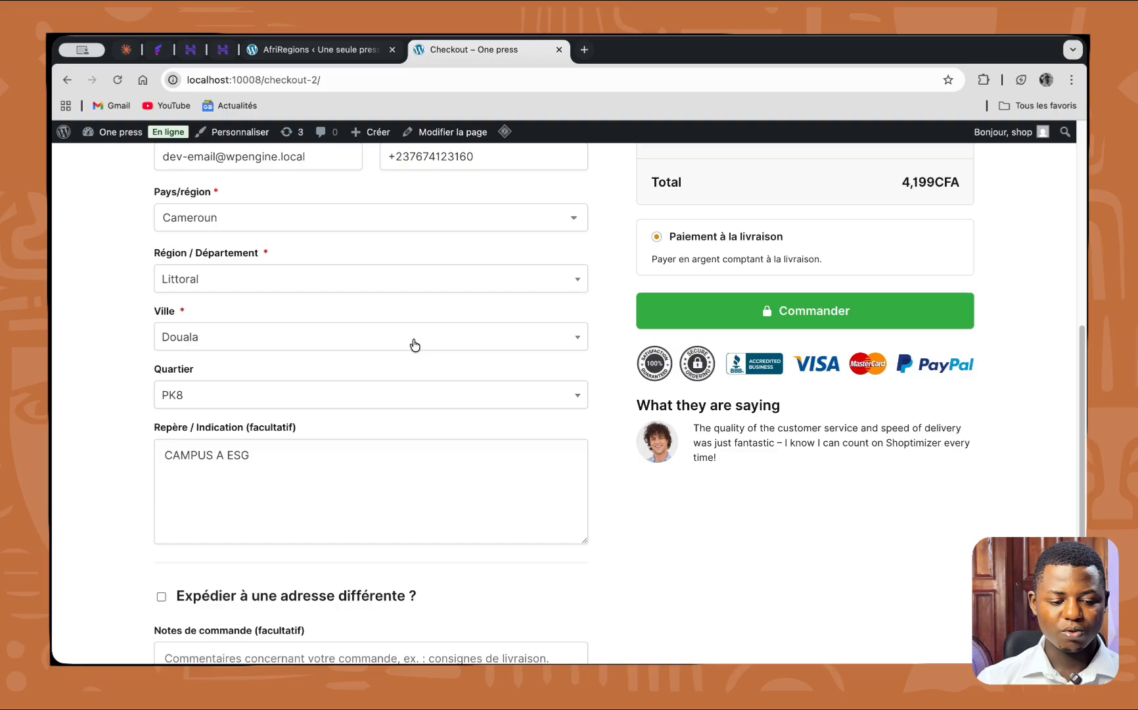
click(833, 313)
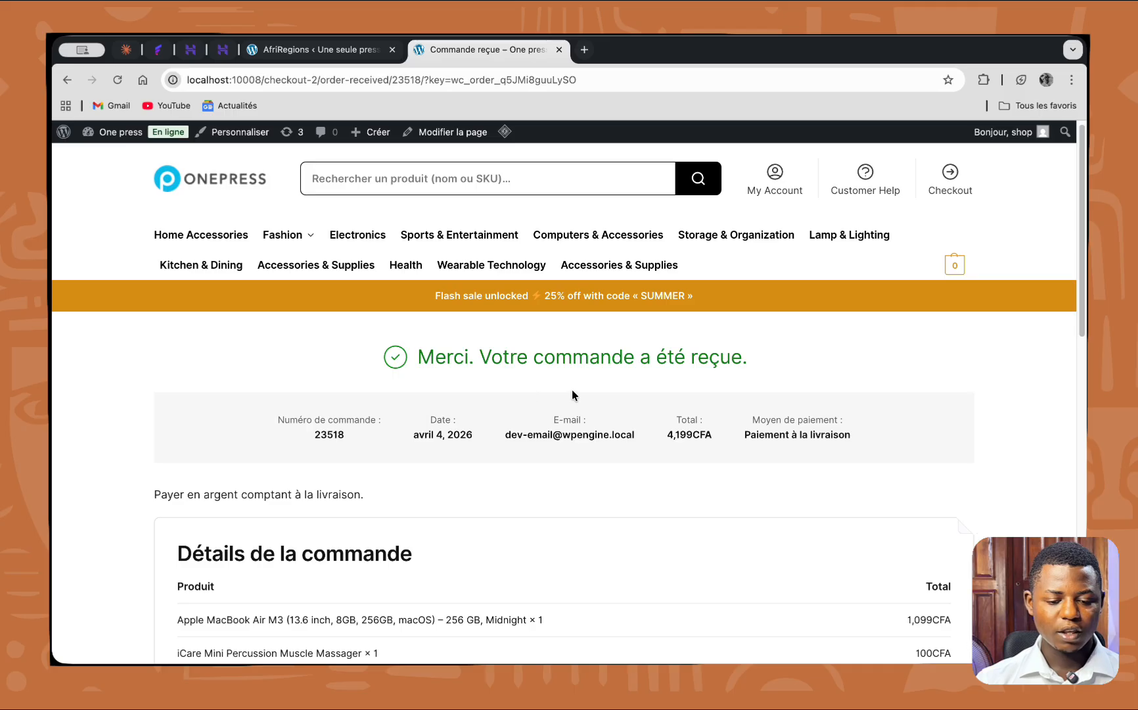
scroll(656, 405, down, 3)
scroll(654, 426, up, 4)
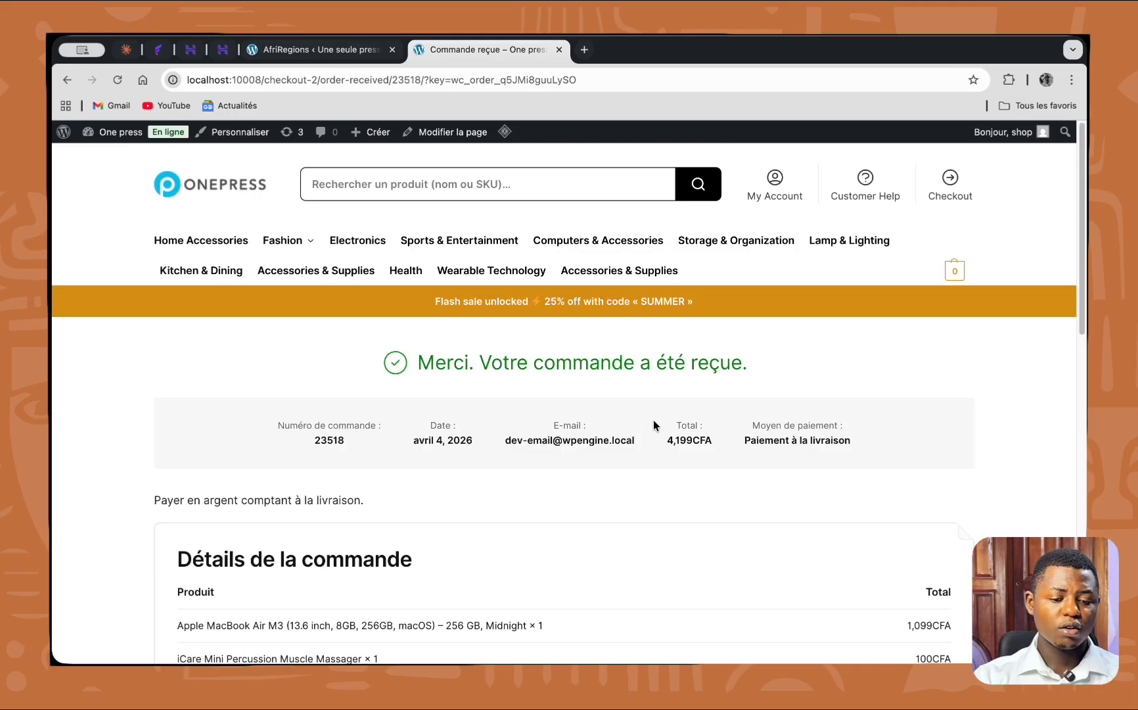
scroll(541, 437, down, 1)
scroll(543, 437, up, 1)
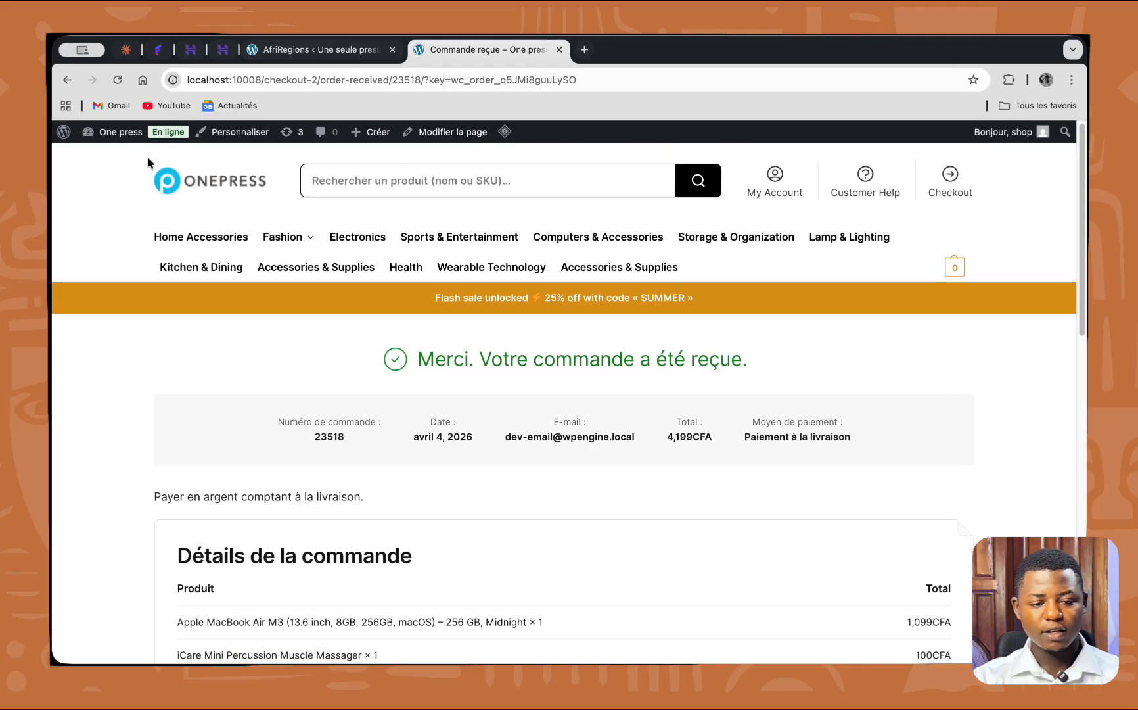
- Return to the AfriRegions admin page and open its order statistics by geographic zone
click(323, 49)
scroll(326, 358, down, 2)
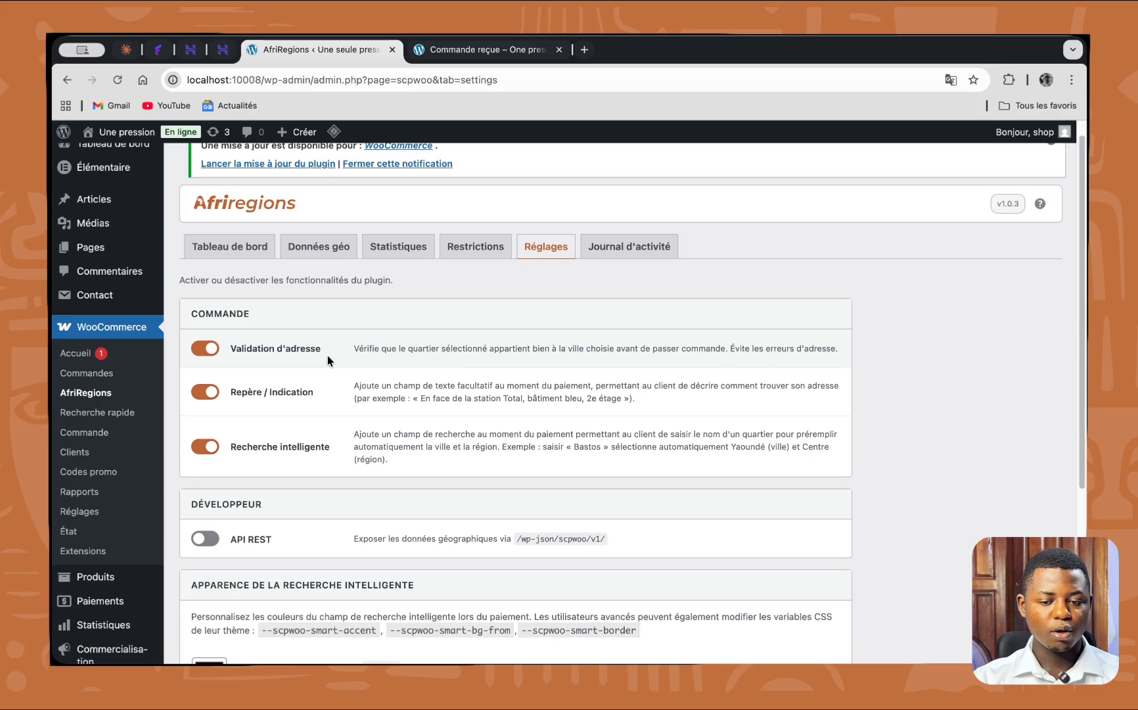
scroll(333, 337, up, 1)
click(248, 224)
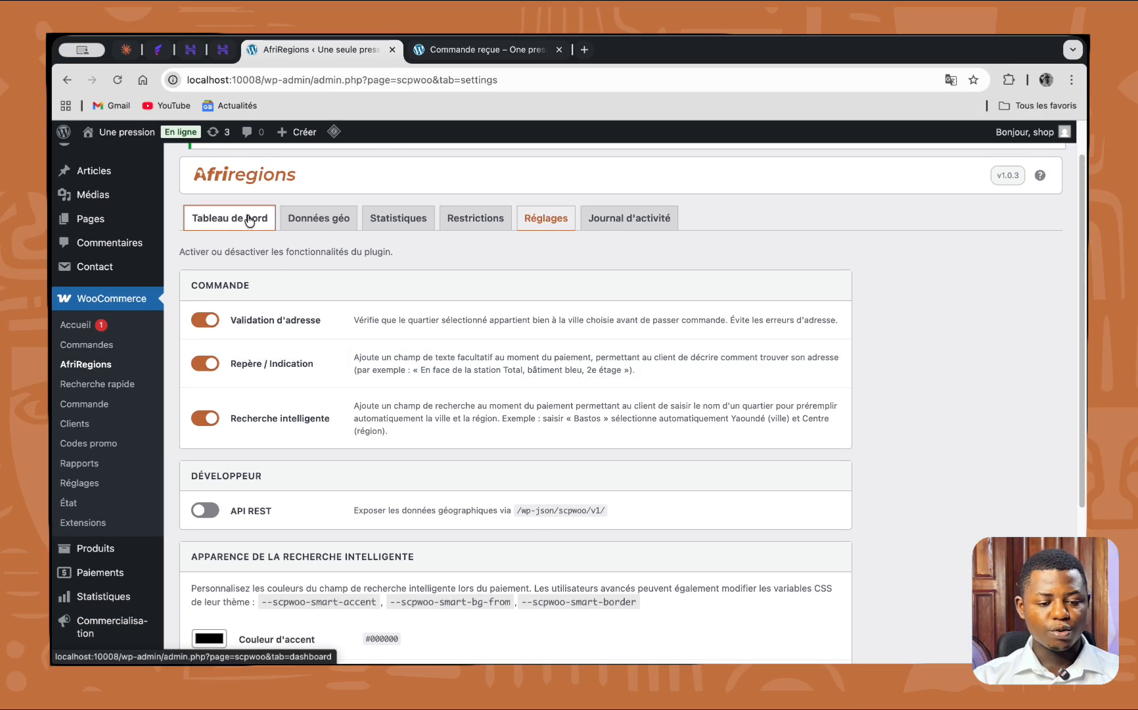
scroll(314, 394, up, 2)
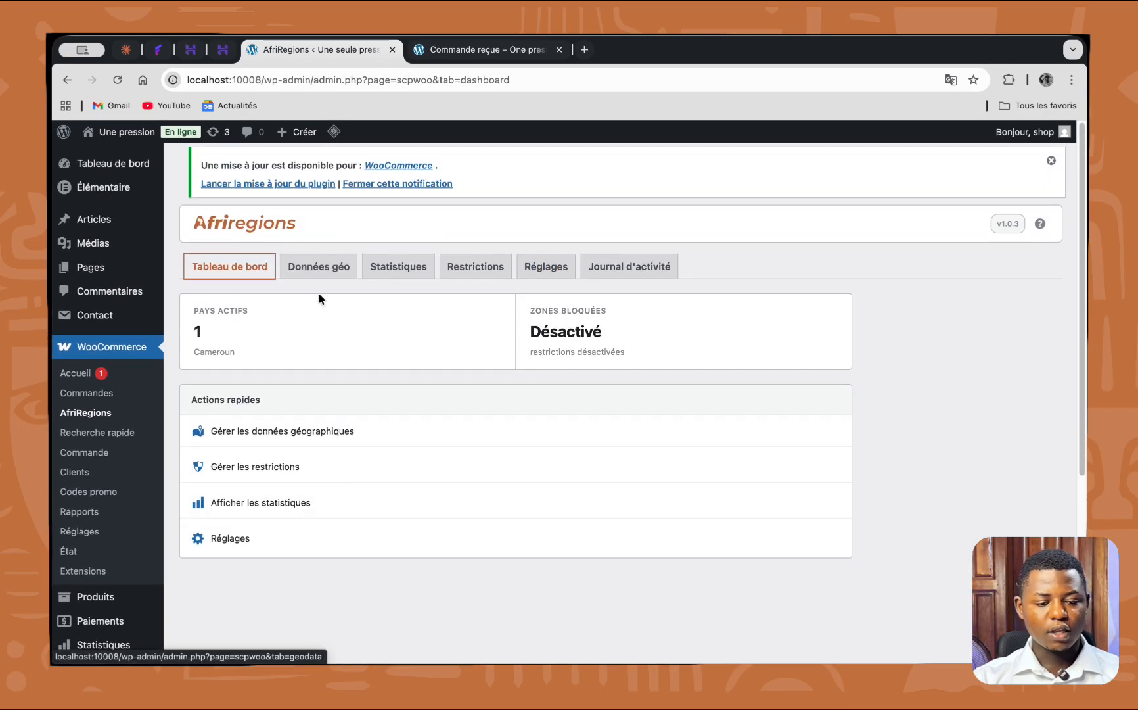
click(416, 273)
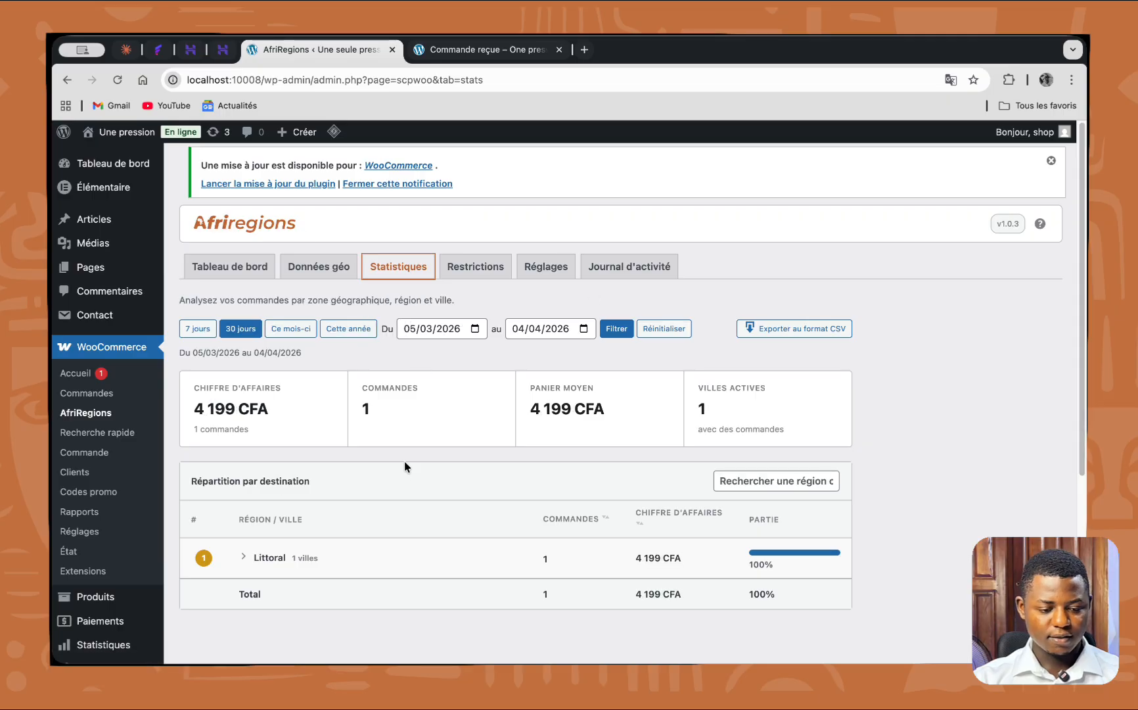
- Examine the revenue, order and active-city figures, and expand the Littoral region in the breakdown by destination
scroll(319, 460, down, 1)
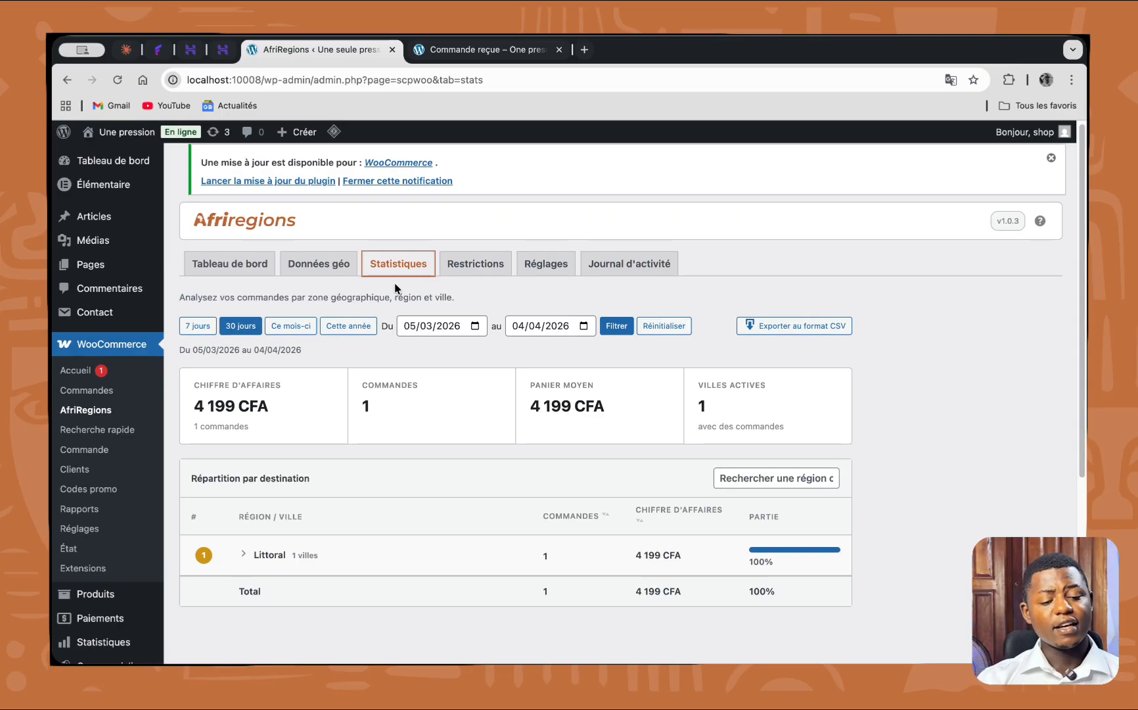
drag(279, 418, 186, 397)
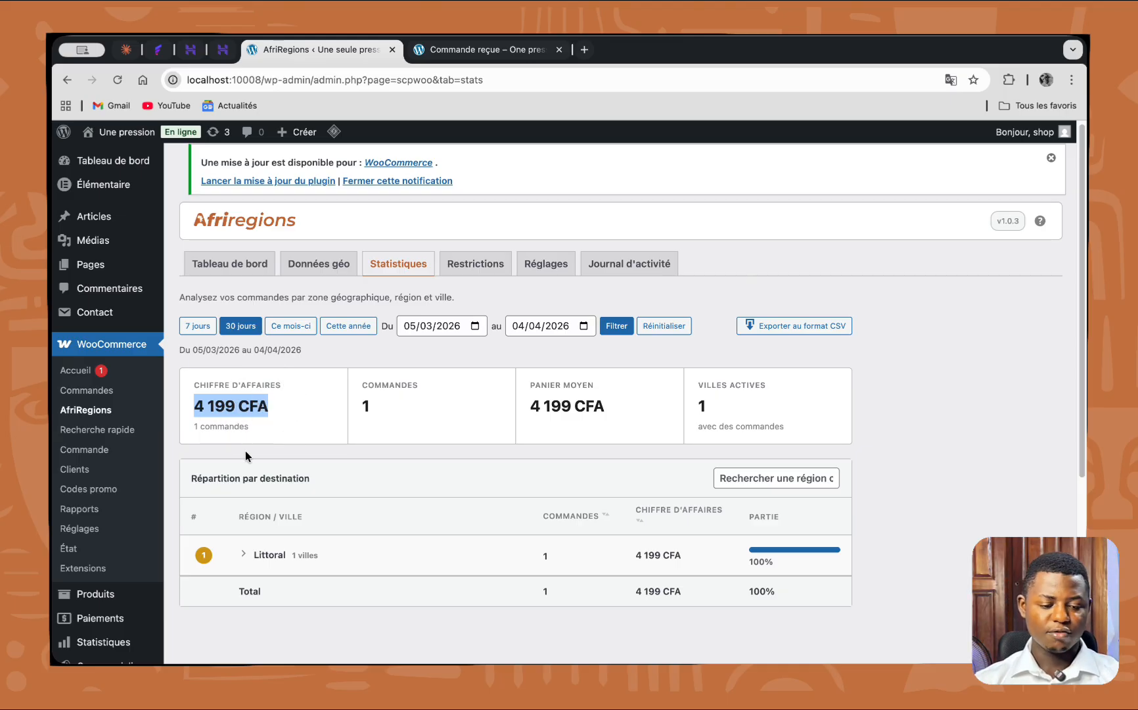
click(388, 403)
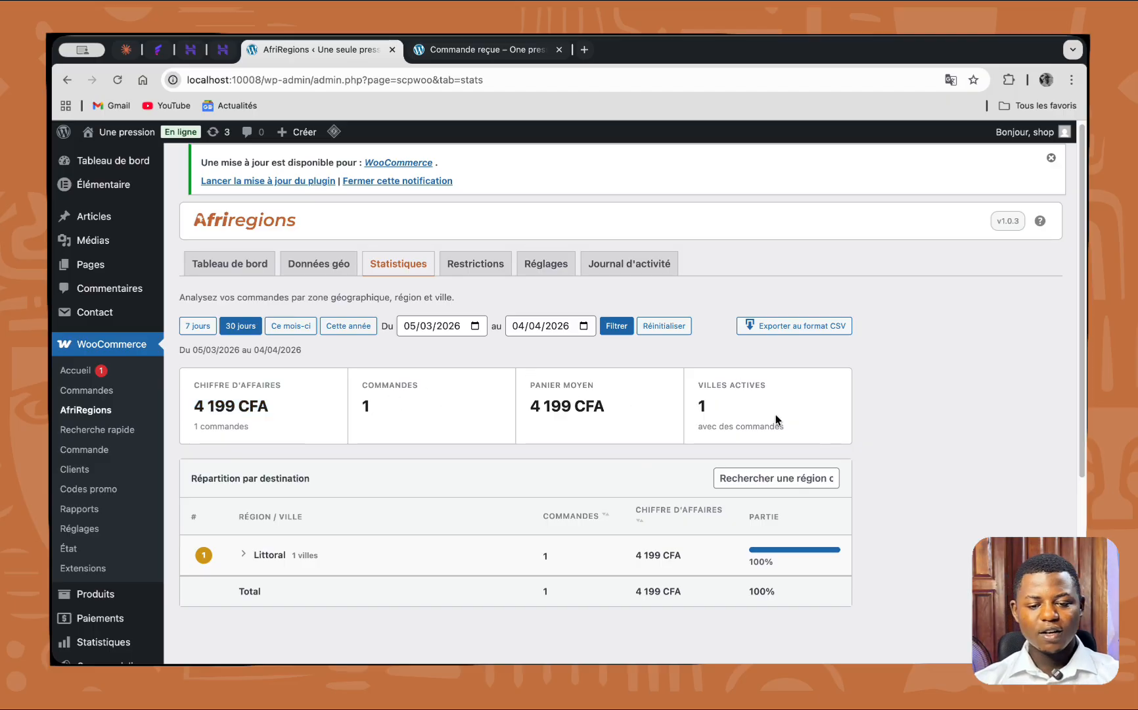
scroll(592, 440, down, 3)
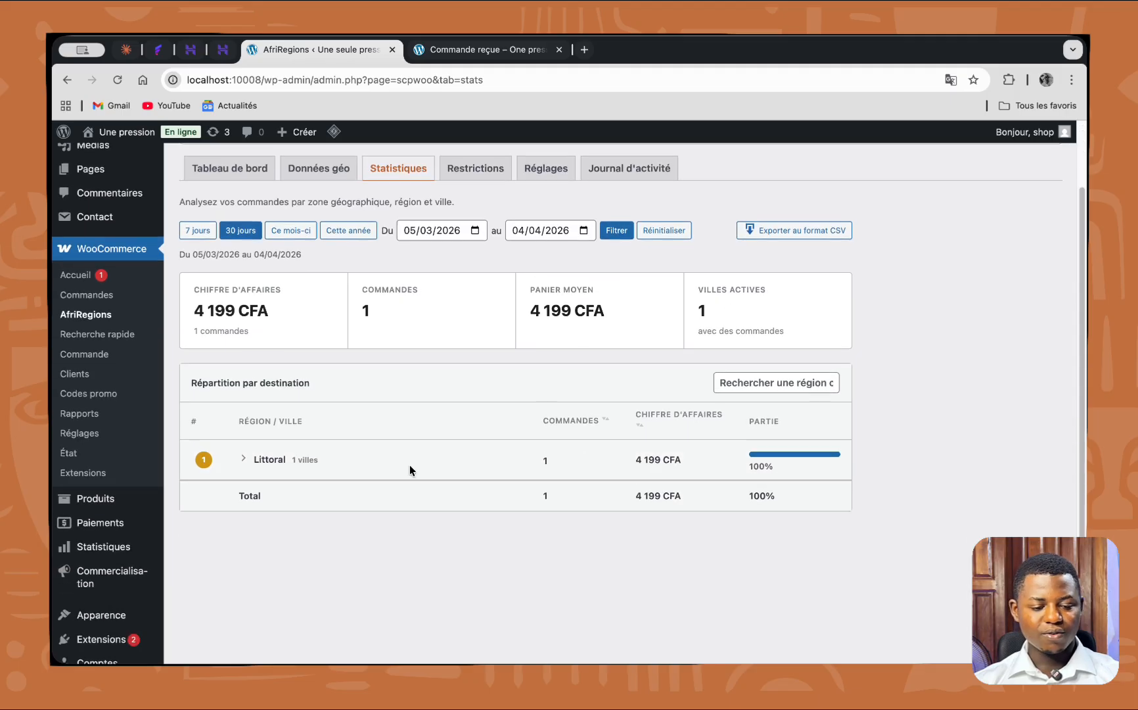
click(244, 460)
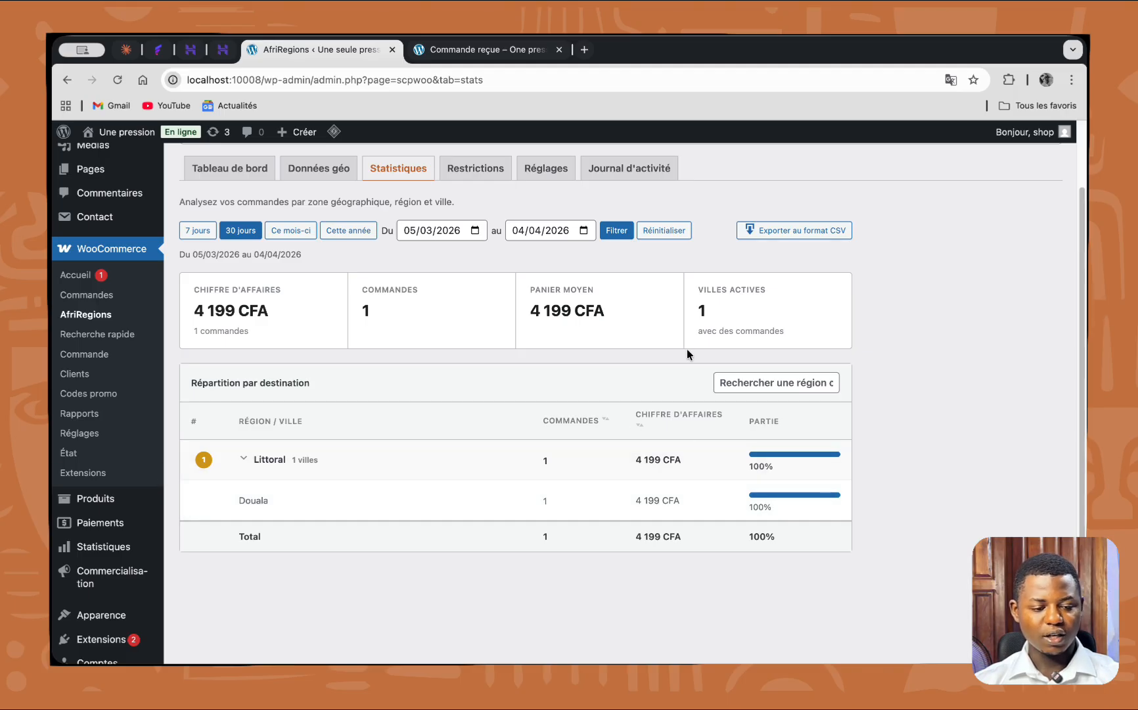
- Go to the WooCommerce orders list and open the most recent order's details
click(84, 294)
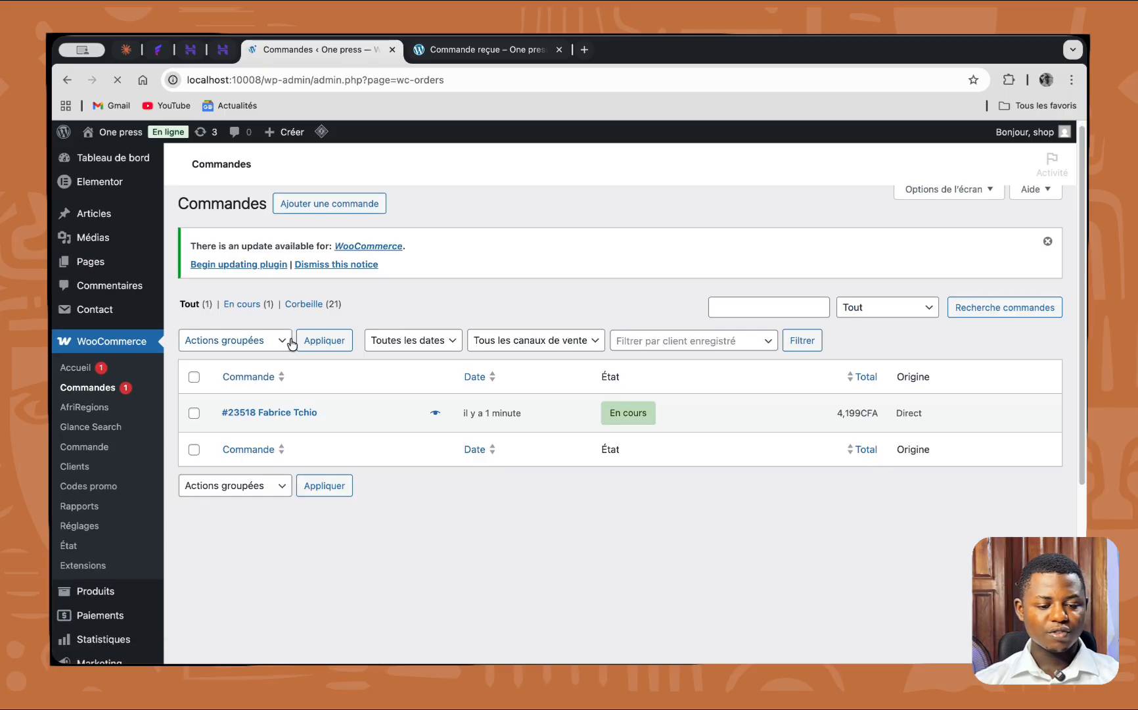
click(273, 415)
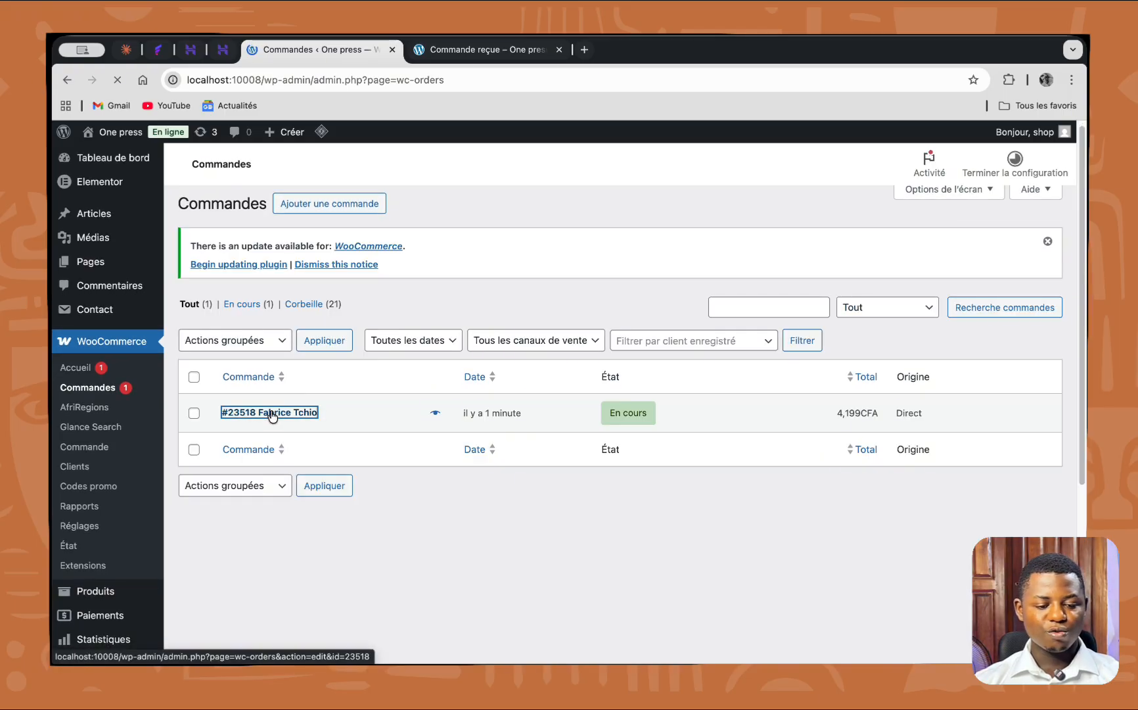
scroll(289, 426, down, 1)
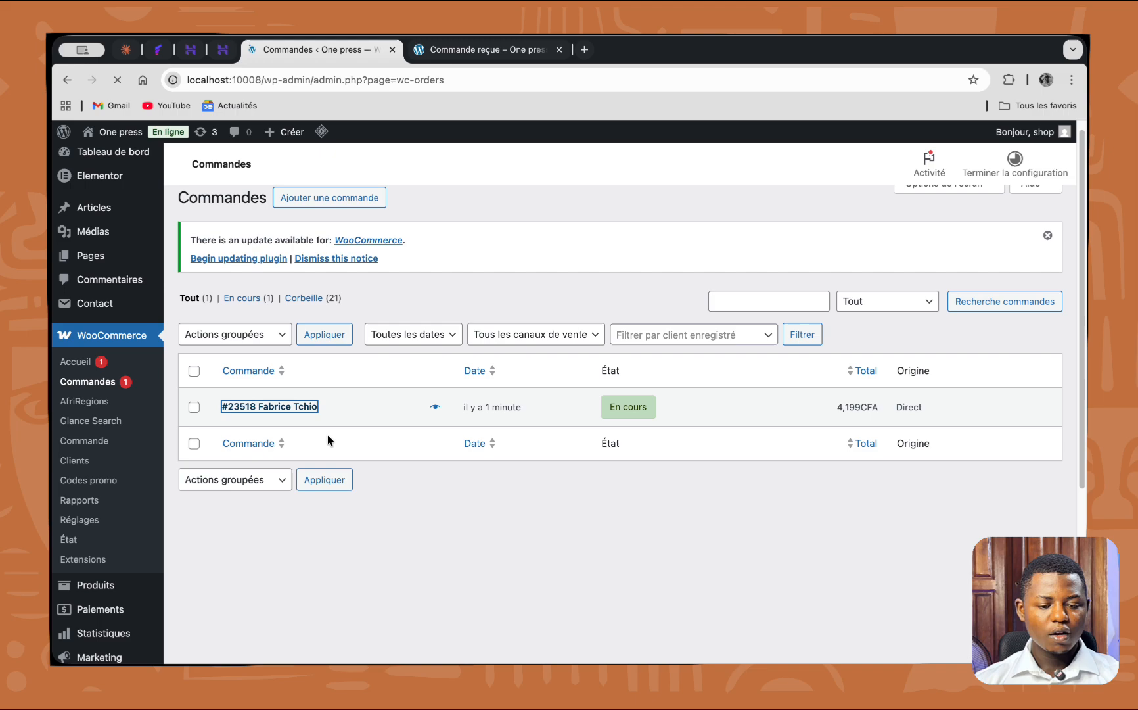
scroll(338, 441, down, 1)
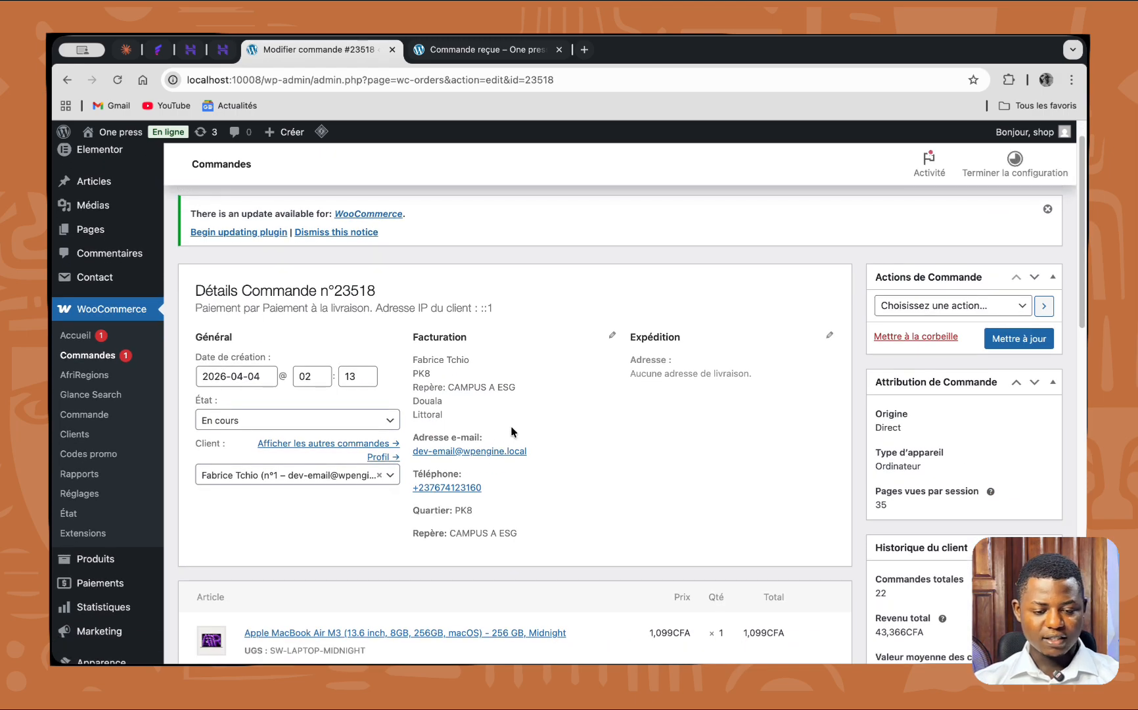
scroll(497, 449, down, 1)
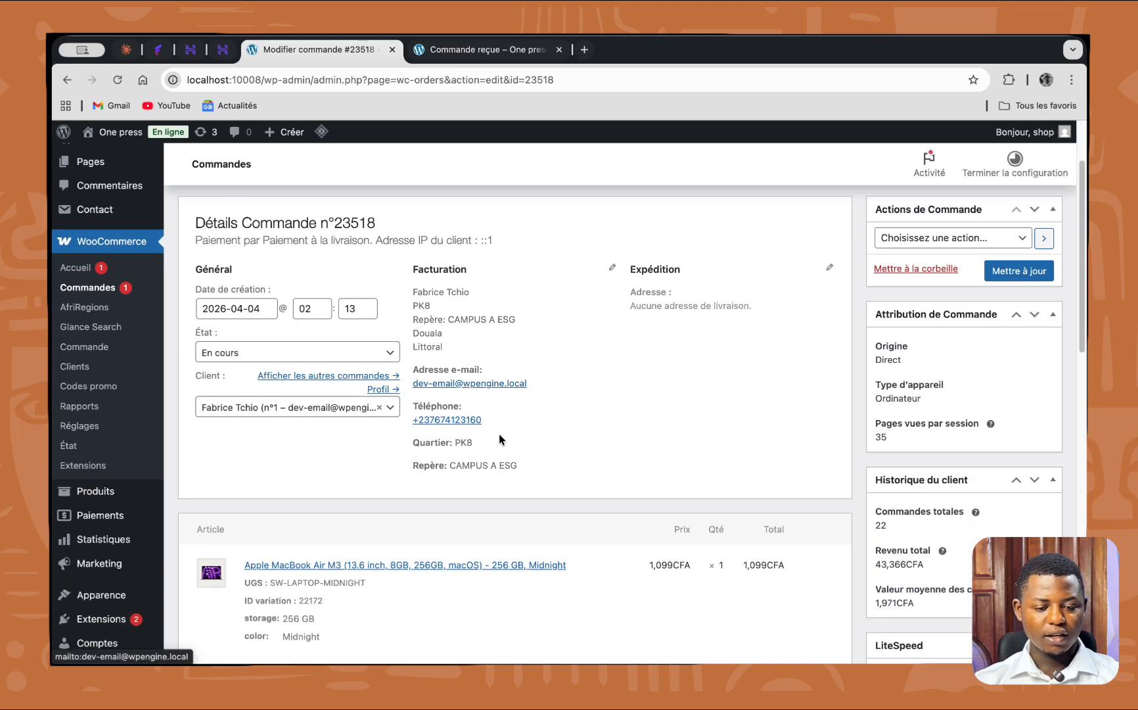
- Examine the order's billing address, including the region, city, Quartier and Repère entries
double_click(419, 305)
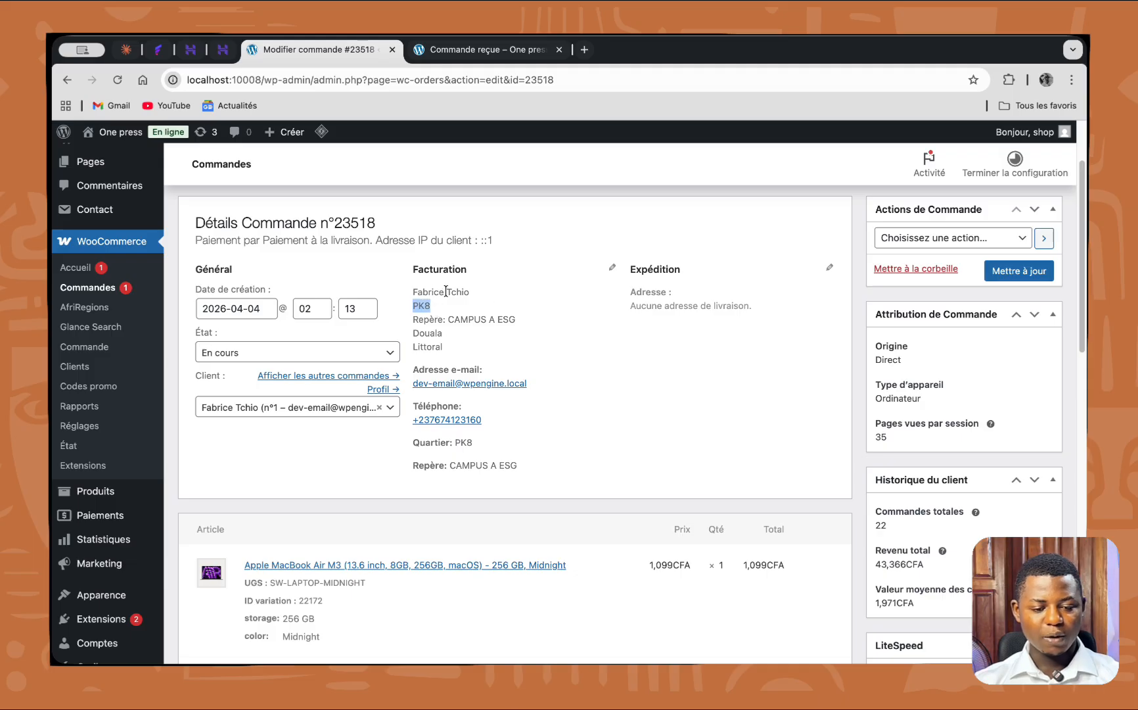
drag(412, 293, 418, 347)
click(495, 295)
click(515, 317)
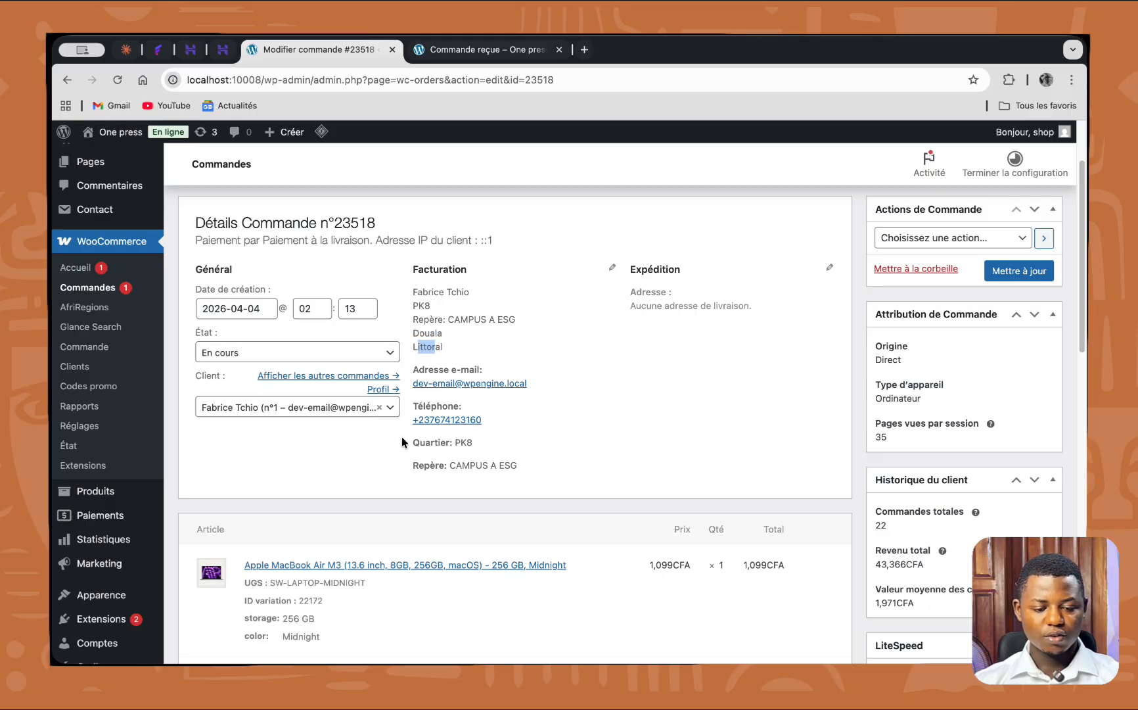
drag(413, 442, 678, 549)
click(634, 443)
- Review the order's purchased items, shipping method and price totals
scroll(584, 501, down, 1)
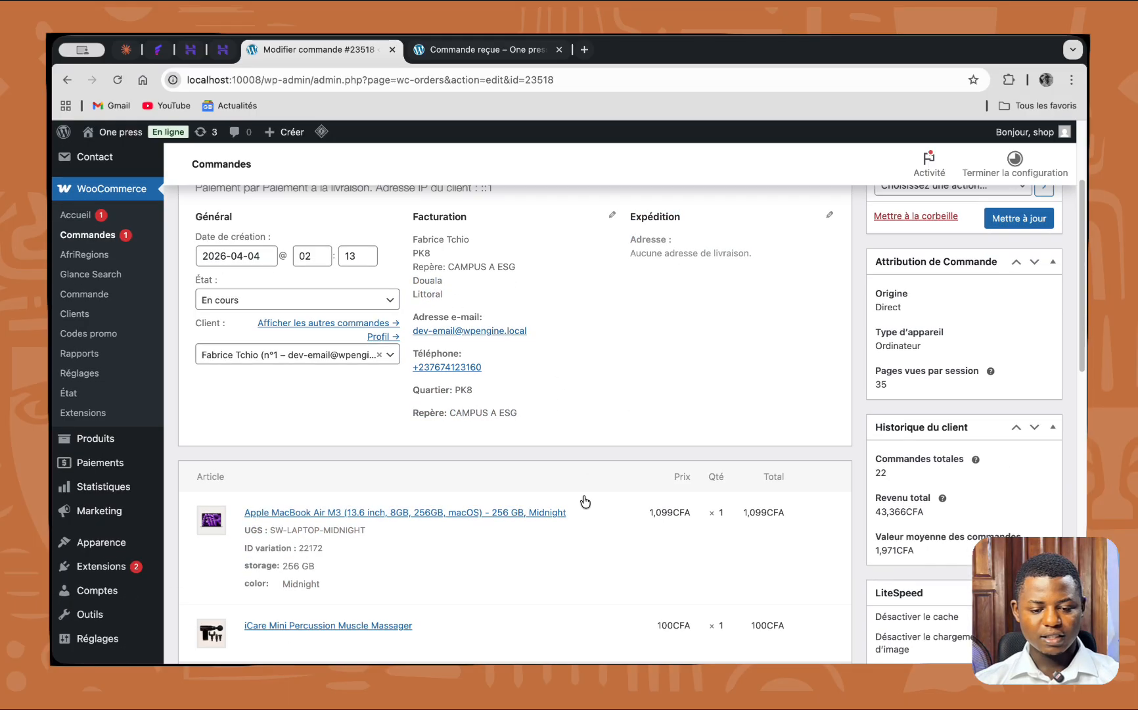
scroll(445, 414, down, 3)
scroll(577, 346, down, 3)
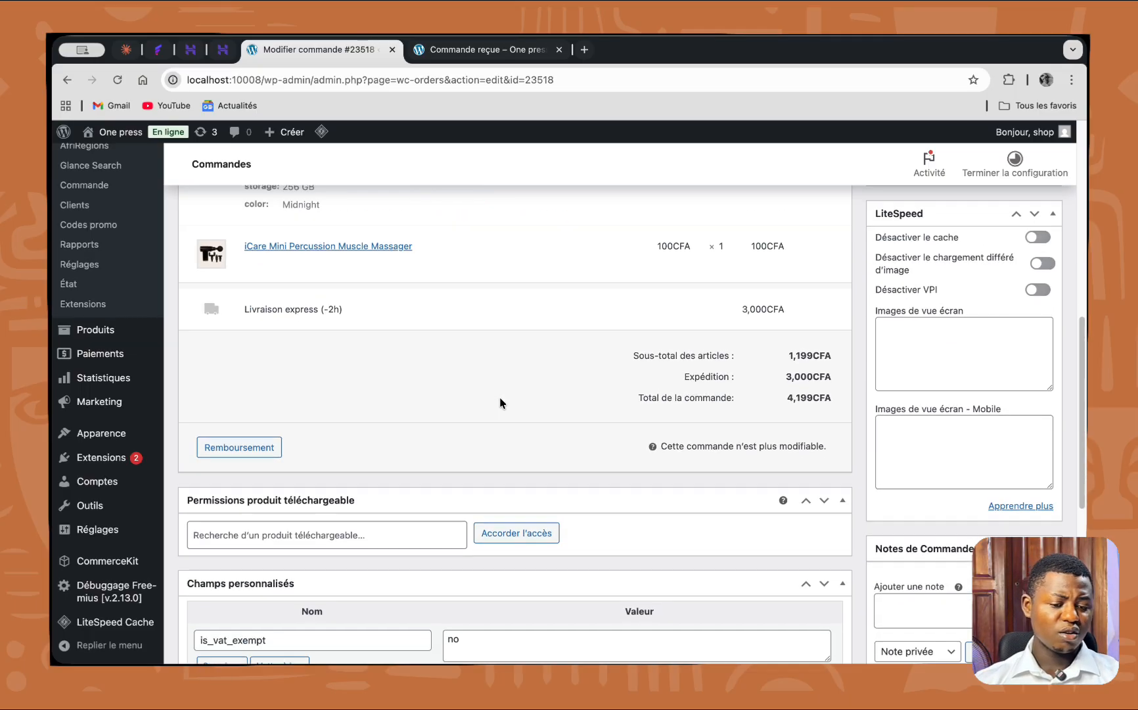
scroll(501, 403, up, 1)
scroll(520, 410, down, 4)
- Open the WooCommerce general settings and remove Cameroun from the Vendre dans certains pays list
scroll(519, 410, up, 8)
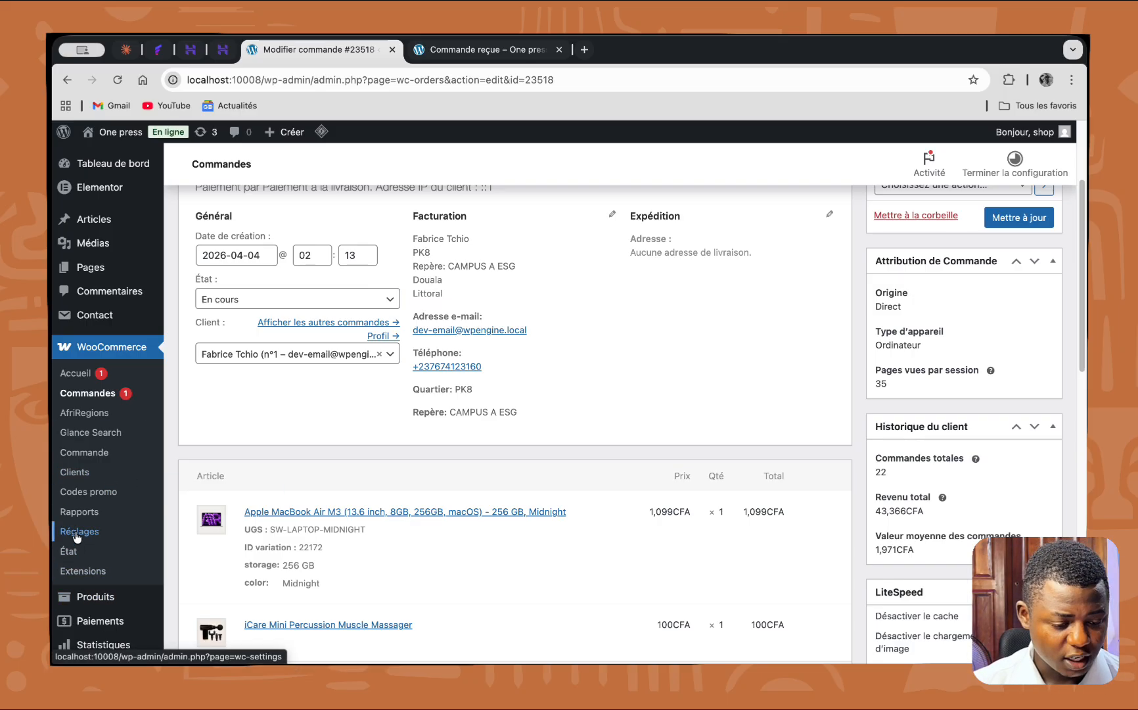
scroll(81, 447, down, 1)
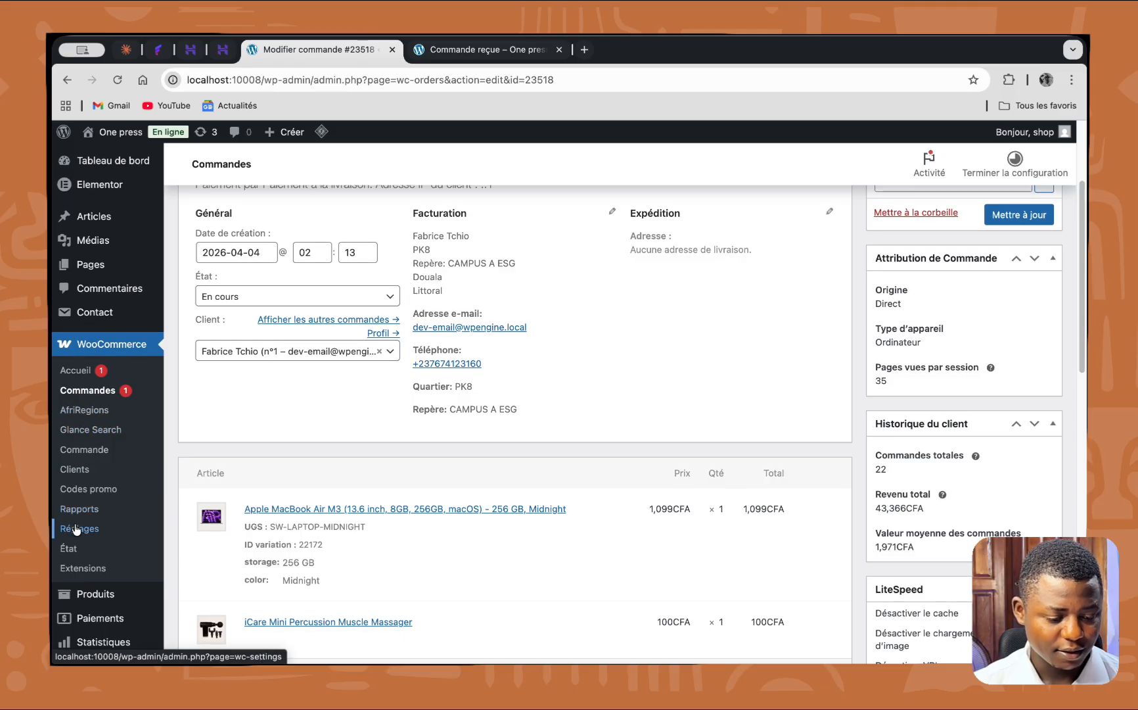
click(69, 528)
scroll(414, 447, down, 4)
scroll(440, 456, down, 5)
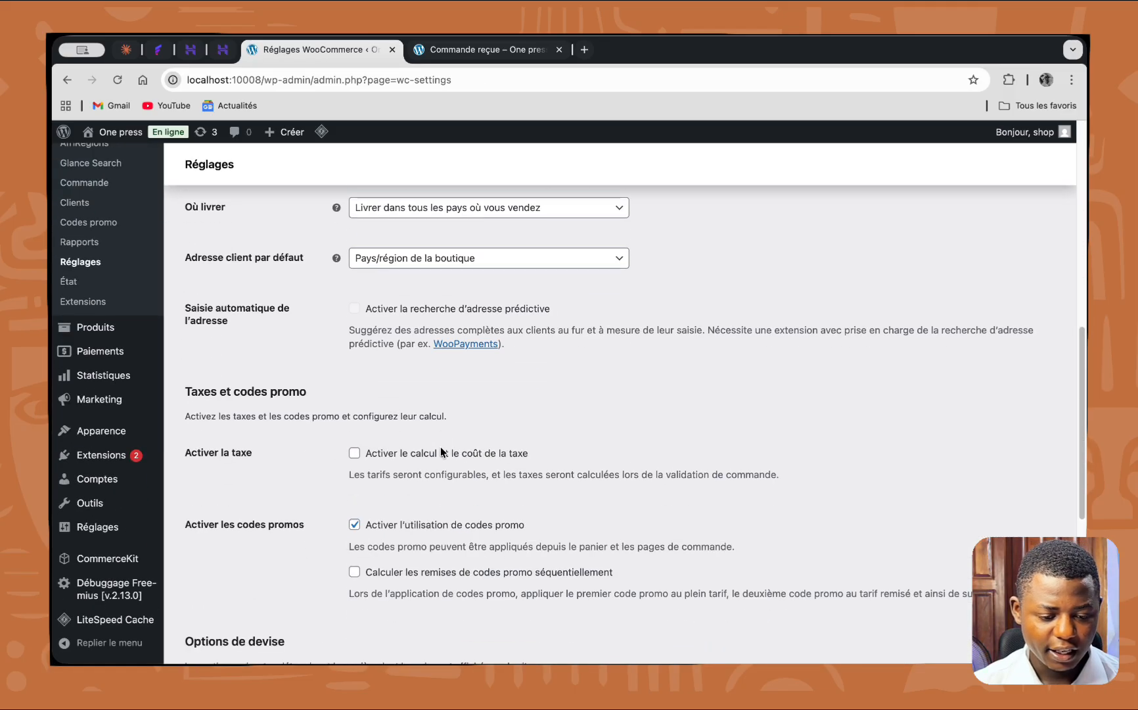
scroll(403, 376, up, 5)
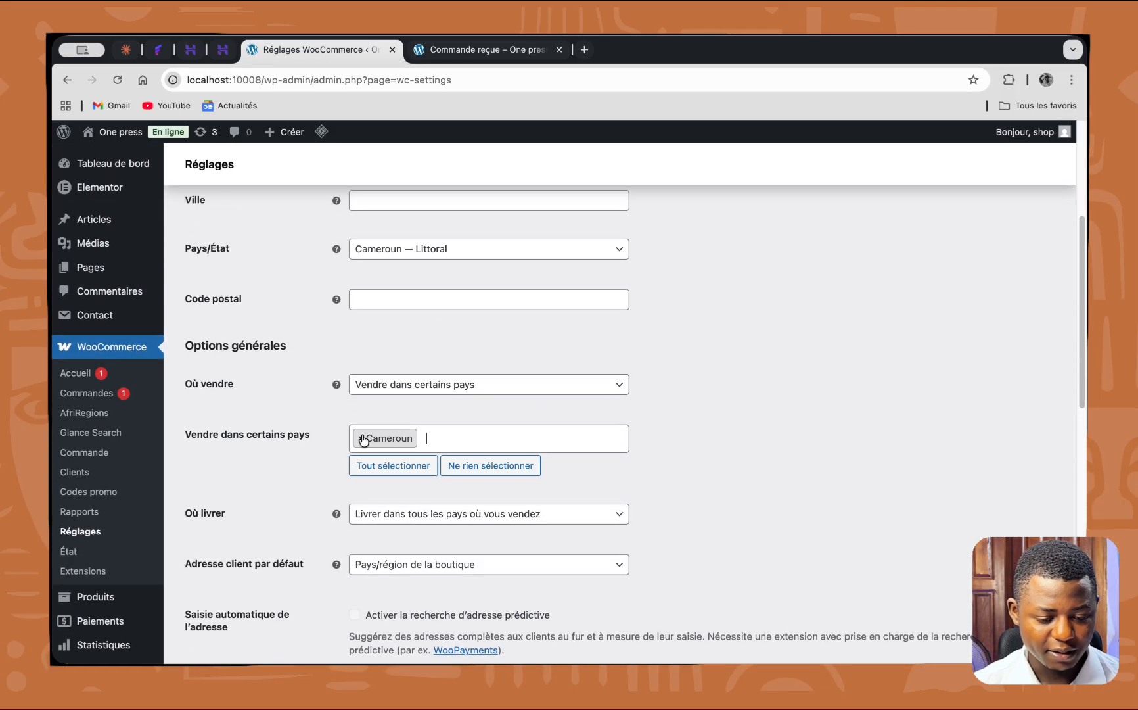
click(361, 438)
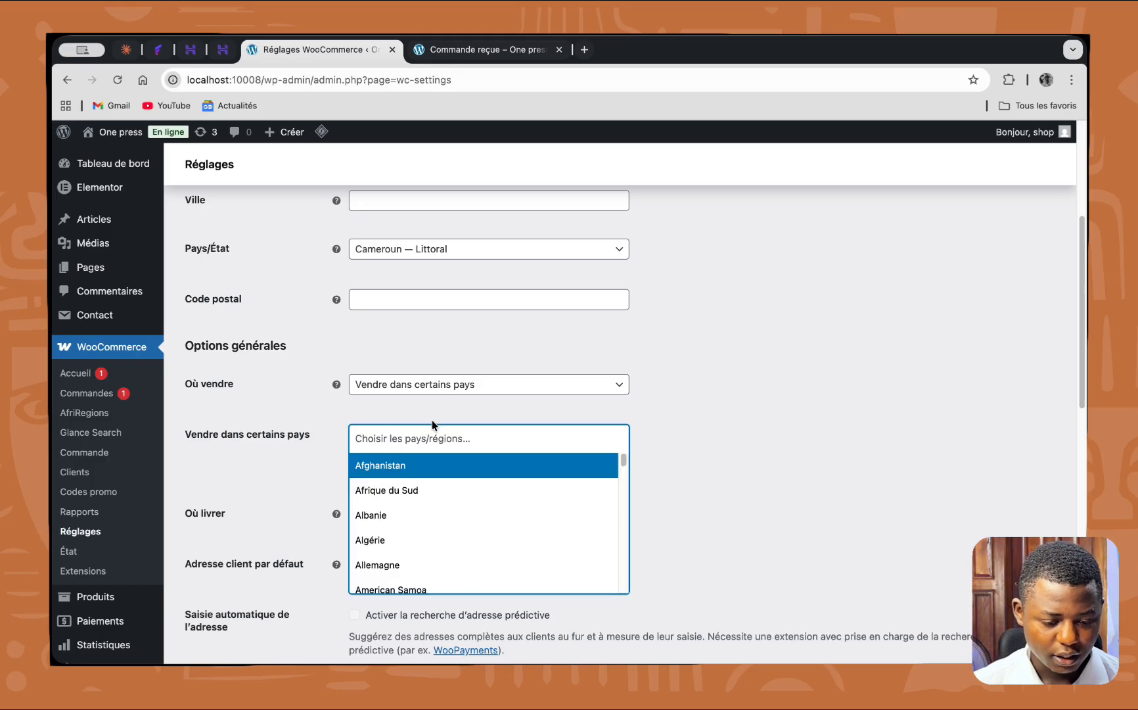
click(659, 447)
click(453, 447)
click(634, 398)
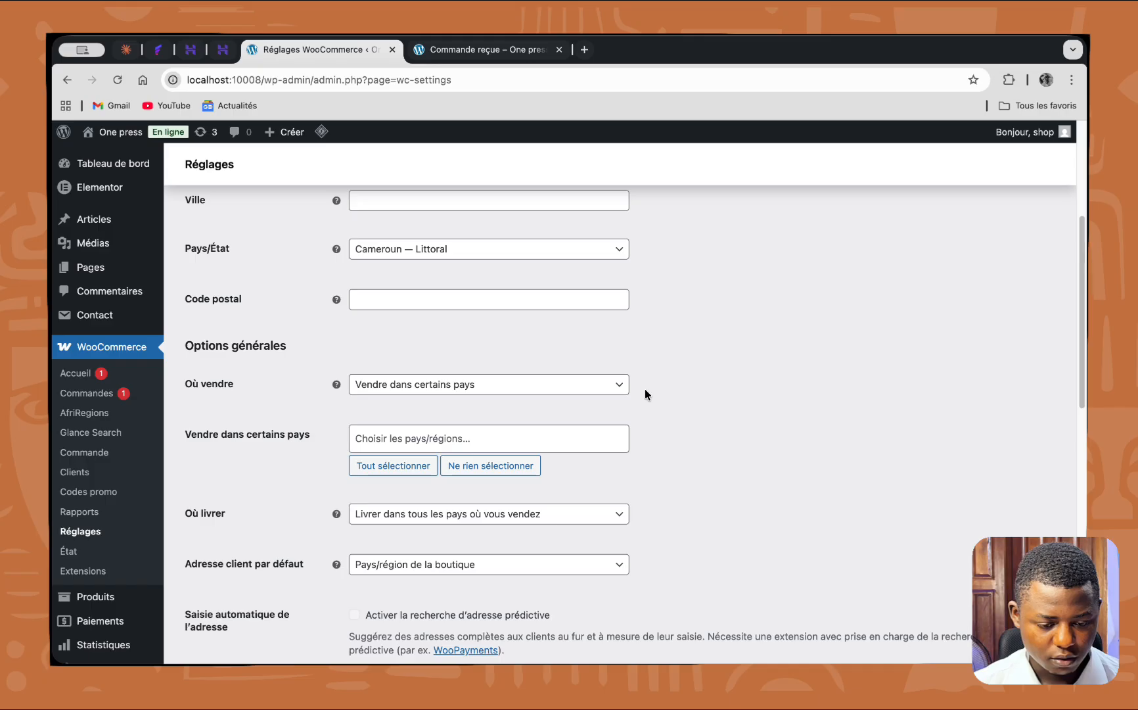
- Set Où vendre to Vendre dans tous les pays and save the general settings
click(621, 385)
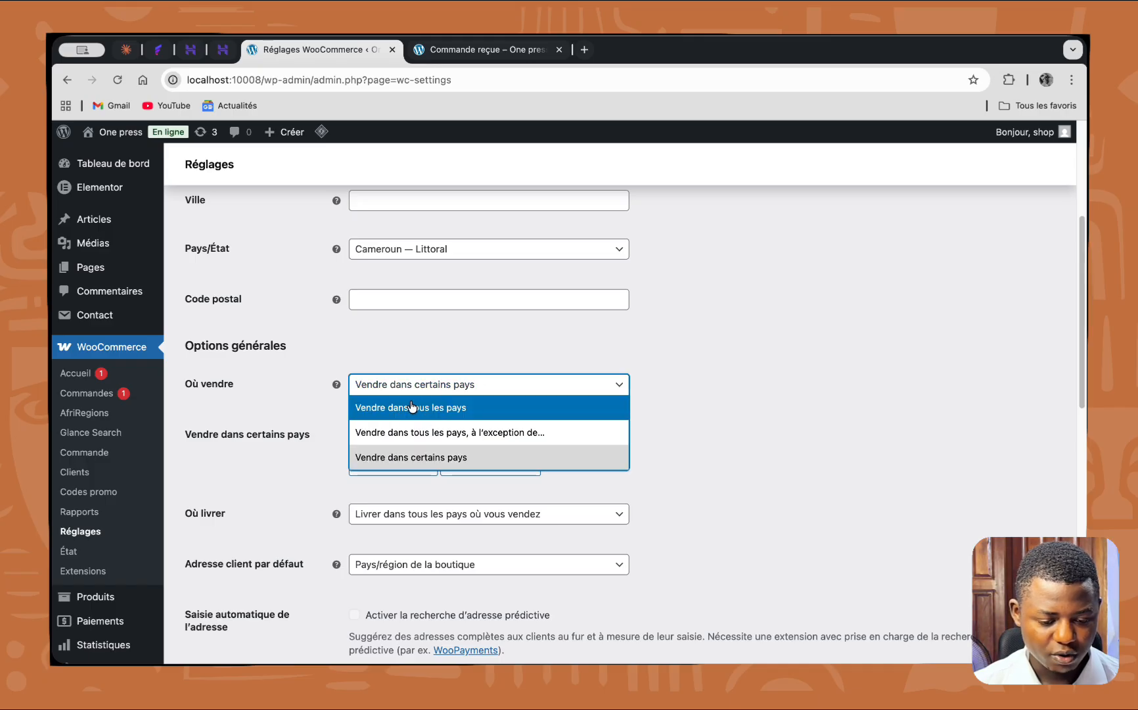
click(460, 408)
scroll(669, 462, down, 6)
scroll(315, 551, down, 4)
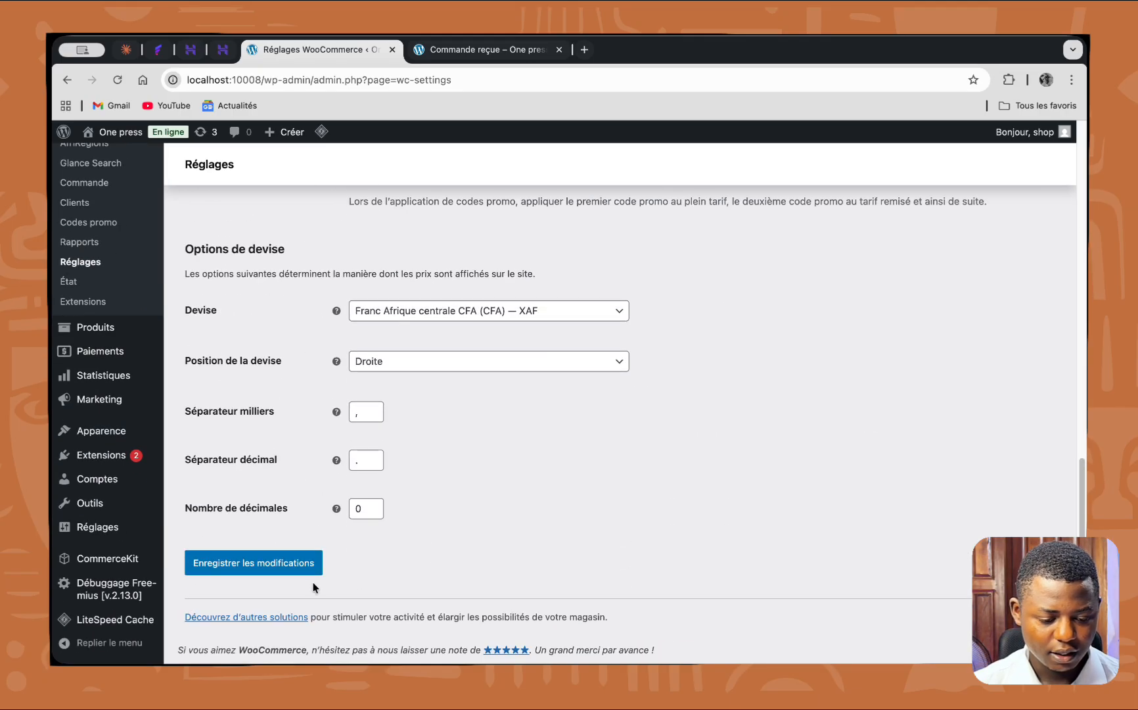
click(289, 561)
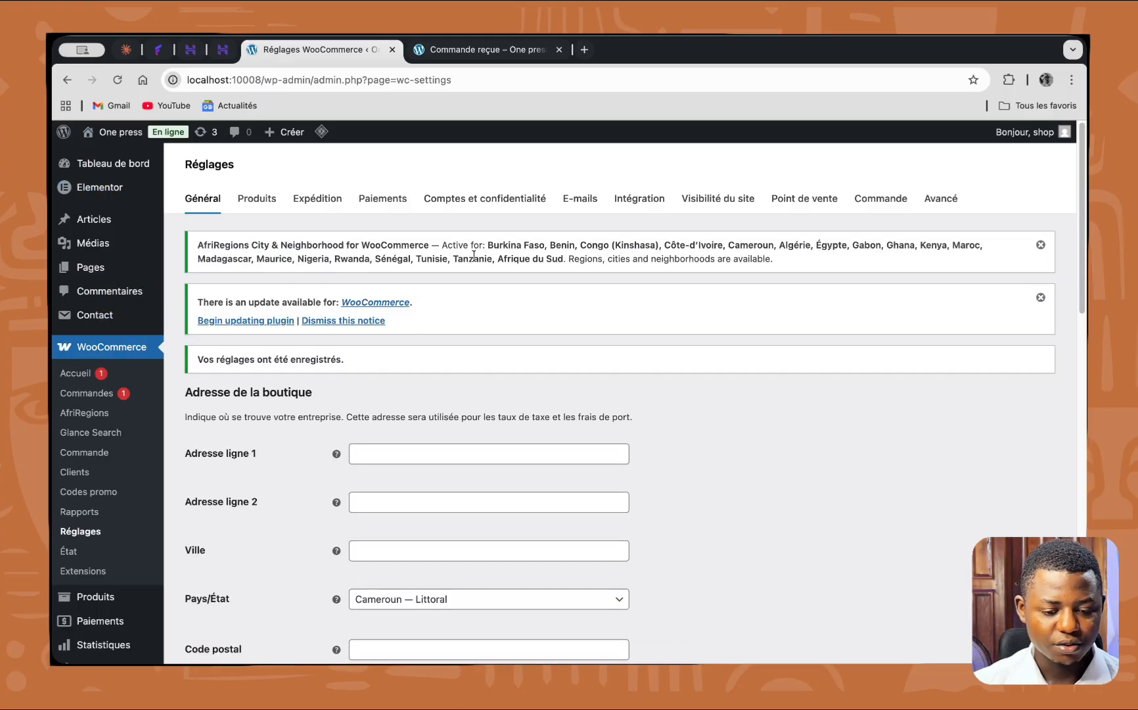
- Translate the settings page into French and examine the countries listed in the AfriRegions notice
right_click(1012, 161)
click(820, 359)
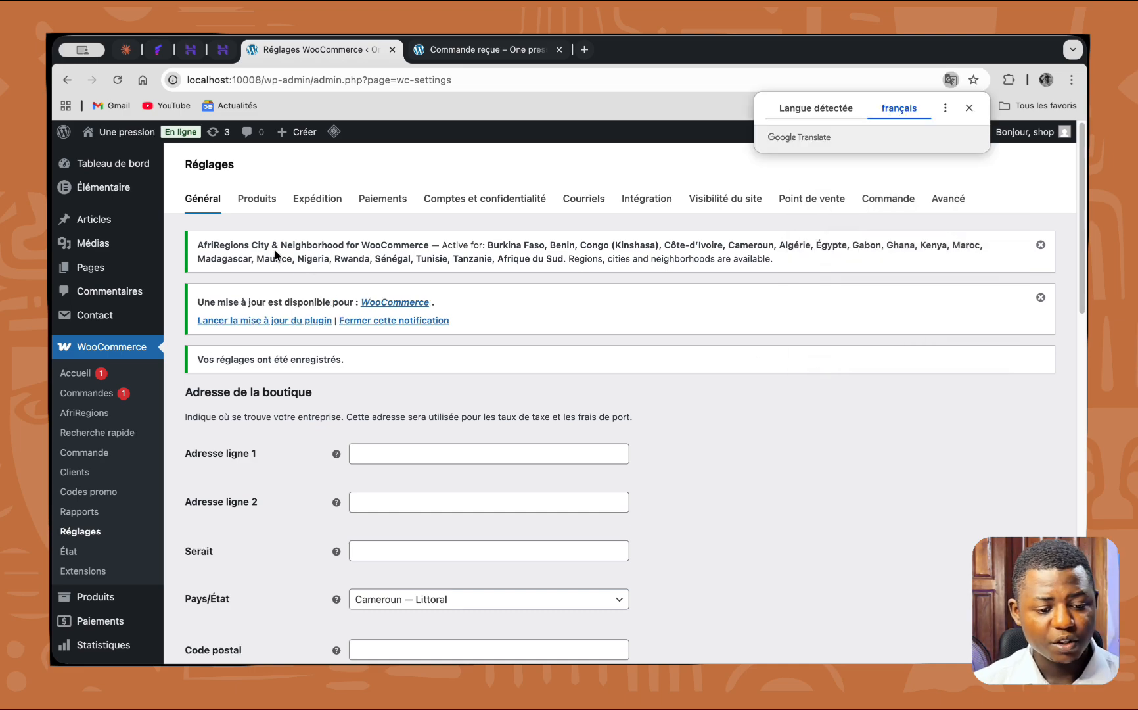
scroll(275, 255, down, 1)
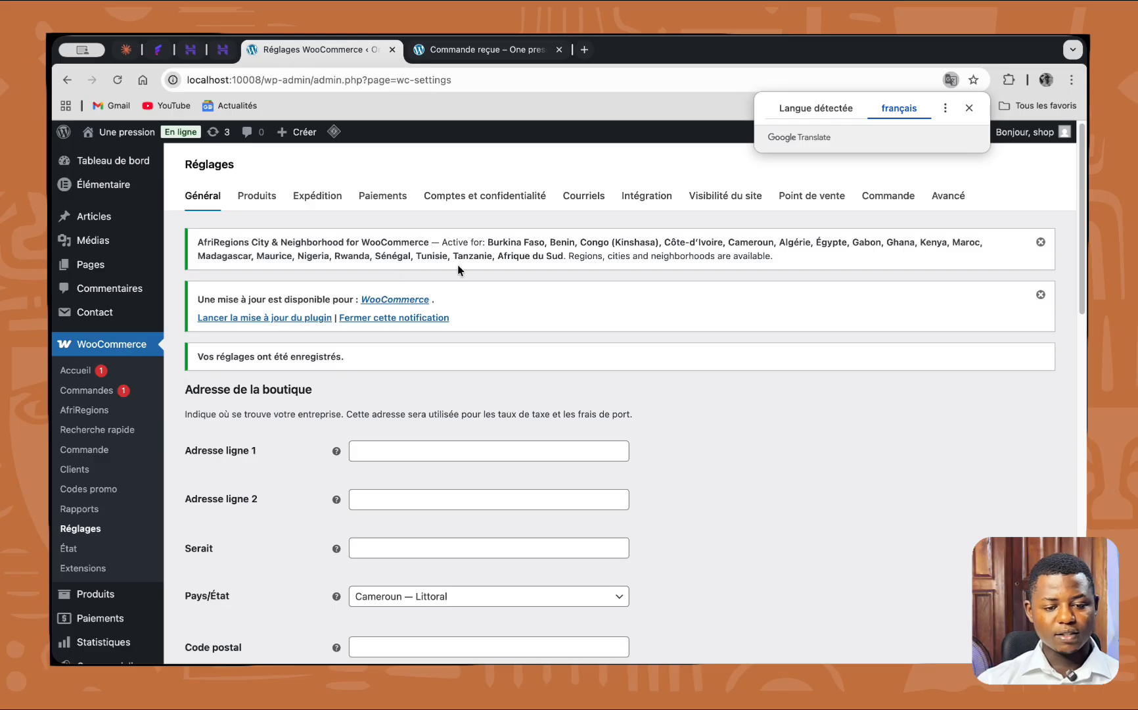
click(557, 225)
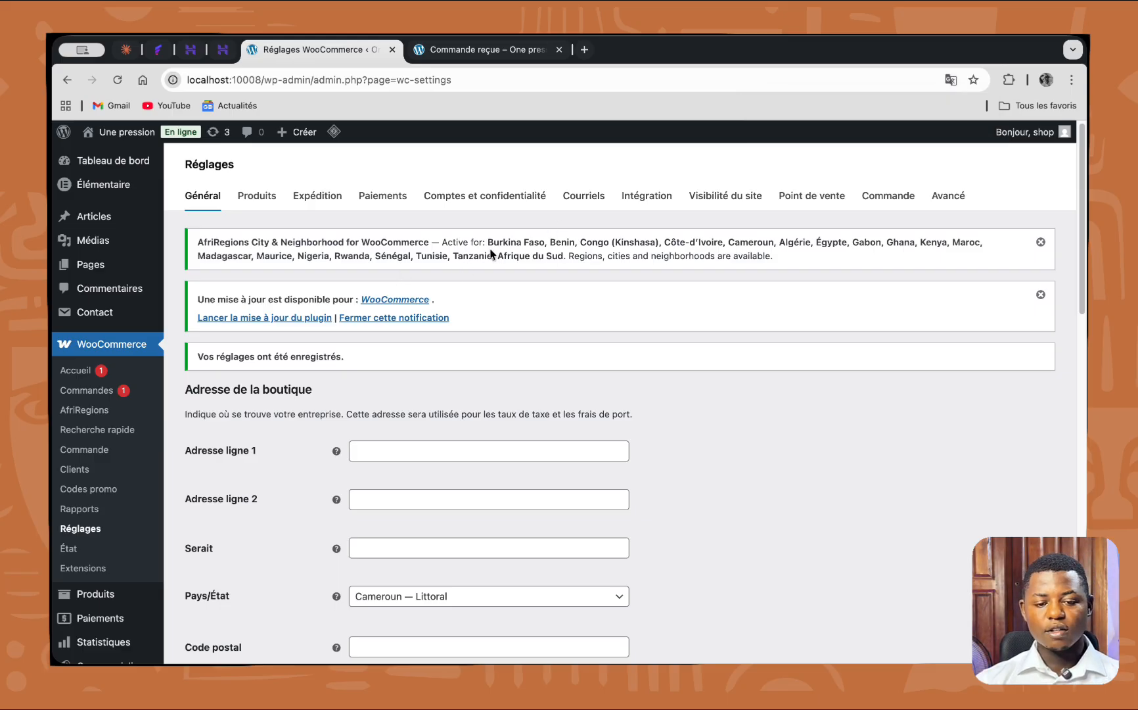
drag(488, 243, 565, 251)
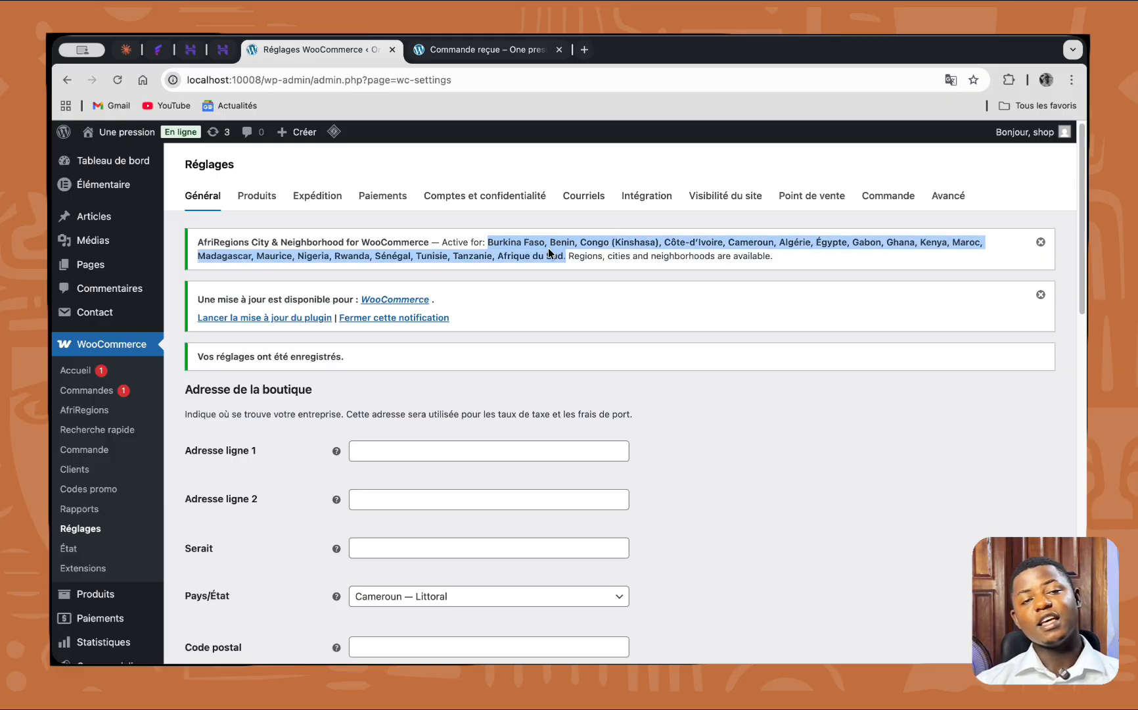